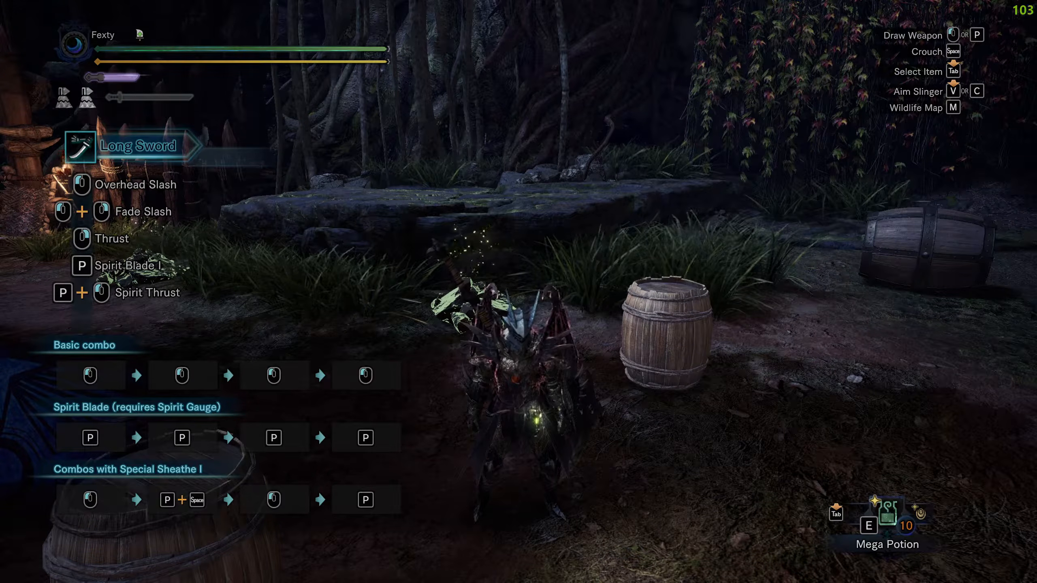
Open the plugin overlay and browse the game assets to the nativePC/hm/wp/wp03 folder.
key("F1")
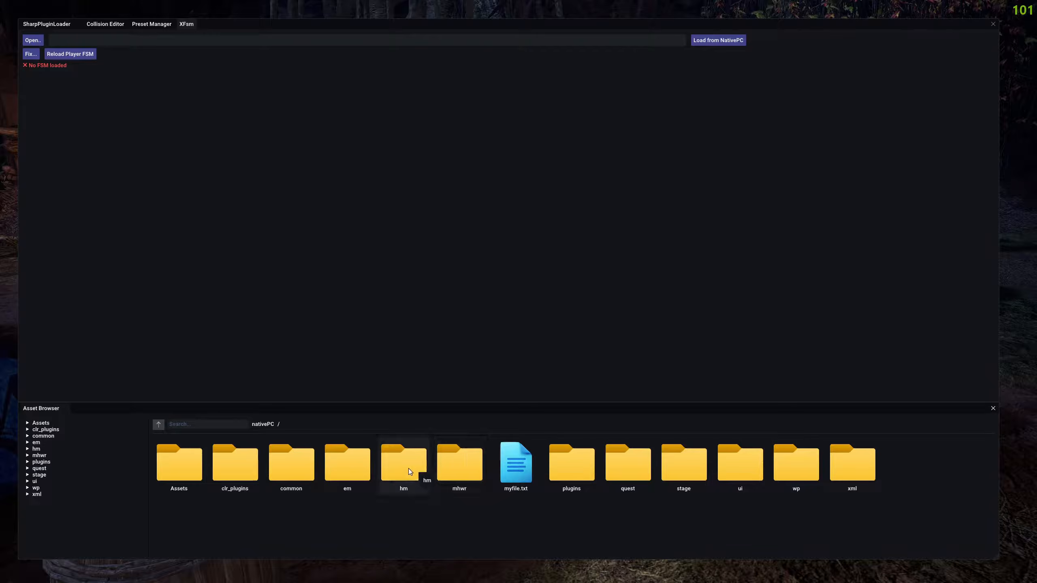
double_click(388, 466)
double_click(178, 460)
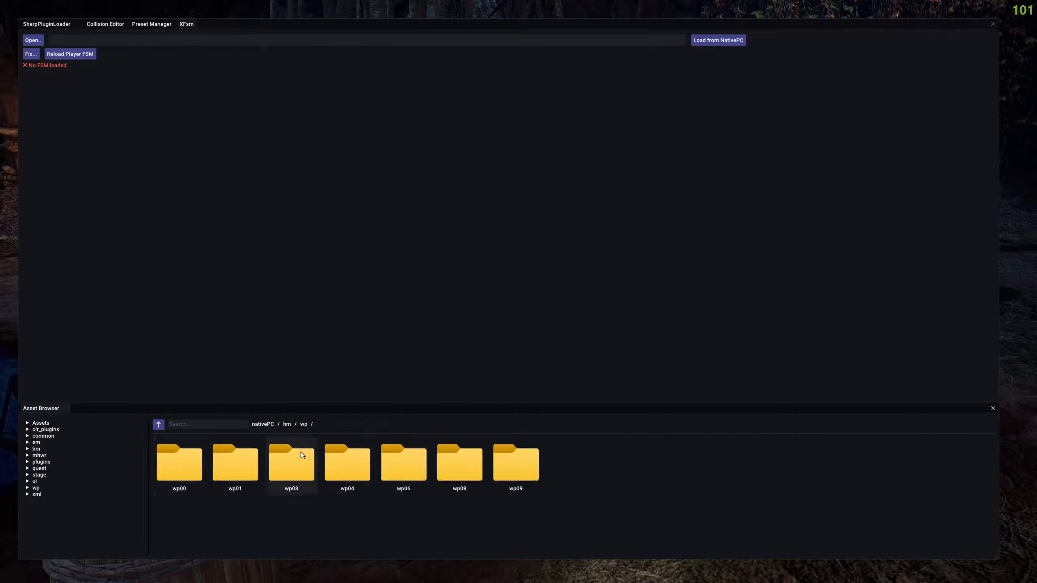
double_click(300, 452)
left_click_drag(235, 464, 353, 247)
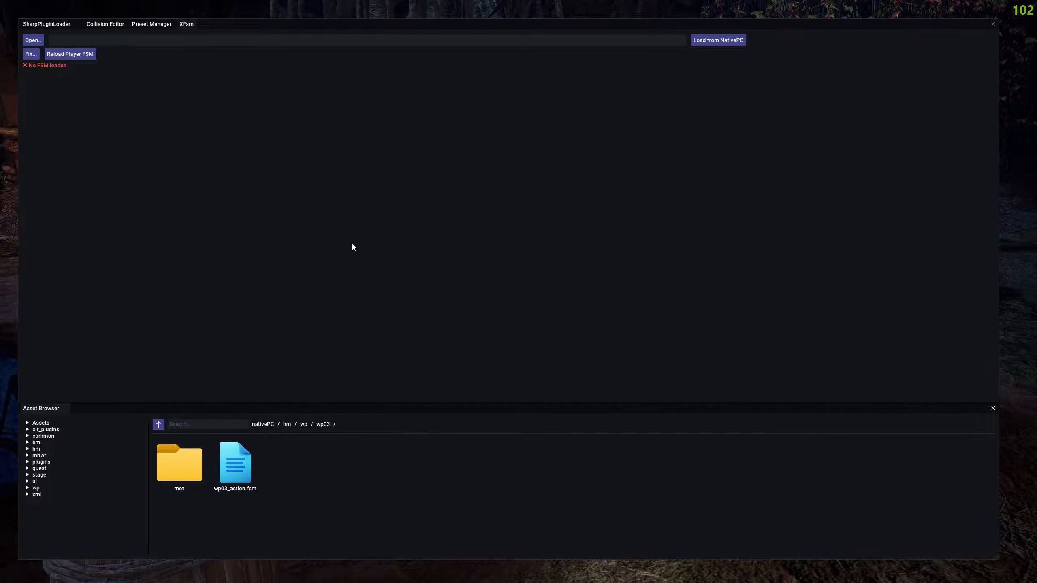
left_click(33, 41)
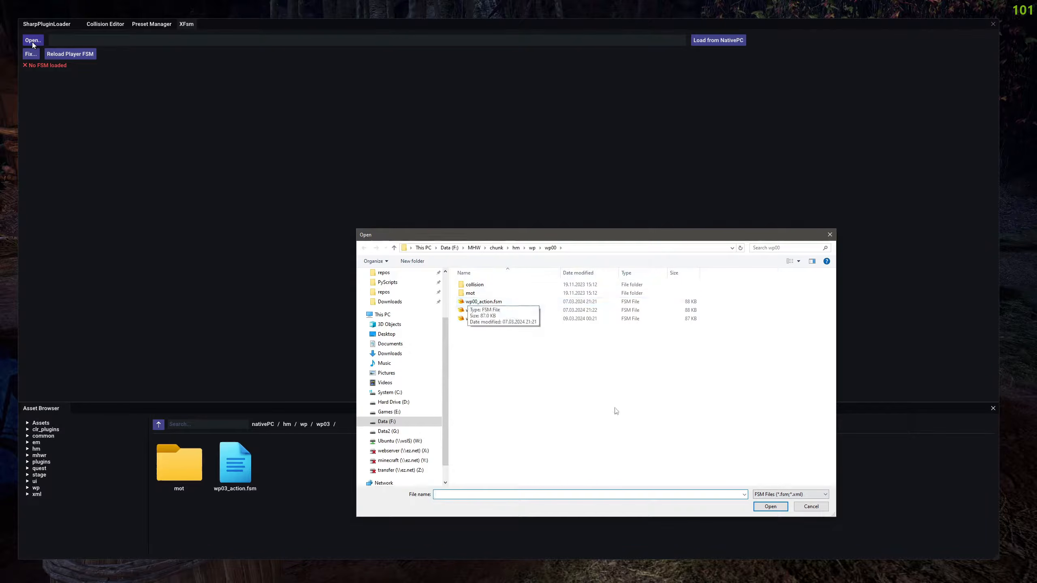
key("Escape")
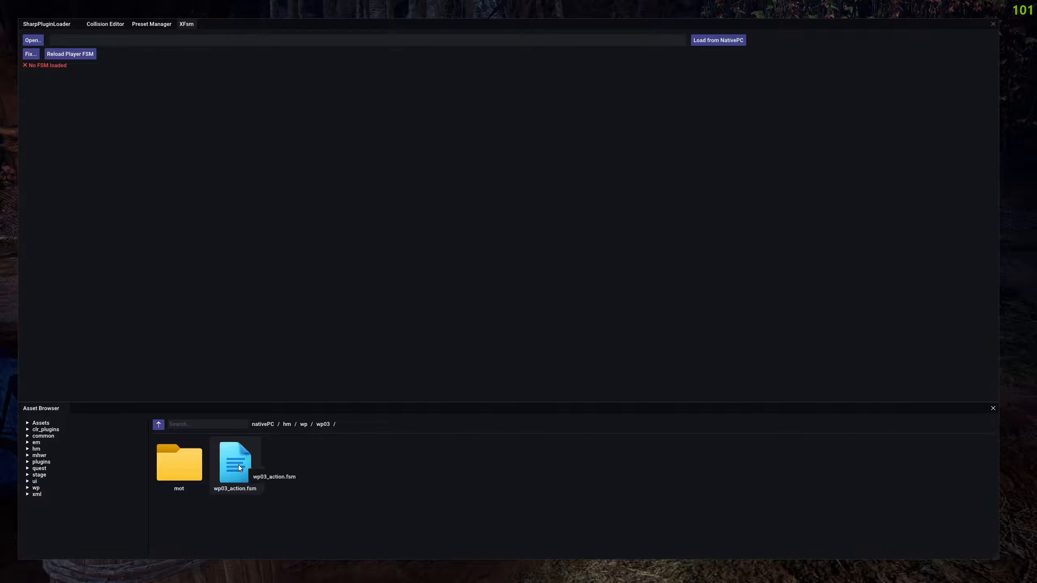
Load wp03_action.fsm from the wp03 folder into the XFsm editor.
left_click_drag(232, 464, 312, 40)
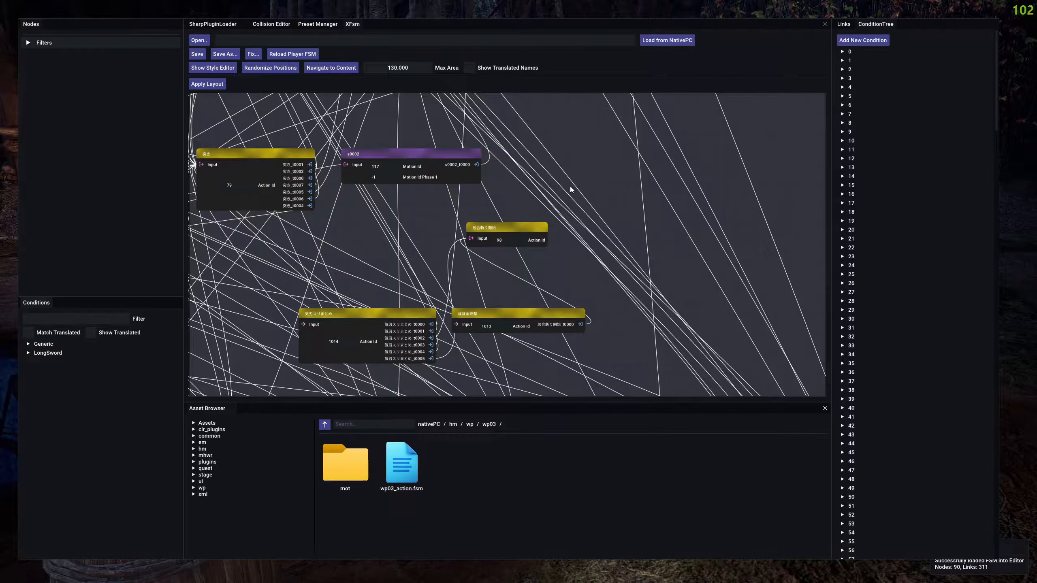
scroll(560, 195, "down", 5)
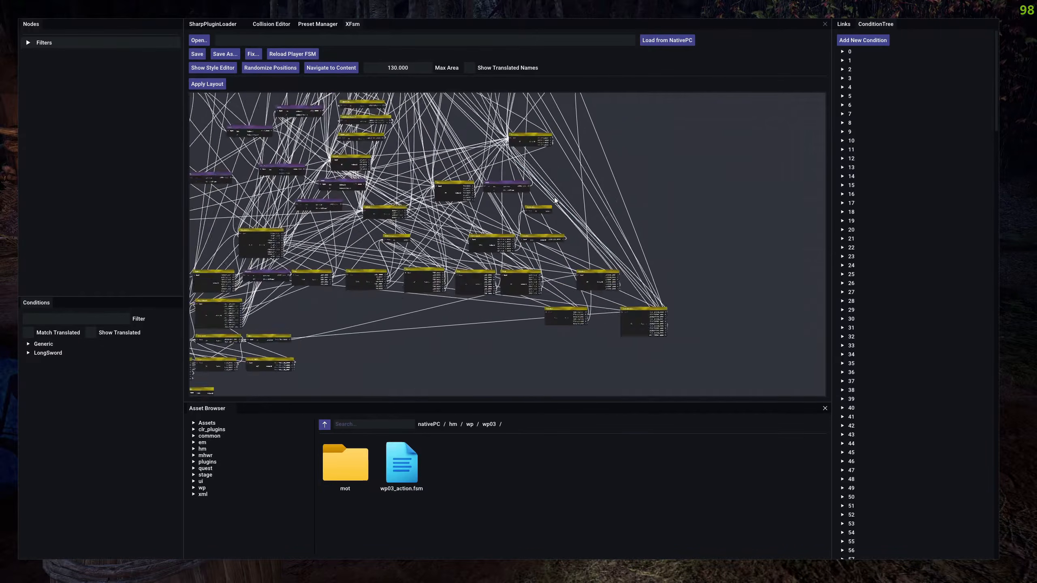
left_click_drag(474, 160, 496, 265)
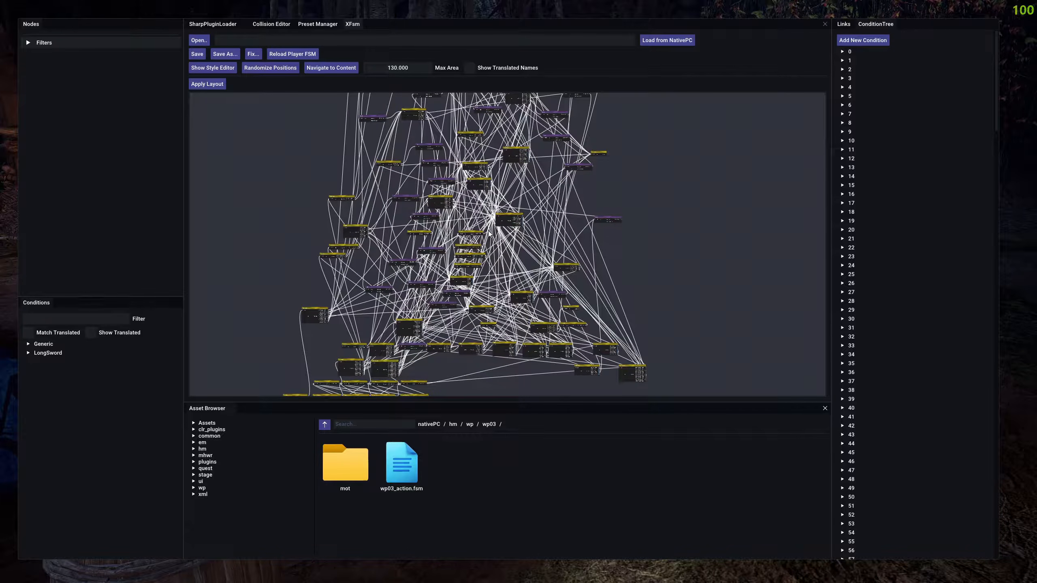
Examine the loaded Long Sword node graph, both its overall structure and its individual action and motion nodes.
scroll(487, 233, "up", 5)
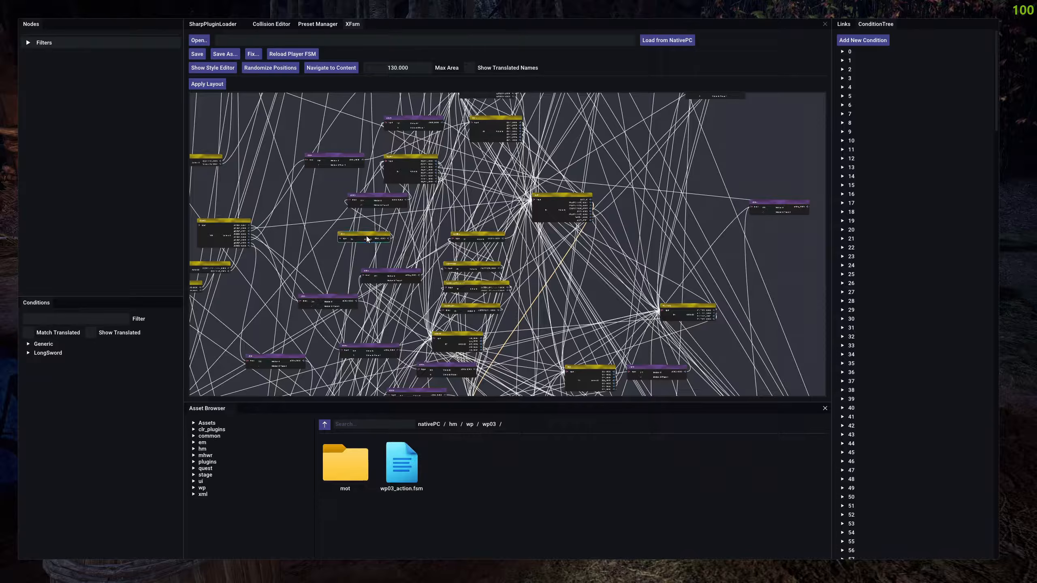
scroll(423, 239, "down", 5)
left_click_drag(393, 181, 373, 204)
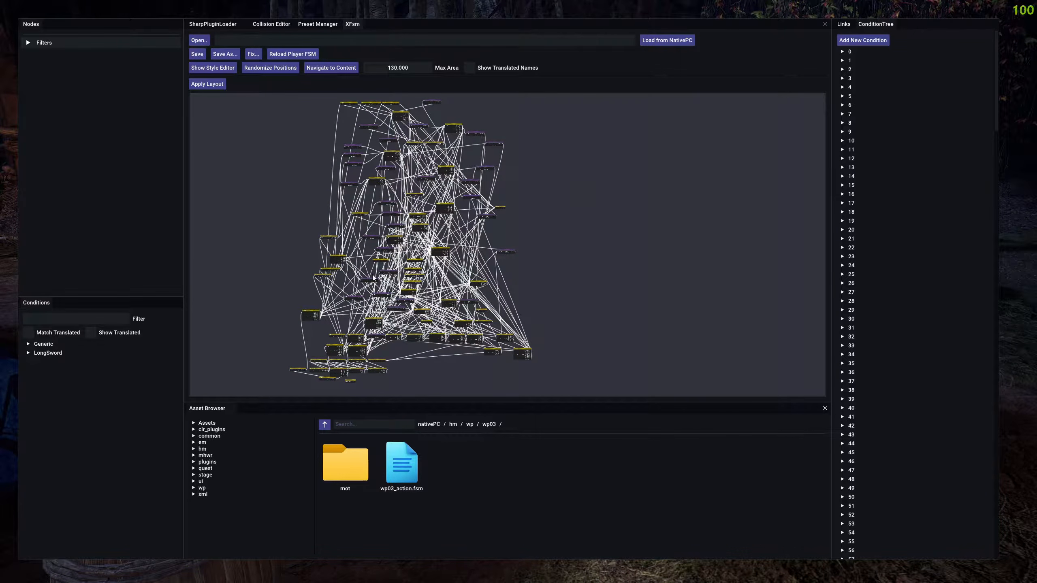
scroll(434, 293, "up", 4)
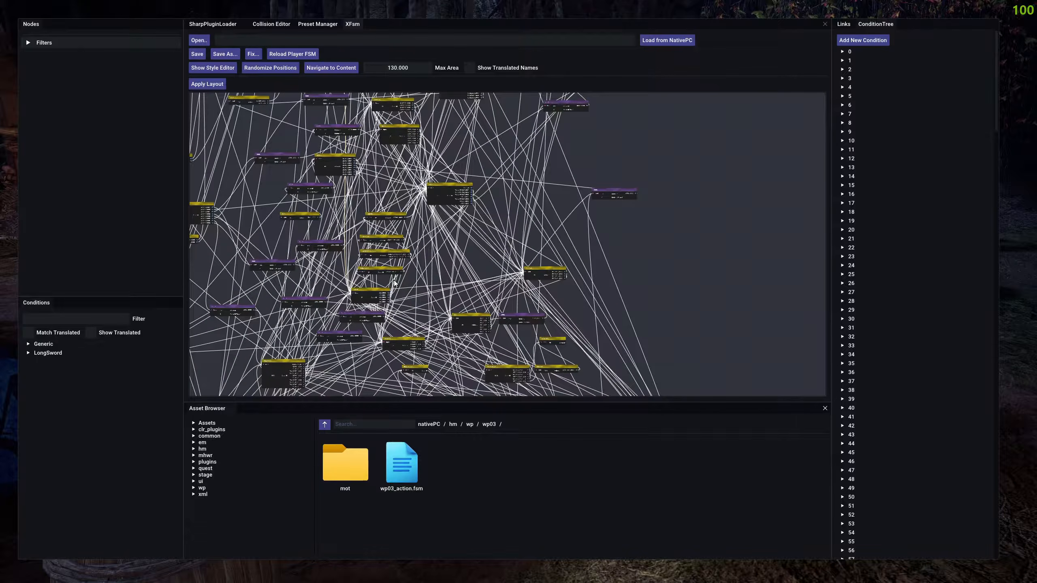
scroll(423, 279, "up", 4)
scroll(423, 279, "down", 2)
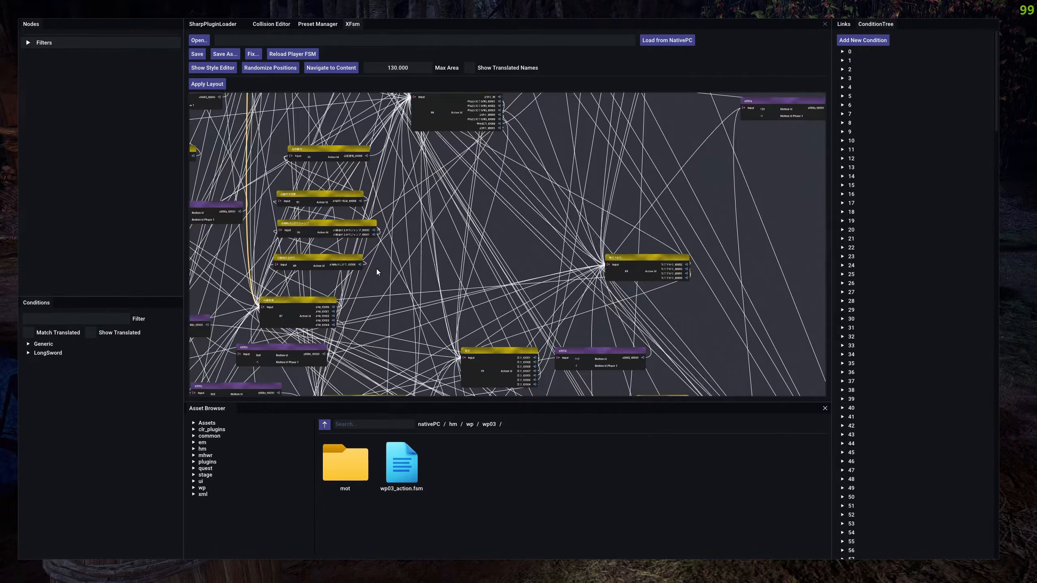
scroll(471, 281, "down", 8)
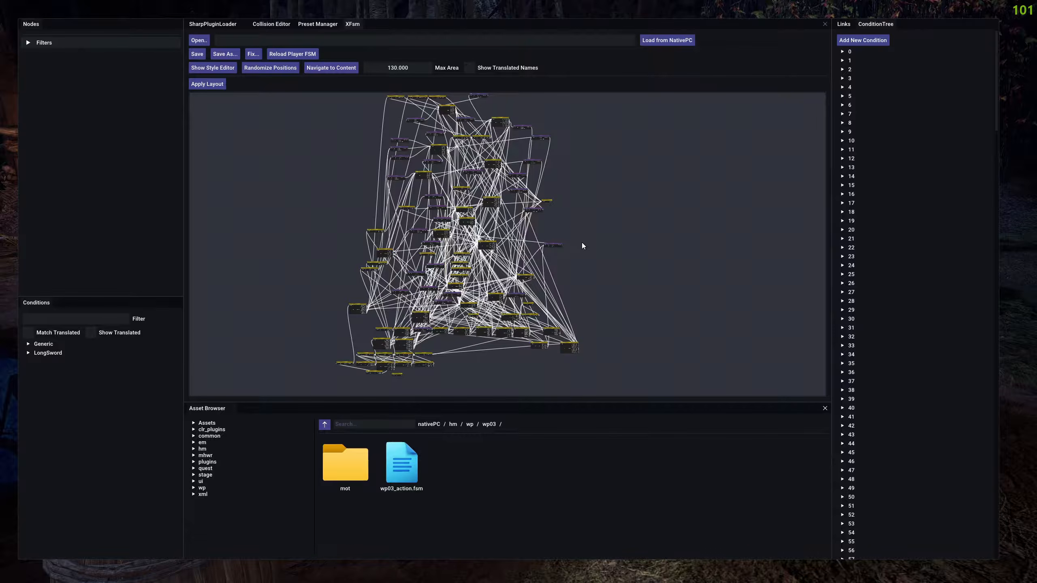
left_click_drag(564, 224, 588, 222)
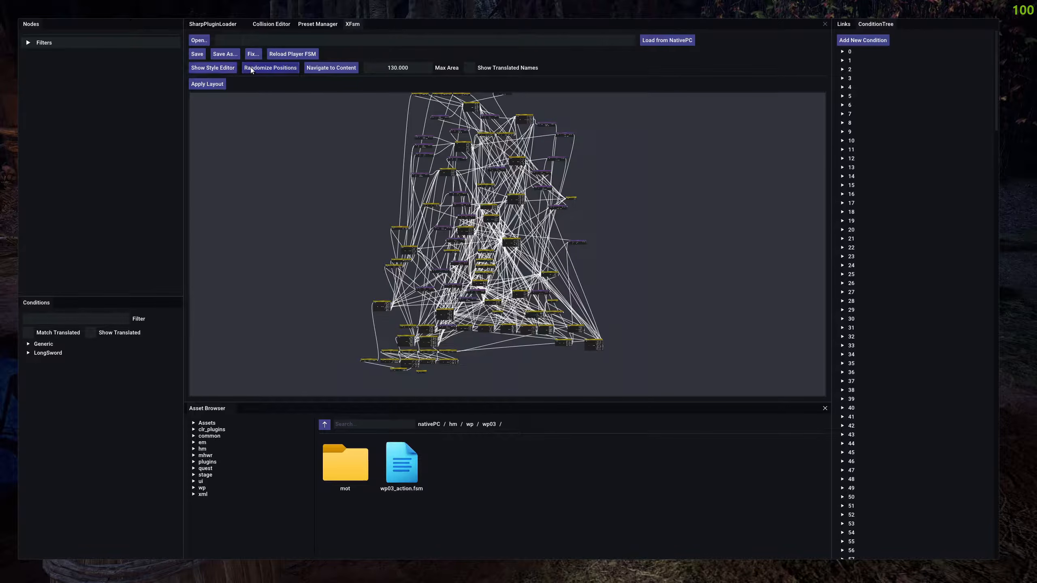
Move away from the graph and bring all nodes back into view with Navigate to Content.
left_click_drag(290, 169, 550, 276)
left_click_drag(456, 238, 377, 194)
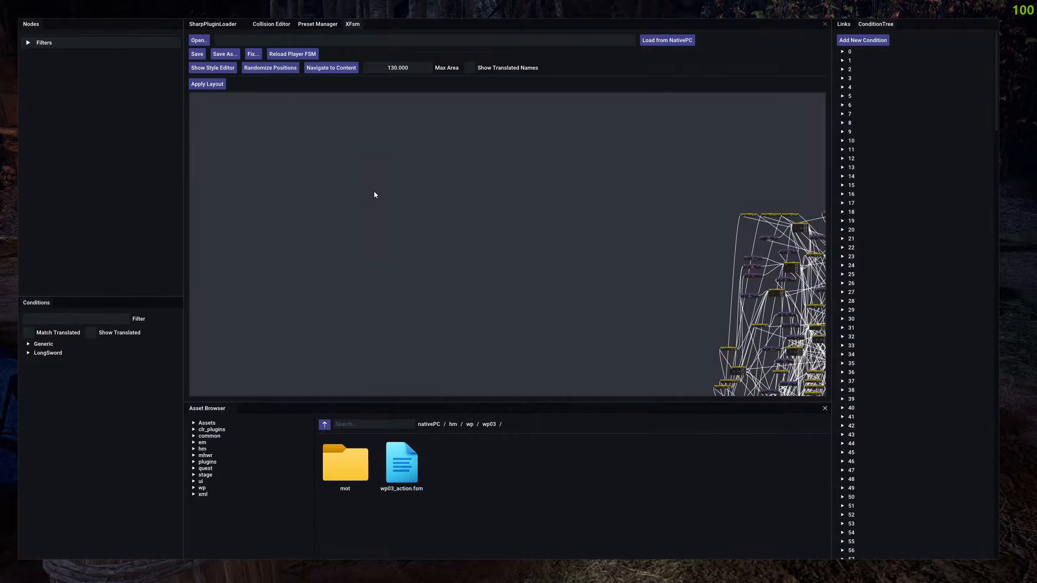
left_click(330, 69)
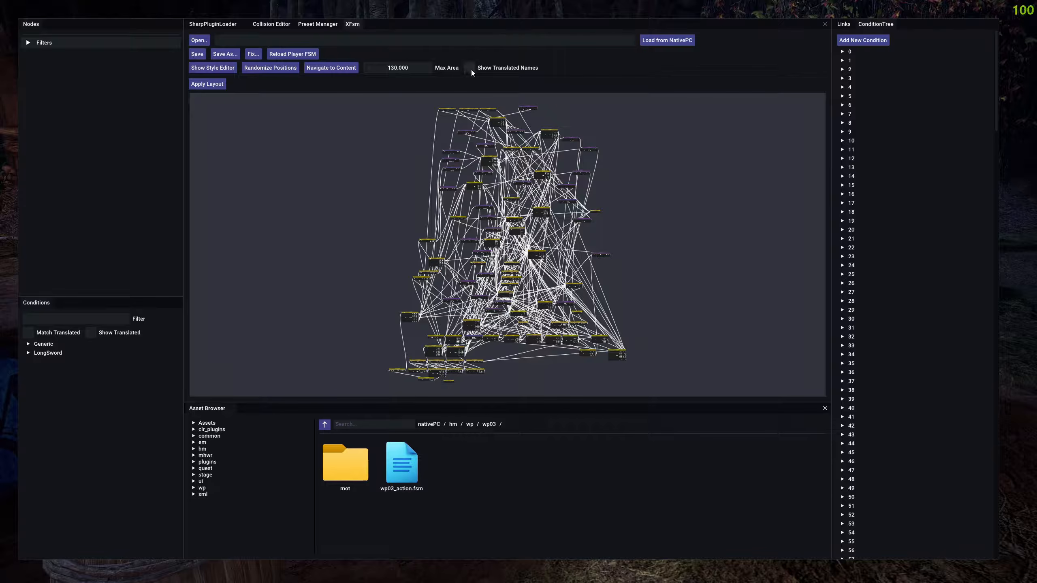
Try displaying translated names in the graph, checking the action node with Action Id 70.
scroll(506, 196, "up", 5)
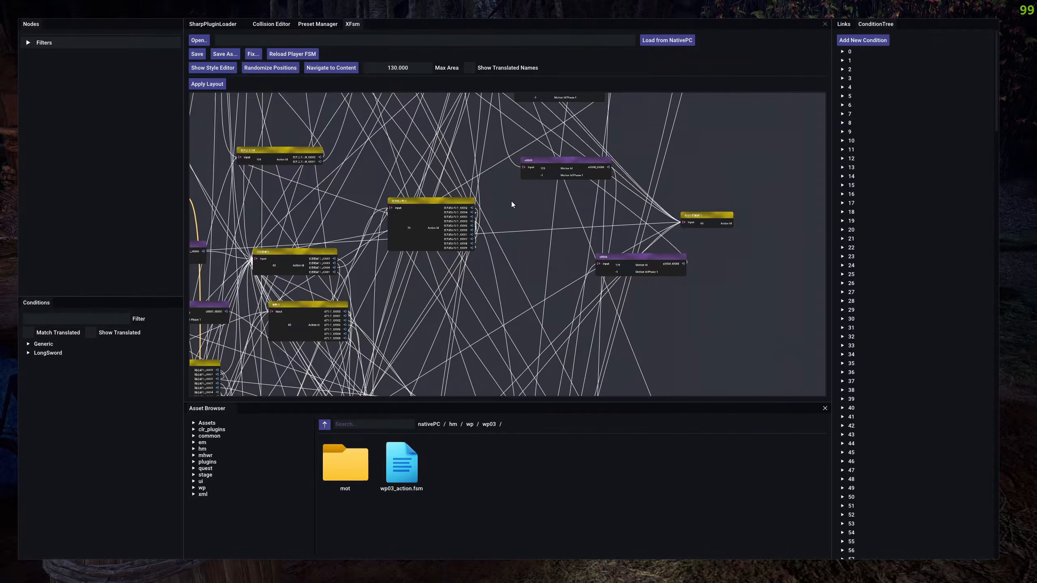
scroll(465, 198, "up", 3)
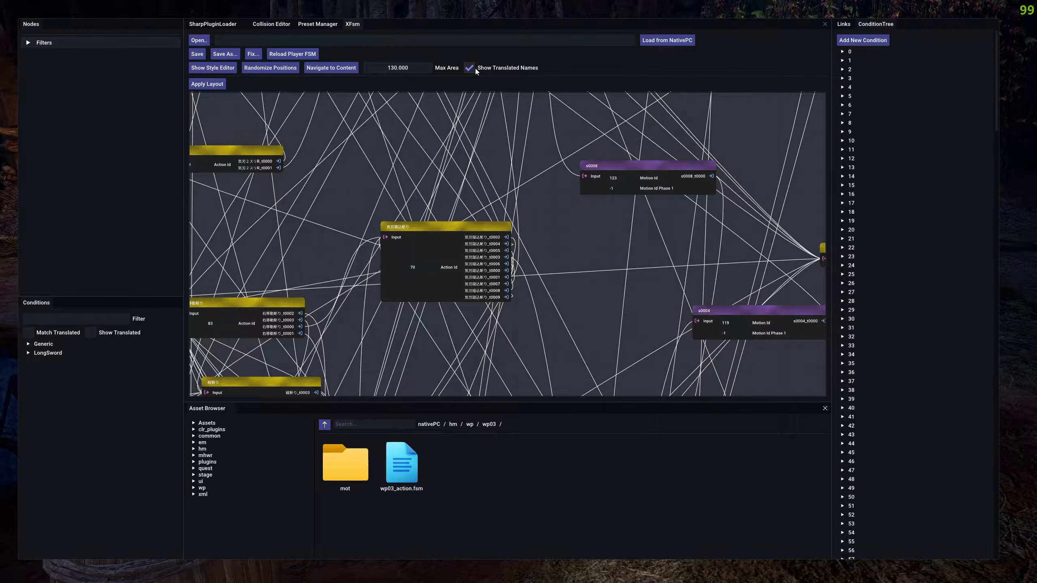
left_click(405, 227)
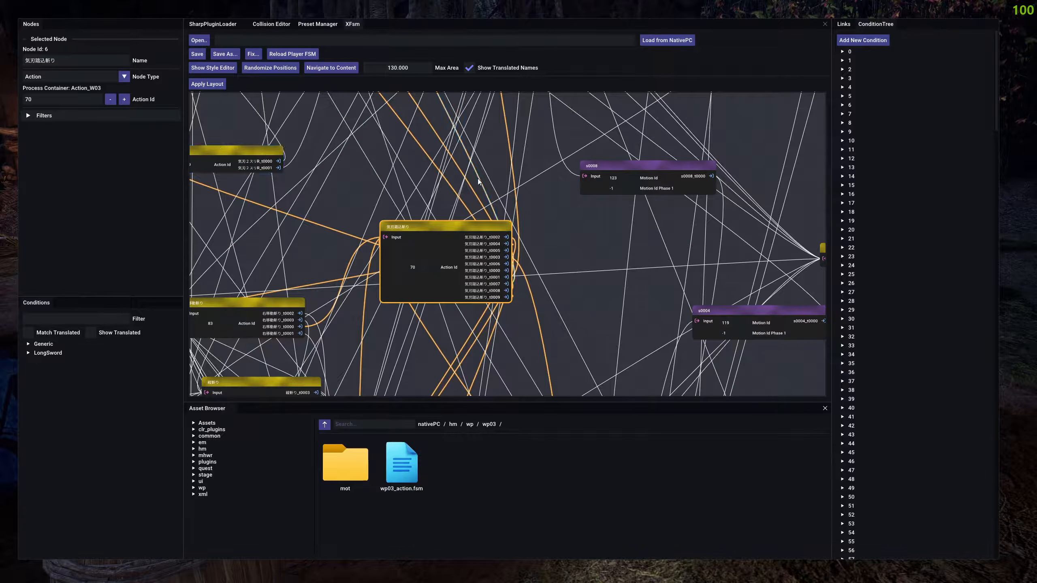
left_click(473, 69)
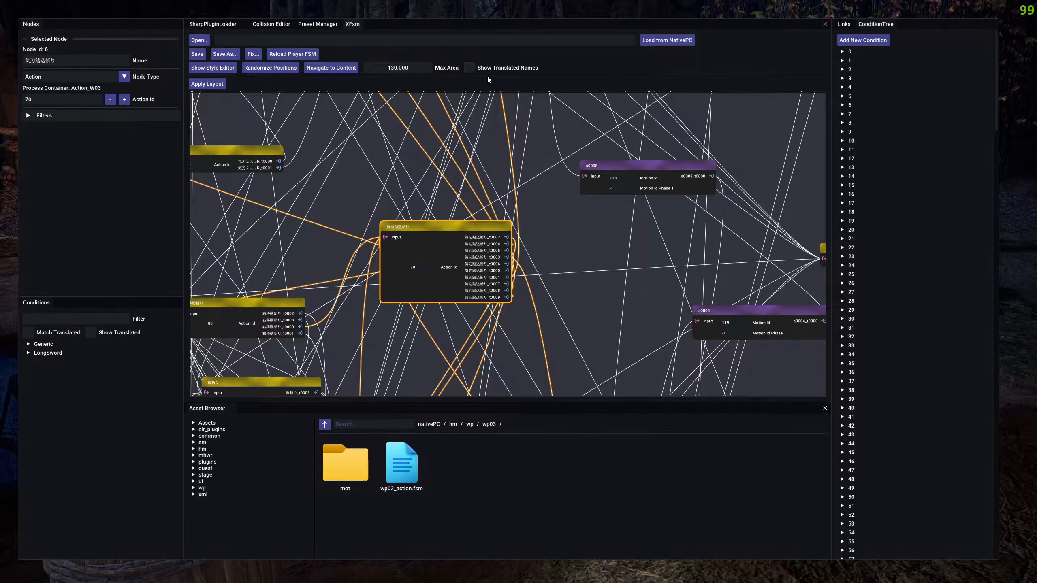
left_click(530, 148)
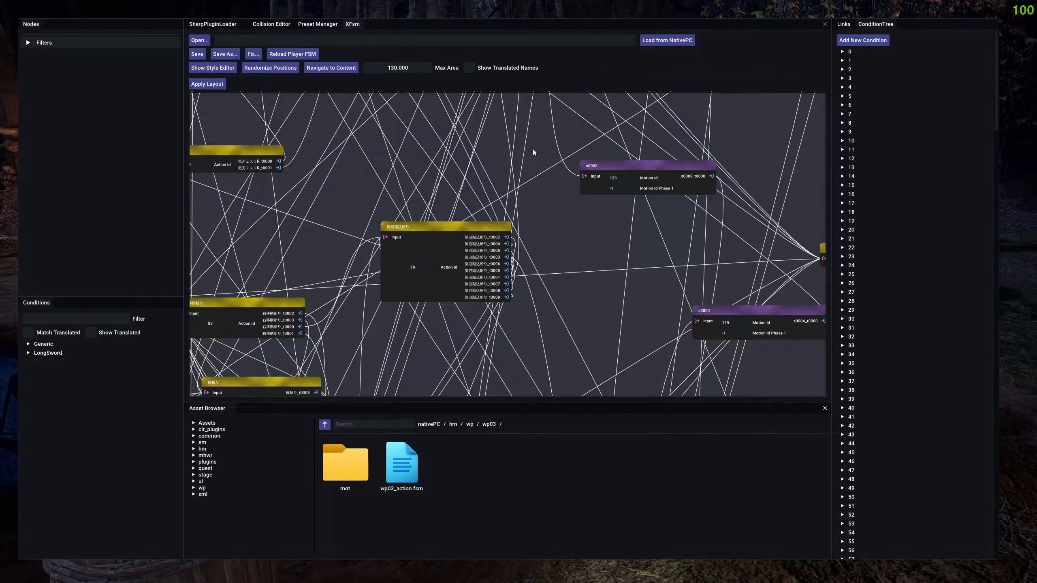
Save the FSM and open the Save As dialog, dismissing it without creating a copy.
scroll(555, 201, "down", 5)
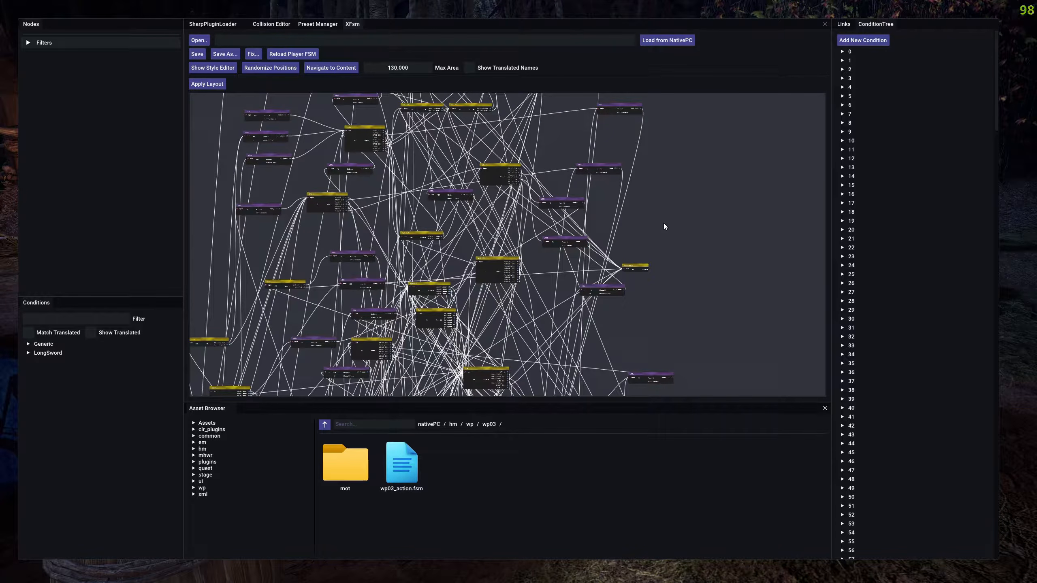
left_click_drag(551, 134, 551, 171)
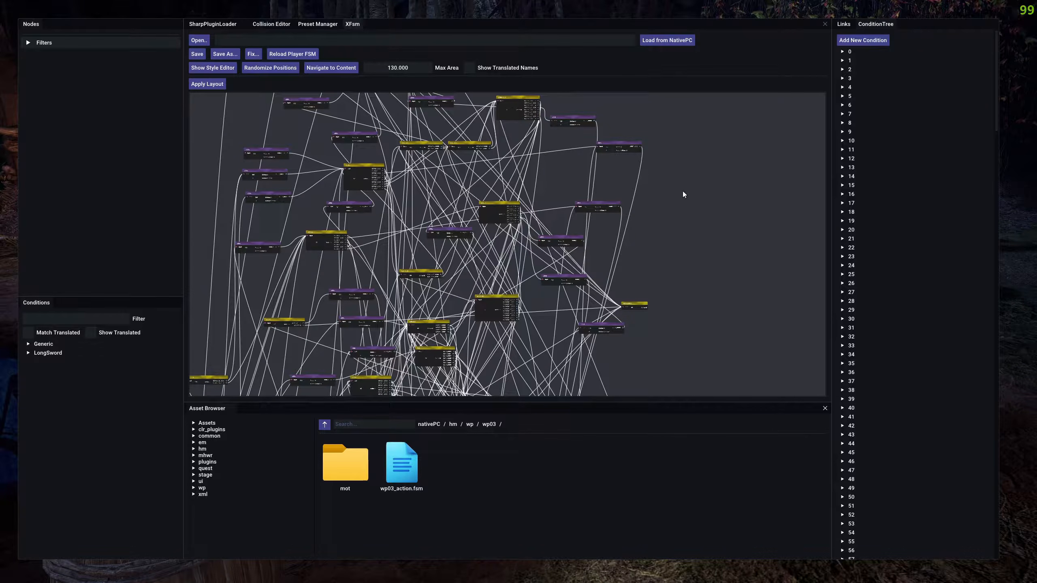
left_click_drag(682, 188, 771, 261)
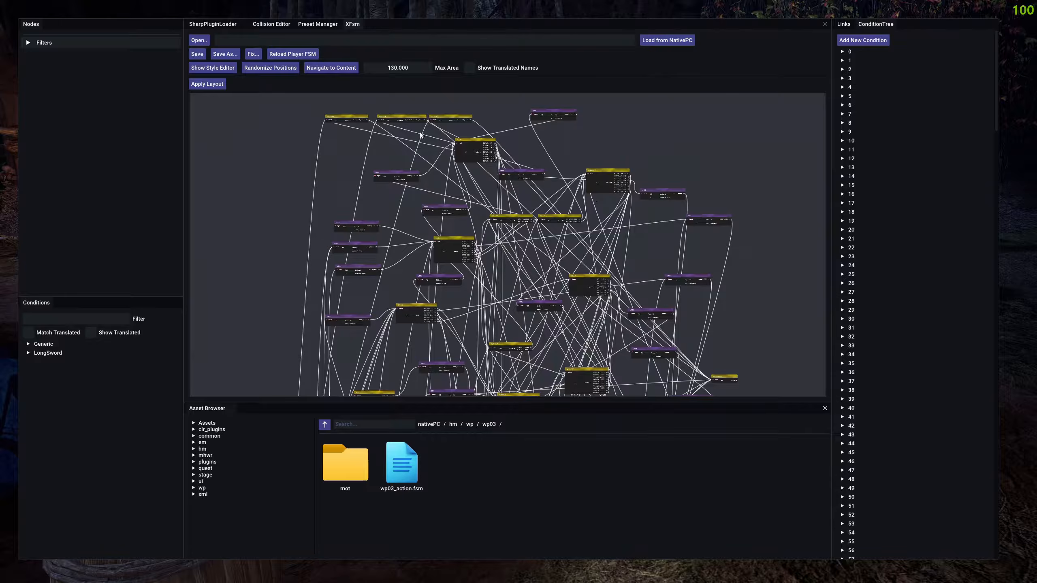
left_click(197, 54)
left_click(227, 55)
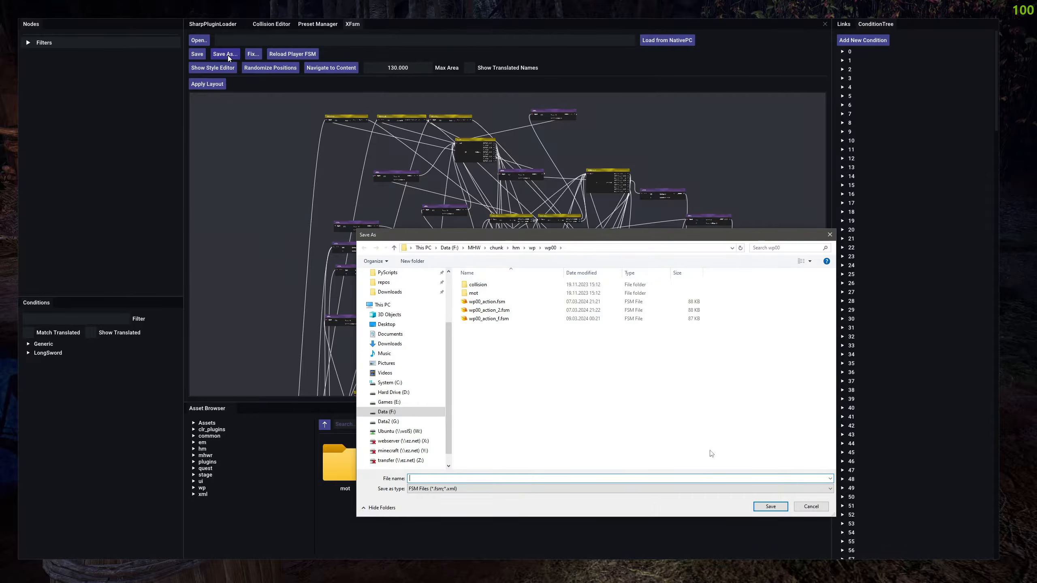
left_click(811, 506)
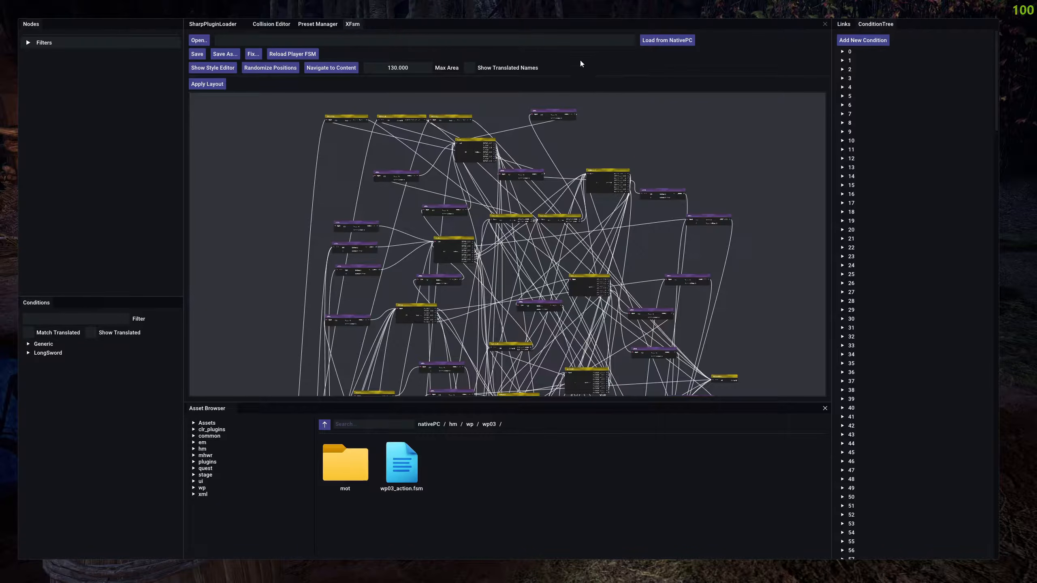
Try the Nodes panel as a resized floating window and dock it back above the Conditions panel.
left_click_drag(269, 197, 238, 116)
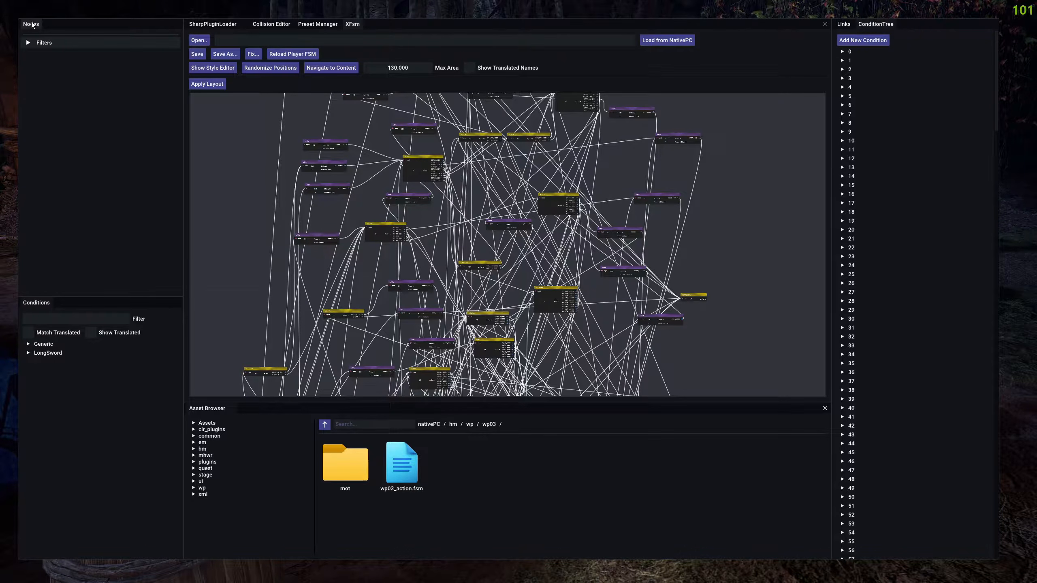
left_click_drag(32, 24, 216, 125)
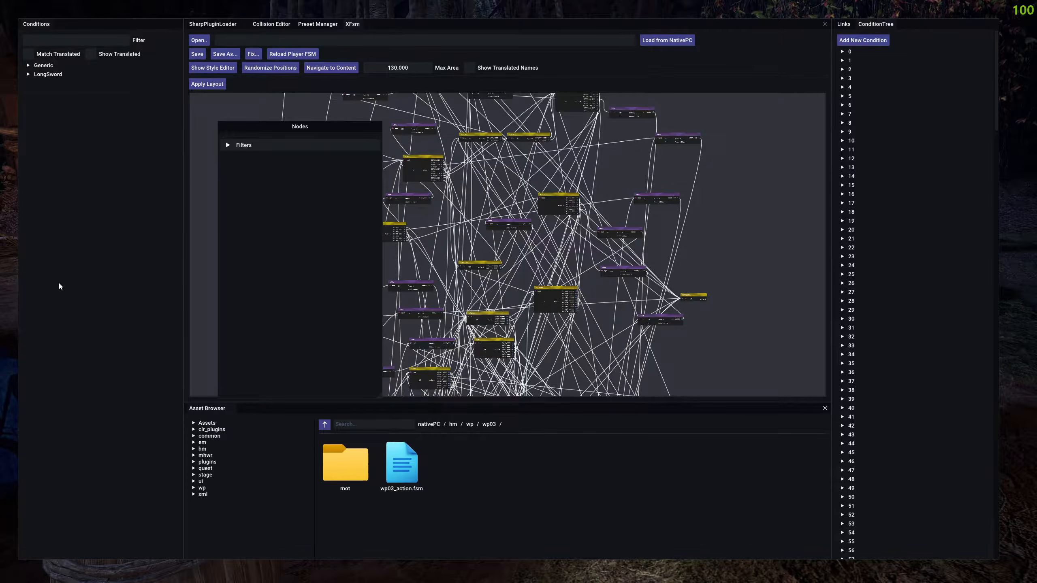
left_click_drag(382, 397, 270, 169)
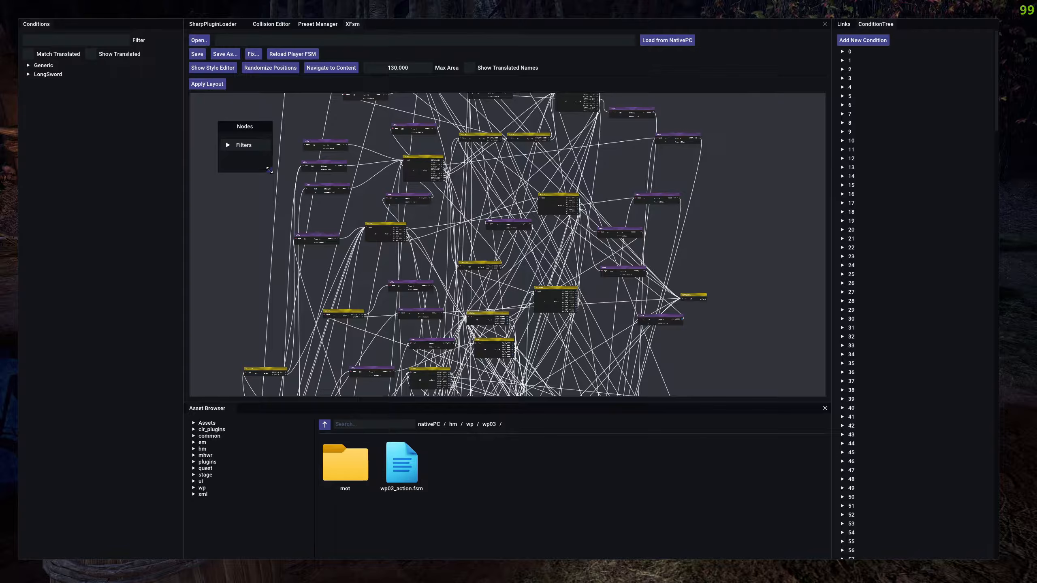
left_click_drag(269, 169, 379, 419)
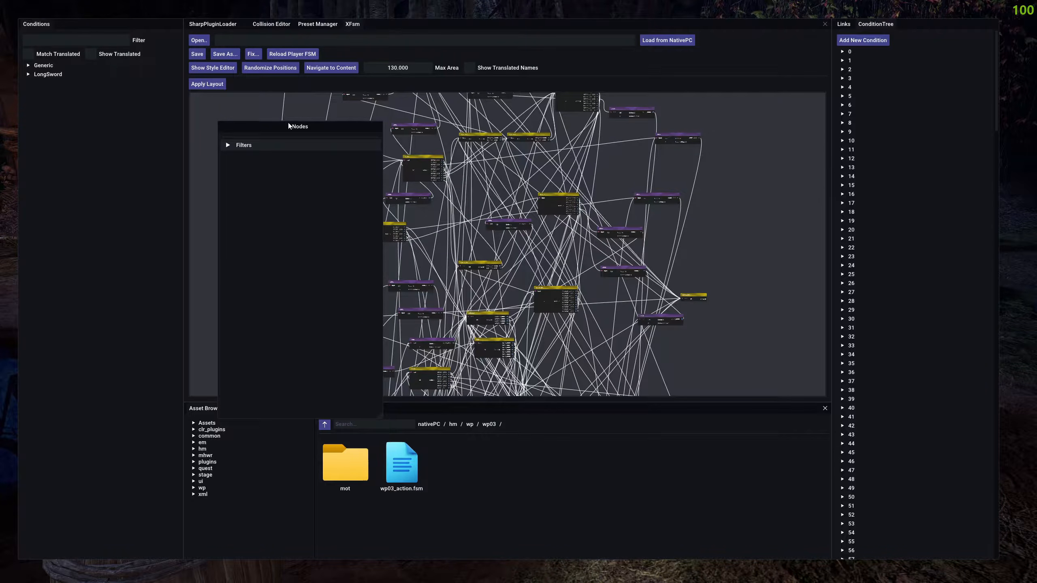
left_click_drag(287, 126, 95, 256)
left_click_drag(36, 294, 93, 313)
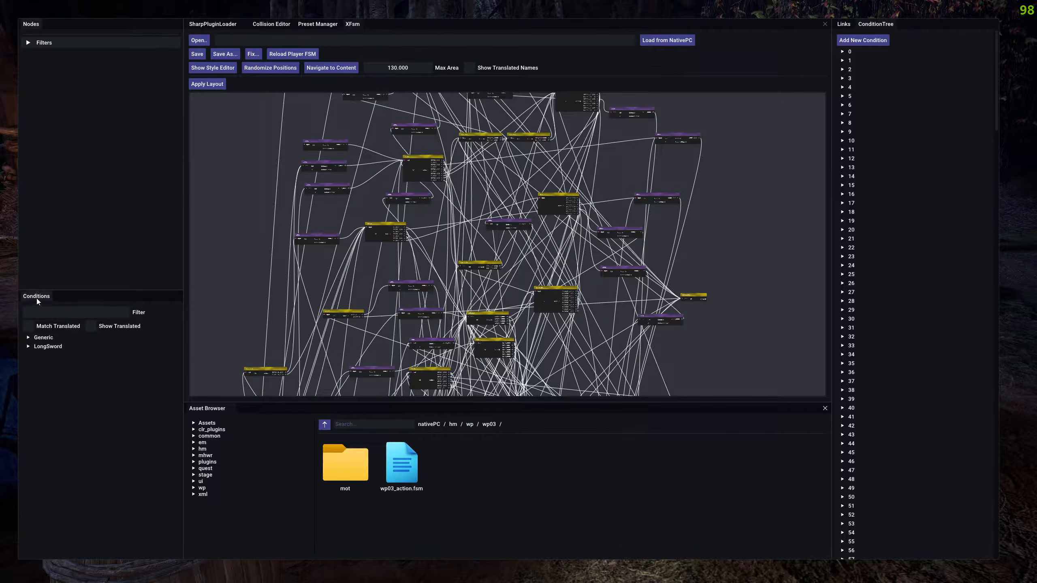
Switch from the ConditionTree view to the Links view.
left_click(846, 25)
left_click(872, 25)
left_click(844, 24)
left_click_drag(876, 25, 918, 291)
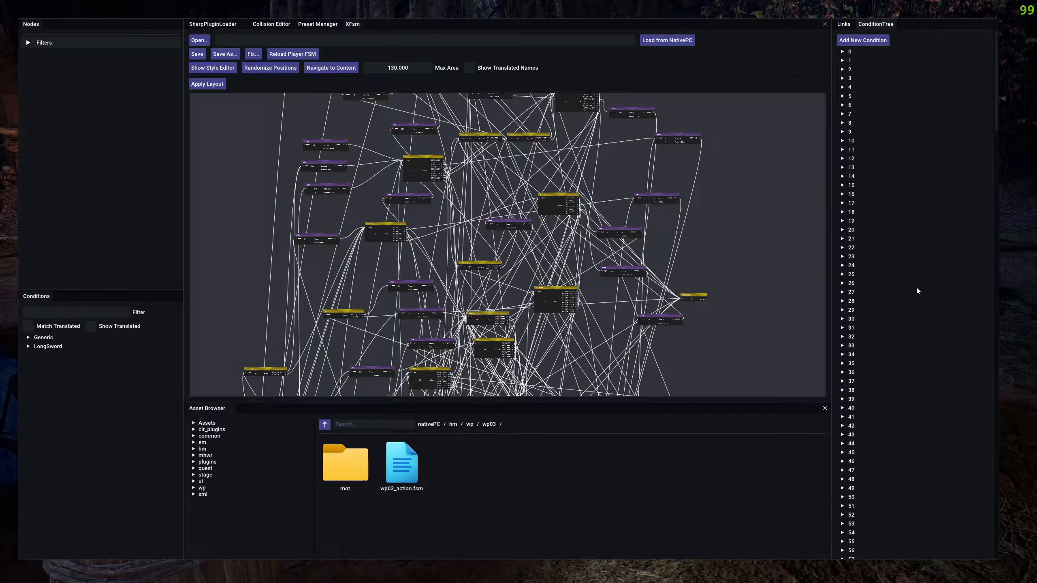
left_click(844, 24)
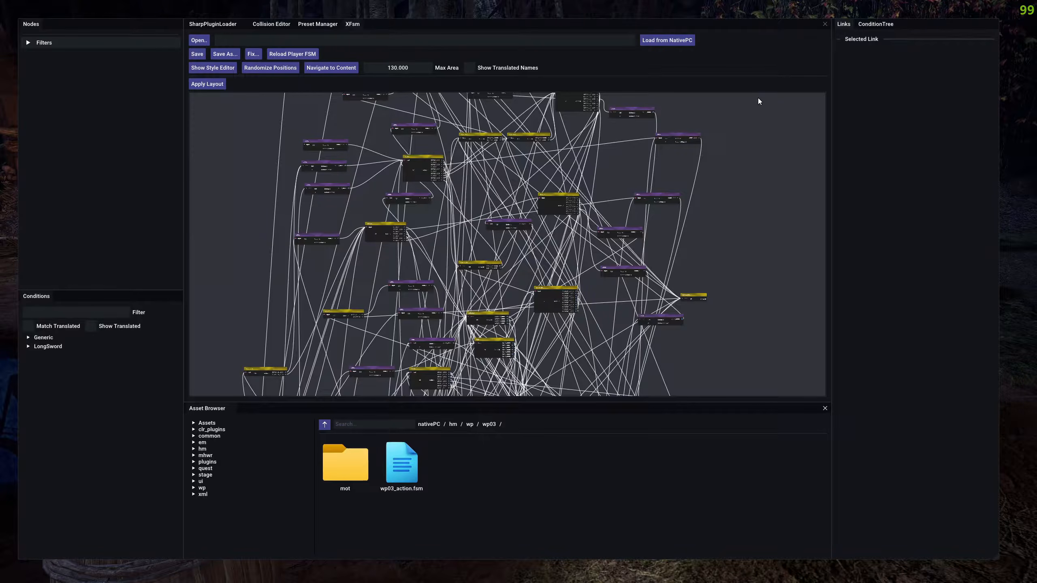
Shrink the Asset Browser's height slightly to give the node graph more room.
left_click_drag(207, 408, 503, 304)
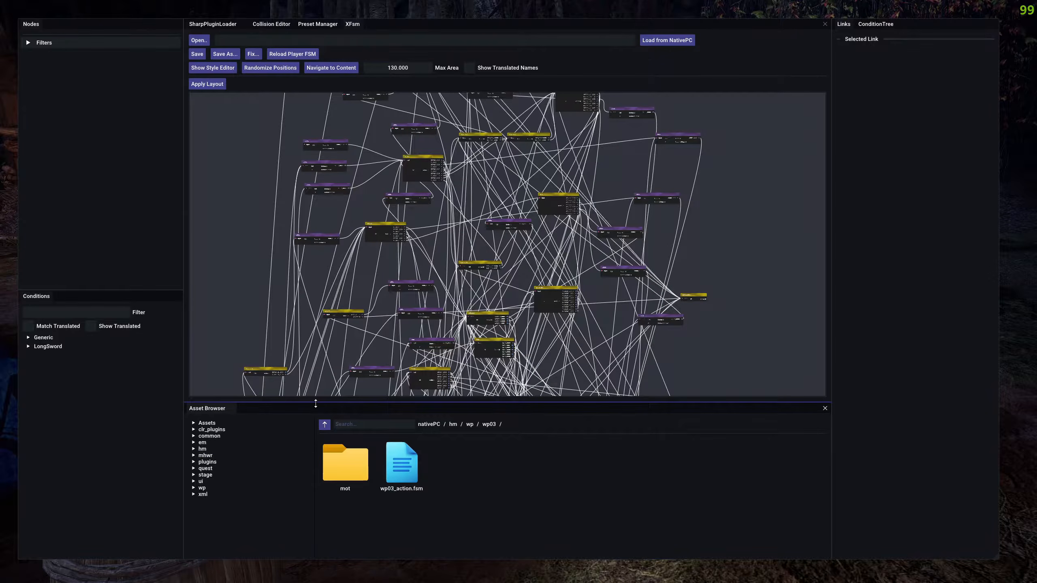
left_click_drag(312, 404, 312, 415)
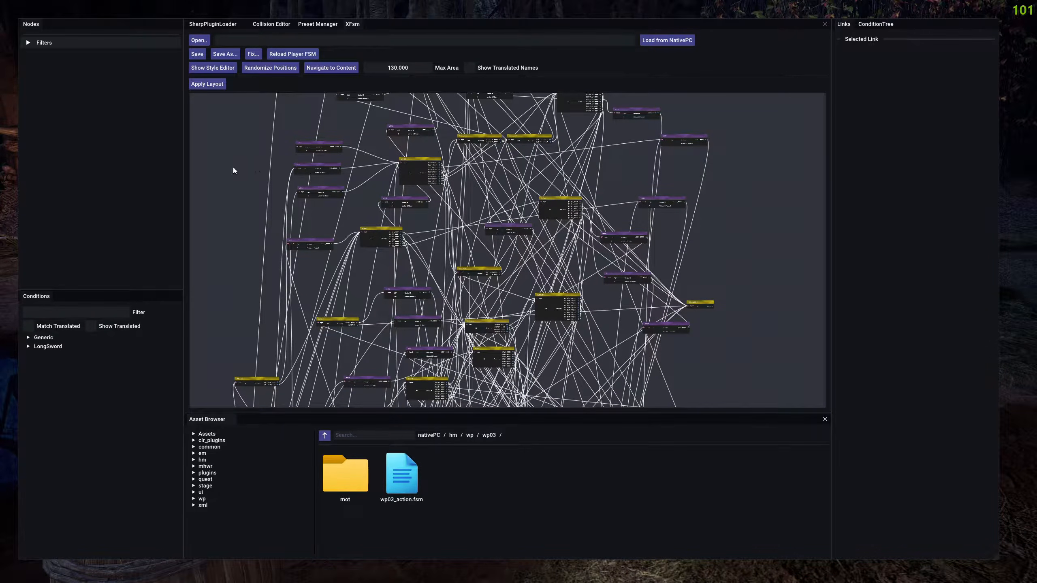
Open the node creation options on an empty spot of the graph and dismiss them without adding a node.
left_click_drag(234, 170, 262, 170)
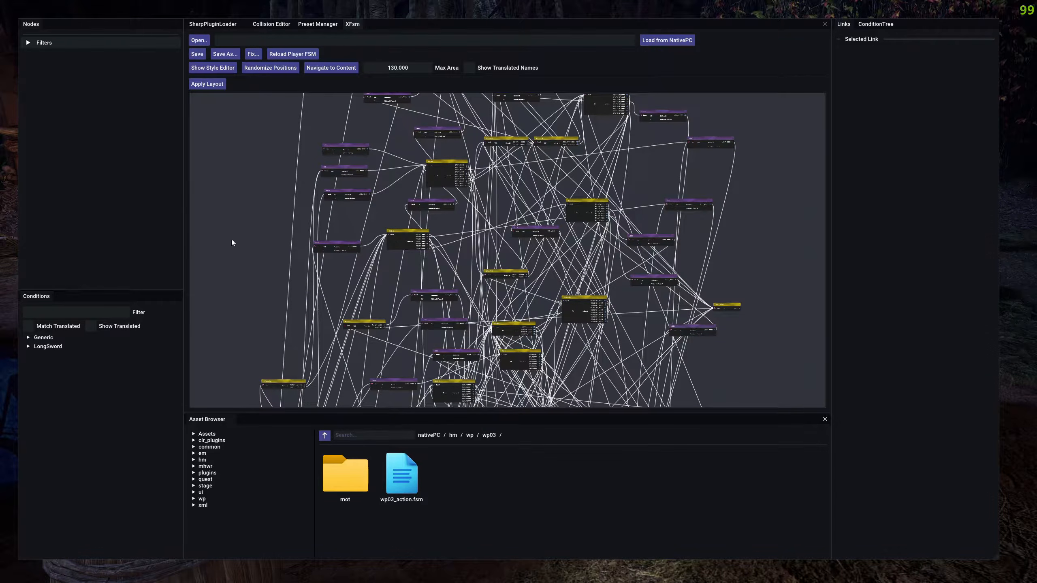
left_click_drag(645, 179, 625, 162)
right_click(626, 162)
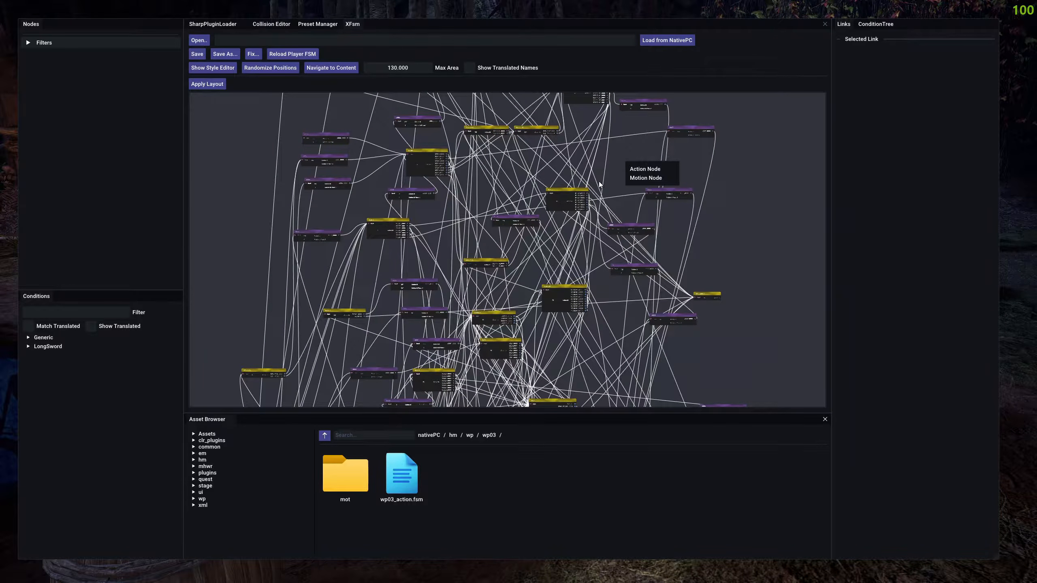
left_click(630, 142)
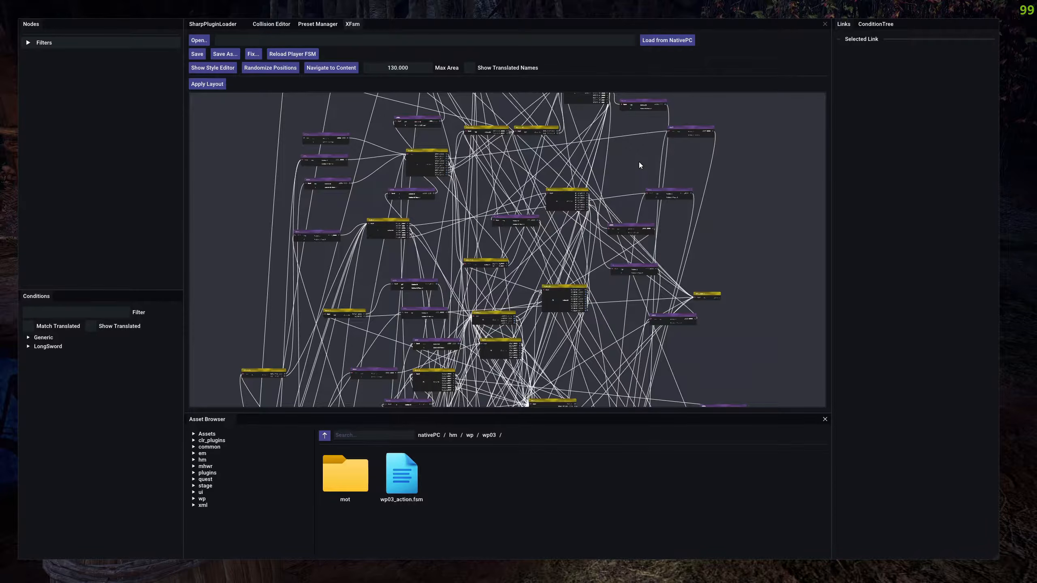
Examine the action and motion nodes across the upper part of the graph, both close up and from a distance.
left_click_drag(563, 247, 520, 271)
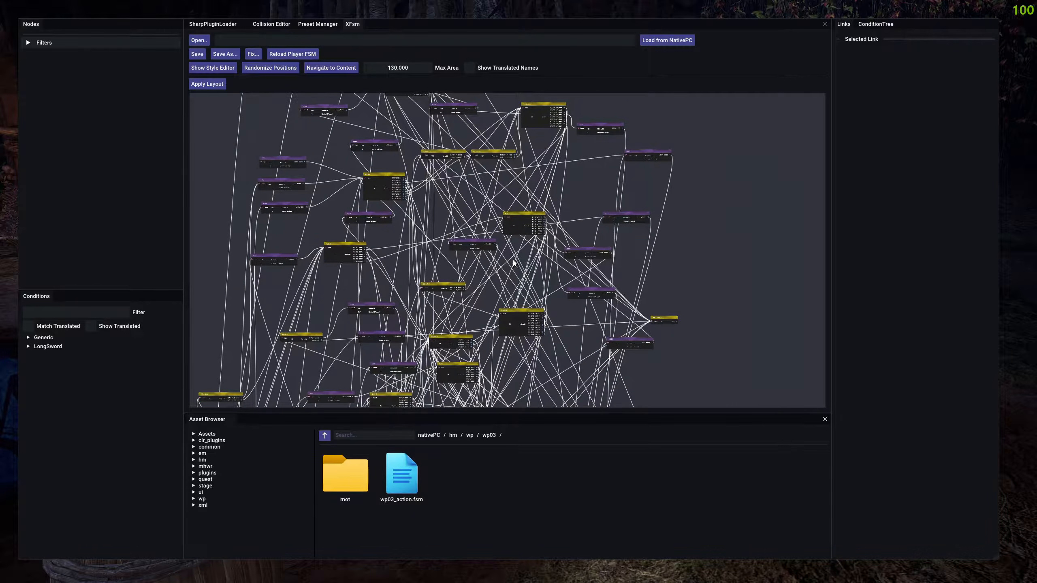
scroll(571, 211, "up", 5)
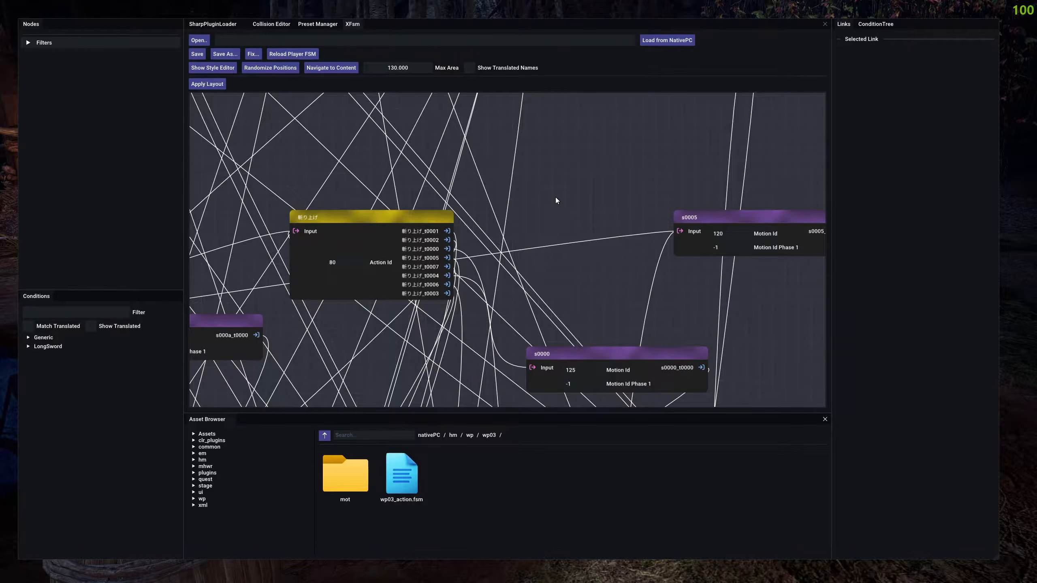
scroll(551, 198, "down", 3)
left_click_drag(576, 177, 566, 271)
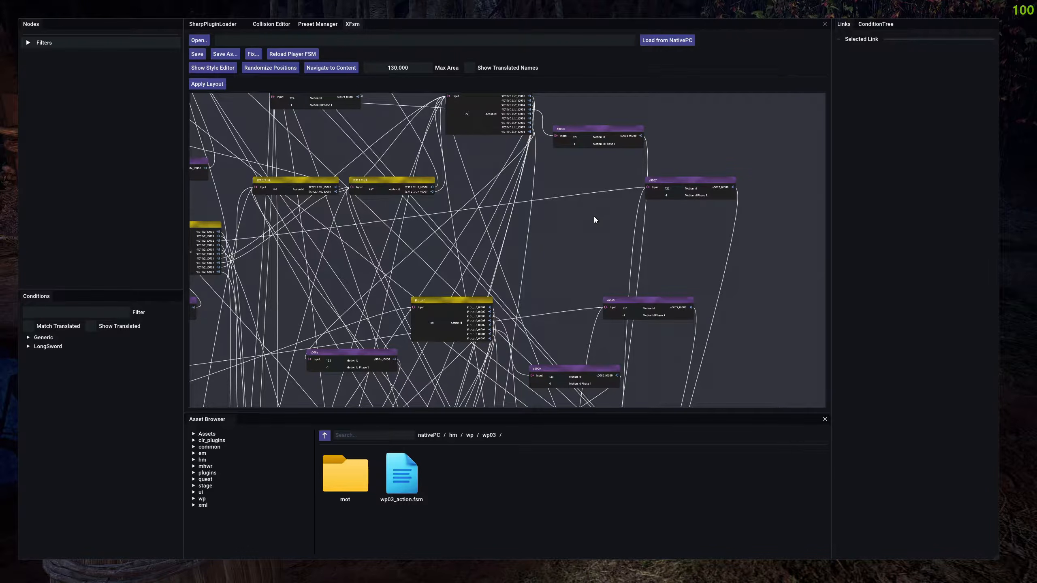
left_click_drag(551, 197, 589, 257)
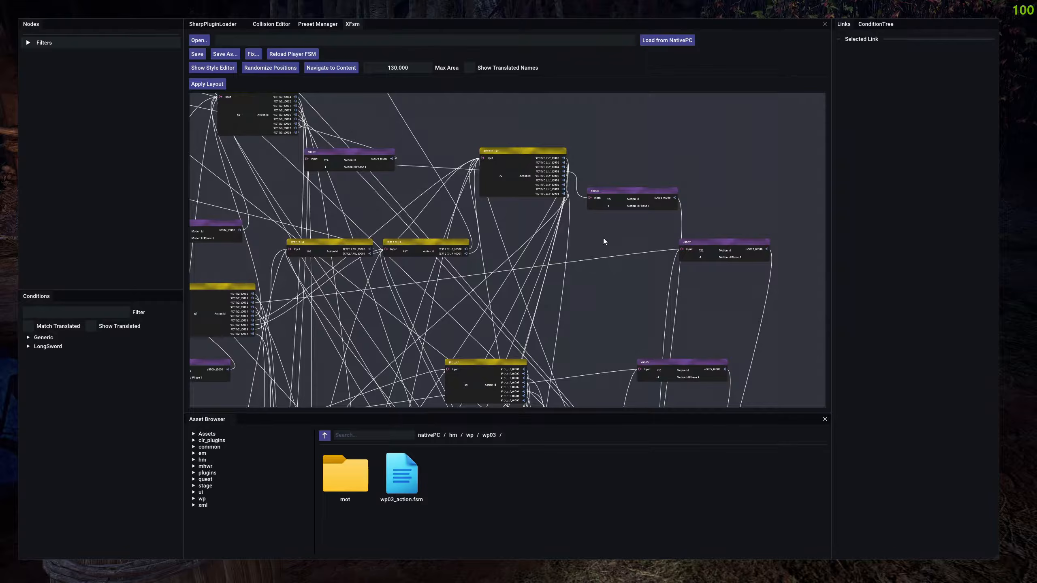
mouse_move(601, 218)
left_mouse_down()
mouse_move(693, 195)
mouse_move(564, 200)
left_mouse_up()
scroll(579, 215, "down", 2)
left_click_drag(521, 289, 477, 222)
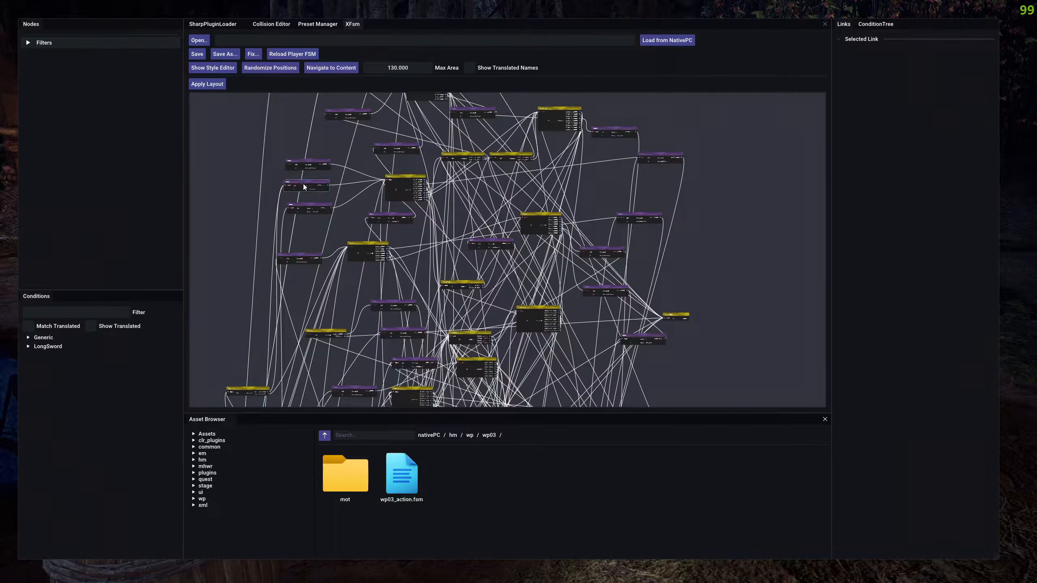
left_click(412, 183)
left_click(784, 220)
Select the topmost s000c_t0000 link that leads from a motion node into the 気刃斬2 action node.
scroll(351, 198, "up", 5)
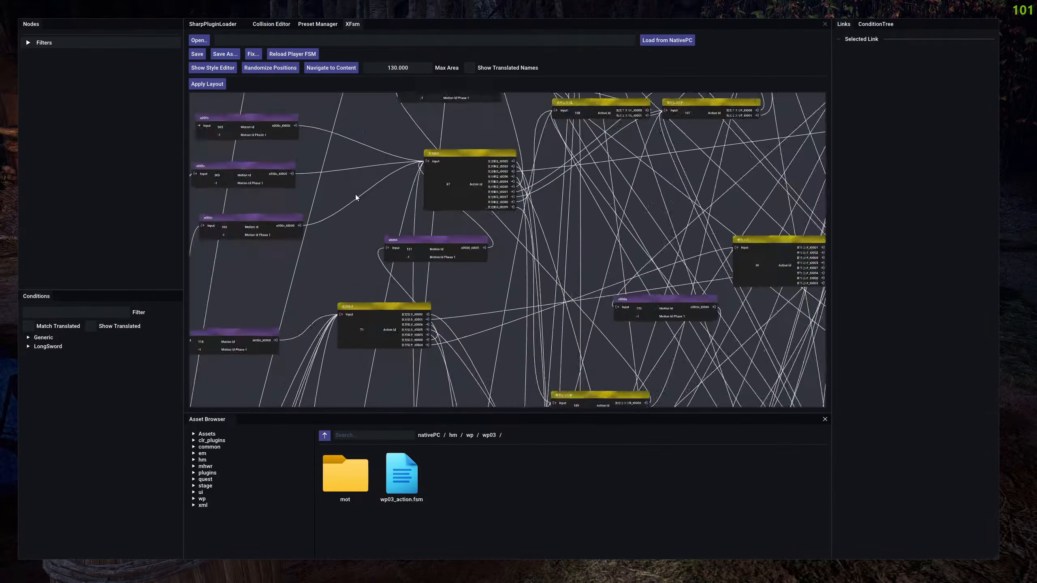
left_click(353, 202)
left_click(361, 124)
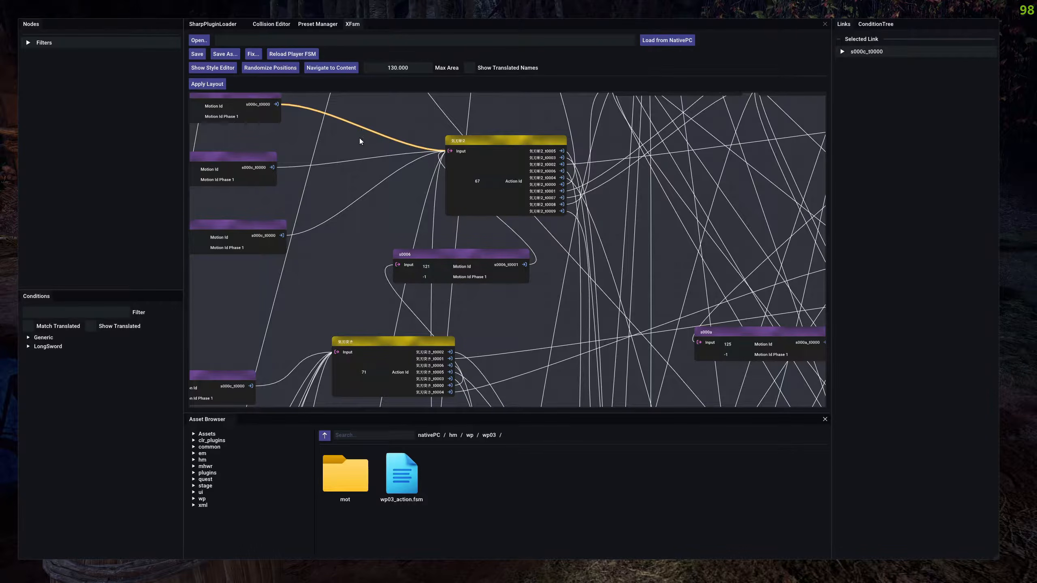
Inspect the Action Id of the 気刃斬2 node and the Motion Id of the s0006 node beneath it.
left_click(487, 182)
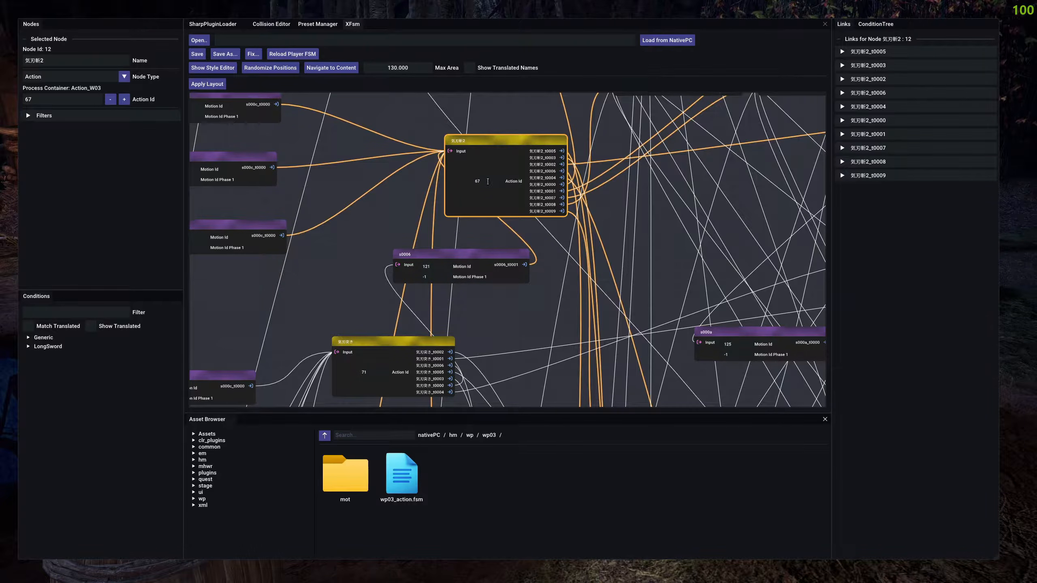
double_click(487, 182)
double_click(427, 266)
left_click(419, 251)
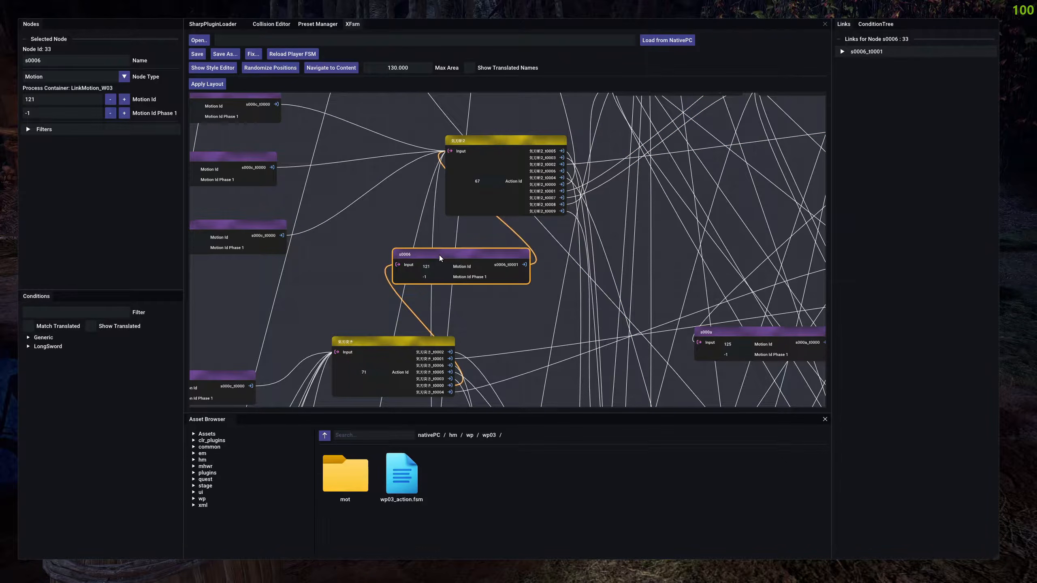
Shift the 気刃斬2 node slightly to the left and review its Action Id and links, leaving nothing selected.
left_click_drag(501, 146, 498, 145)
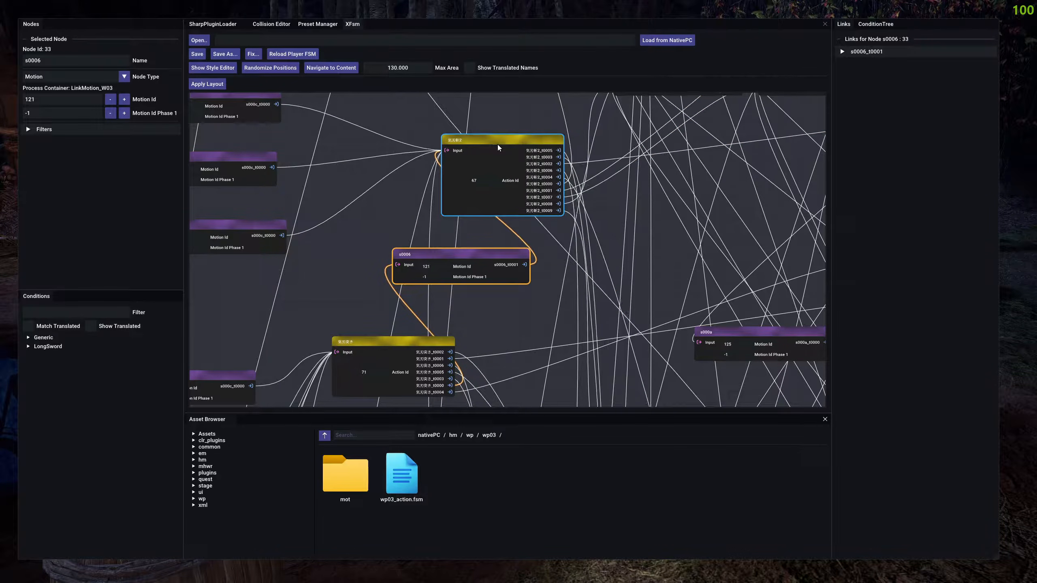
left_click(498, 146)
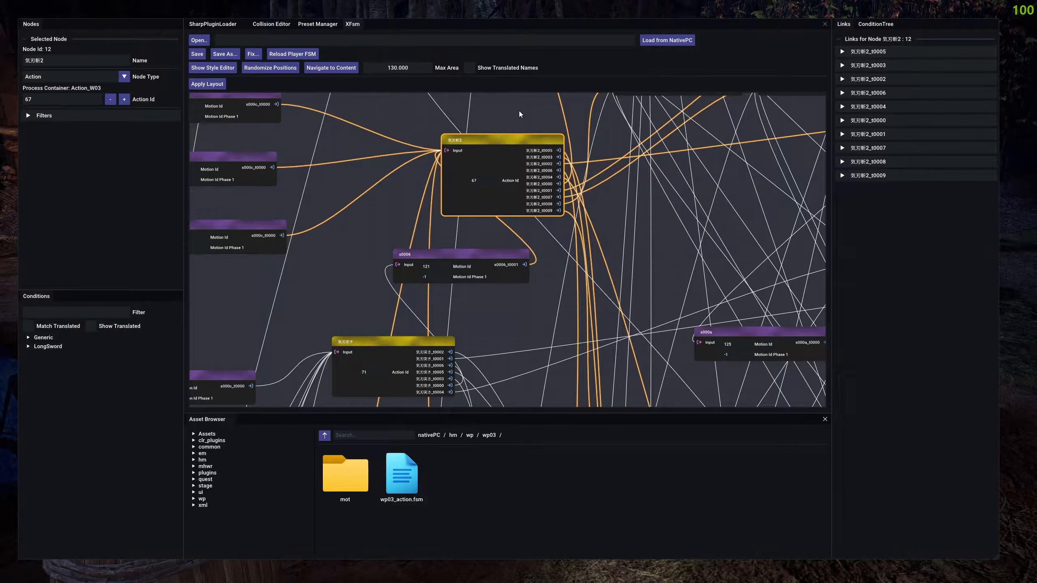
left_click(484, 181)
left_click(491, 234)
left_click(476, 202)
left_click(381, 211)
scroll(377, 192, "down", 4)
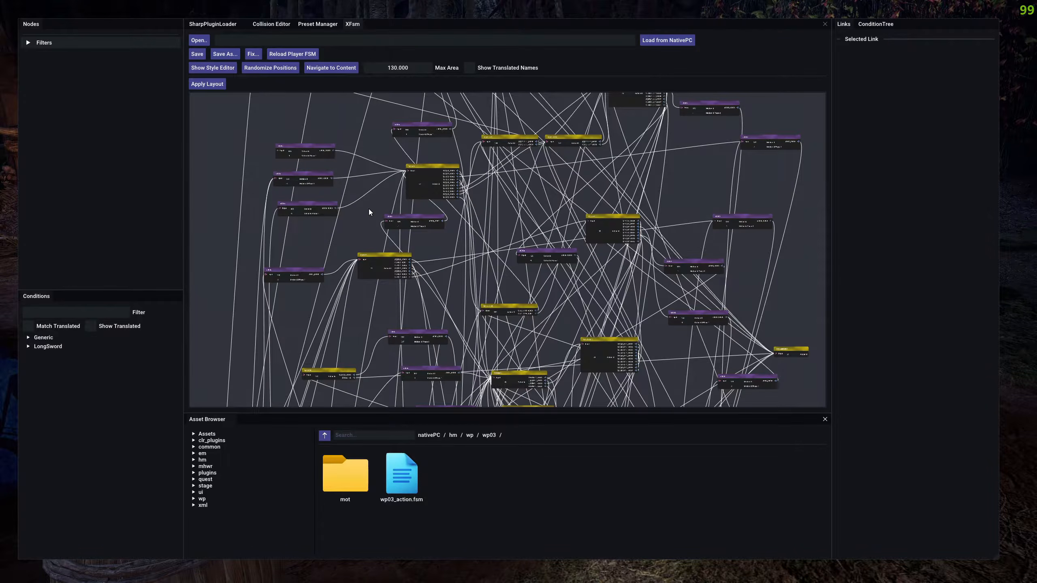
Select the 気刃斬2 action node and the s0006 motion node in turn, ignoring the runtime assertion error.
scroll(369, 209, "up", 5)
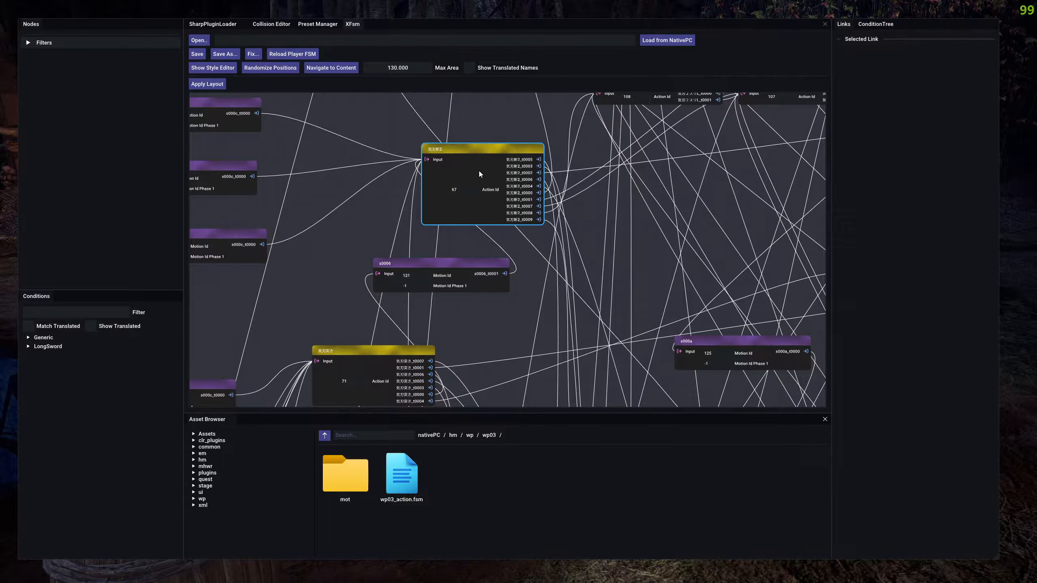
left_click(478, 174)
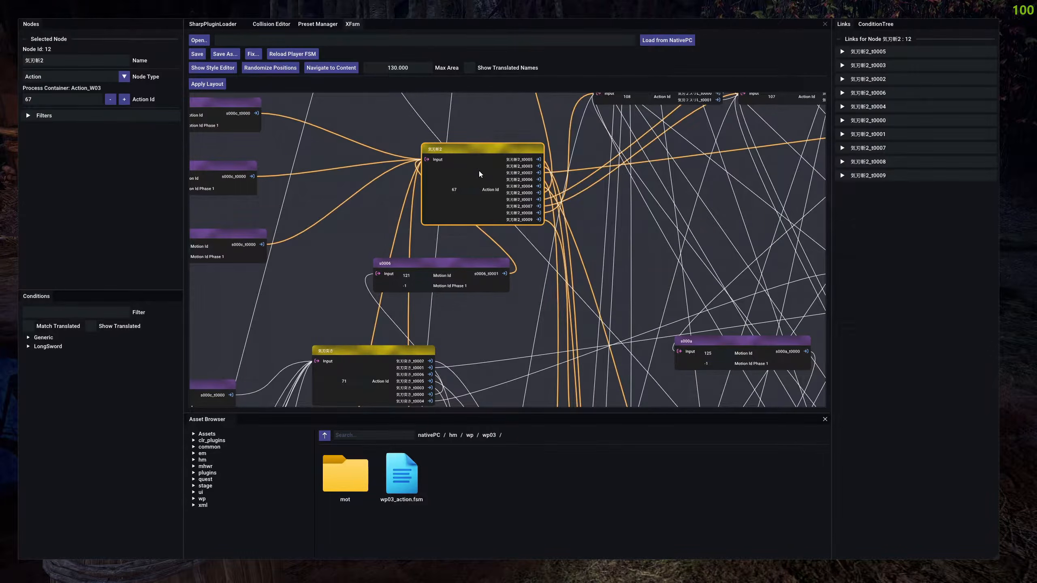
left_click(446, 263)
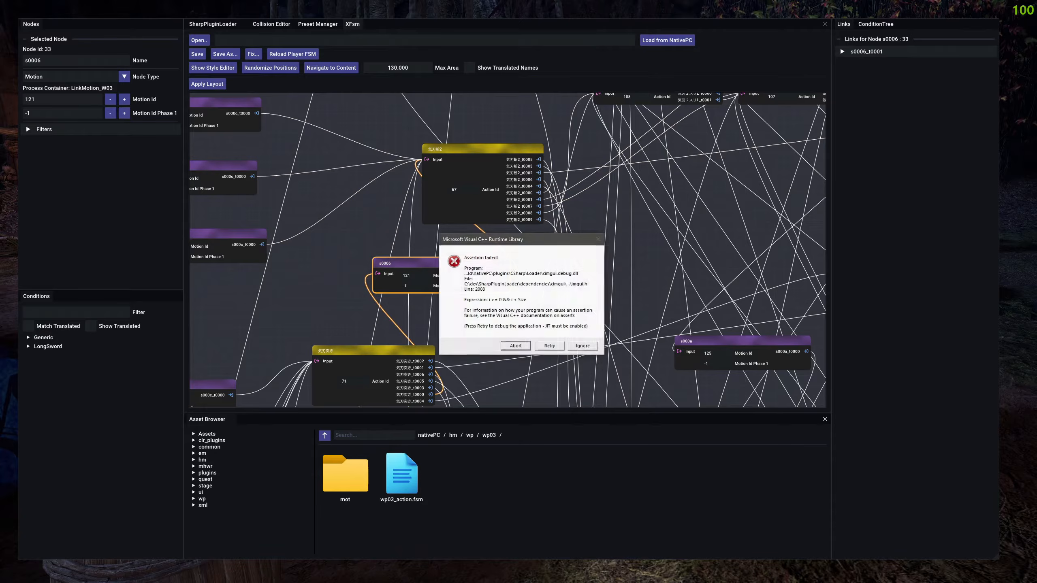
key("Tab")
key("Tab")
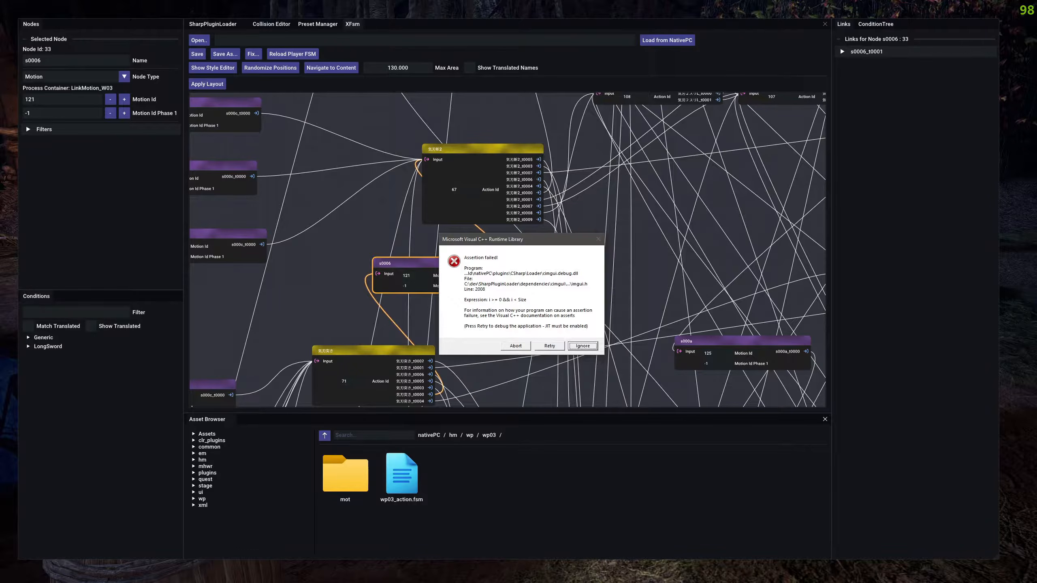
key("Return")
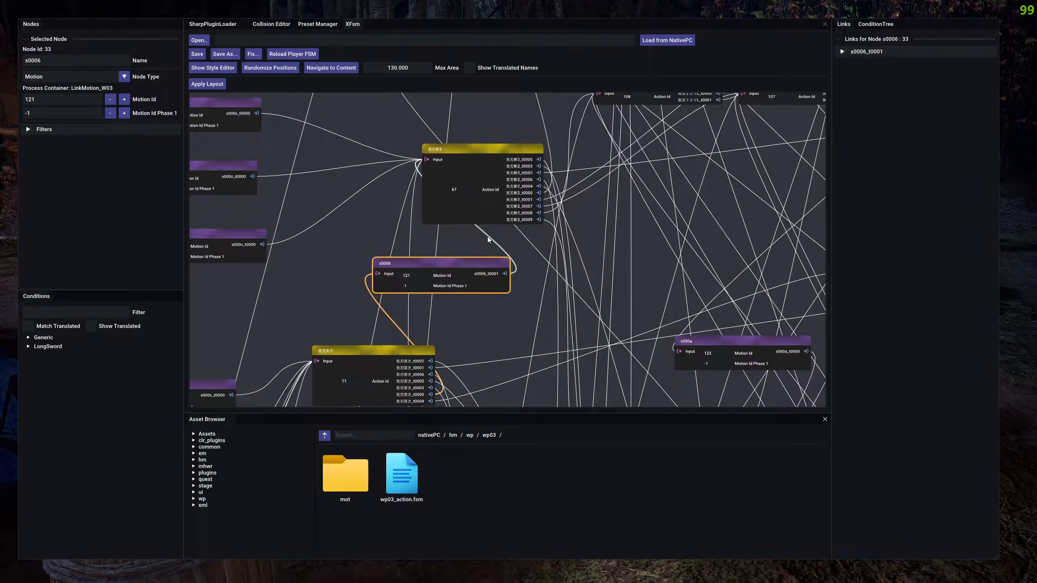
Reselect the s0006 motion node to view its properties and link, and clear the selection.
left_click(452, 248)
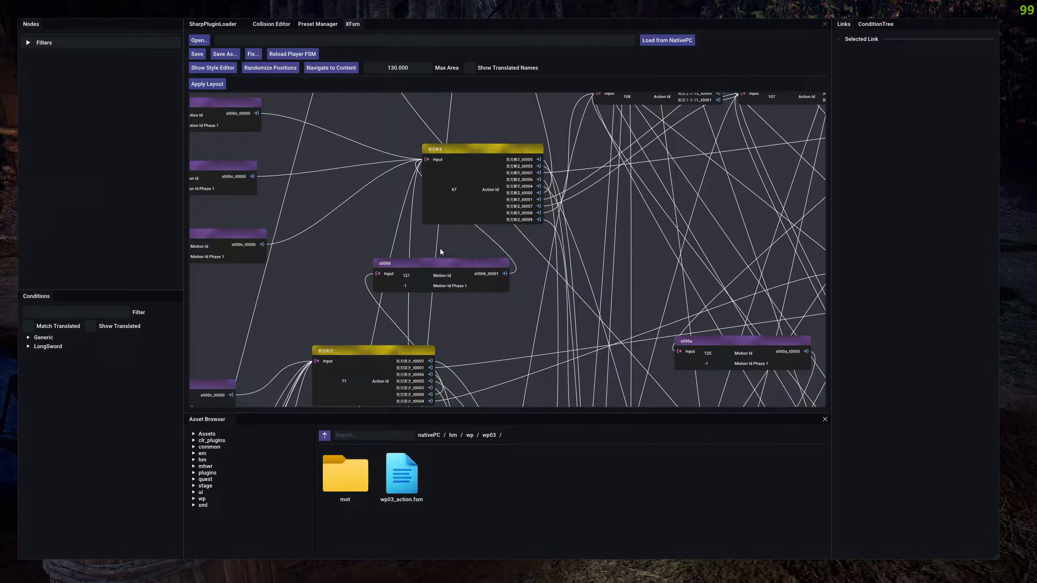
left_click(422, 265)
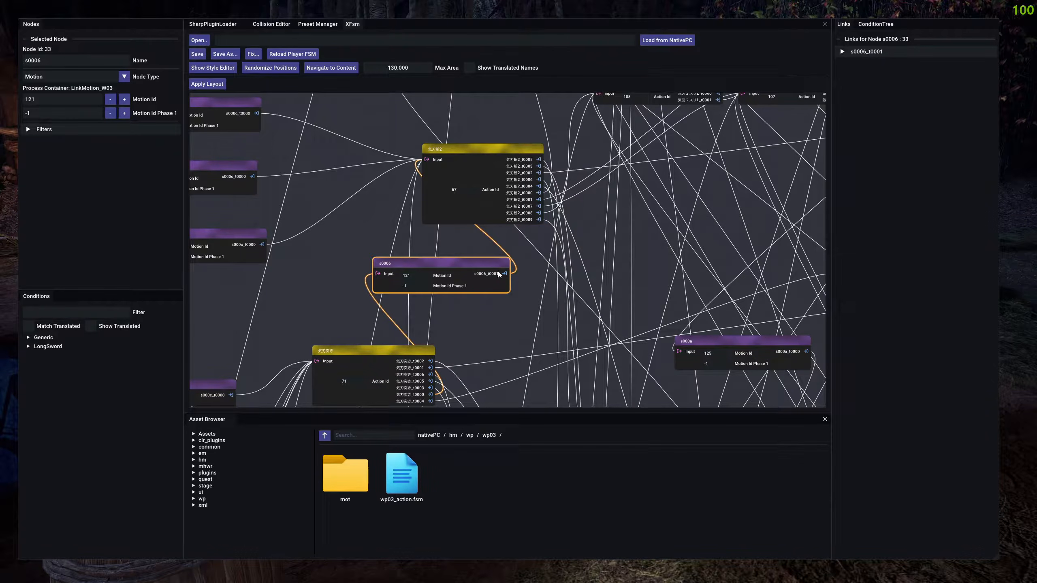
left_click(491, 309)
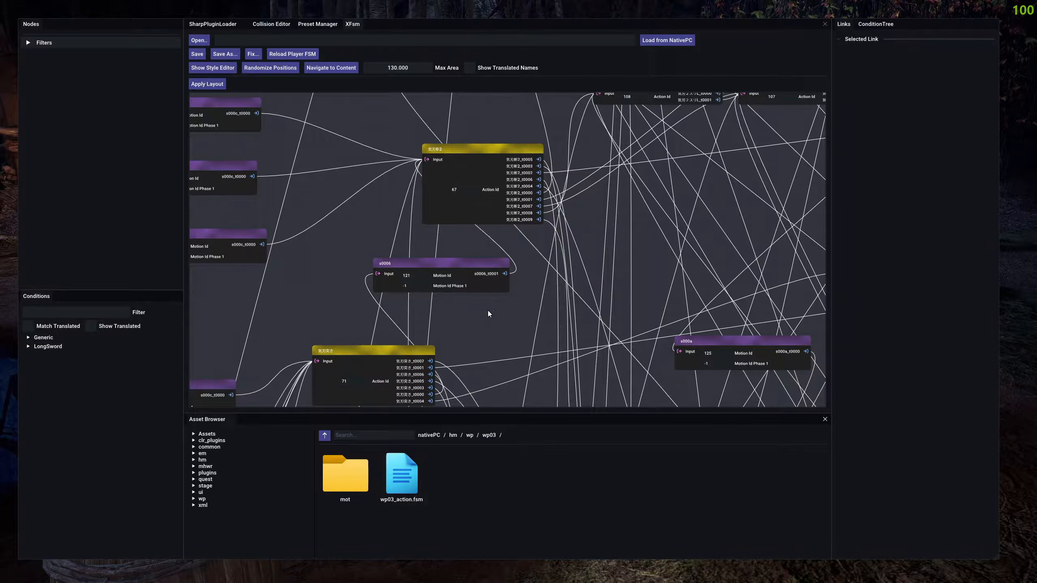
Find the 待機2 action node in the lower part of the graph and select it to view its properties.
scroll(496, 298, "down", 5)
left_click_drag(496, 297, 428, 115)
left_click_drag(417, 325, 453, 99)
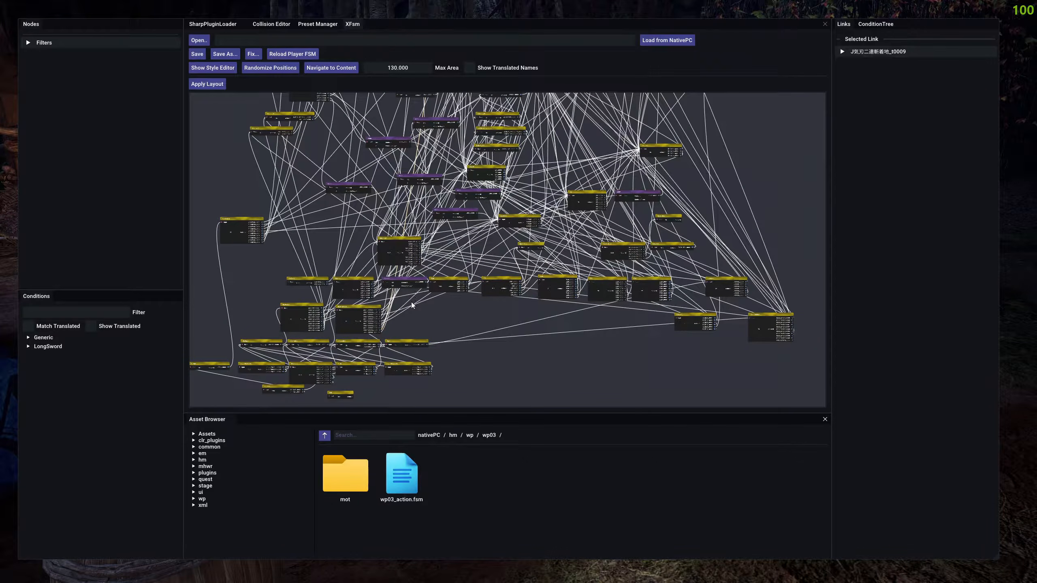
left_click_drag(481, 215, 478, 280)
scroll(477, 360, "up", 6)
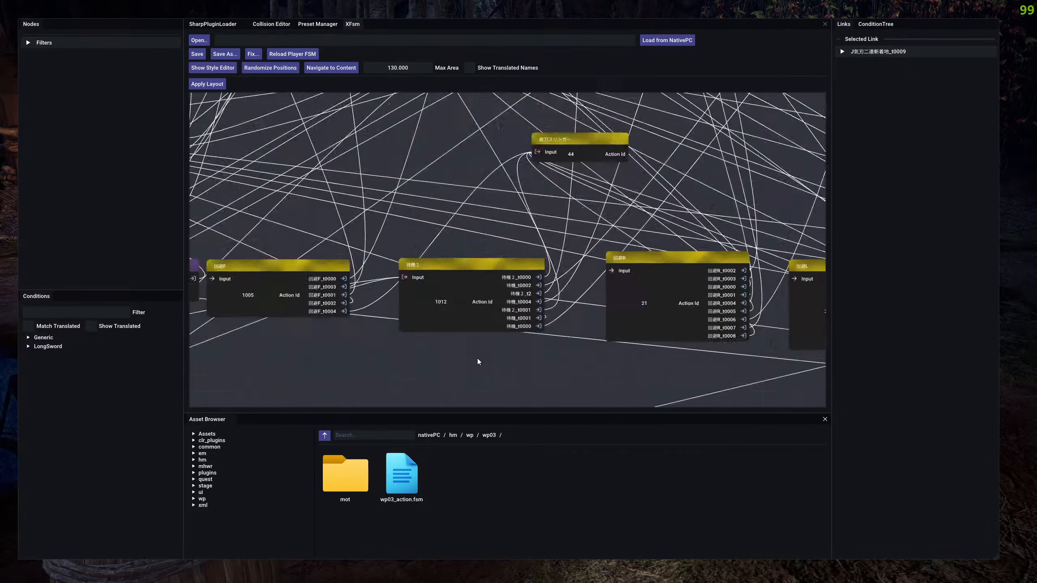
left_click(454, 253)
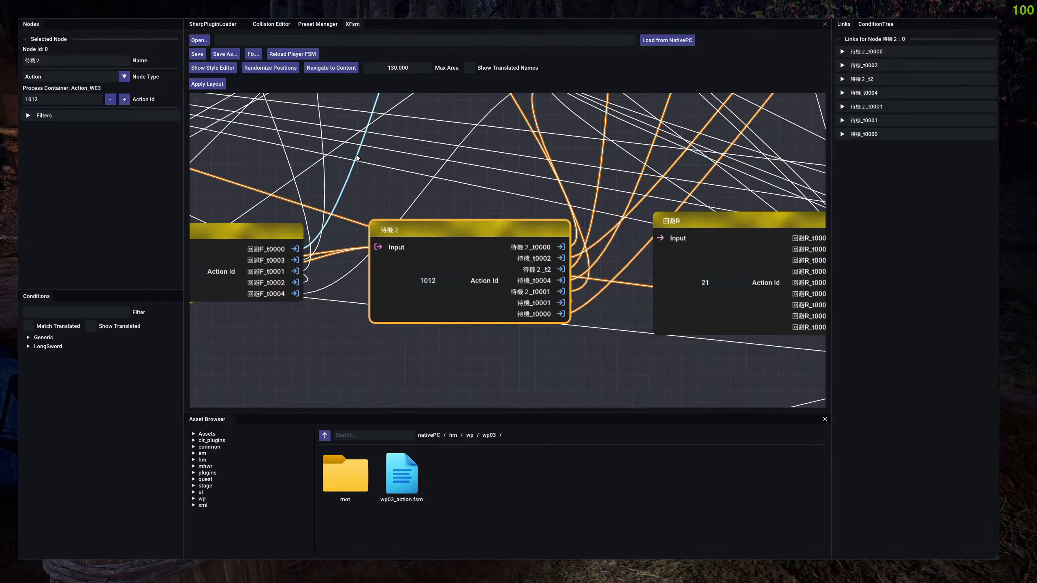
Compare the properties of the 152or132 motion node with those of the 待機2 action node.
scroll(356, 154, "down", 5)
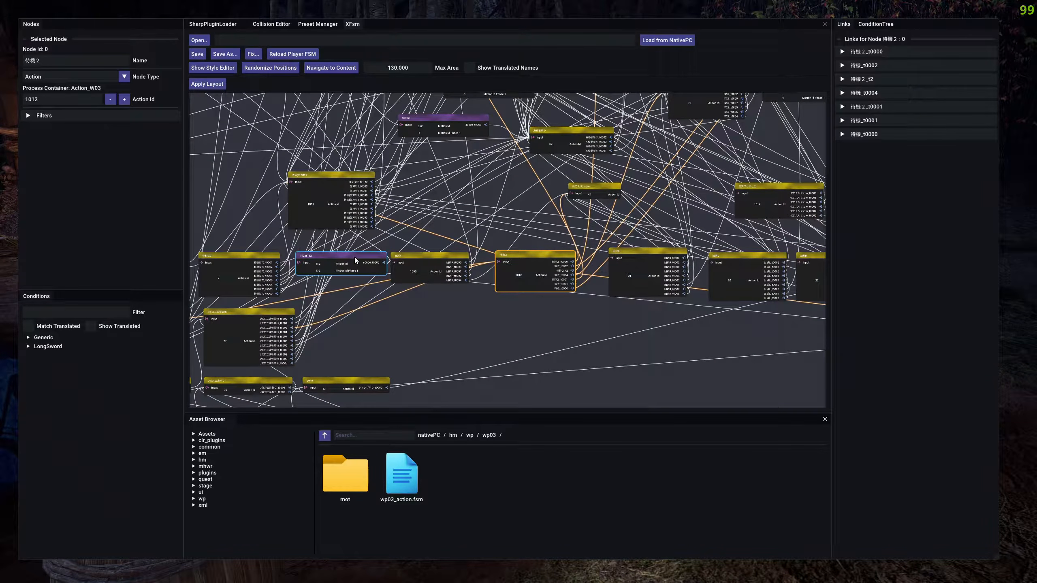
left_click(355, 257)
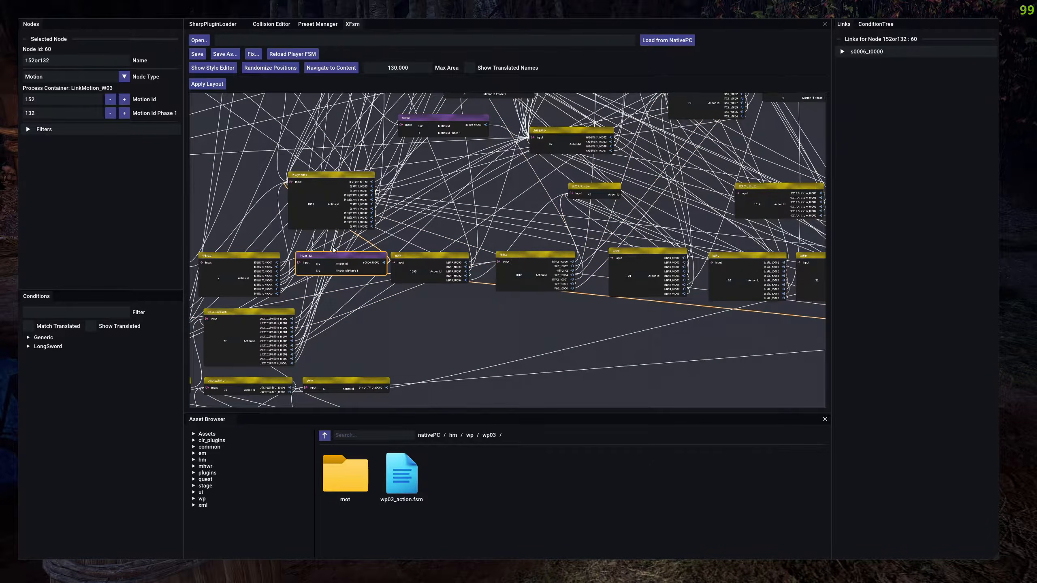
left_click(522, 261)
left_click(368, 258)
scroll(357, 253, "up", 3)
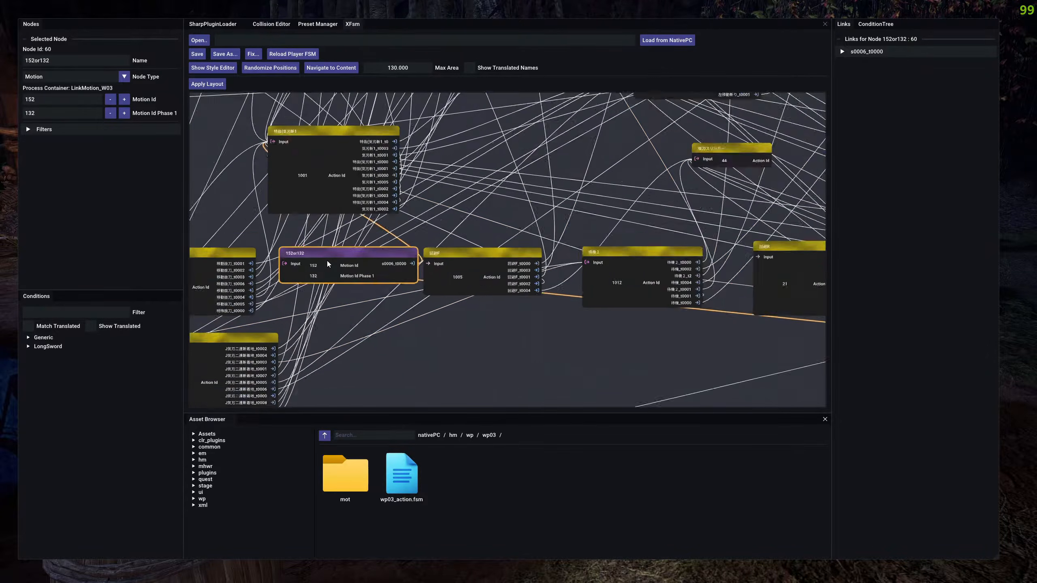
Check the Motion Id and Motion Id Phase 1 fields of the 152or132 node without changing them, and clear the selection.
left_click(59, 98)
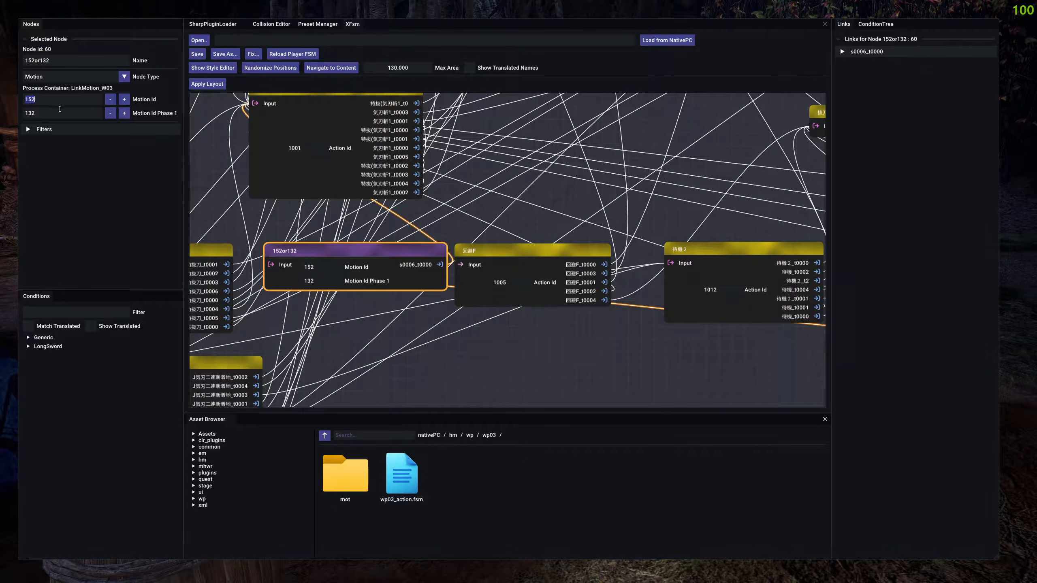
left_click(328, 277)
left_click(313, 280)
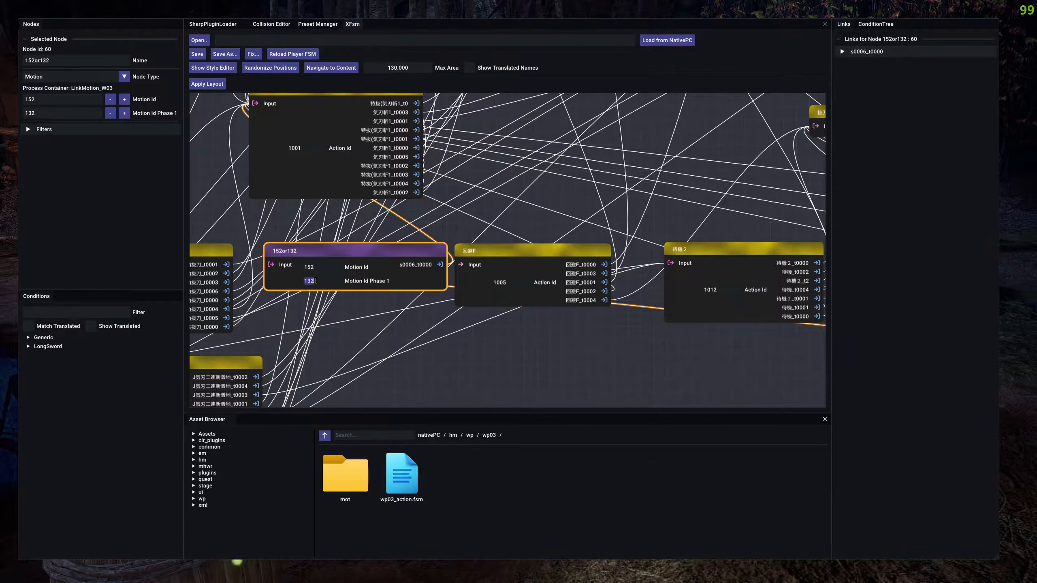
left_click(733, 291)
left_click(554, 194)
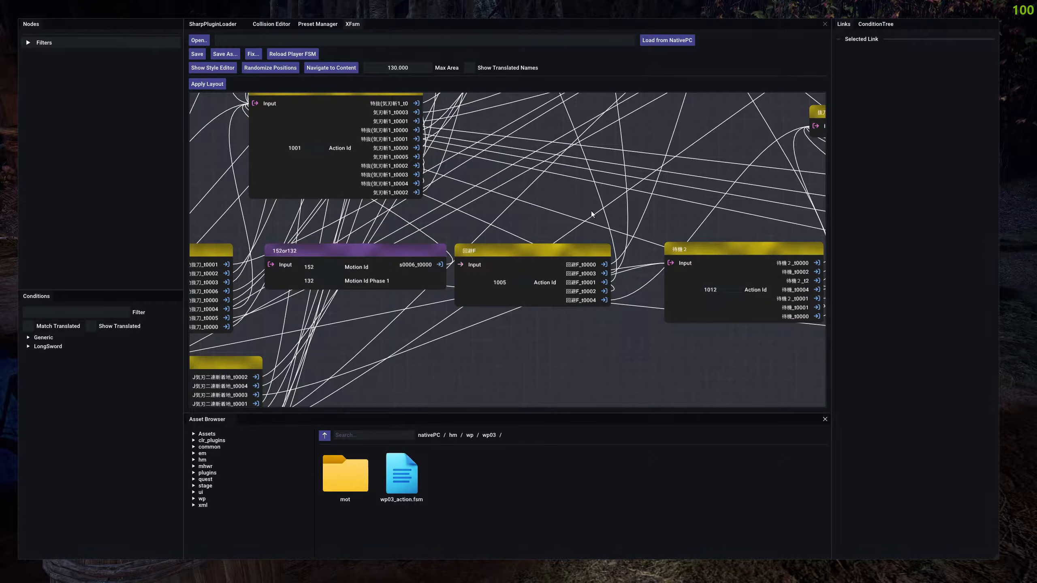
Select the 待機2 node and view its available Node Type options, keeping it set to Action.
left_click(730, 256)
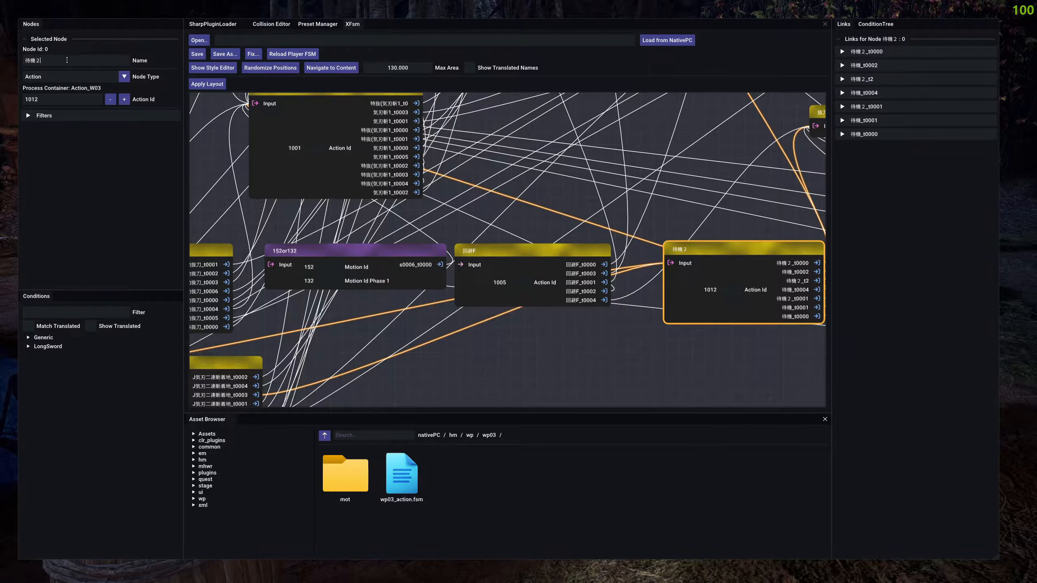
left_click(75, 78)
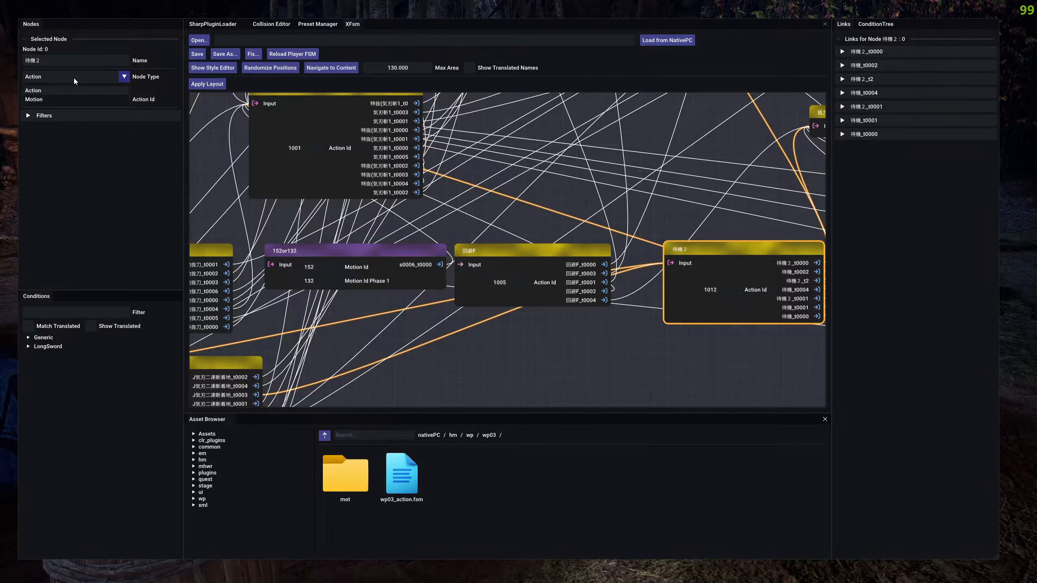
left_click(74, 78)
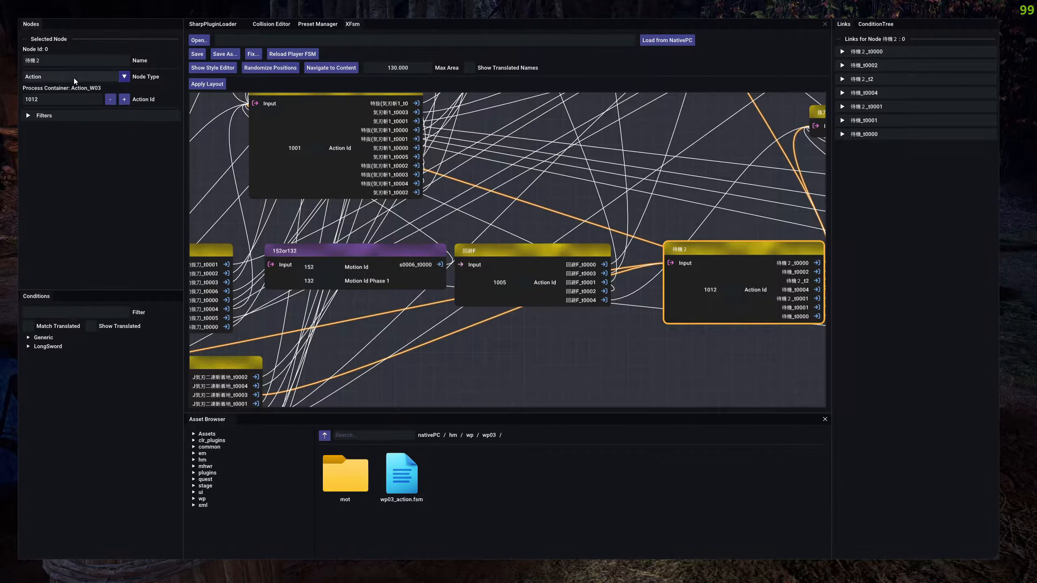
Expand the node filters to show all node, link and flow matching options, and clear the node selection.
left_click(105, 115)
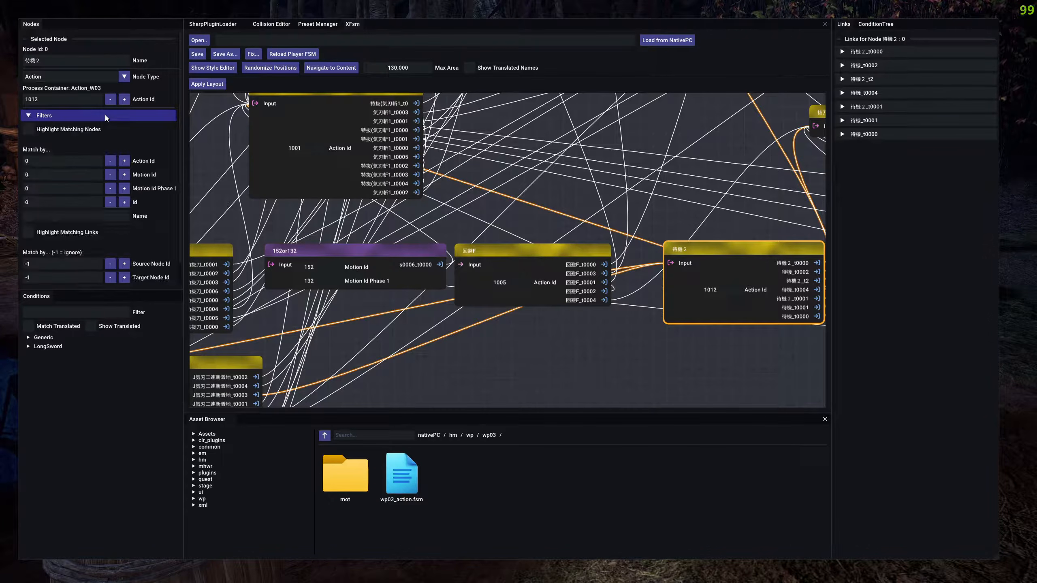
scroll(135, 140, "down", 1)
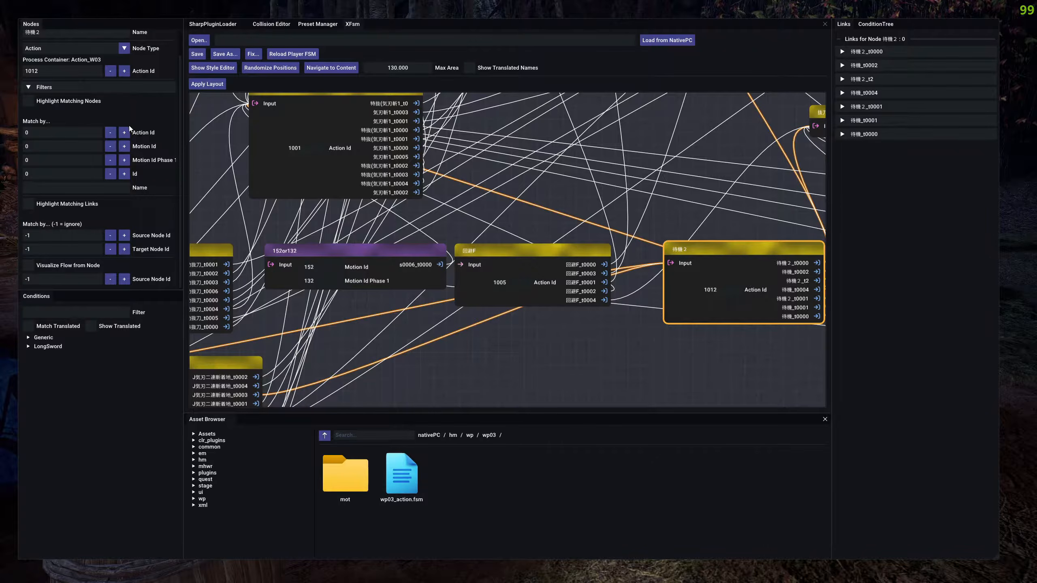
left_click(661, 212)
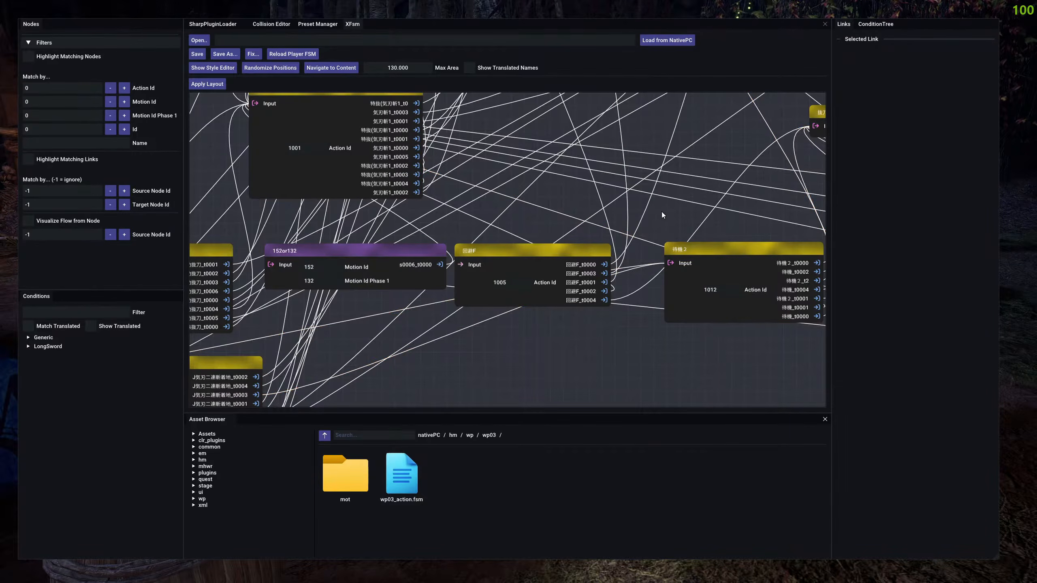
scroll(661, 214, "down", 5)
scroll(557, 306, "up", 2)
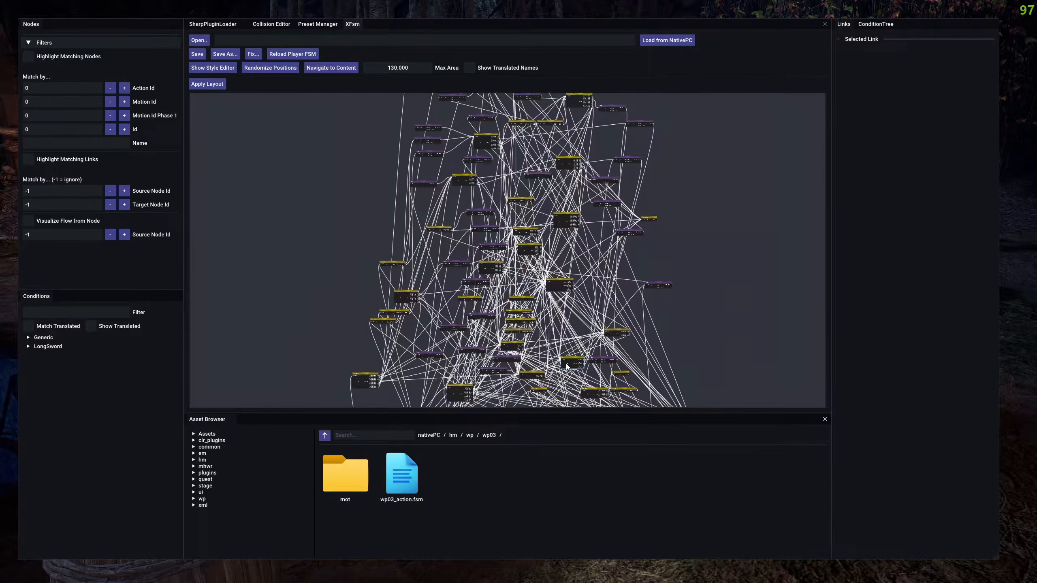
Set the node filter's Action Id to 102 and highlight the matching nodes in the graph.
left_click(566, 367)
left_click_drag(557, 360, 517, 345)
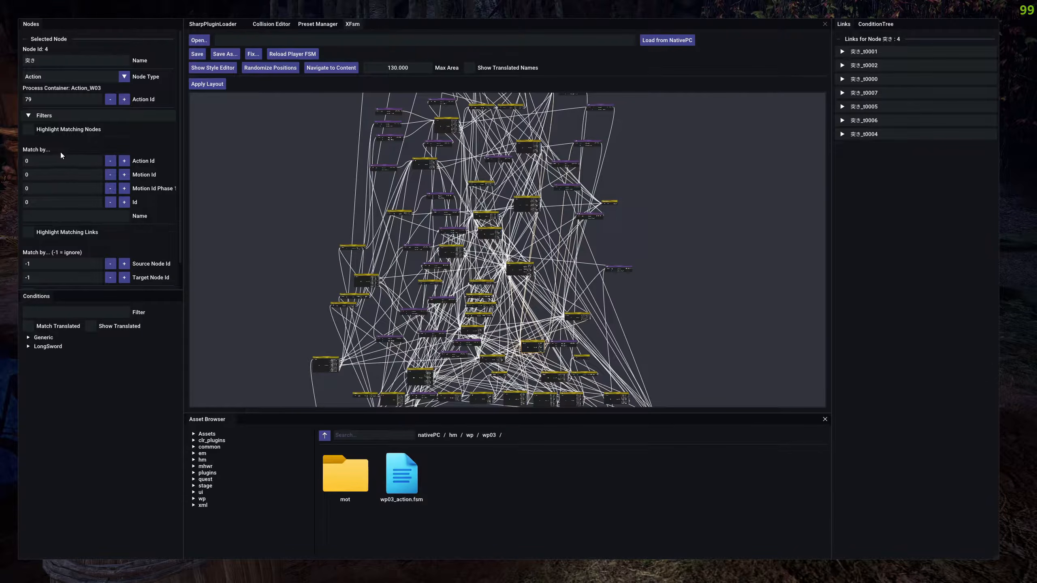
left_click(42, 160)
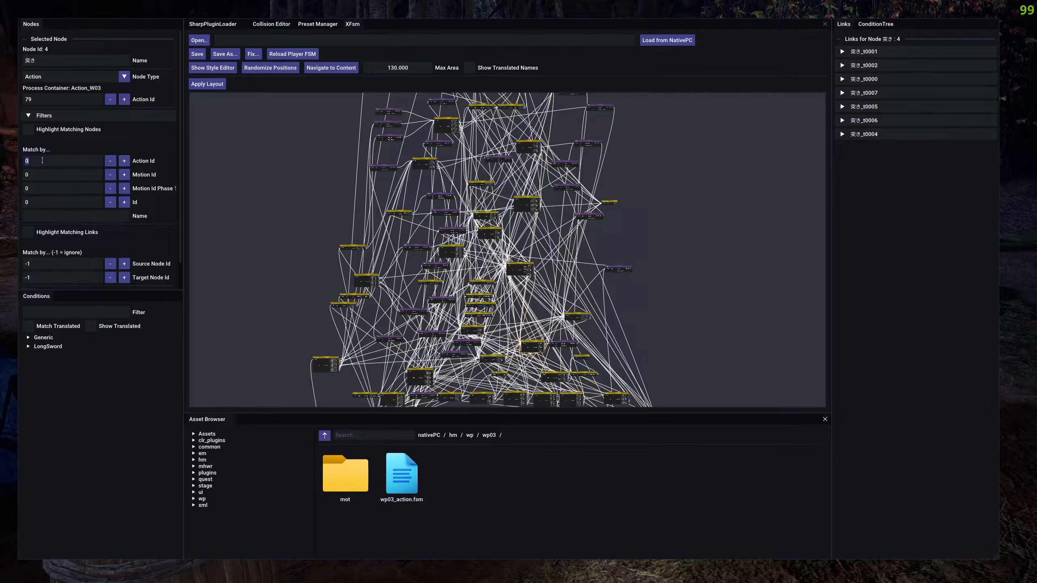
type("102")
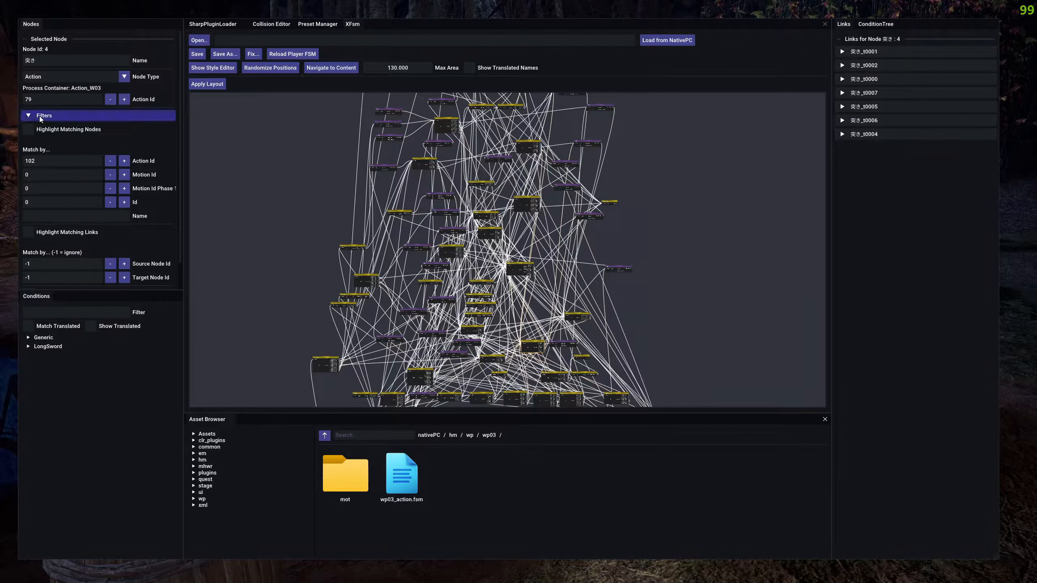
left_click(30, 130)
scroll(320, 211, "up", 4)
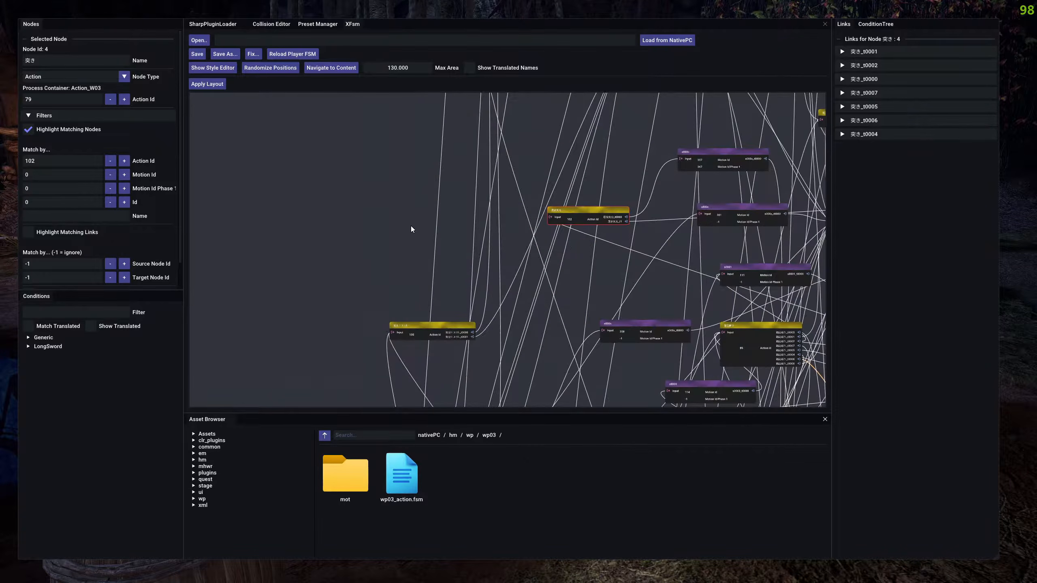
Select the highlighted 居合気刃 node and check its Action Id against the filter.
left_click(573, 213)
left_click_drag(619, 180, 590, 182)
scroll(590, 184, "up", 5)
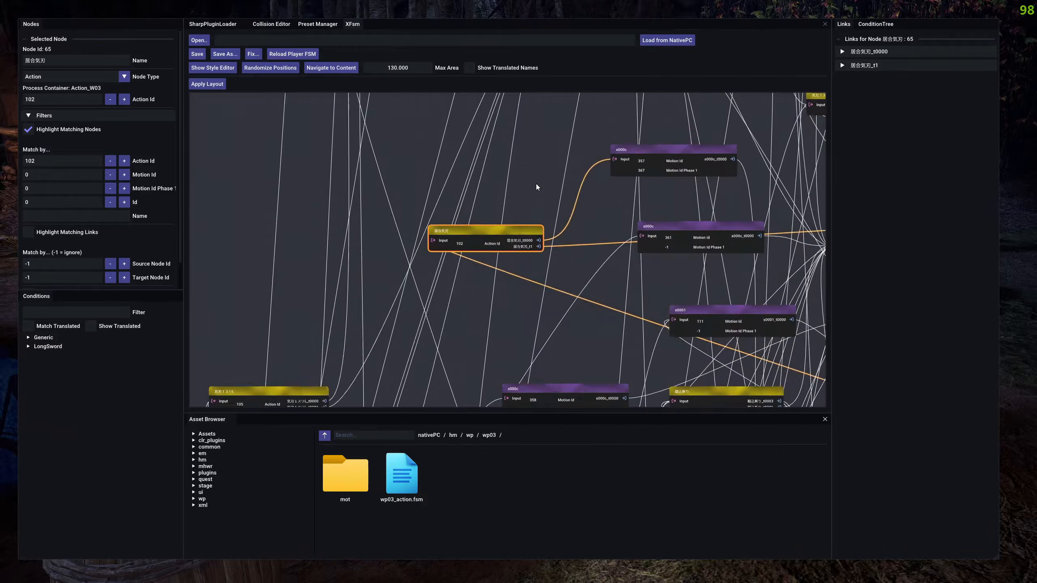
left_click(415, 287)
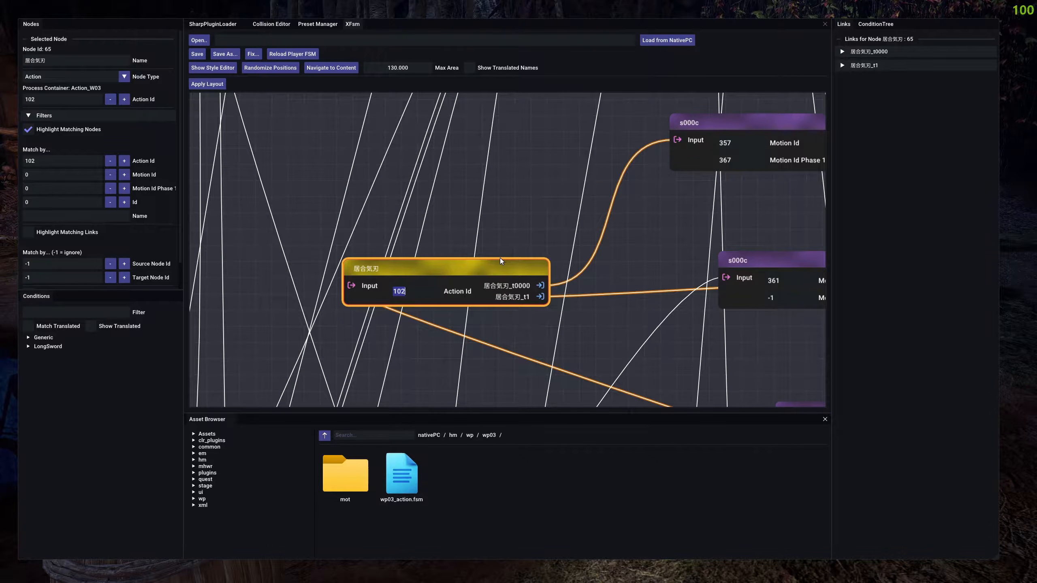
scroll(524, 194, "down", 6)
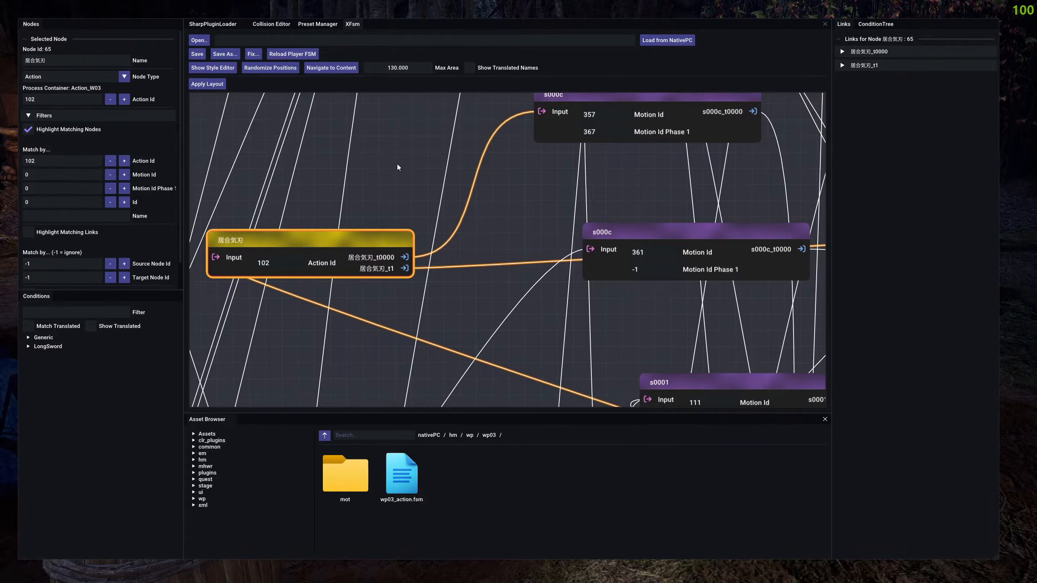
left_click_drag(336, 263, 716, 243)
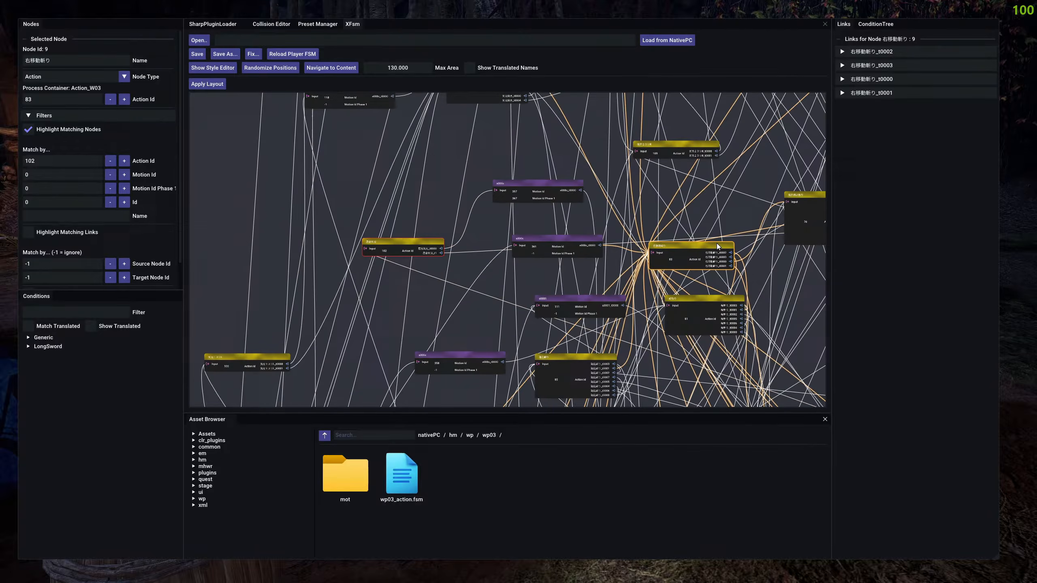
Inspect the 居合気刃_t1 link, and reselect the 居合気刃 node it leaves from.
left_click(467, 252)
scroll(458, 271, "up", 3)
scroll(458, 271, "up", 3)
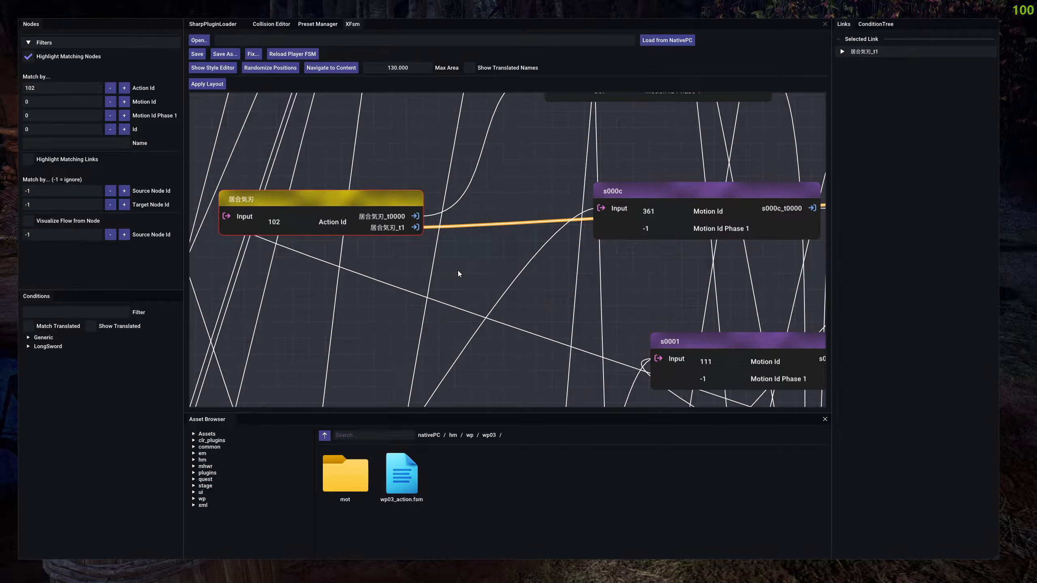
left_click(317, 197)
Inspect the other highlighted node, 待機2, set the node filter's Id to -1 and clear the selection.
scroll(486, 298, "down", 10)
scroll(518, 330, "up", 10)
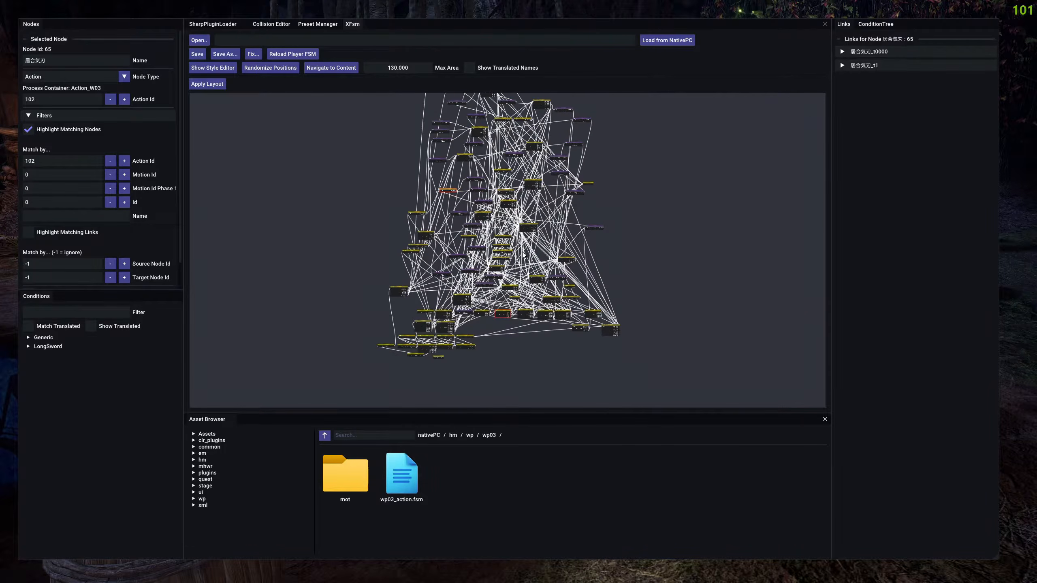
scroll(489, 274, "up", 5)
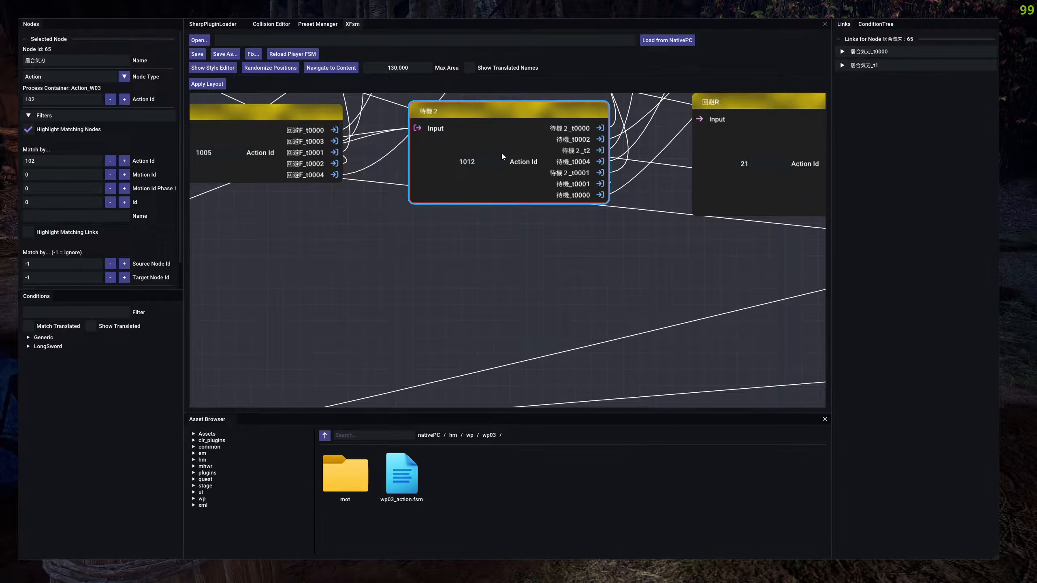
left_click(502, 122)
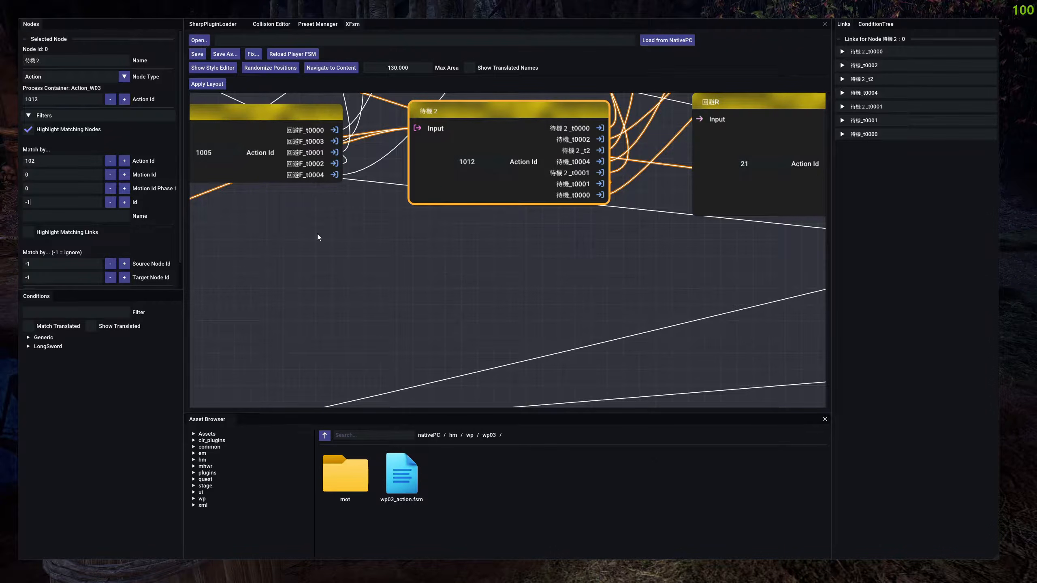
left_click(454, 273)
scroll(453, 273, "down", 6)
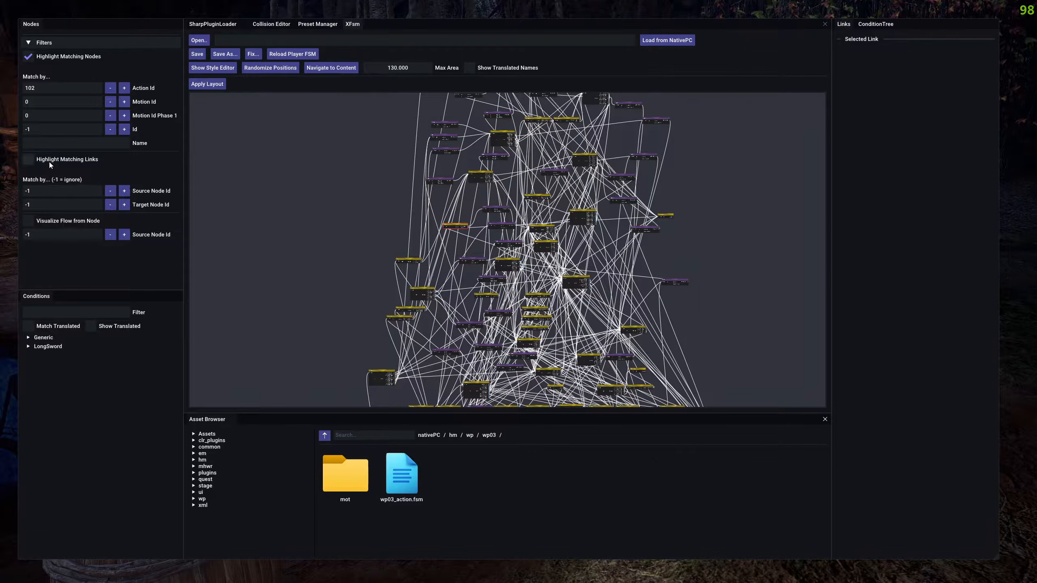
Turn off node highlighting and highlight the links whose Source Node Id is 0.
left_click(28, 60)
left_click_drag(438, 388, 365, 243)
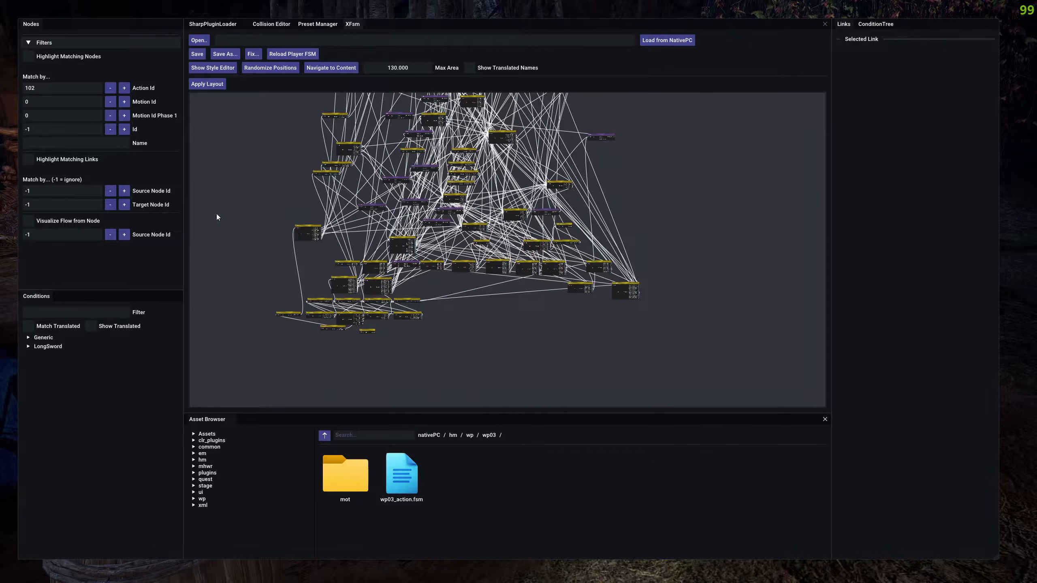
left_click(44, 193)
left_click(28, 159)
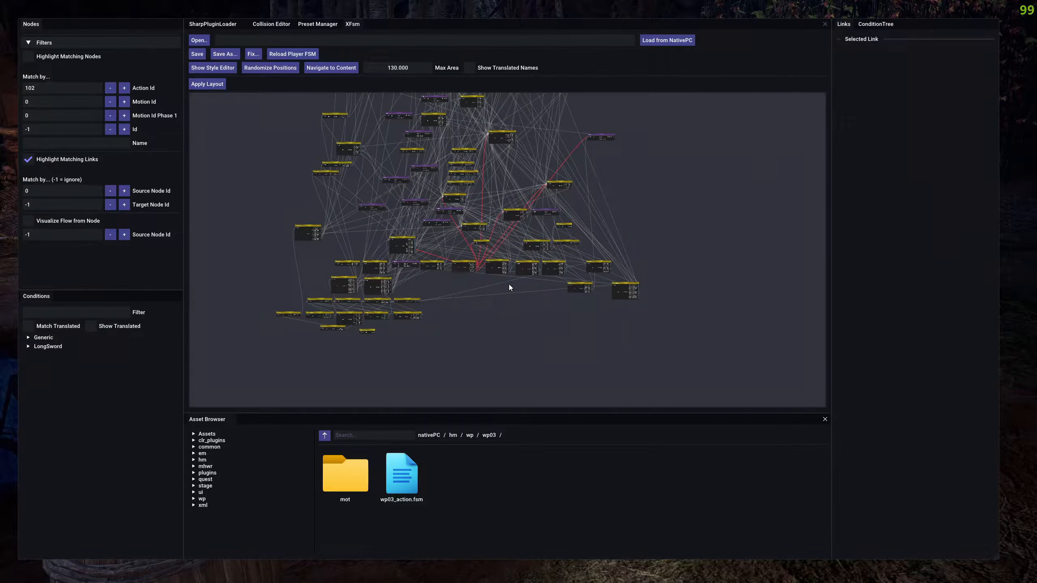
Examine the highlighted links of the 待機2 node across the graph, and turn off link highlighting.
left_click_drag(499, 267, 445, 312)
scroll(445, 312, "up", 6)
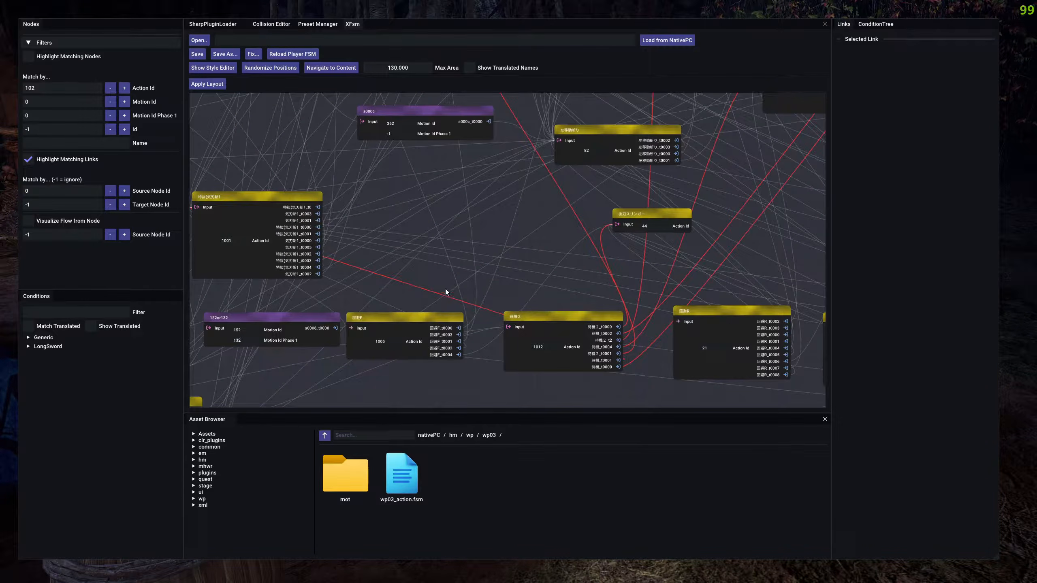
scroll(316, 322, "down", 6)
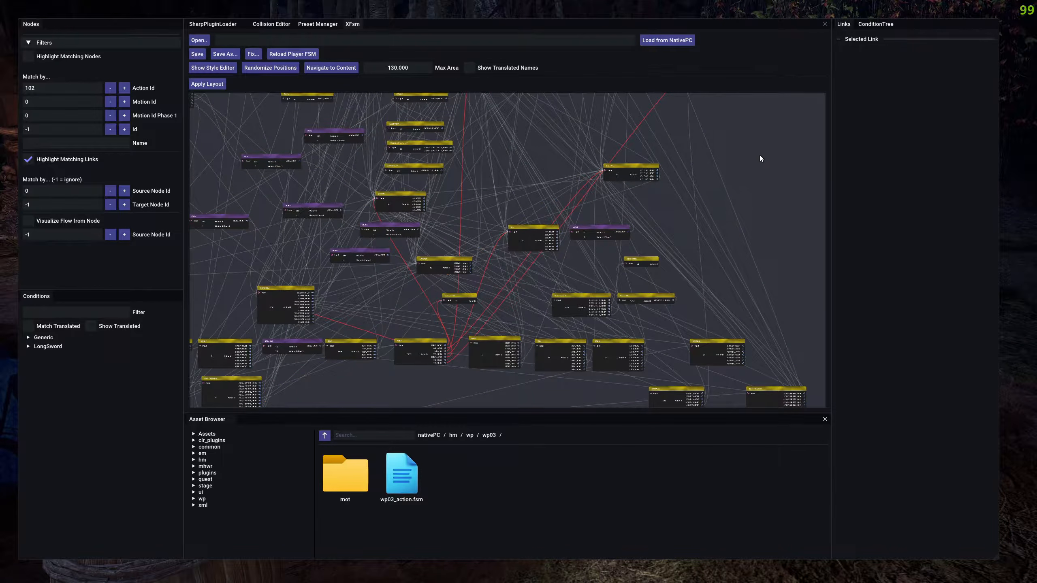
left_click_drag(505, 206, 532, 158)
left_click(535, 158)
left_click(486, 361)
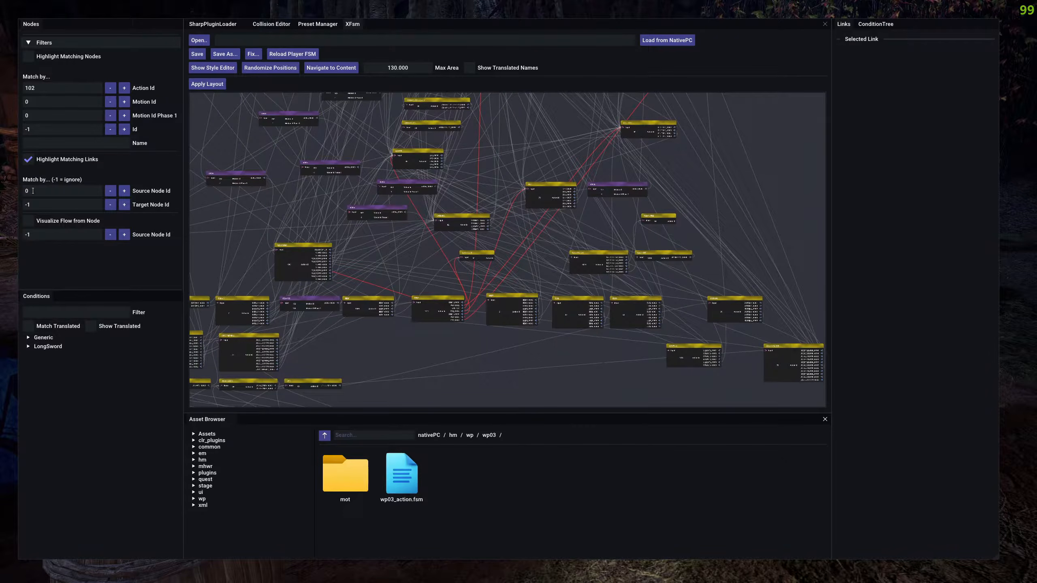
left_click(28, 160)
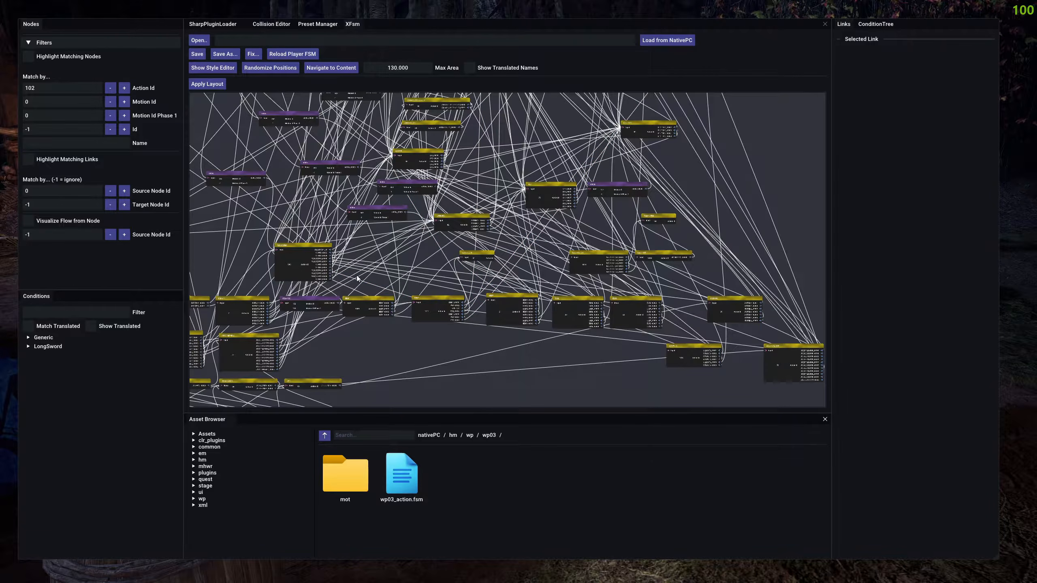
Shift the small action node above the bottom row slightly, and move a motion node at the graph's upper-right edge further down.
mouse_move(468, 251)
left_mouse_down()
mouse_move(465, 234)
mouse_move(478, 247)
left_mouse_up()
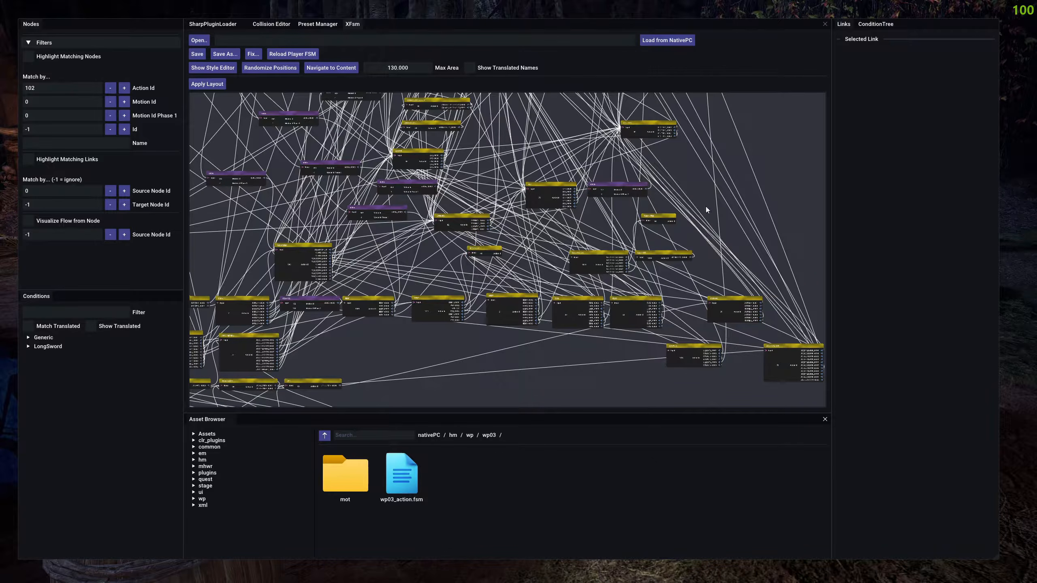
left_click_drag(745, 150, 618, 368)
left_click_drag(680, 218, 645, 287)
left_click_drag(542, 215, 664, 314)
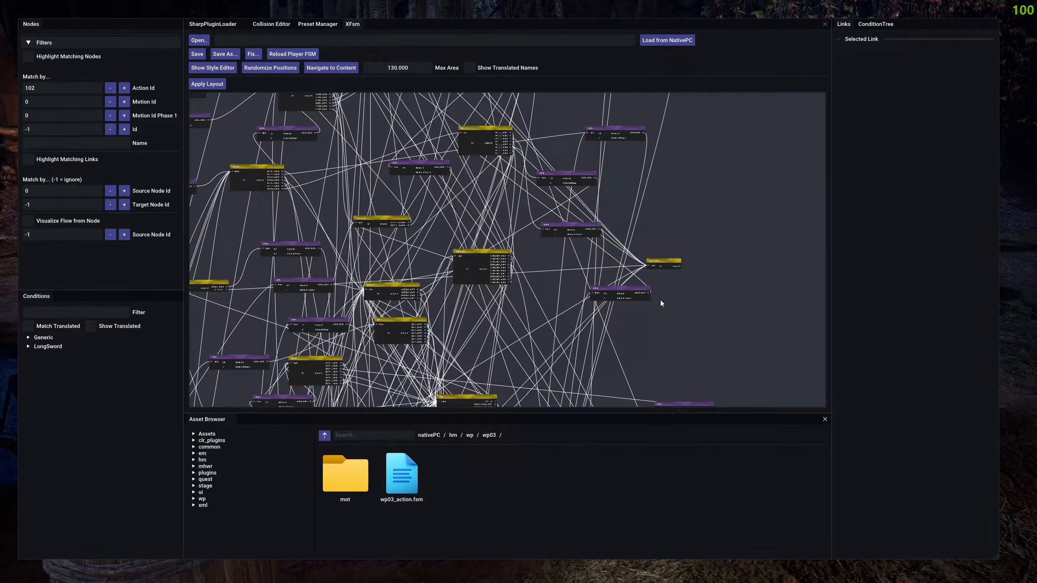
left_click_drag(623, 287, 583, 311)
left_click_drag(661, 184, 727, 335)
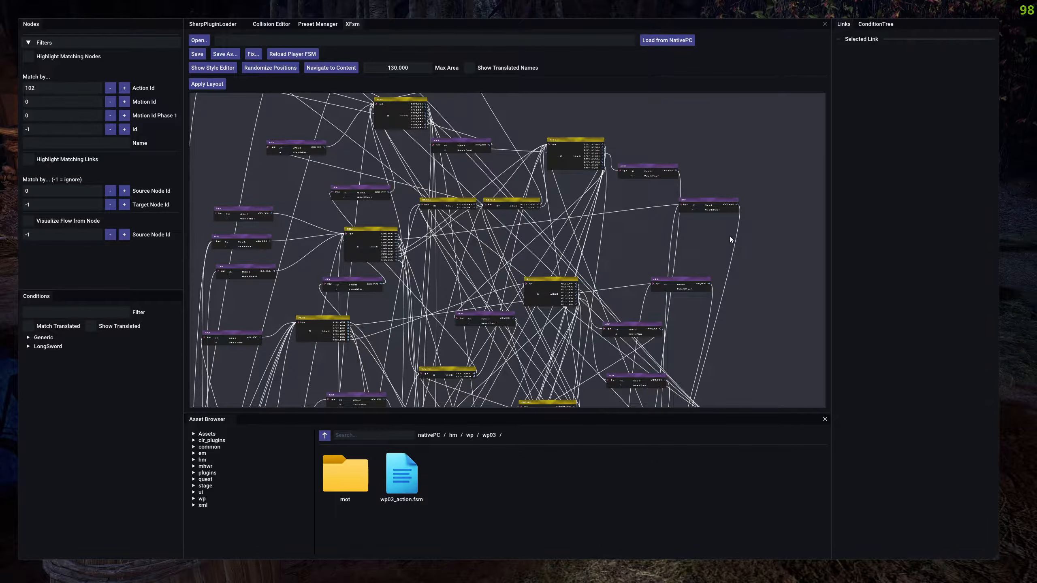
left_click_drag(715, 199, 749, 346)
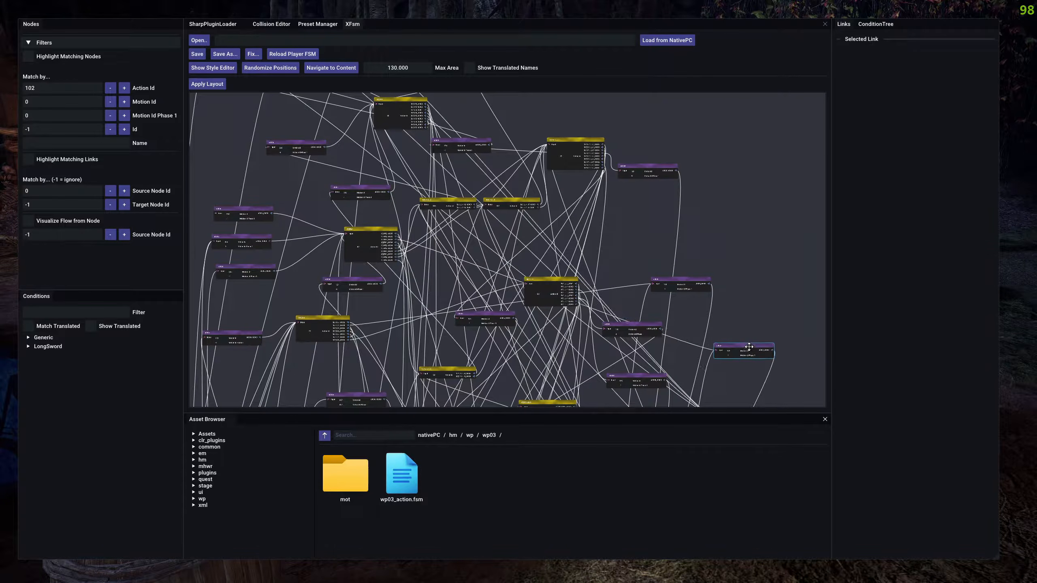
left_click_drag(738, 304, 763, 221)
Select the middle of the three s000c motion nodes feeding the Action Id 67 node and check its Node Id.
scroll(283, 210, "up", 3)
left_click(398, 198)
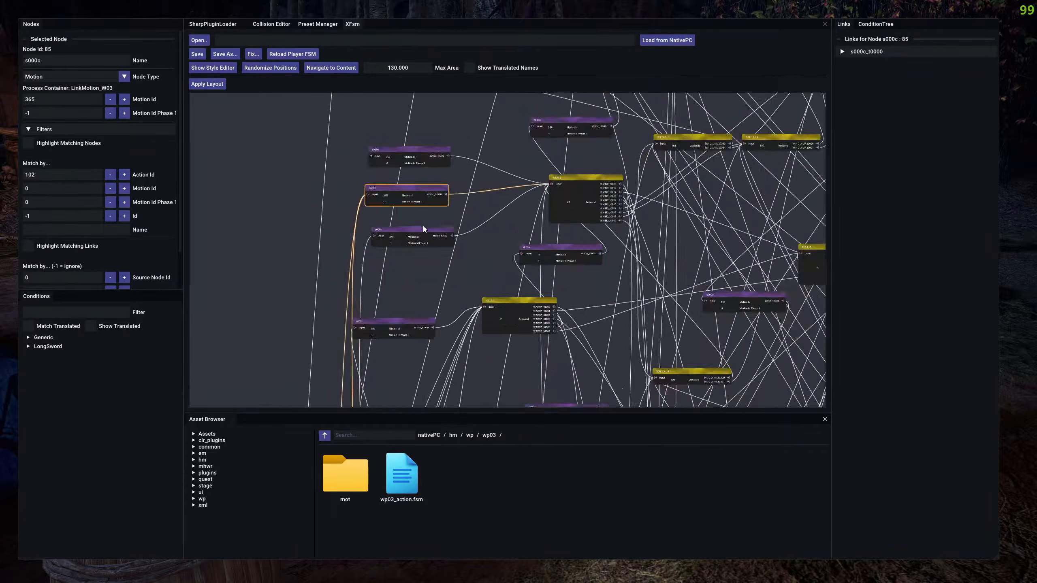
scroll(423, 225, "up", 3)
left_click_drag(463, 177, 445, 285)
scroll(445, 284, "down", 1)
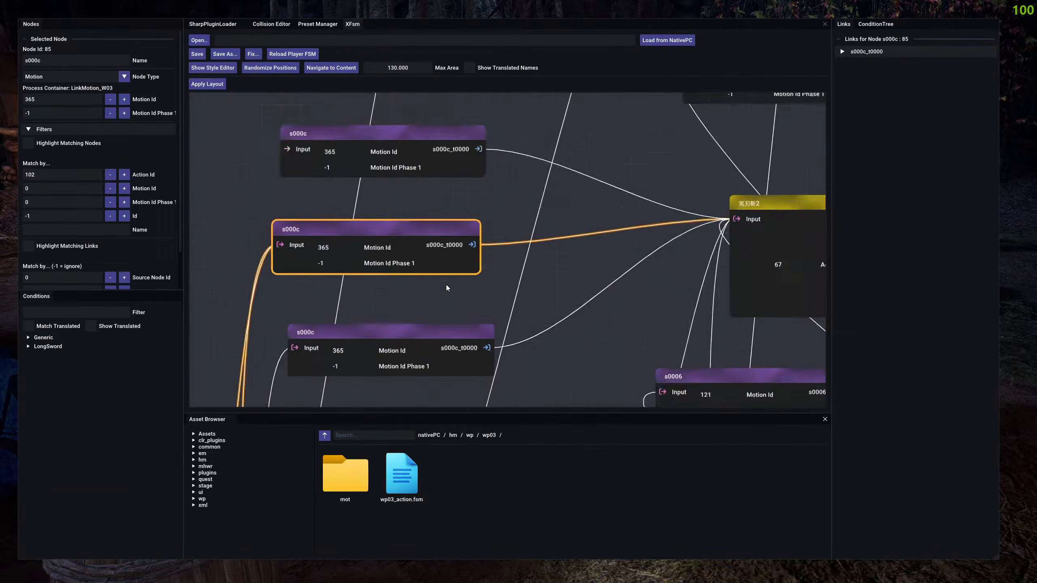
scroll(446, 287, "down", 2)
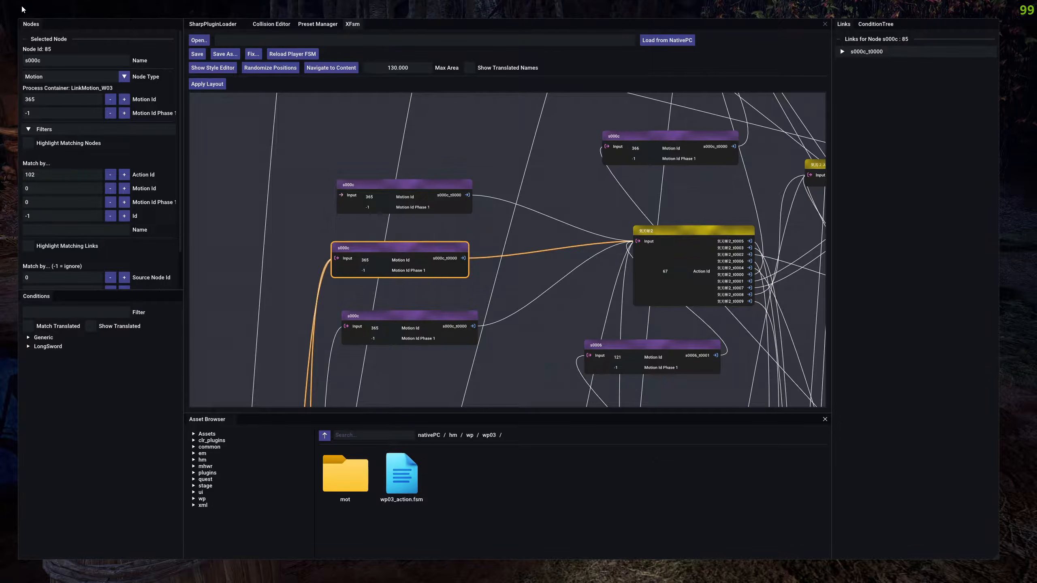
Set the flow visualization's Source Node Id to 85, clear the selection and enable Visualize Flow from Node.
scroll(67, 249, "down", 1)
type("85")
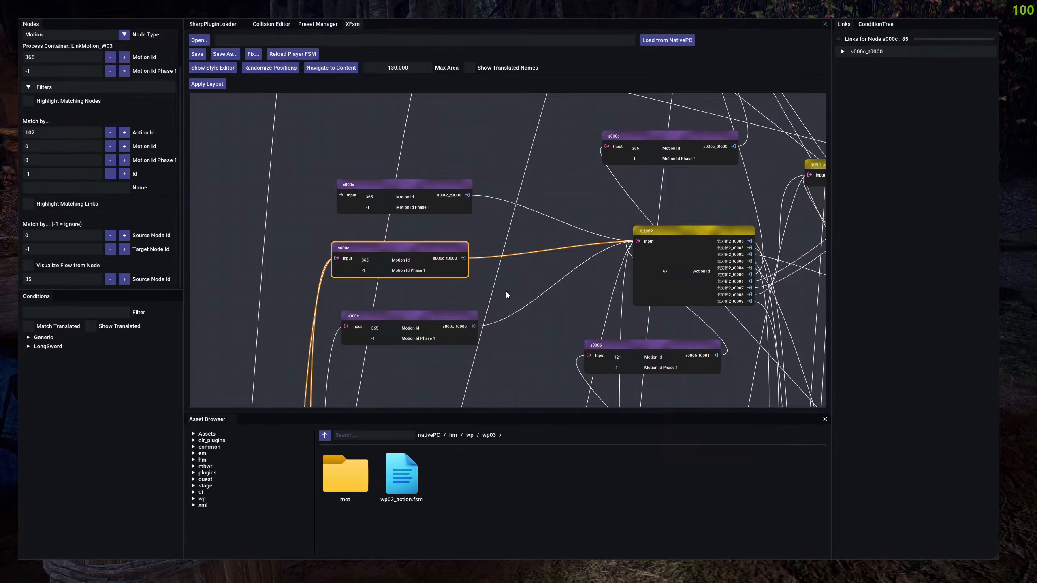
left_click(506, 292)
scroll(502, 291, "down", 5)
left_click(28, 221)
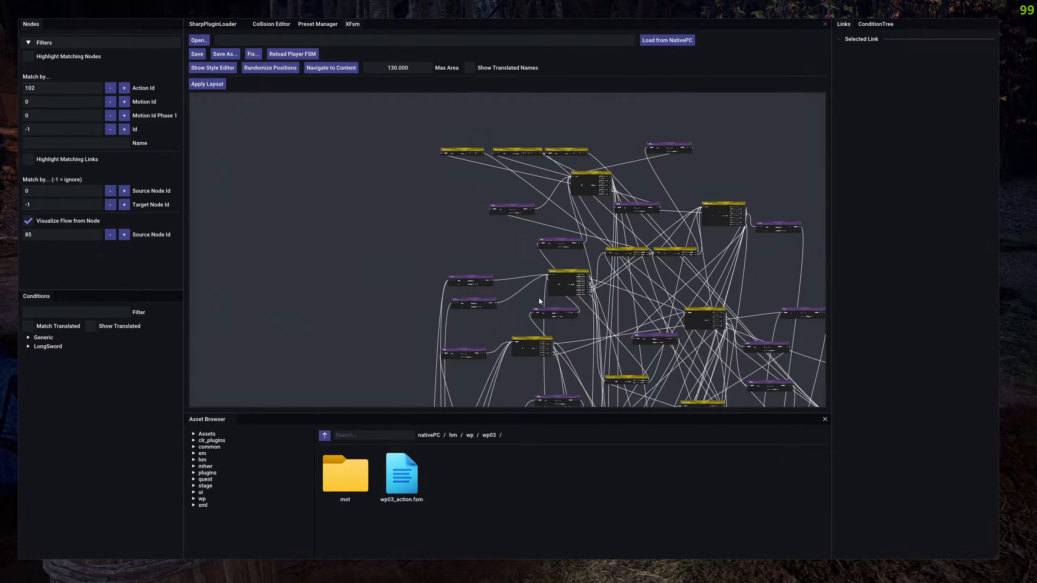
Select the s000c source node and examine the flow visualized from it across the whole graph.
scroll(362, 249, "up", 5)
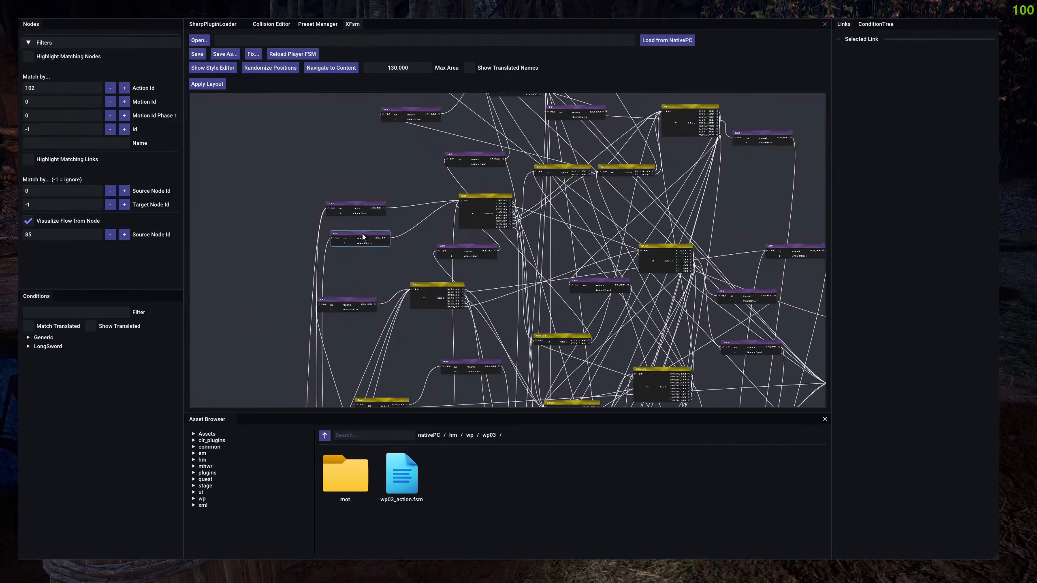
left_click(378, 208)
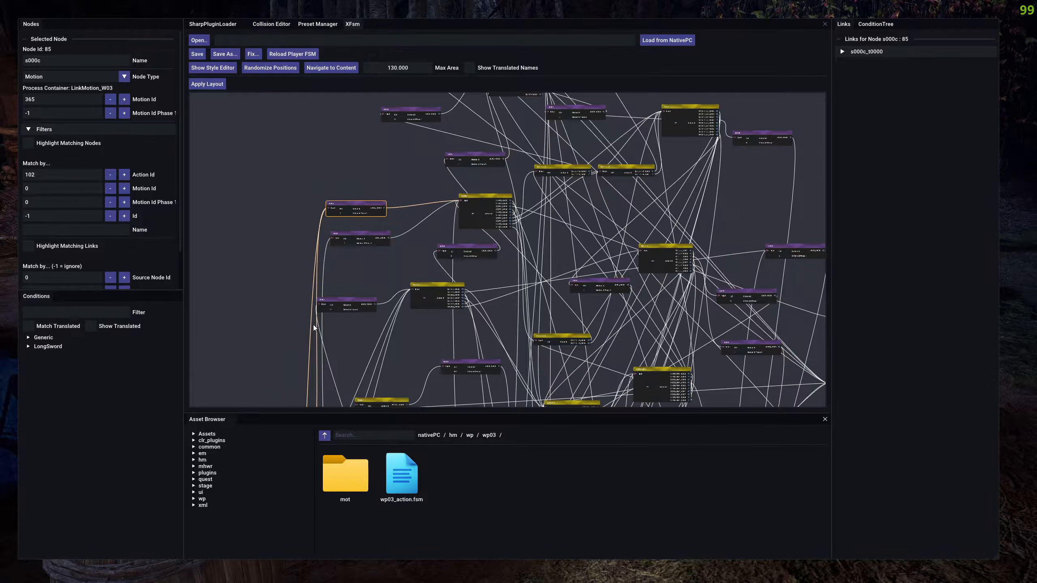
scroll(333, 204, "up", 3)
scroll(333, 204, "down", 8)
scroll(66, 250, "down", 1)
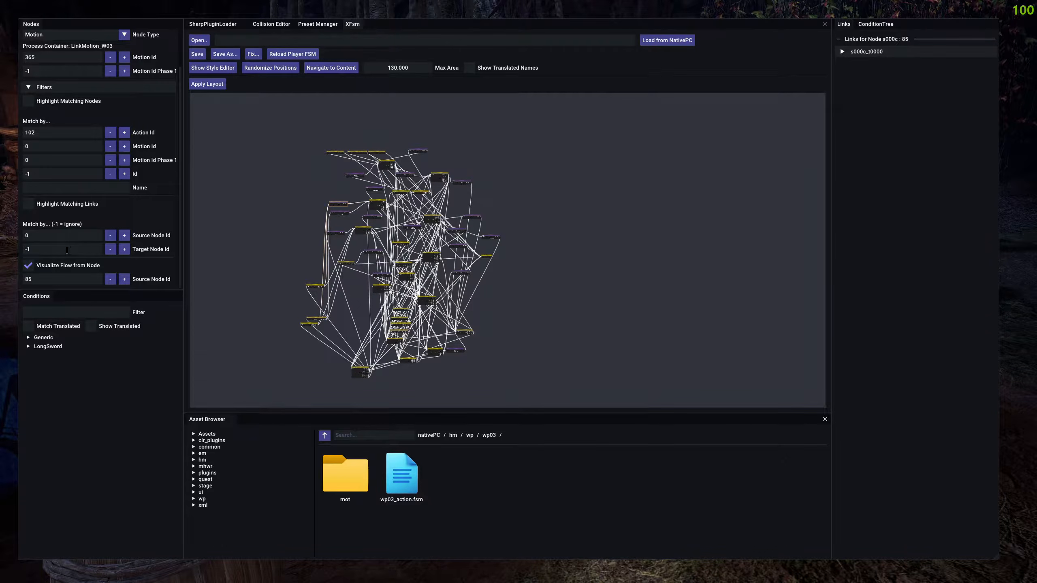
Turn off Visualize Flow from Node, clear the node selection and bring the whole graph into view.
left_click(29, 265)
left_click(28, 265)
left_click(28, 265)
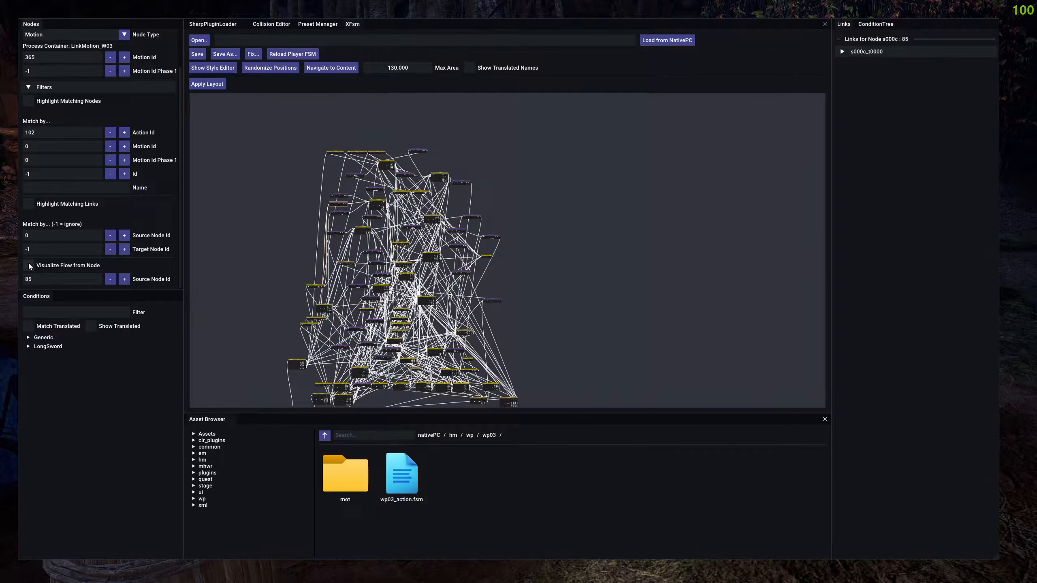
left_click(550, 204)
left_click_drag(521, 219, 589, 164)
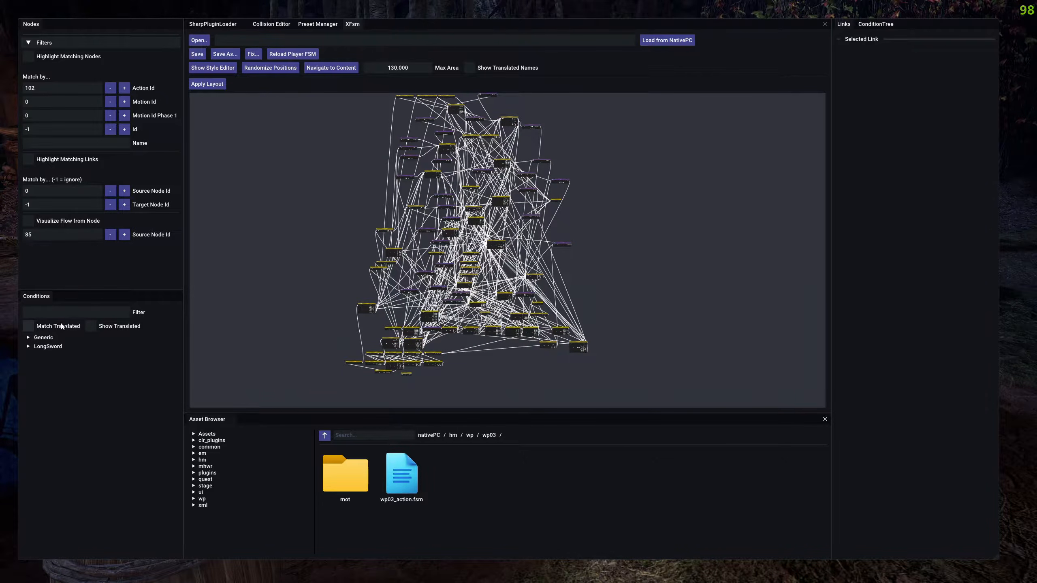
Read through the Generic condition list from start to end, and collapse it again.
left_click(43, 338)
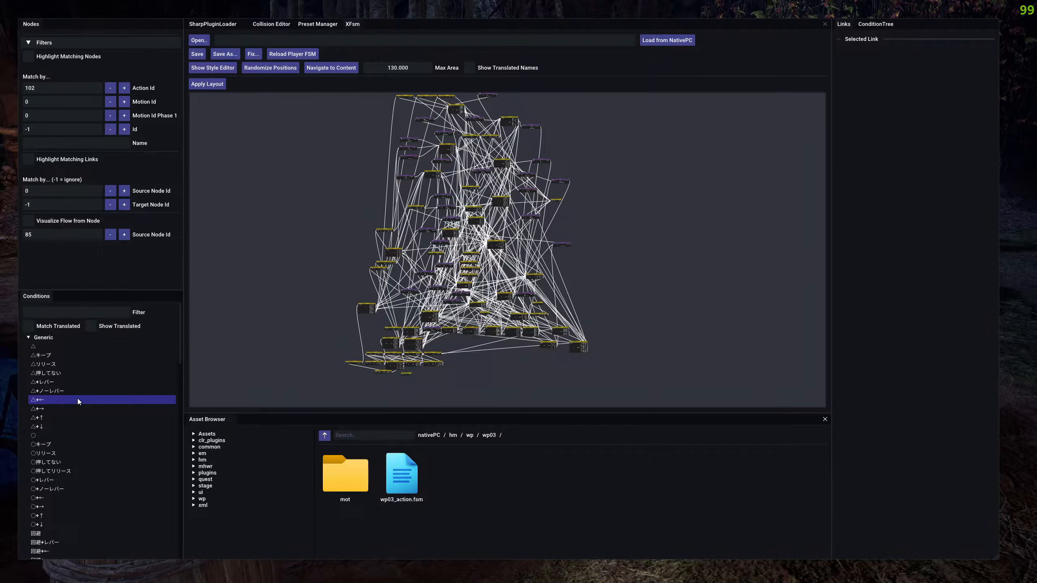
scroll(67, 404, "down", 3)
scroll(60, 403, "down", 10)
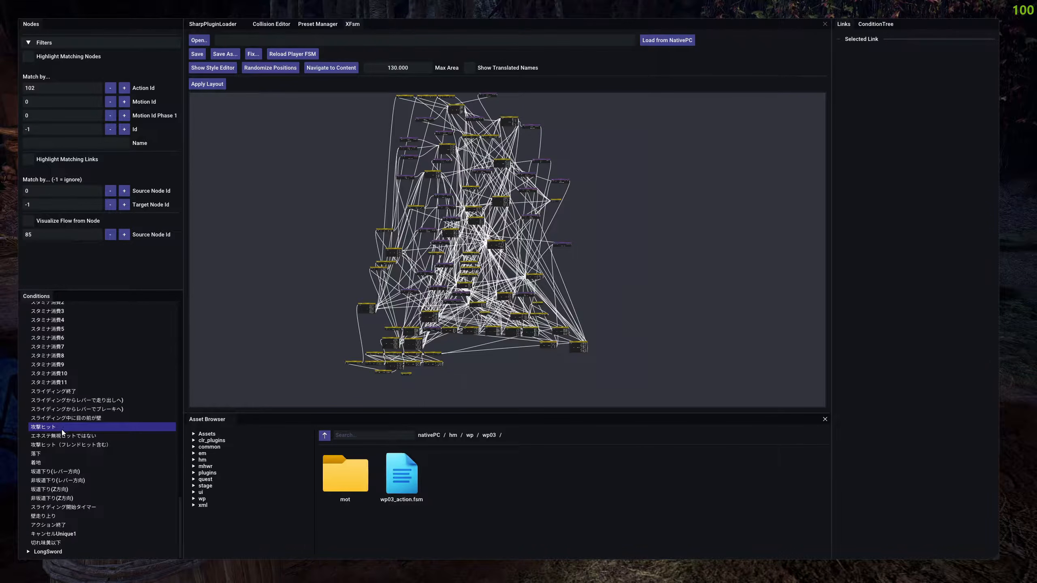
scroll(59, 404, "up", 15)
left_click(37, 339)
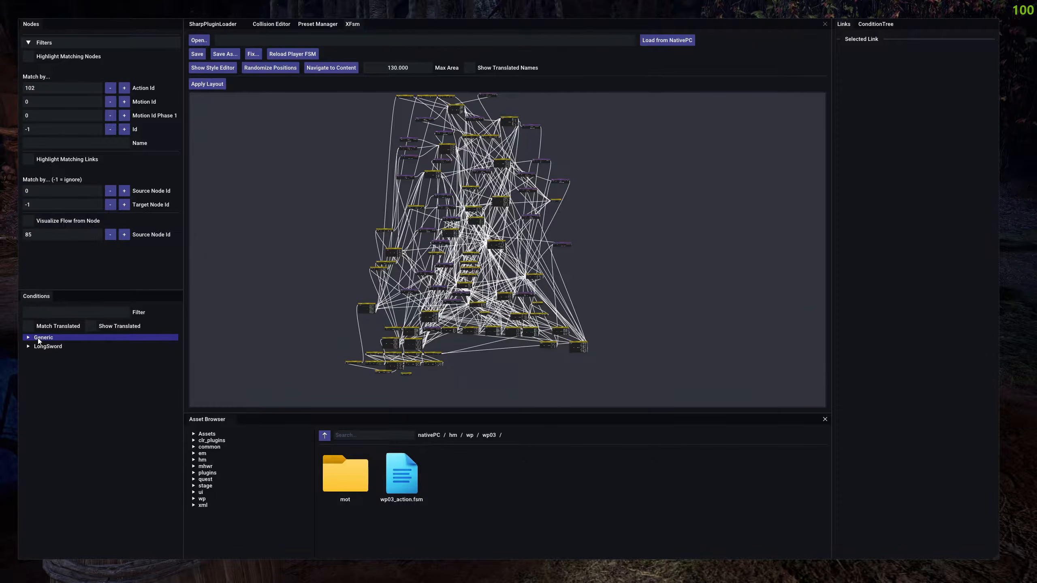
Review the weapon-specific LongSword conditions and compare them with the Generic group.
left_click(28, 348)
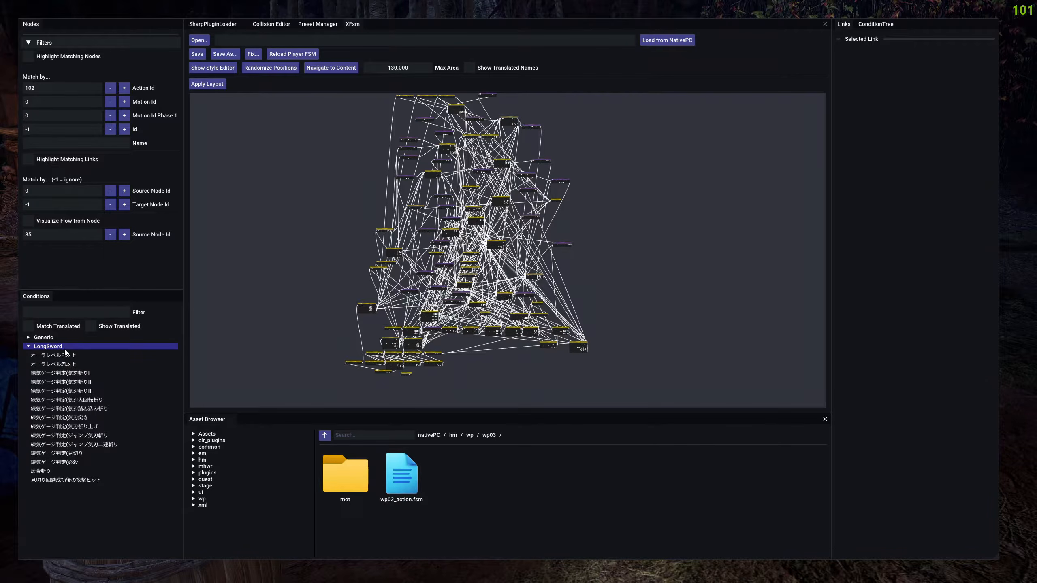
left_click(48, 347)
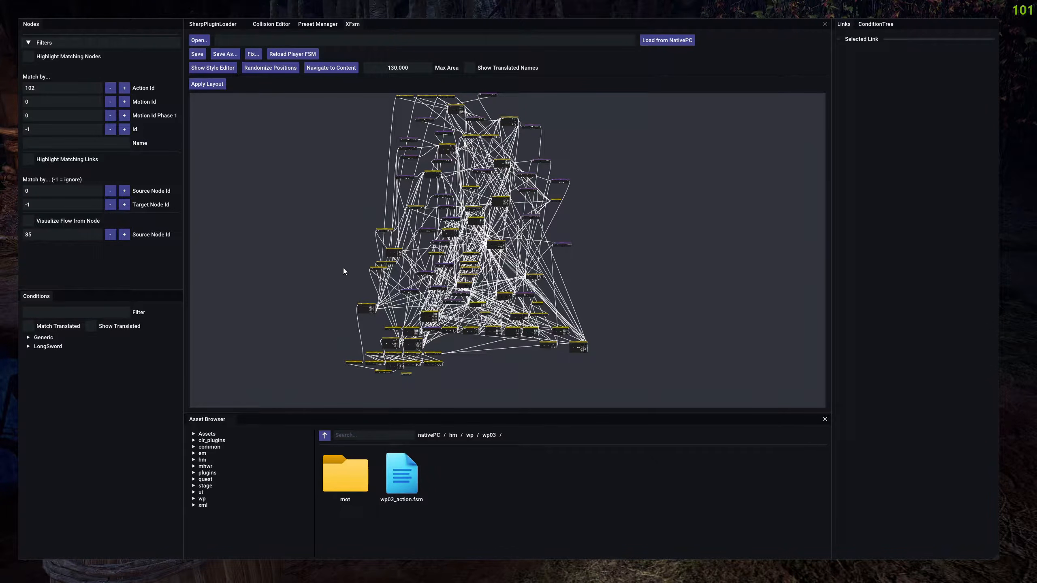
left_click(57, 346)
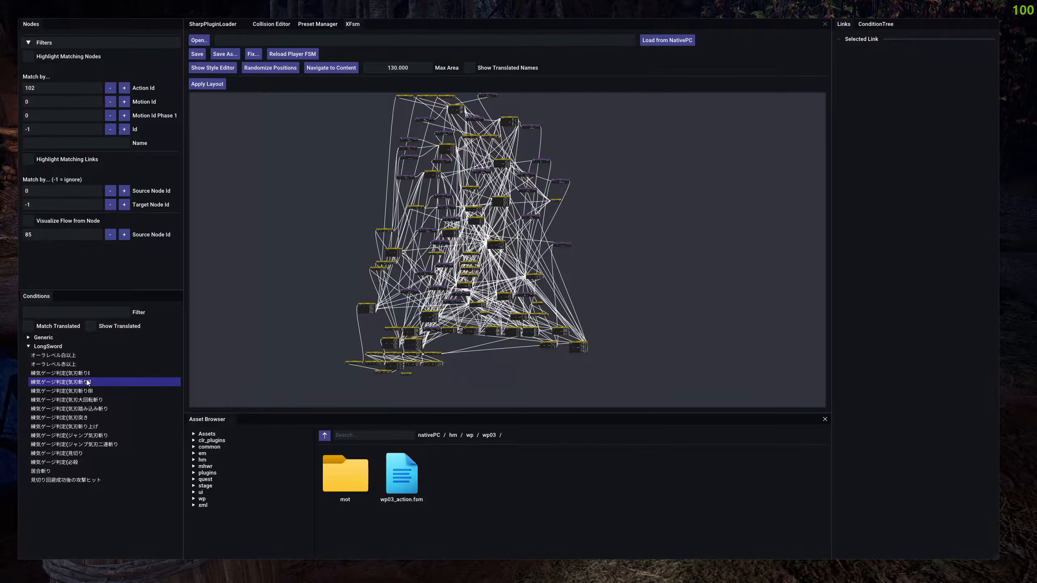
left_click(43, 338)
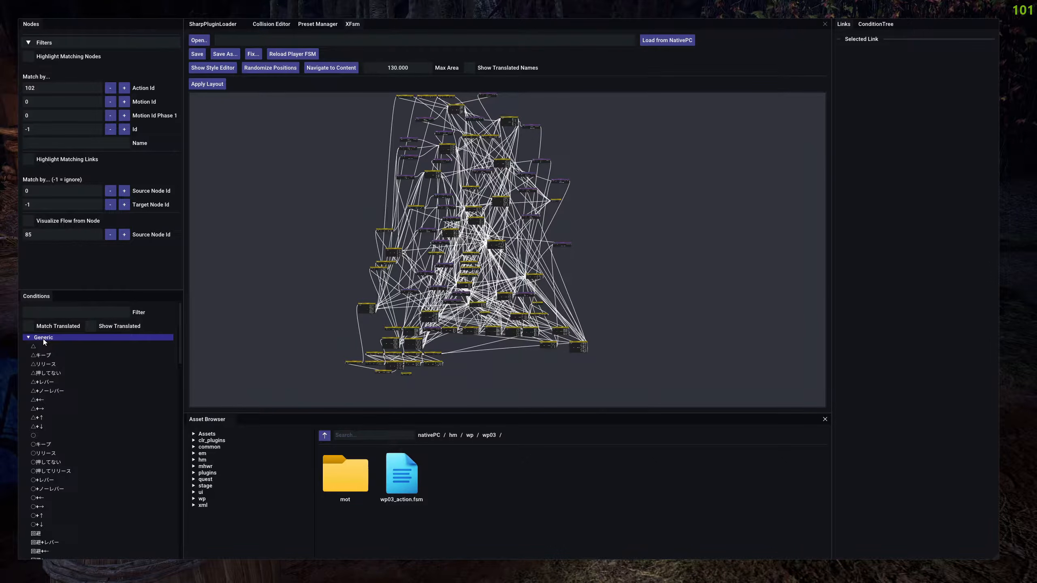
left_click(43, 338)
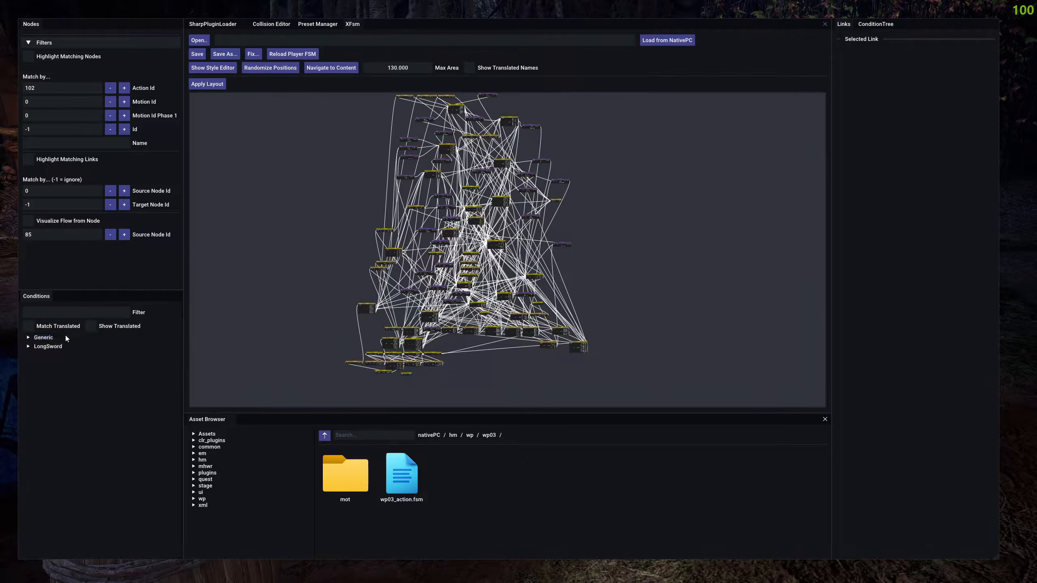
Show the translated condition names, read through the LongSword and Generic lists, and collapse Generic.
left_click(94, 326)
left_click(46, 346)
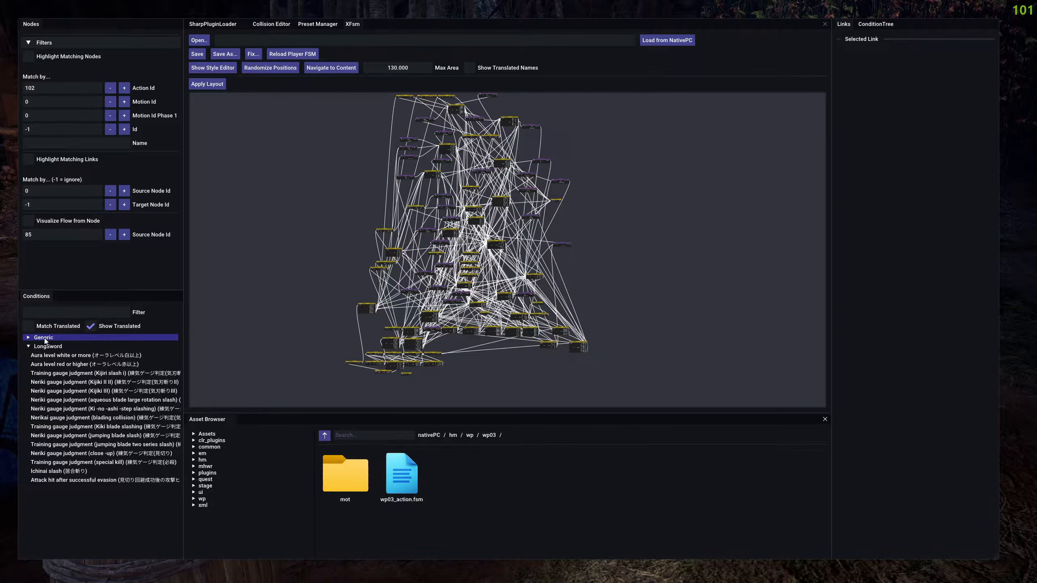
scroll(71, 394, "down", 10)
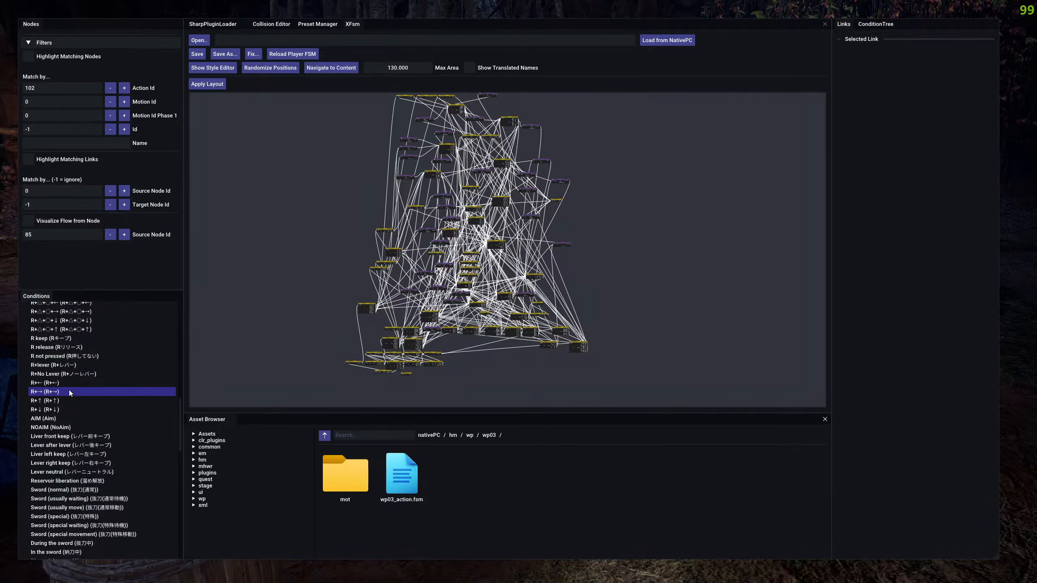
scroll(70, 395, "down", 5)
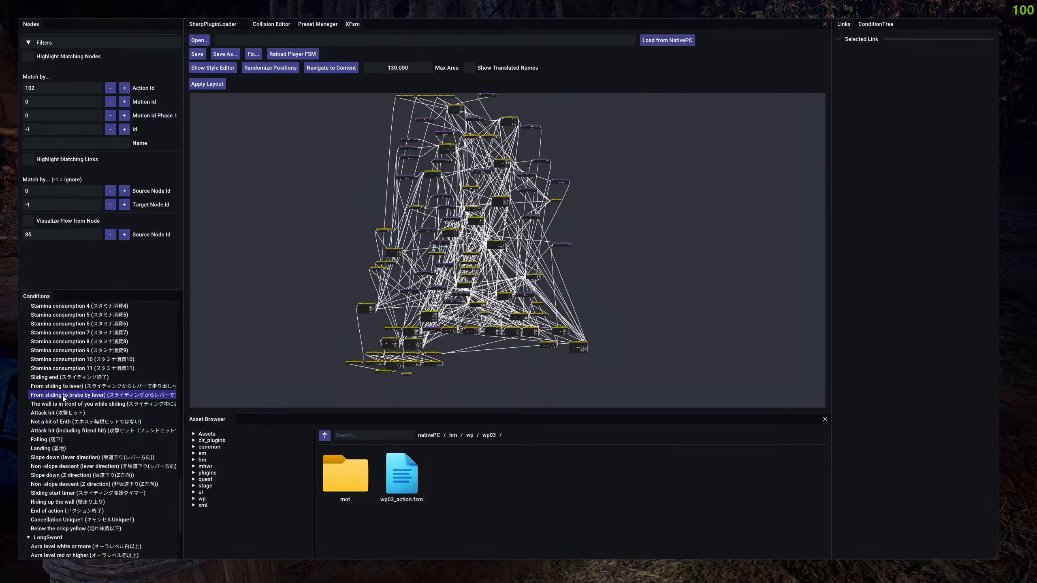
scroll(59, 398, "up", 8)
scroll(64, 396, "up", 10)
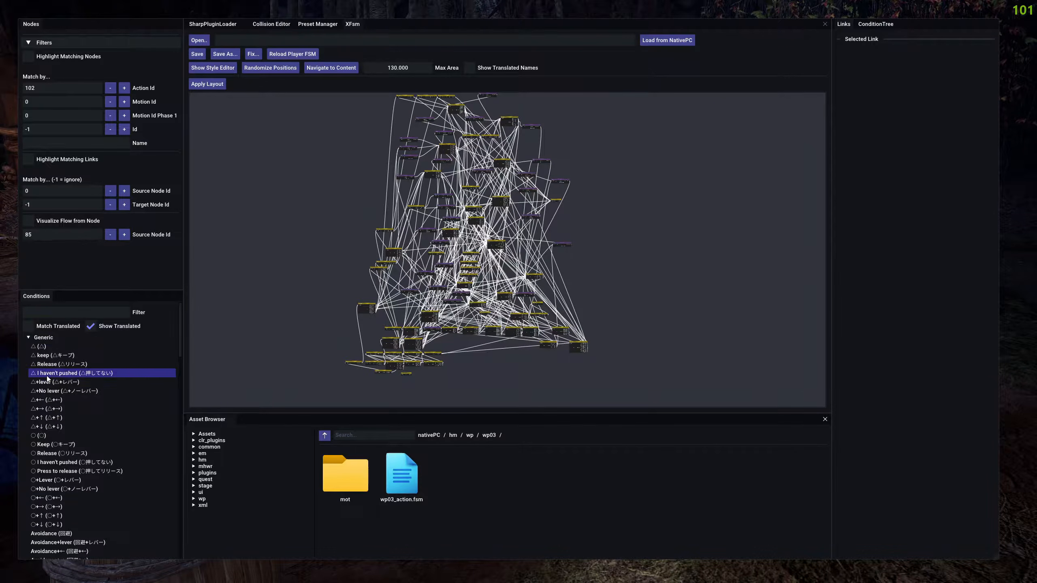
left_click(36, 338)
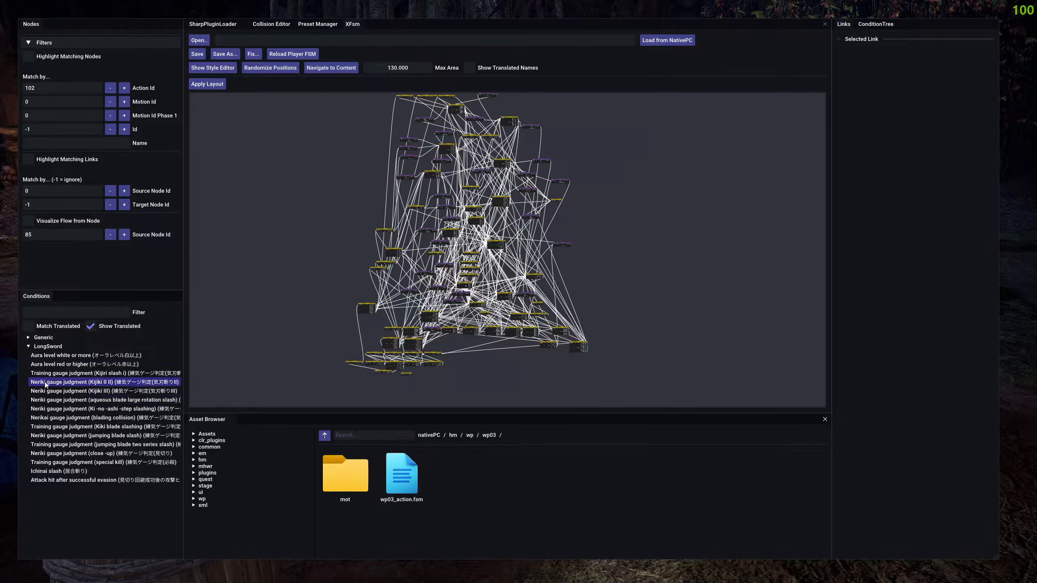
Check the translated LongSword condition names again, and switch the conditions back to untranslated names.
left_click(45, 346)
left_click(44, 347)
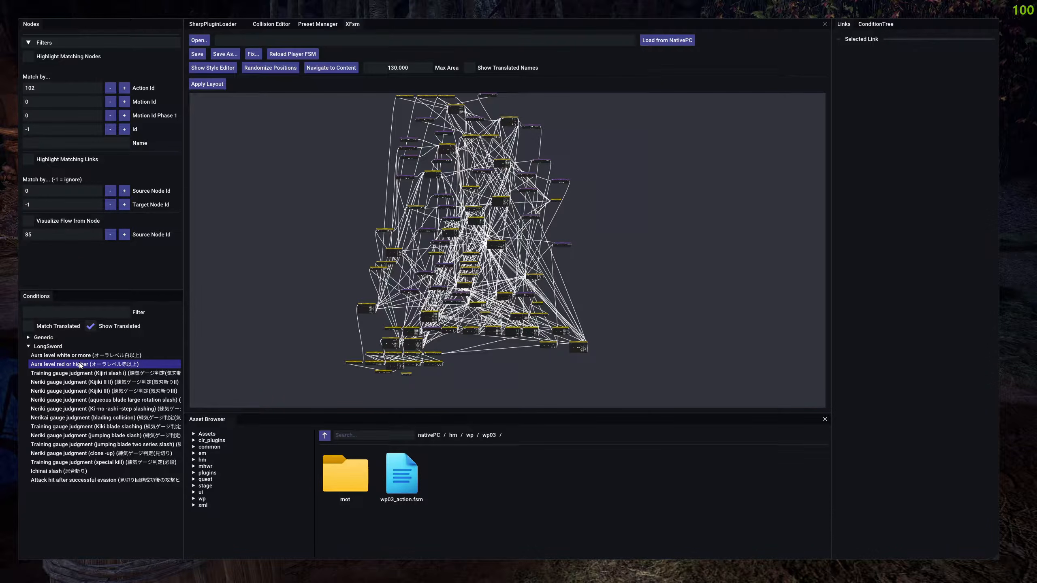
left_click(92, 327)
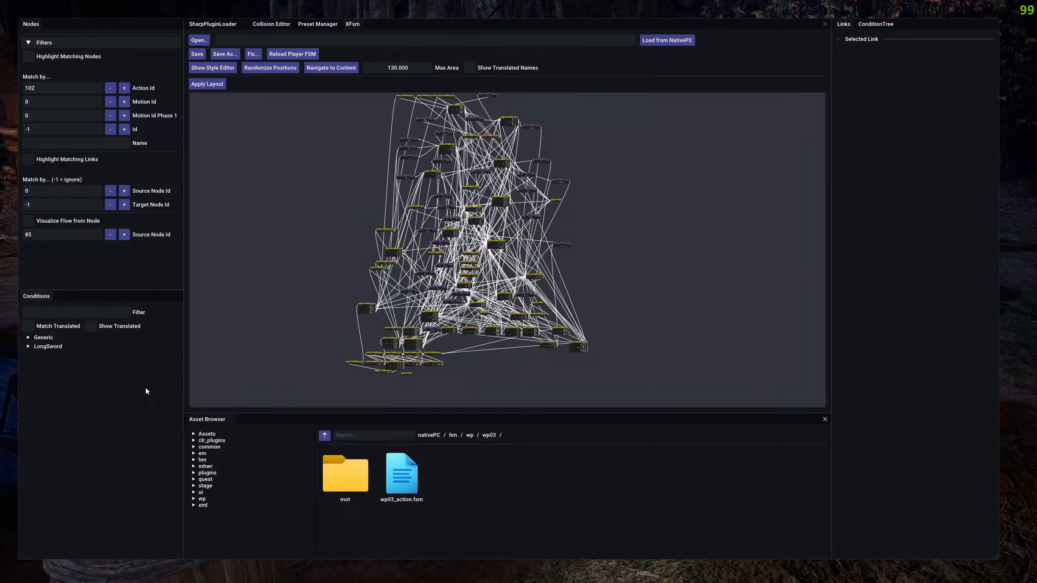
Copy the △ condition name from the Generic group and filter the condition list by it.
left_click(43, 338)
left_click(42, 347)
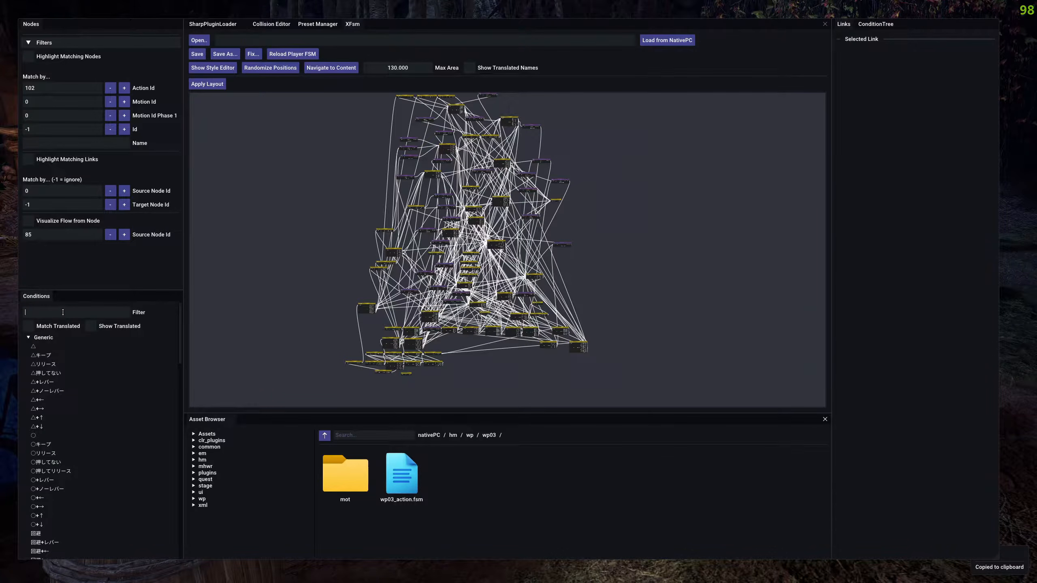
scroll(90, 416, "down", 1)
scroll(82, 474, "up", 1)
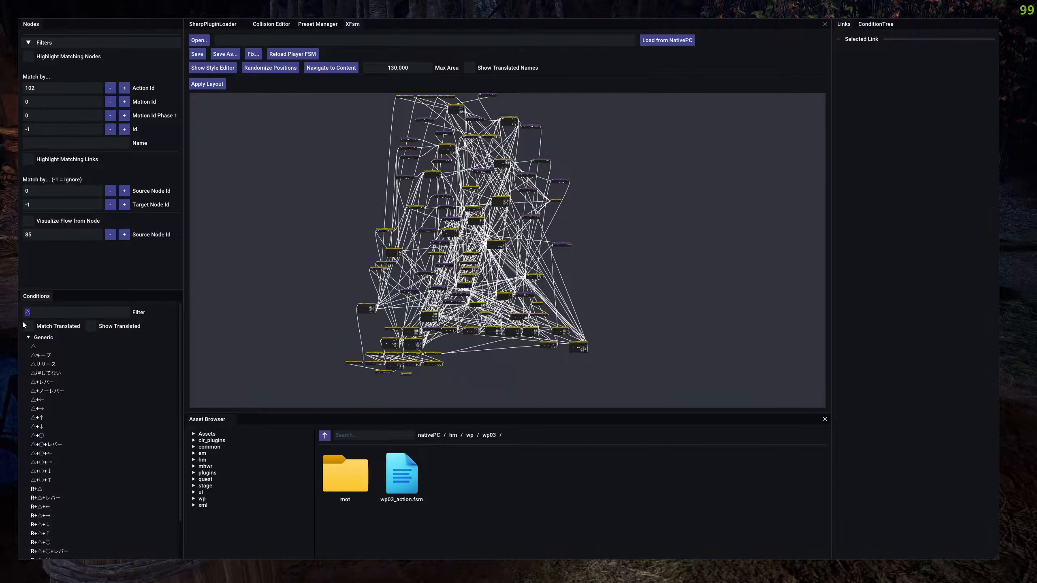
Replace the condition filter with "Avoid", matching against translated names, and show the translated names.
key("BackSpace")
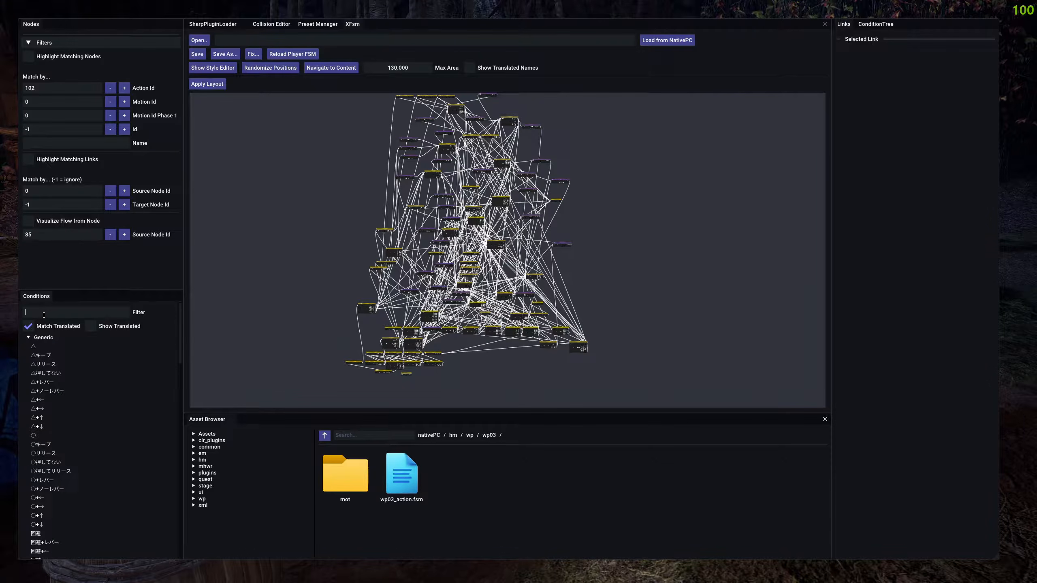
type("Avoid")
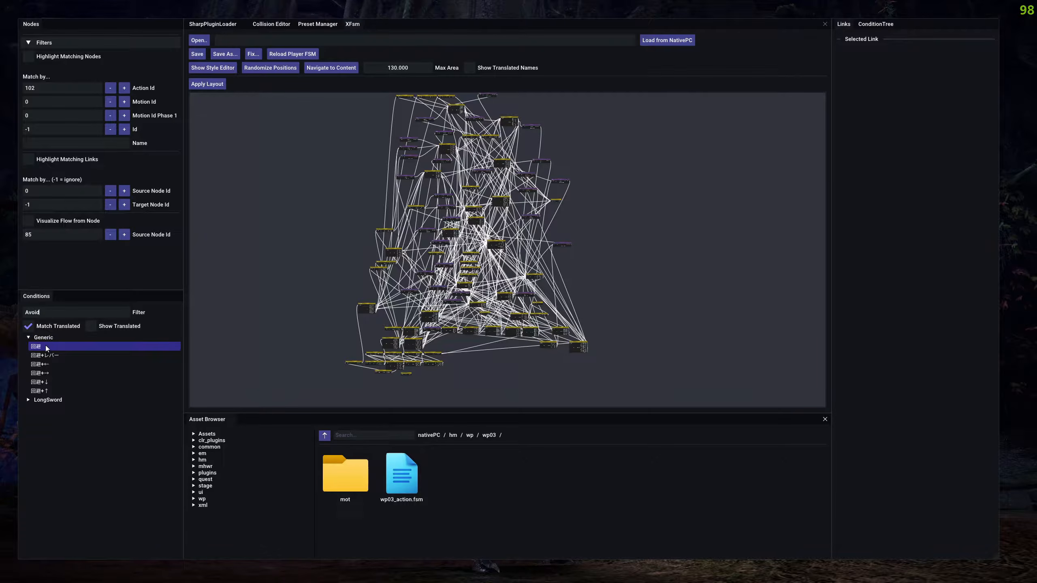
left_click(90, 326)
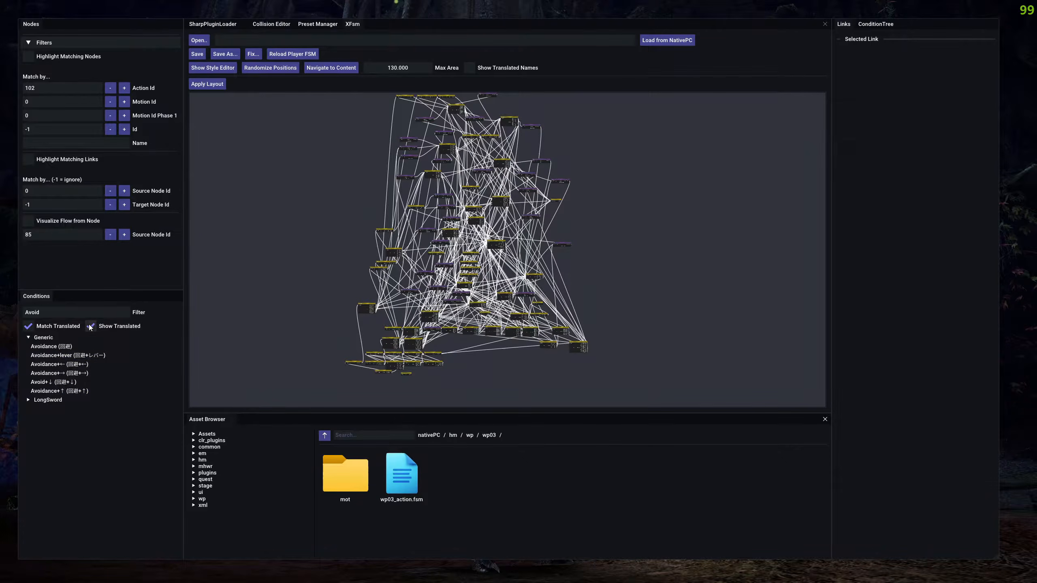
Turn off translated matching, clear the condition filter and collapse the Generic group.
left_click(28, 326)
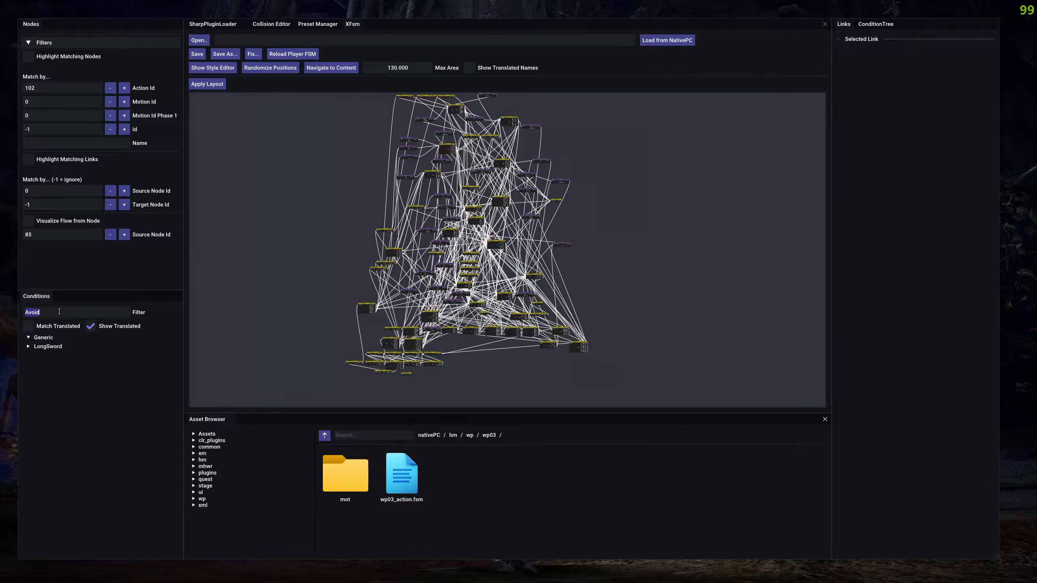
double_click(59, 312)
key("BackSpace")
left_click(33, 338)
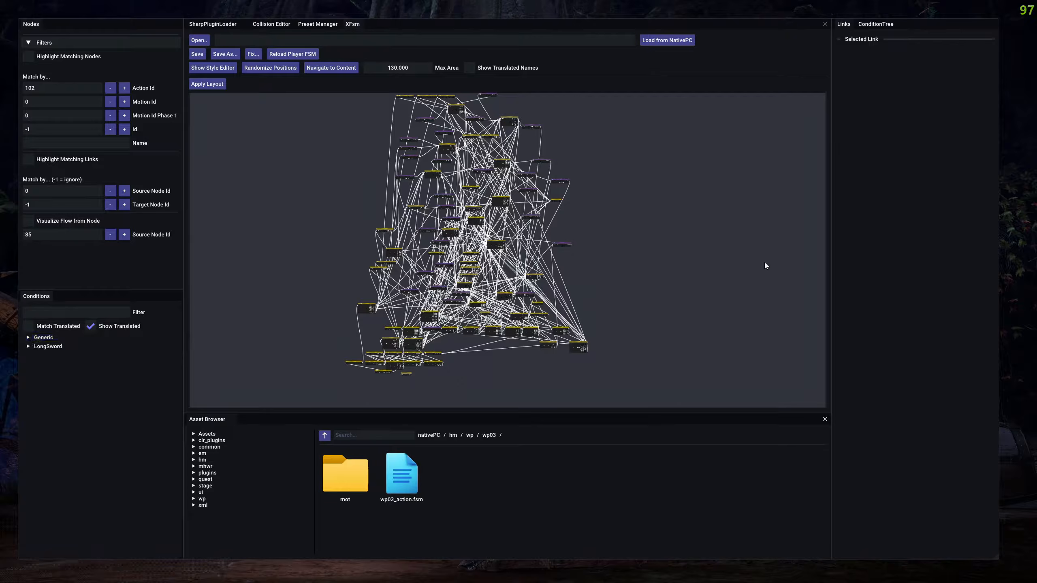
Select the link leaving the s0007 motion node at the graph's right edge and expand its condition details.
scroll(596, 225, "up", 5)
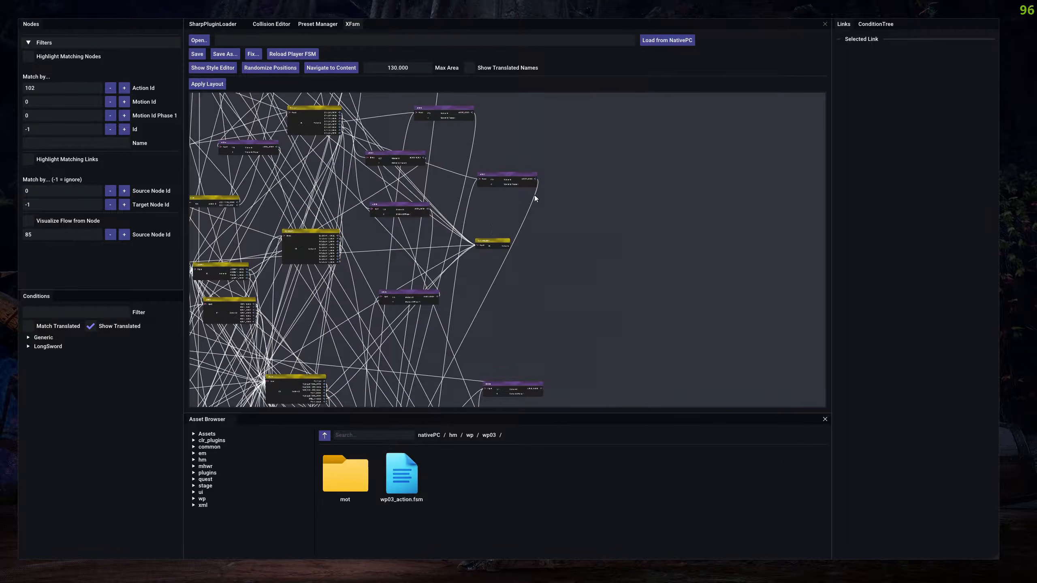
left_click(535, 196)
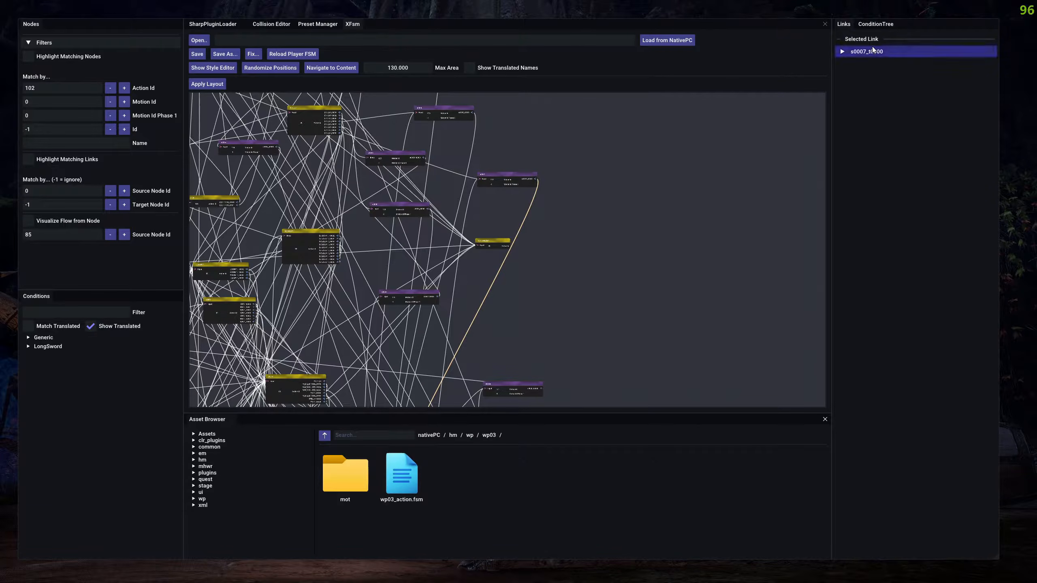
left_click(898, 52)
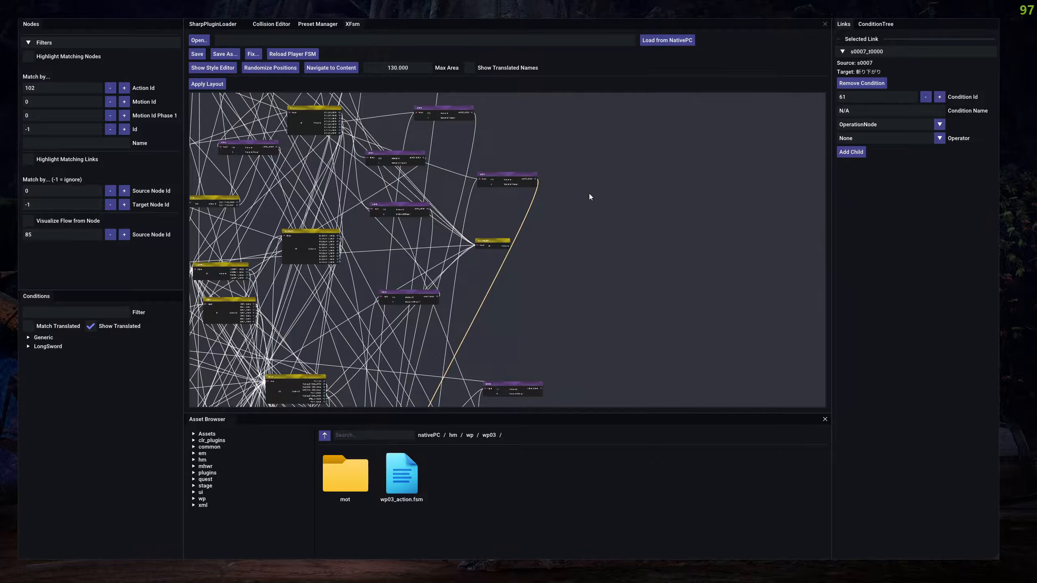
left_click_drag(529, 214, 633, 233)
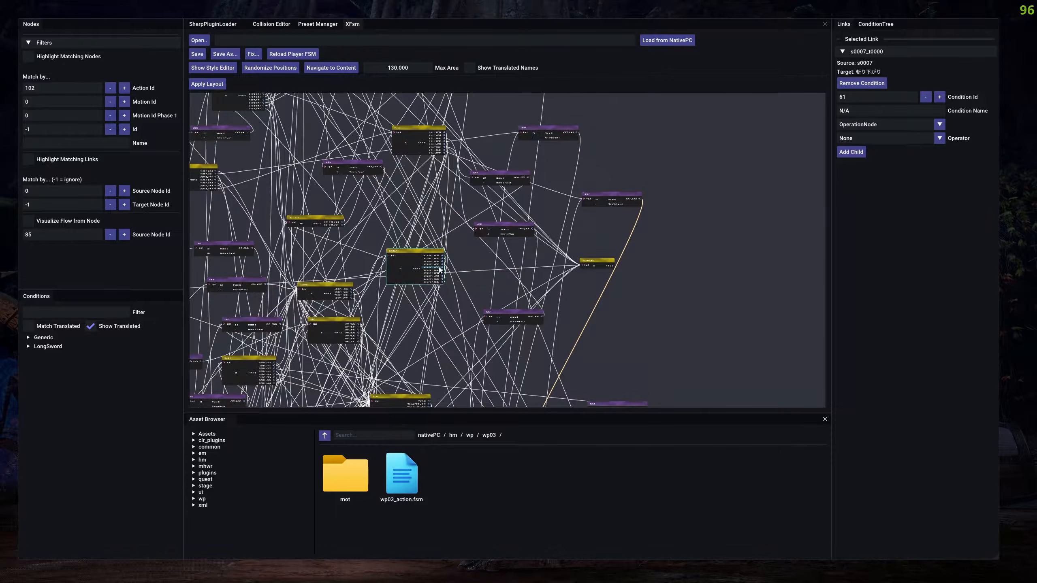
Inspect the condition of the 気刃踏込斬り_t0003 link and compare it with the s0007_t0000 link.
left_click(454, 287)
left_click(898, 51)
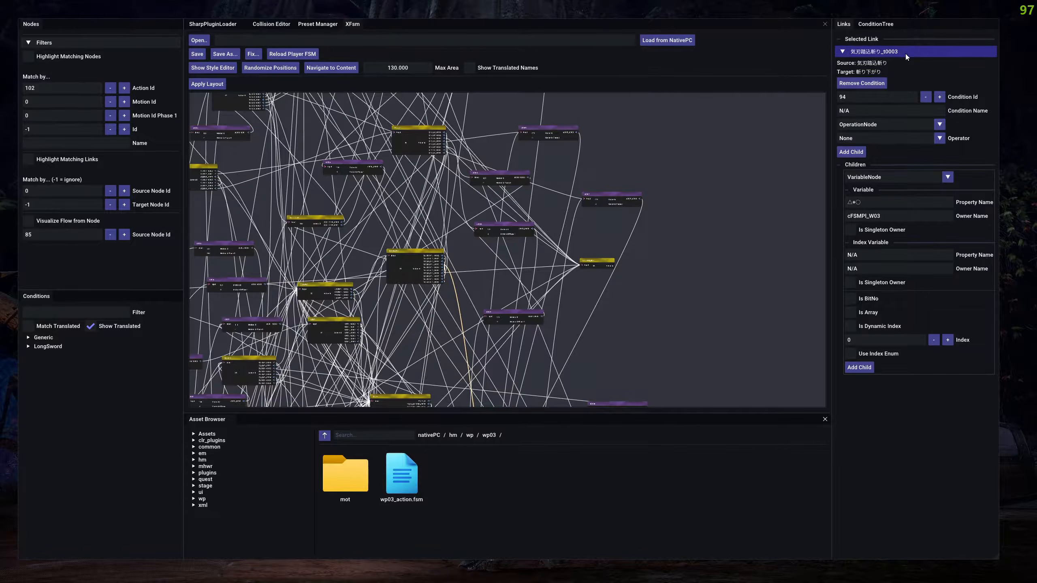
left_click(642, 212)
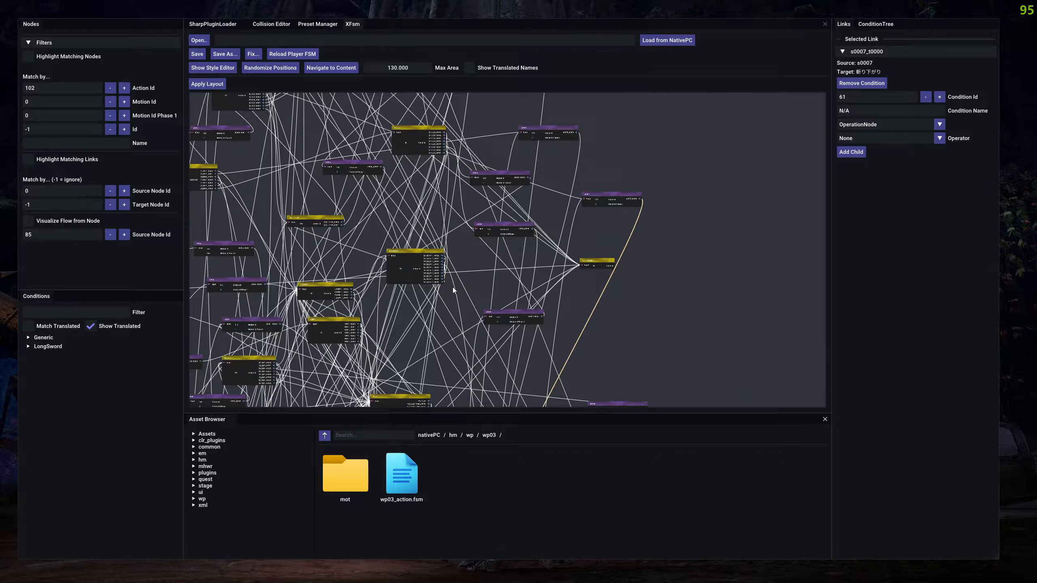
left_click(472, 288)
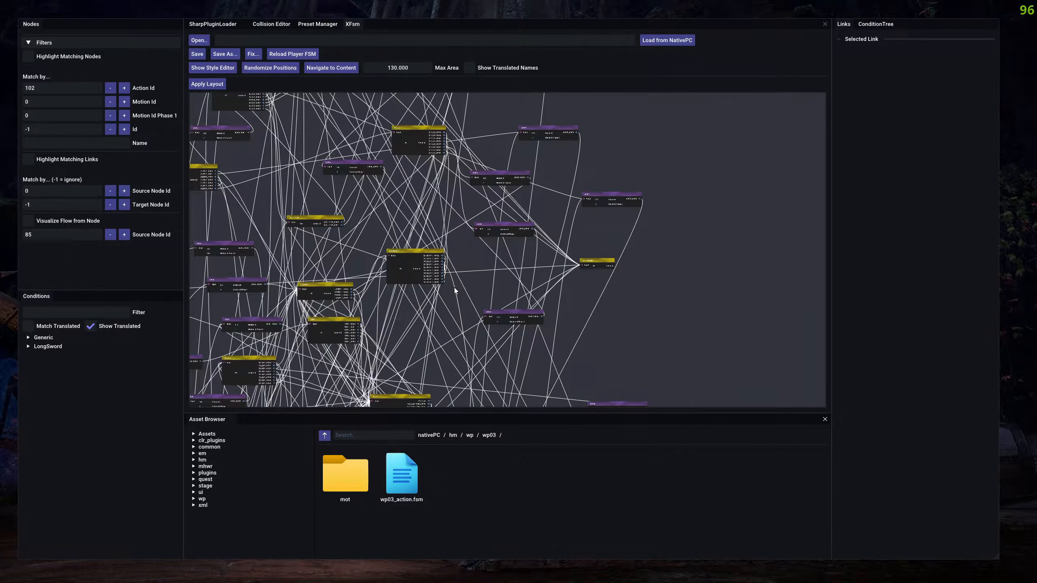
left_click(456, 290)
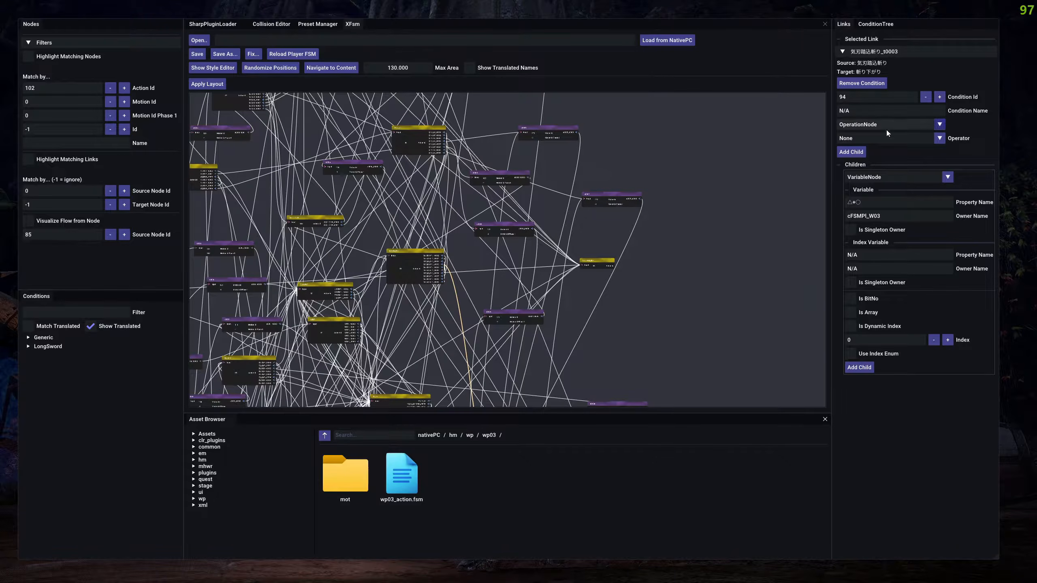
Browse the list of numbered conditions in the condition tree and inspect the details of condition 239.
left_click(875, 25)
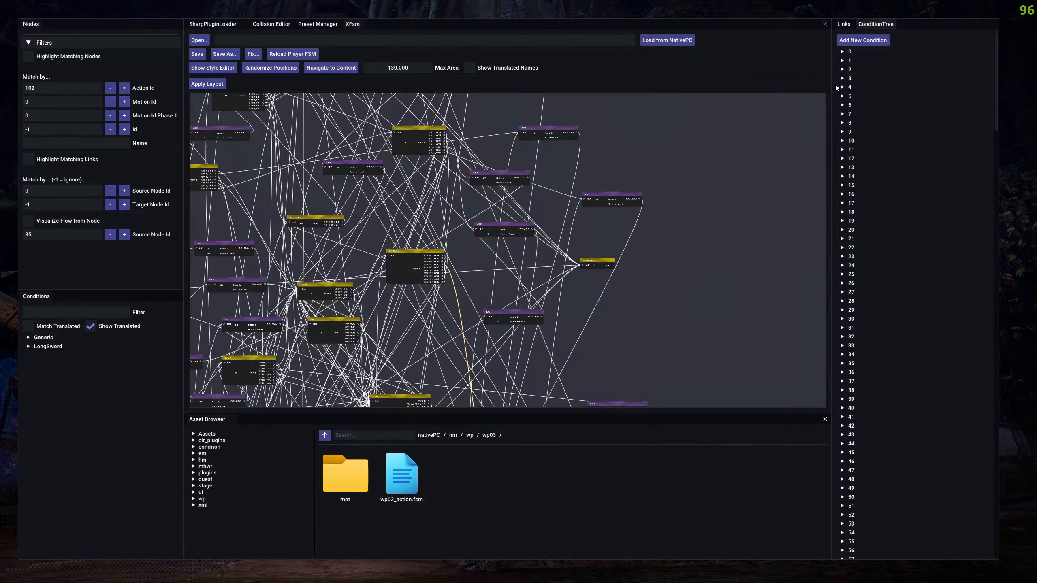
scroll(887, 102, "down", 16)
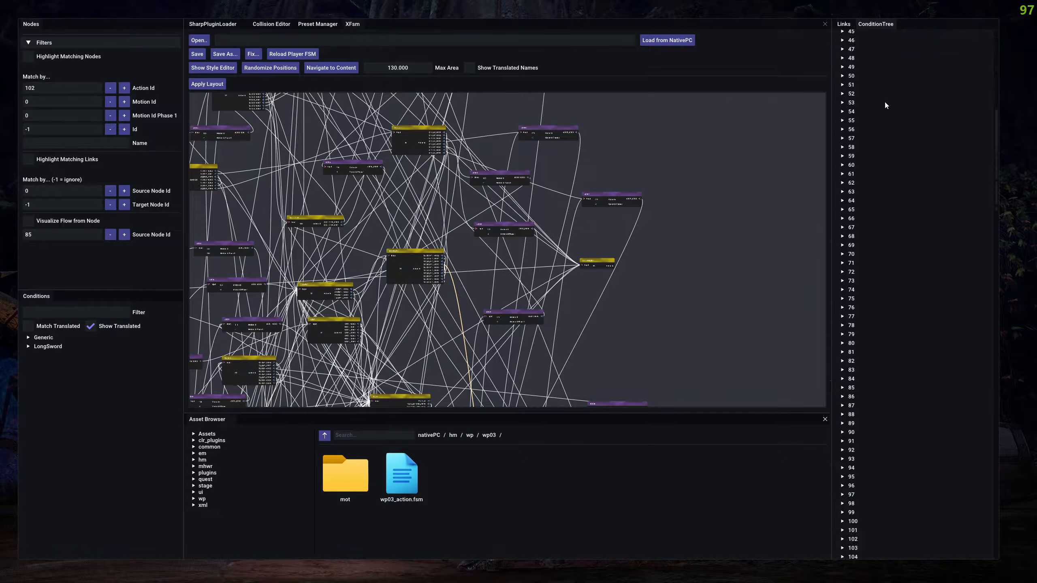
scroll(882, 103, "down", 20)
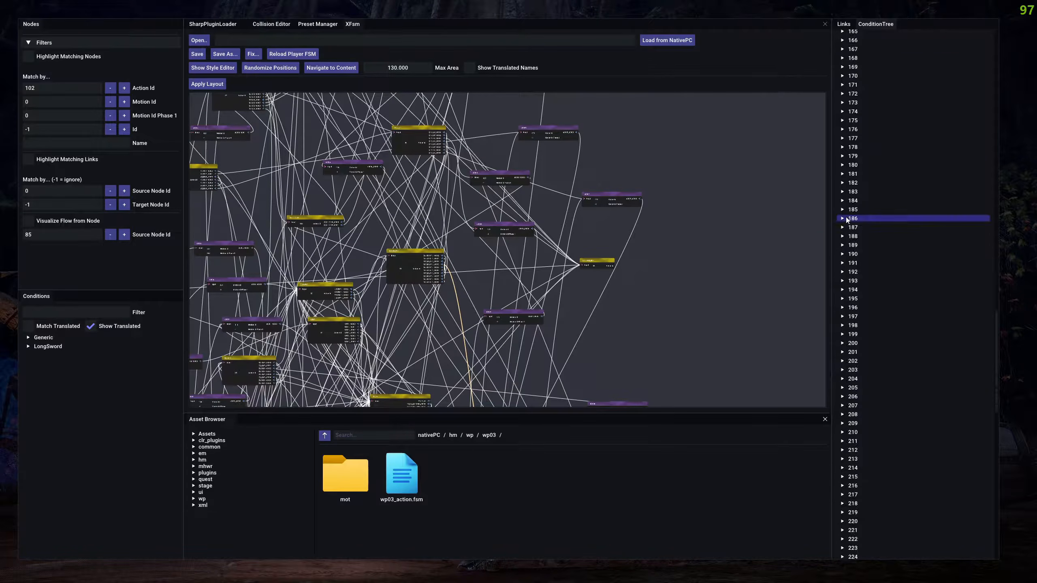
scroll(860, 212, "down", 6)
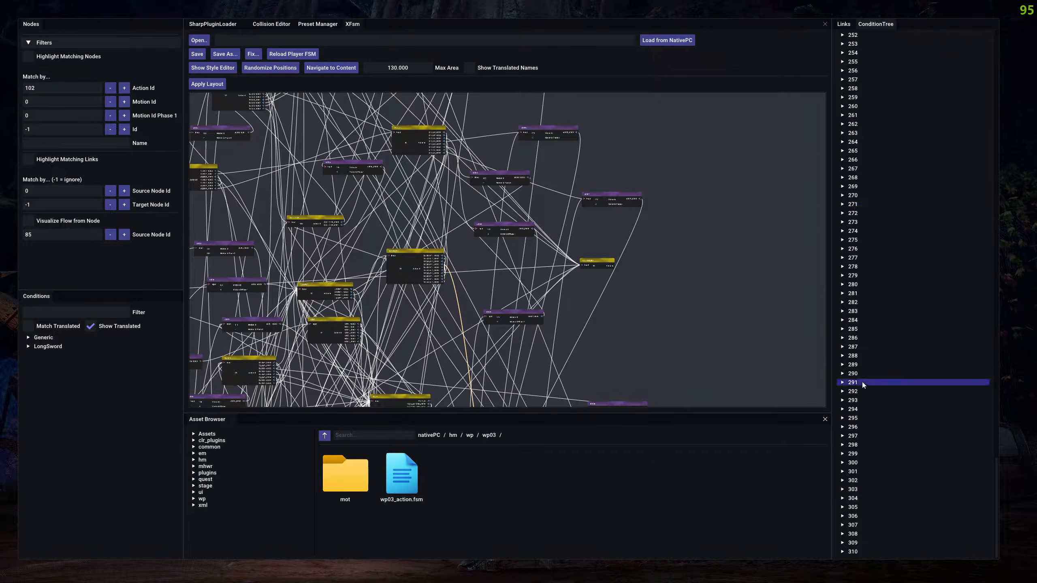
scroll(884, 418, "up", 6)
left_click(874, 308)
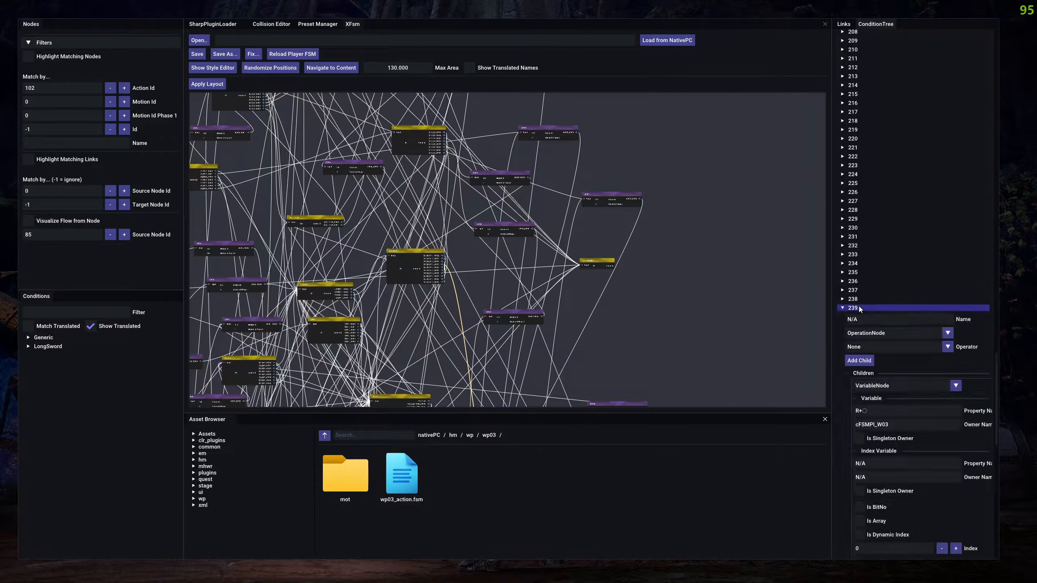
scroll(874, 292, "down", 7)
scroll(860, 300, "up", 5)
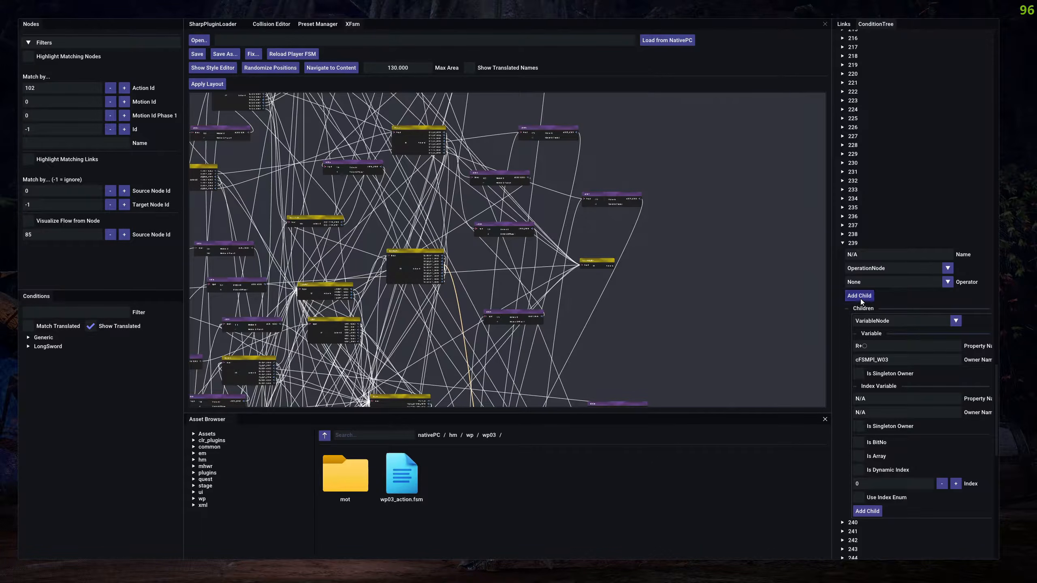
Inspect conditions 228, 243 and 268 in the condition tree and return to the selected link's details.
left_click(852, 244)
left_click(856, 145)
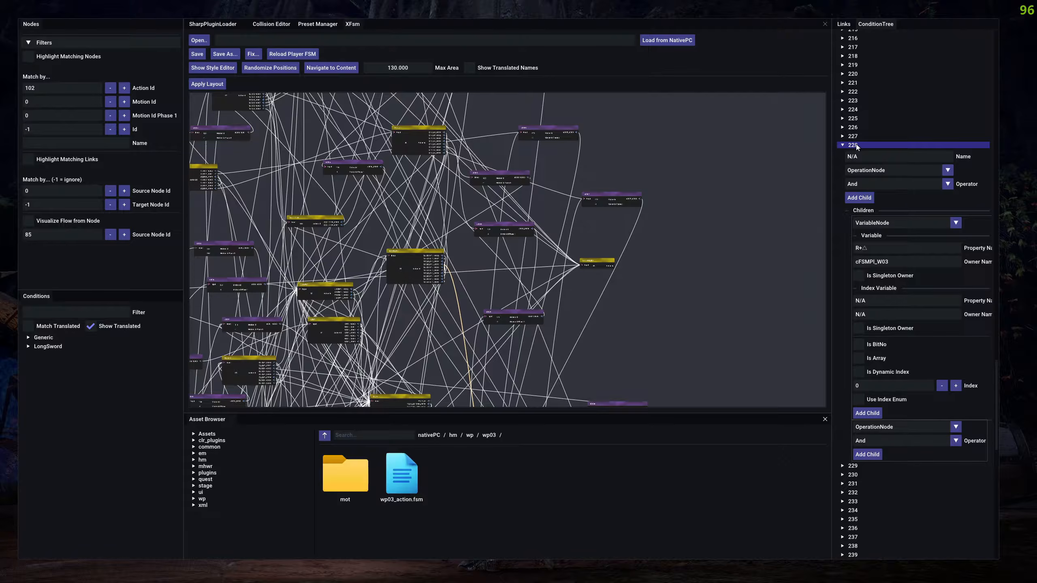
left_click(857, 145)
left_click(851, 279)
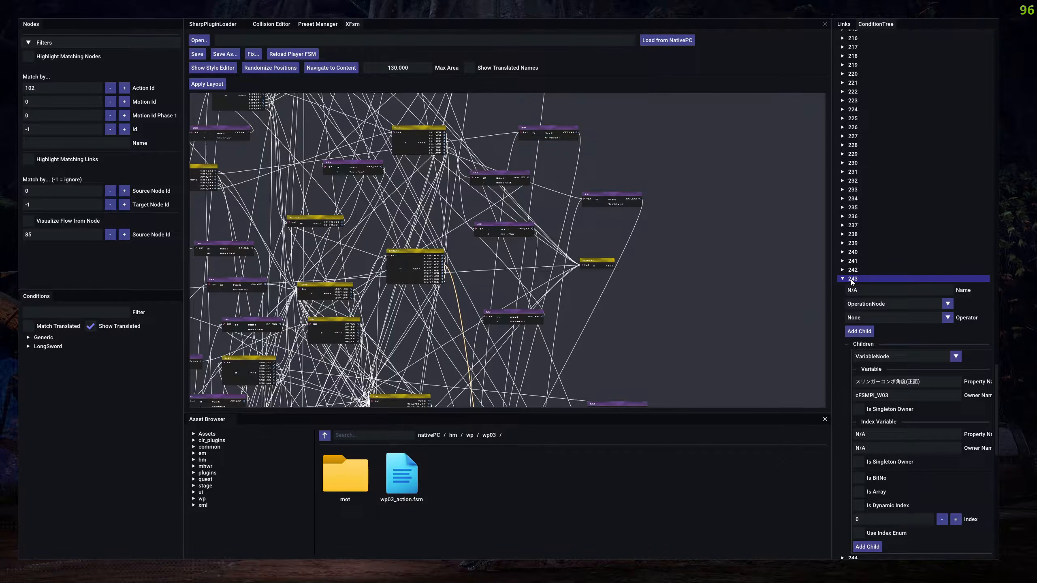
scroll(852, 282, "down", 4)
scroll(855, 286, "up", 3)
left_click(853, 246)
scroll(852, 276, "down", 6)
left_click(851, 277)
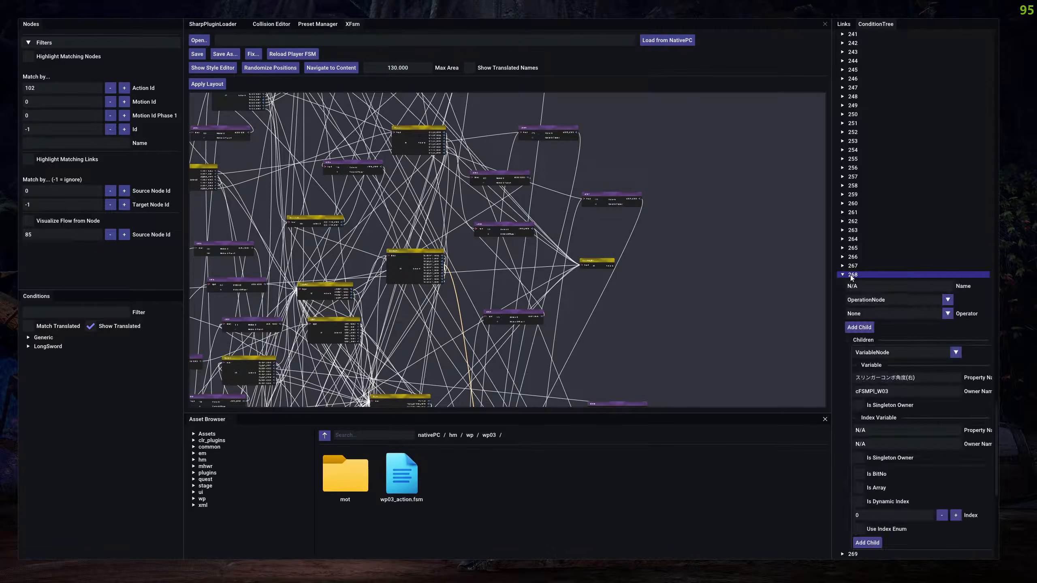
left_click(851, 278)
scroll(881, 296, "up", 5)
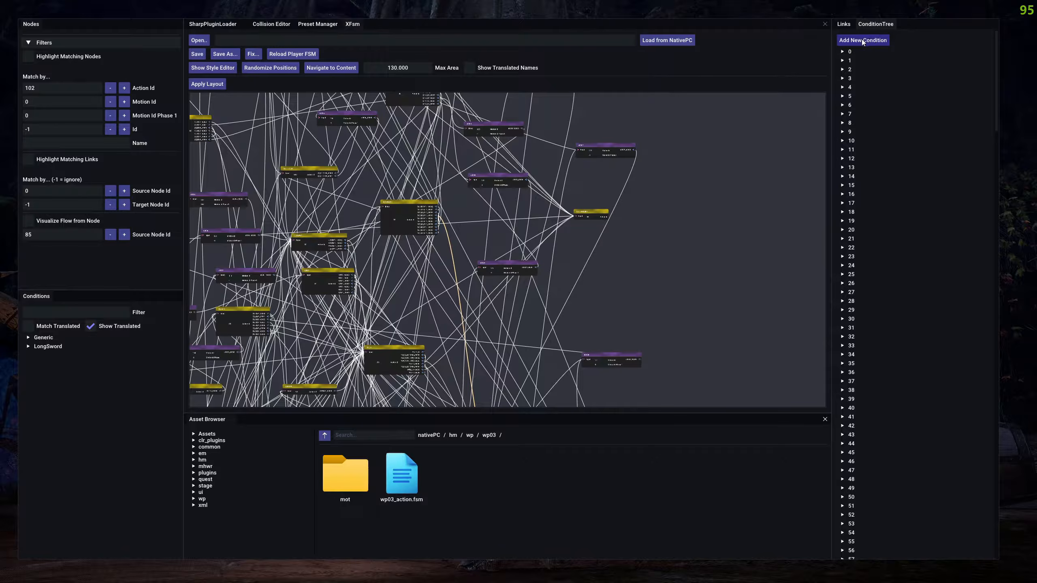
left_click(843, 25)
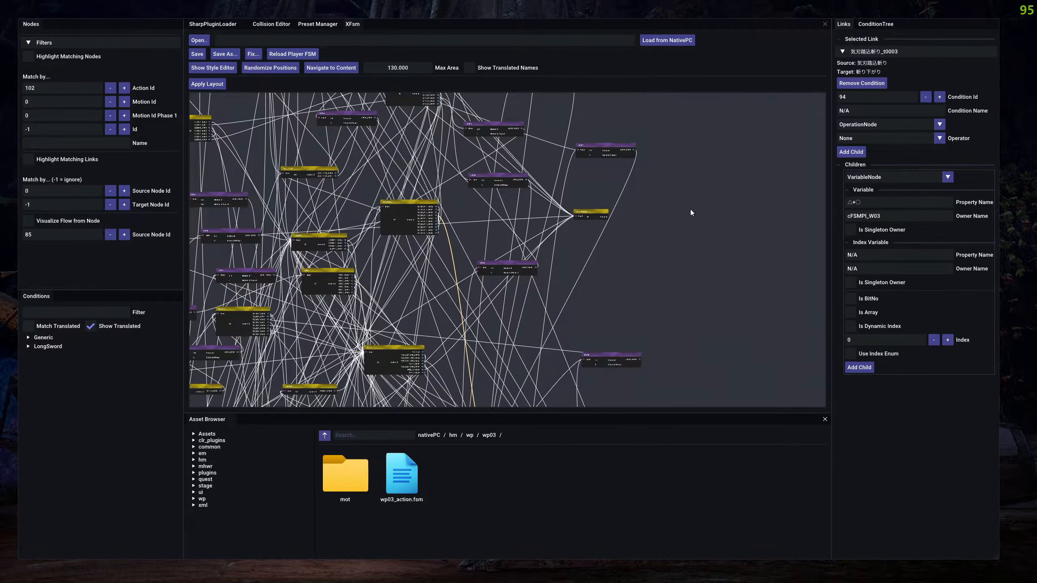
left_click(643, 255)
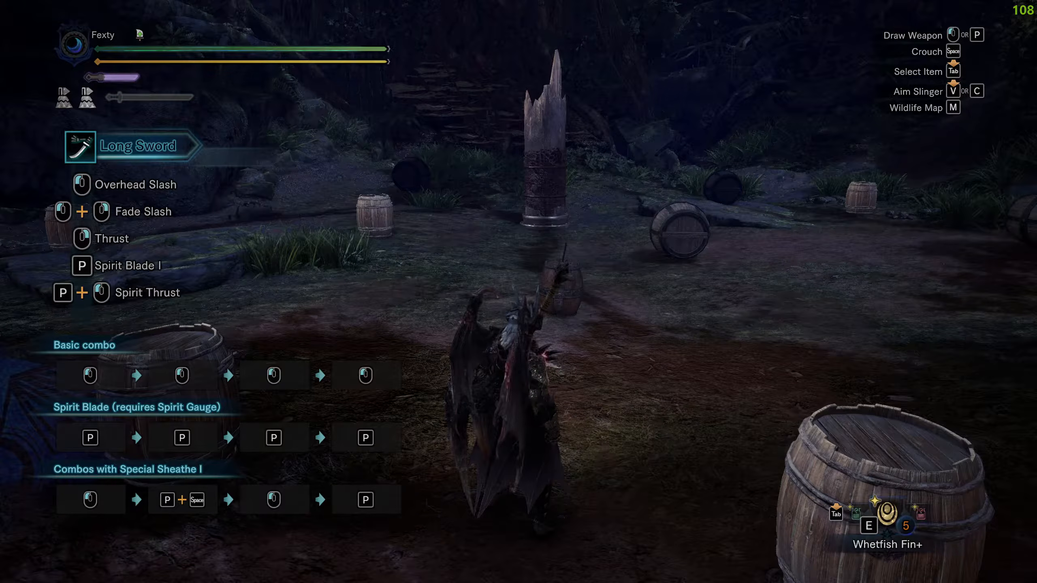
Bring up the editor overlay in the game, enlarge its window and show the lower part of the FSM graph.
key("F1")
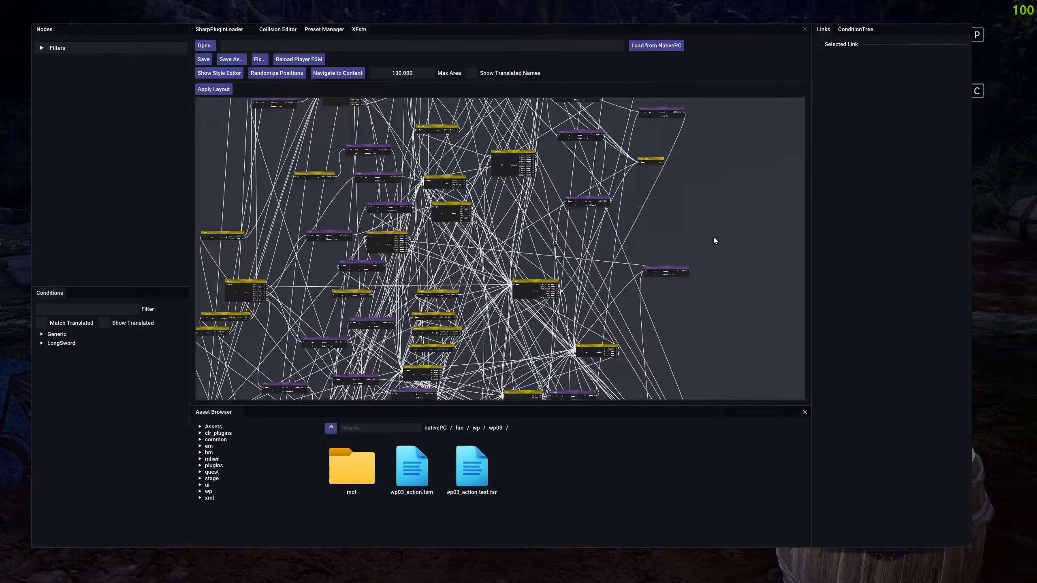
left_click_drag(408, 285, 464, 255)
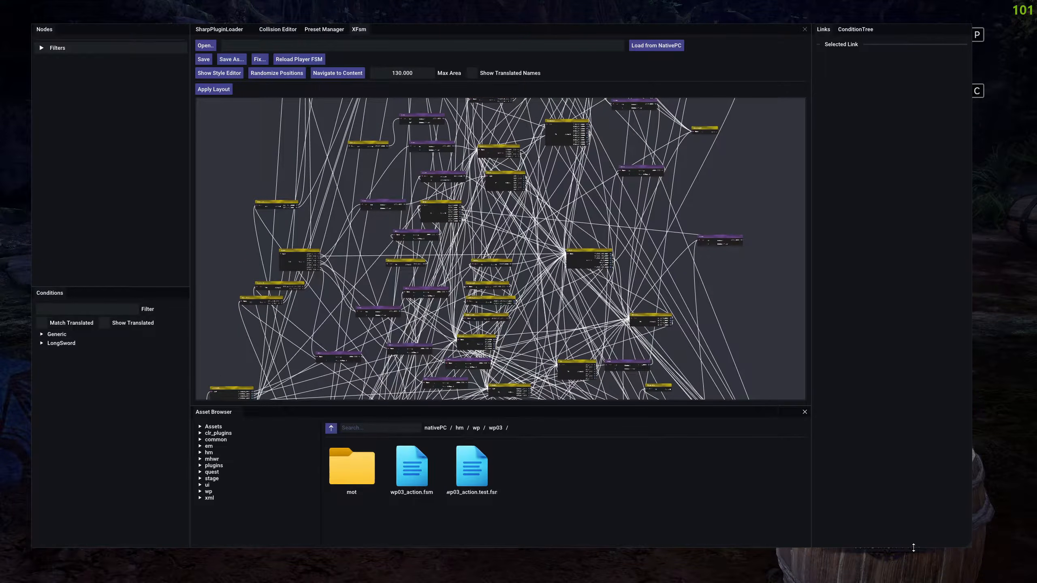
left_click_drag(971, 548, 1004, 562)
left_click_drag(760, 292, 706, 228)
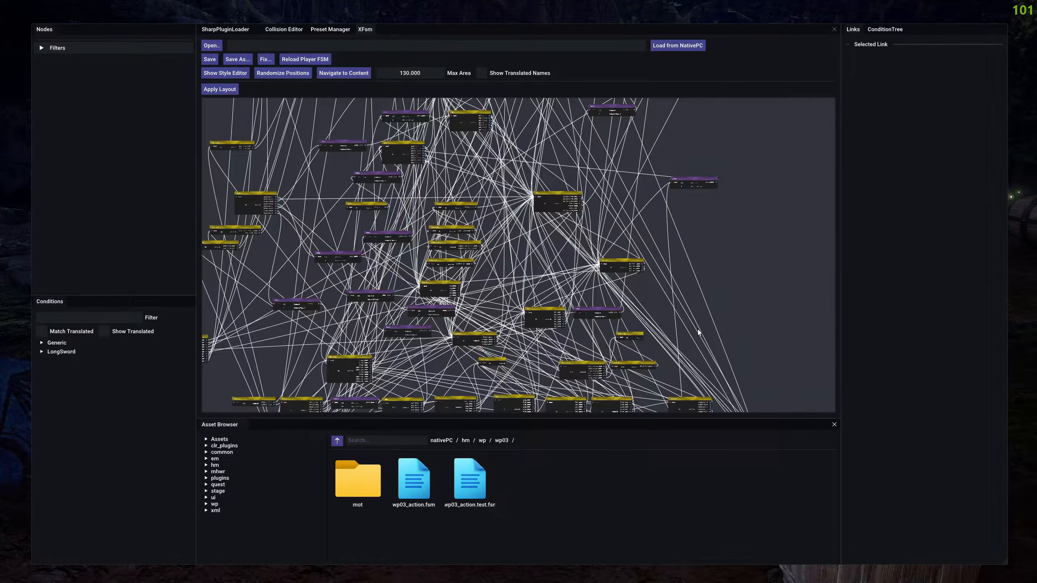
left_click_drag(722, 271, 733, 211)
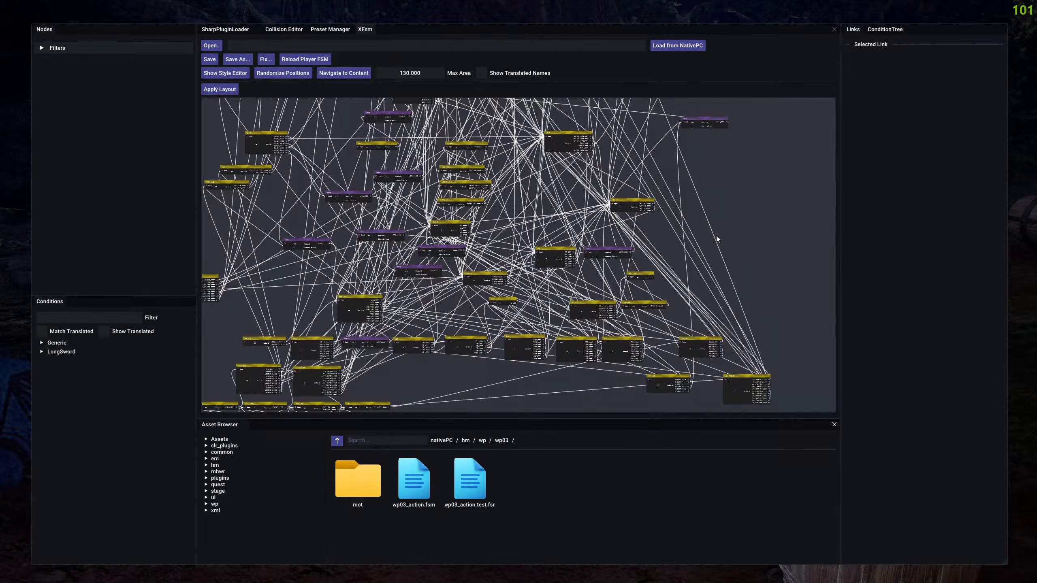
left_click_drag(439, 374, 432, 342)
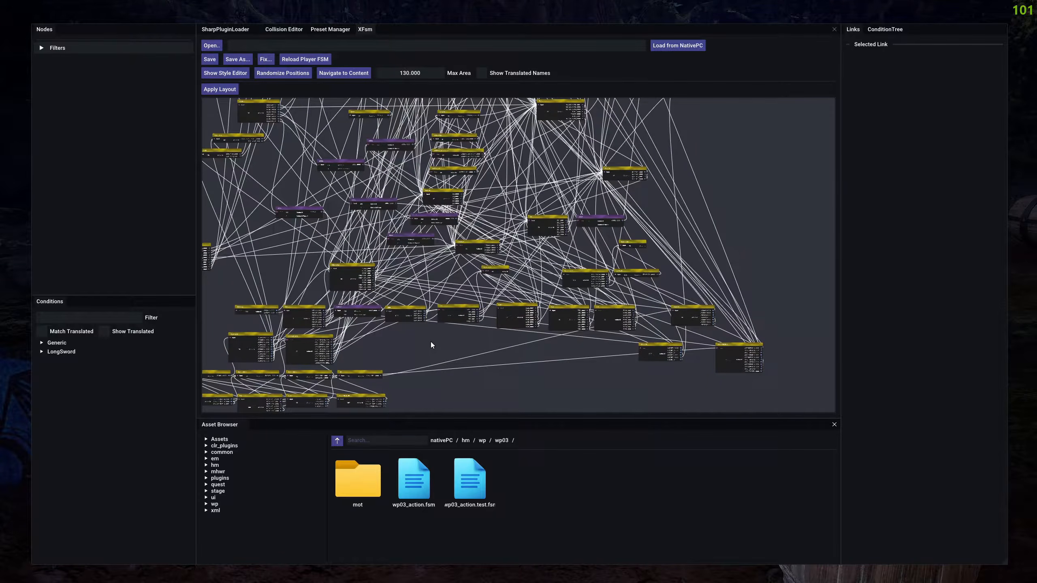
Highlight the graph node matching Id 0, select that 待機２ node, and turn off the highlighting and collapse the filters.
left_click(454, 312)
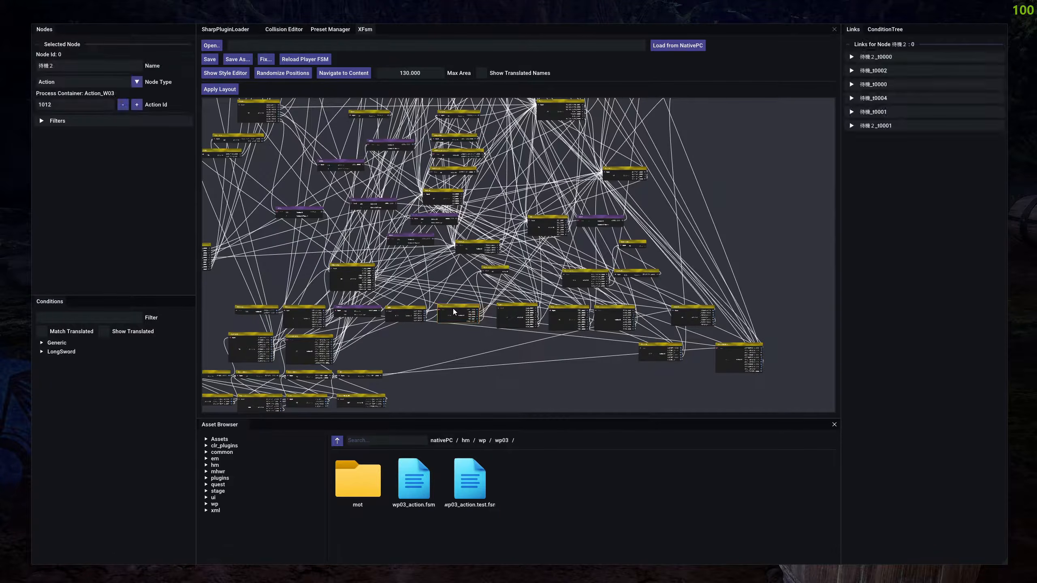
left_click(436, 343)
left_click(455, 310)
left_click(416, 336)
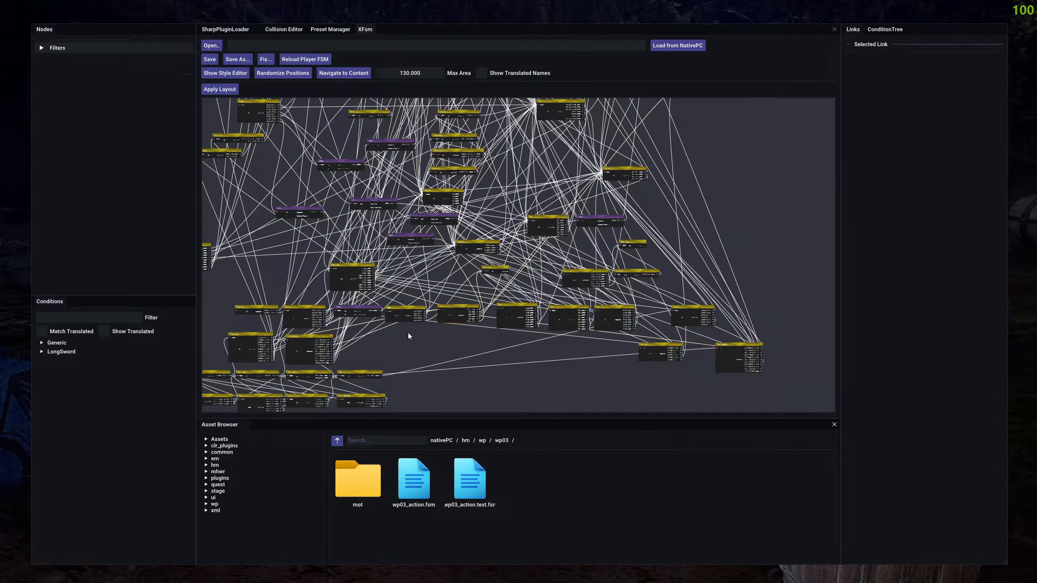
left_click(86, 49)
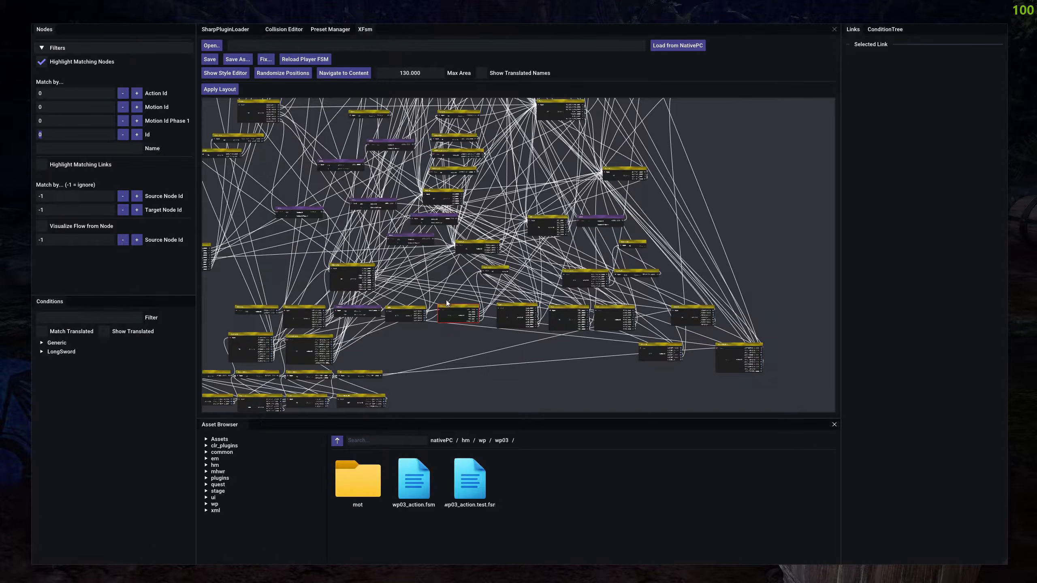
left_click(465, 309)
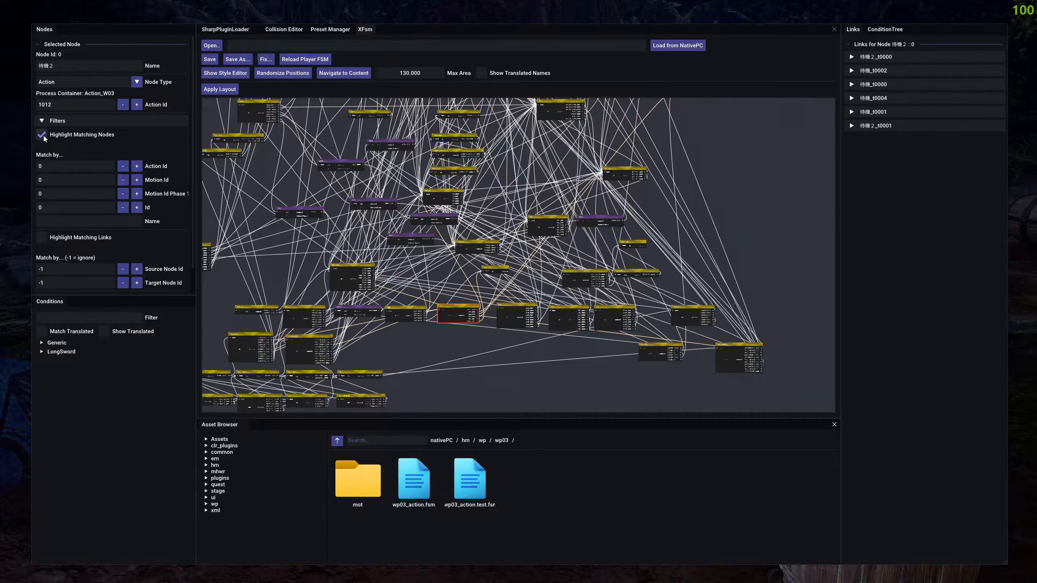
left_click(52, 120)
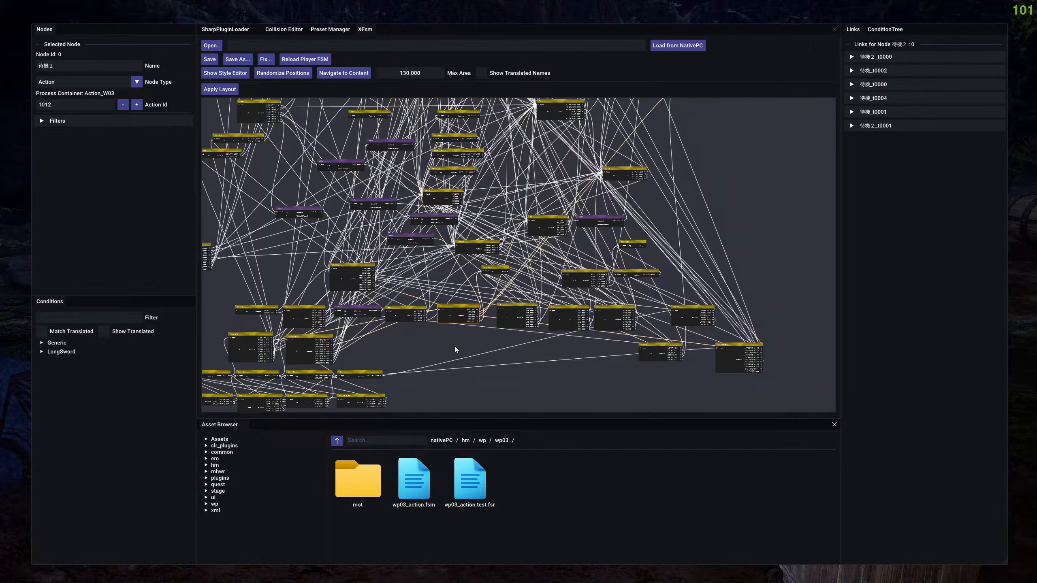
Inspect the target and condition of the 待機２ node's last link, 待機２_t0001.
scroll(459, 341, "up", 6)
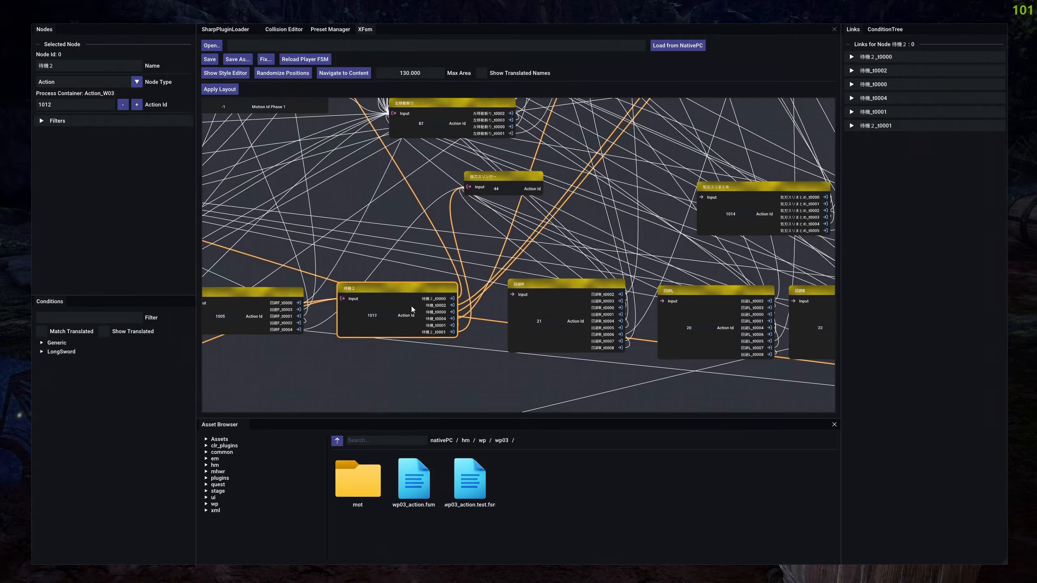
left_click(461, 286)
left_click(454, 289)
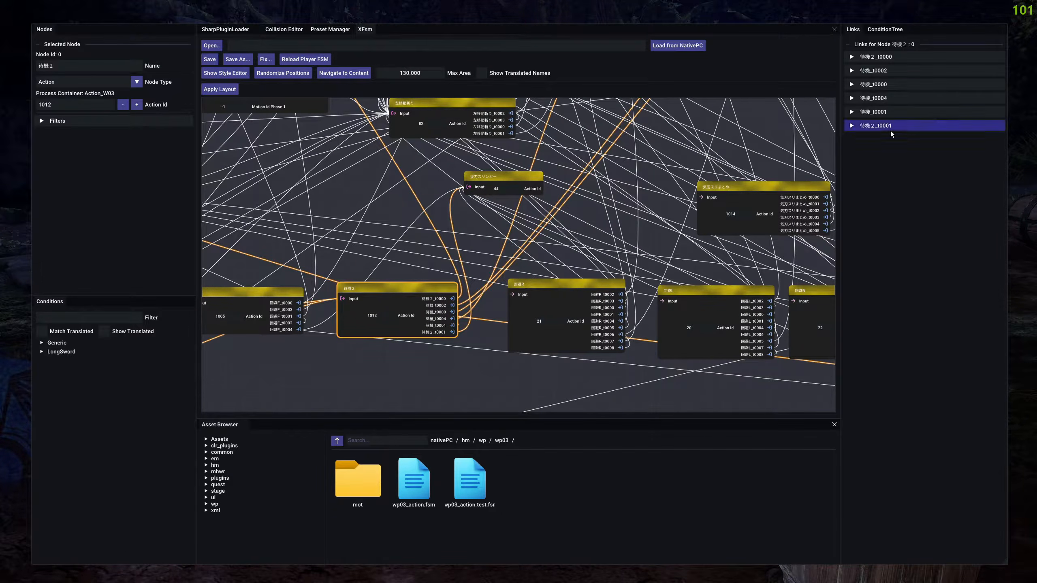
left_click(879, 127)
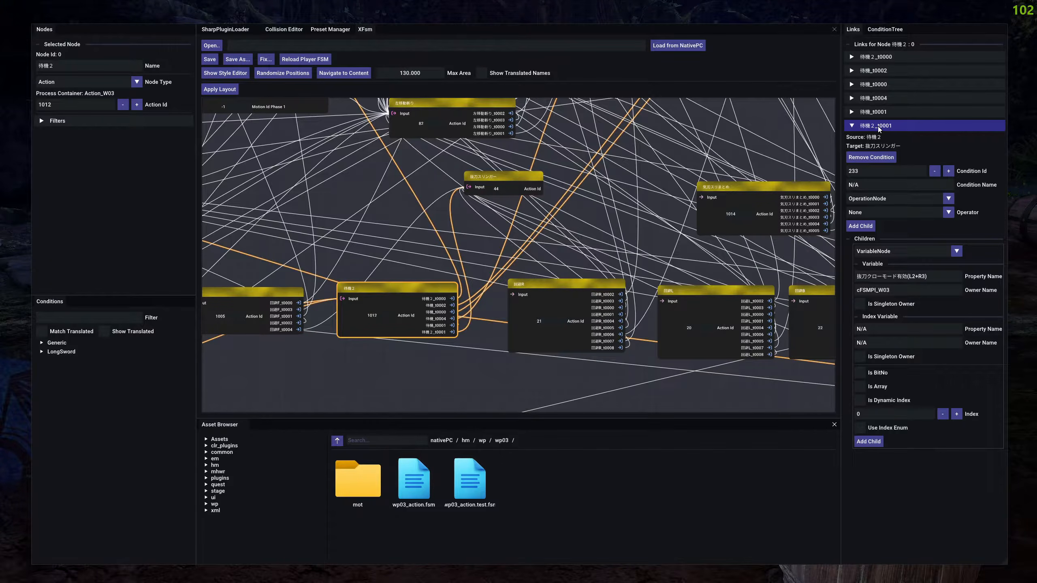
left_click(878, 126)
Inspect the conditions of the 待機２ node's links 待機２_t0000, 待機_t0002, 待機_t0000 and 待機_t0004 one after another.
left_click(886, 57)
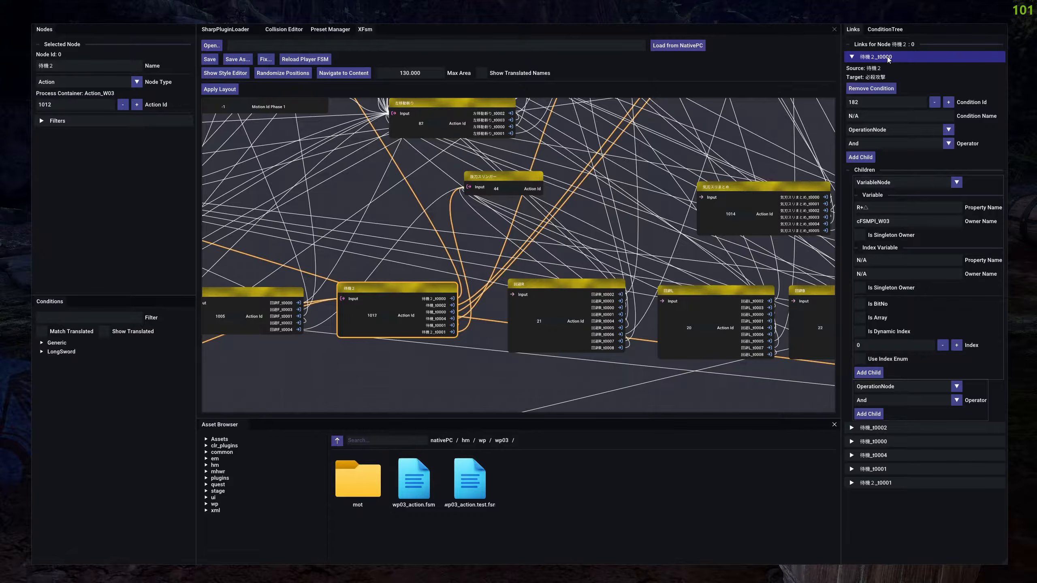
left_click(888, 57)
left_click(887, 71)
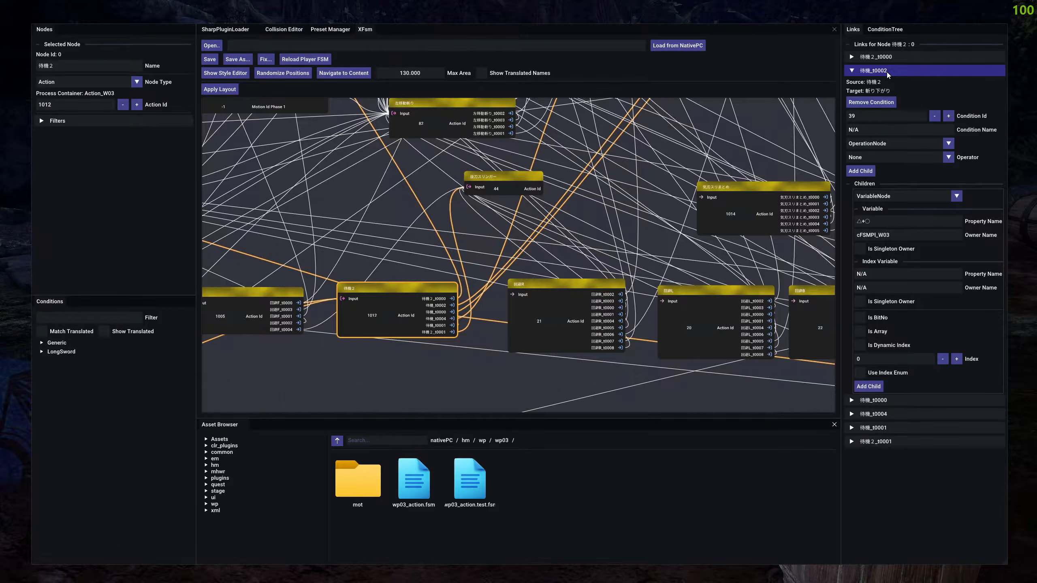
left_click(886, 71)
left_click(886, 85)
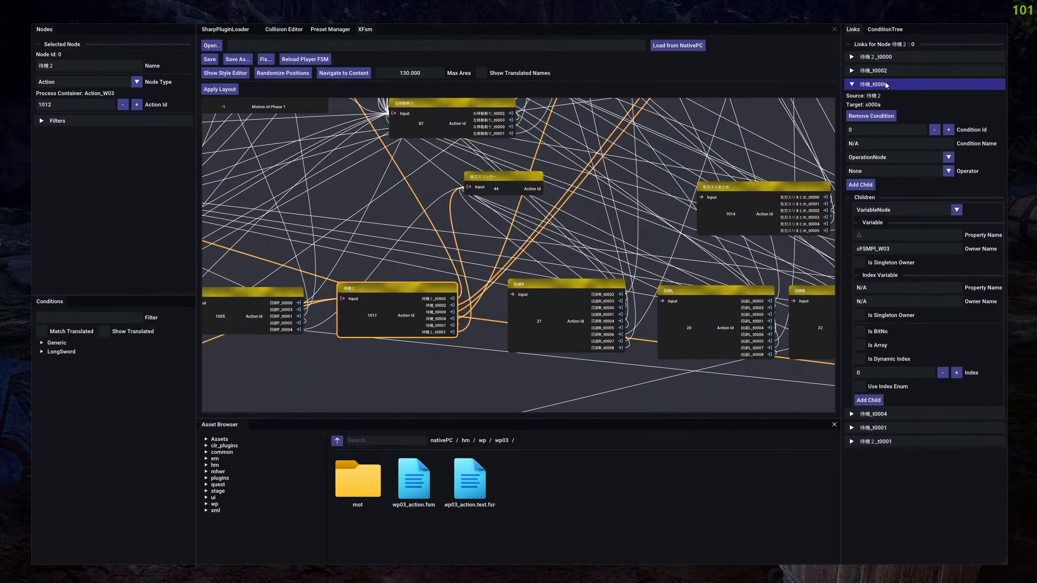
left_click(886, 85)
left_click(888, 98)
left_click(889, 98)
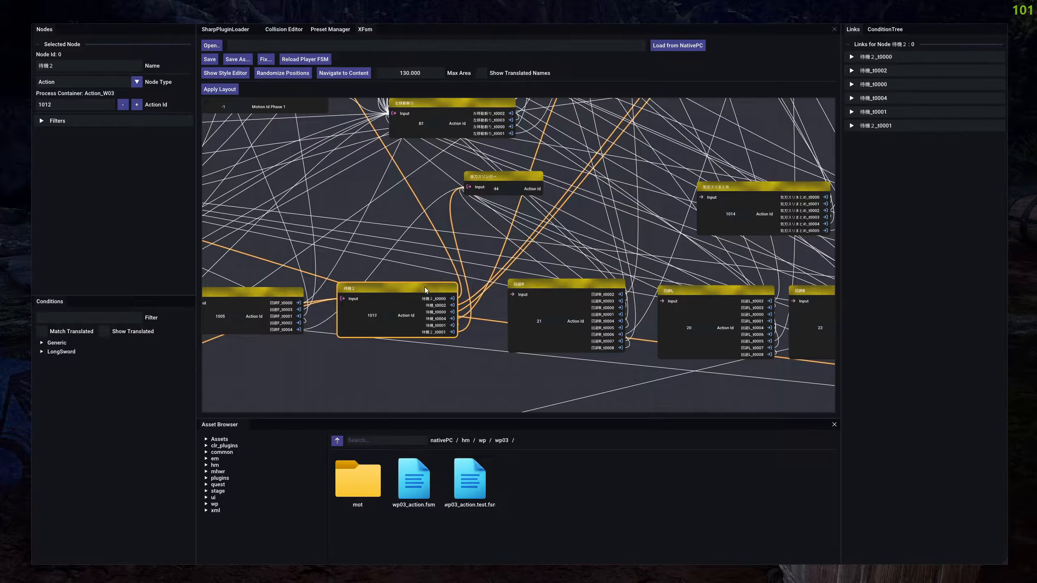
View the Add Link option of the 待機２ node and the pin options of its 待機_t0002 link, dismissing both without changes.
right_click(410, 290)
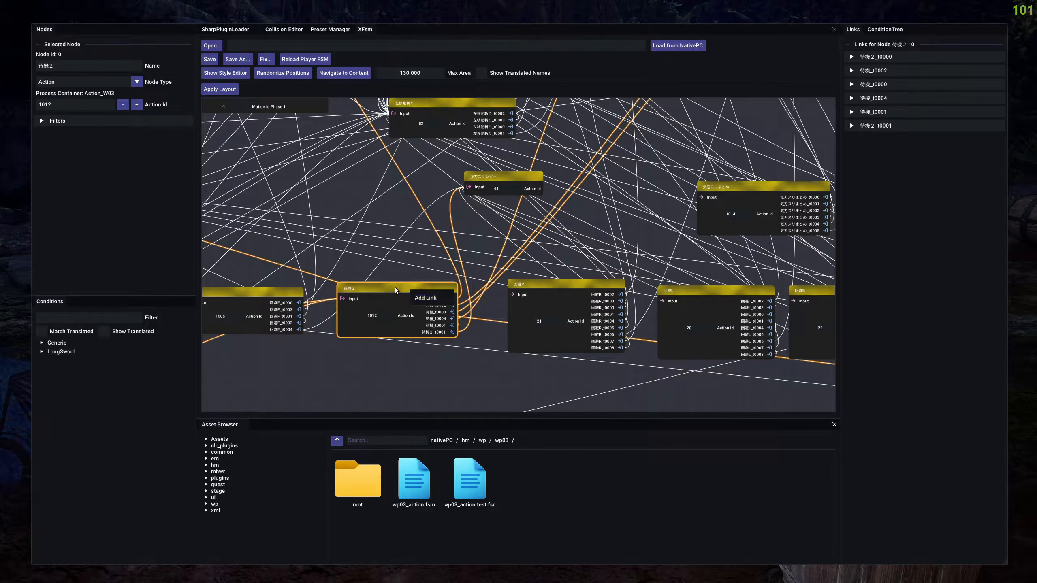
right_click(390, 303)
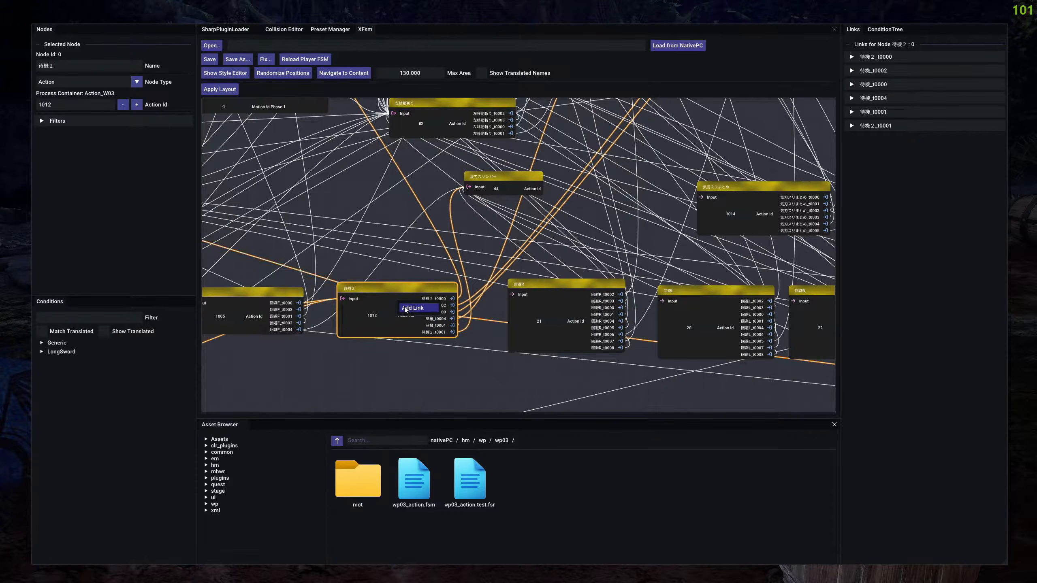
left_click(388, 293)
scroll(448, 328, "up", 3)
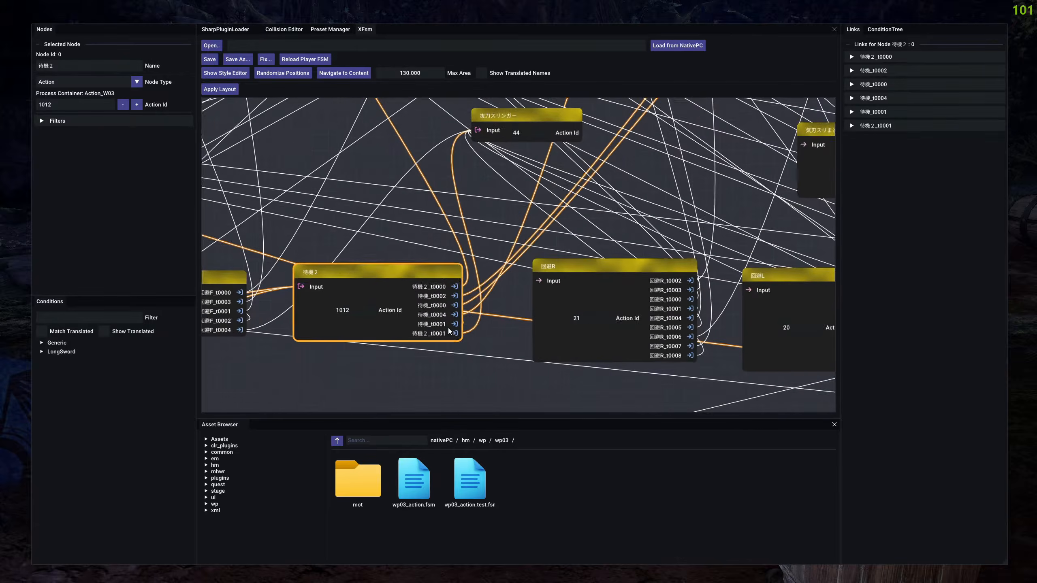
right_click(433, 292)
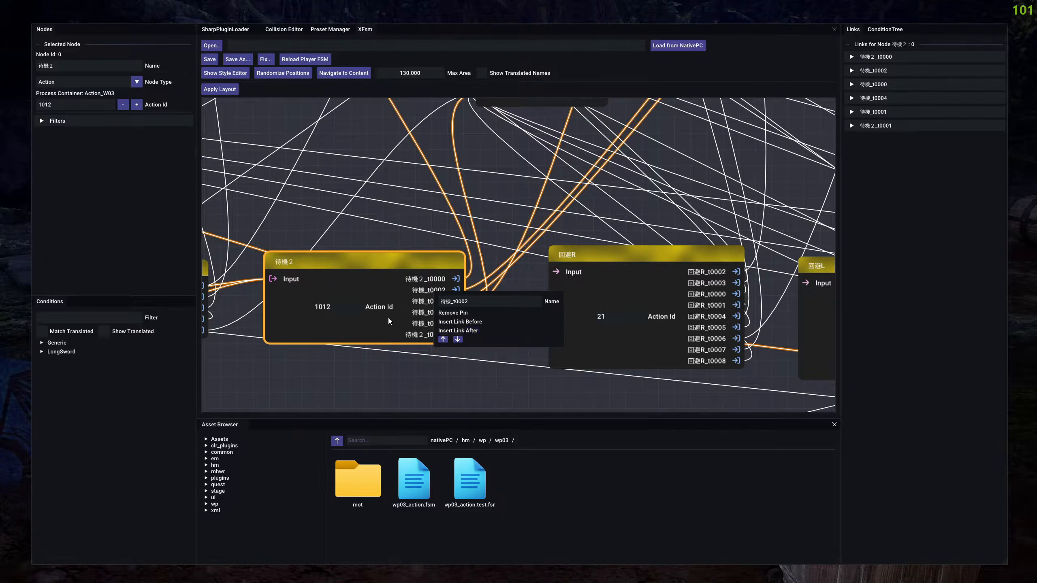
left_click(391, 329)
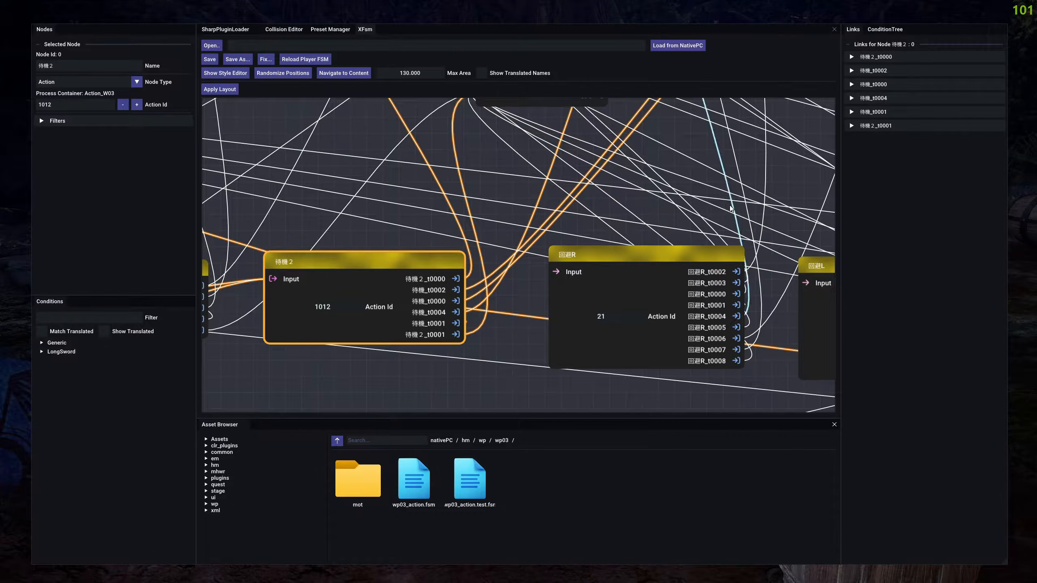
Inspect the conditions of the 待機２ node's links 待機_t0004, 待機_t0000 and 待機２_t0000 in the link list.
left_click(888, 98)
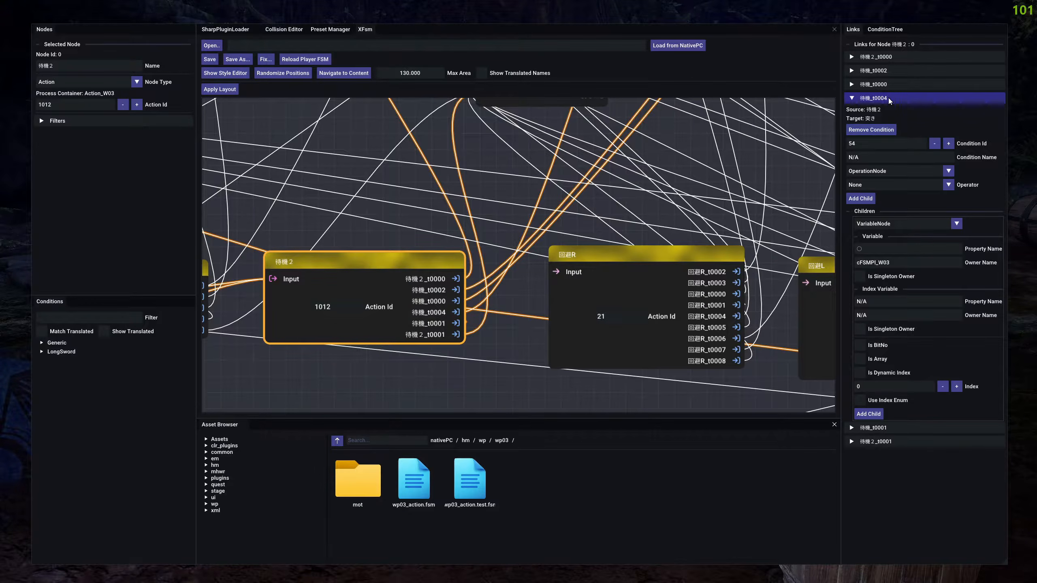
left_click(888, 98)
left_click(894, 84)
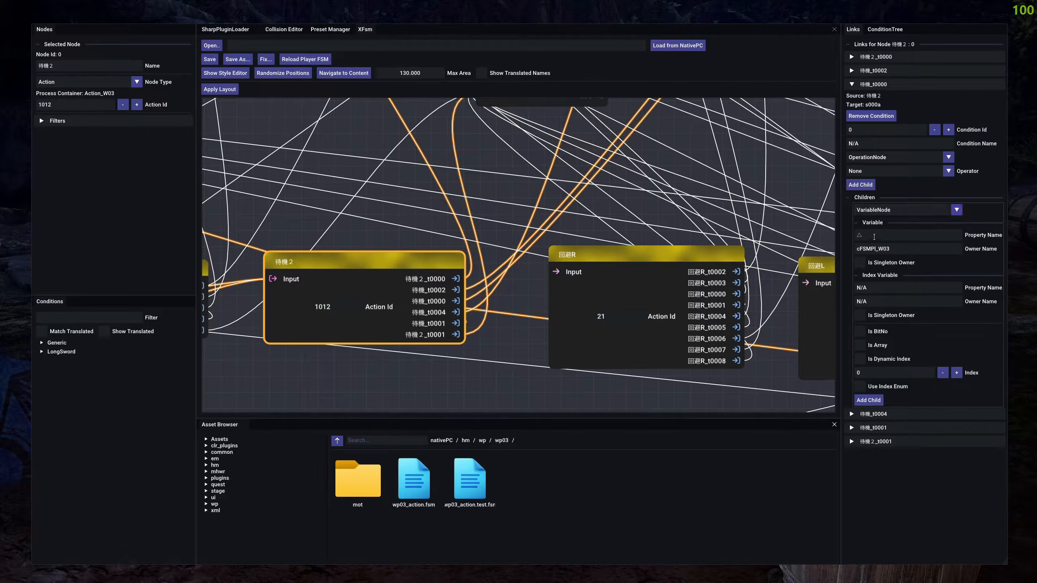
left_click(874, 57)
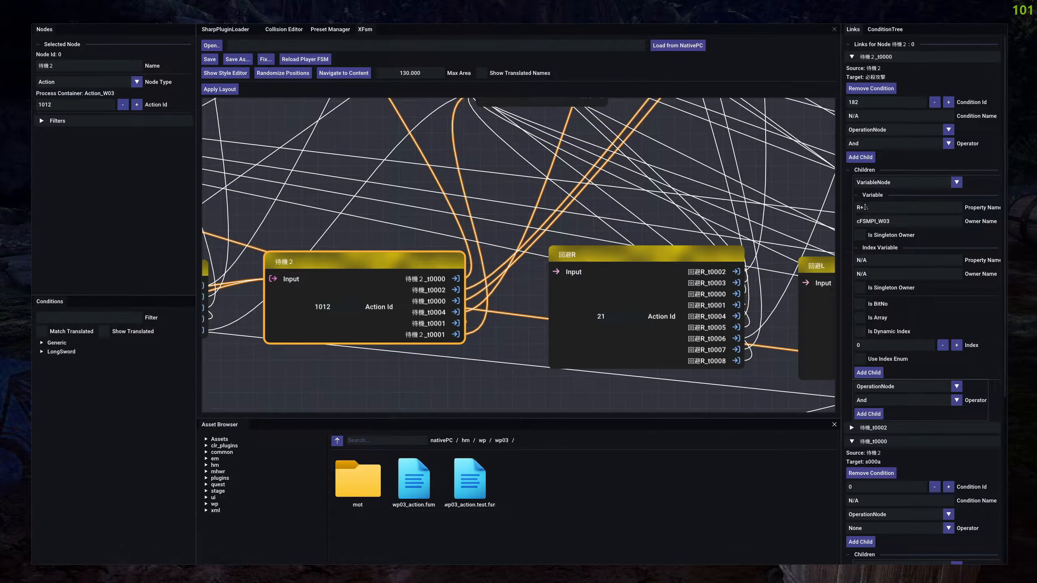
left_click(888, 61)
left_click_drag(874, 236, 838, 241)
left_click(871, 234)
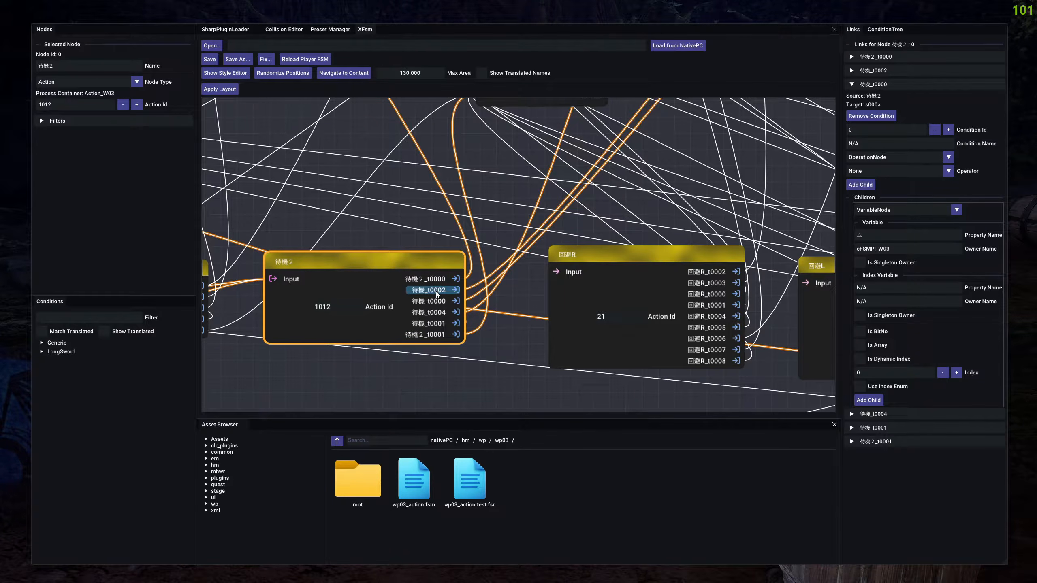
Select the 待機２ node's links 待機_t0000, 待機_t0004 and 待機_t0002 in the graph and view their conditions.
left_click(477, 296)
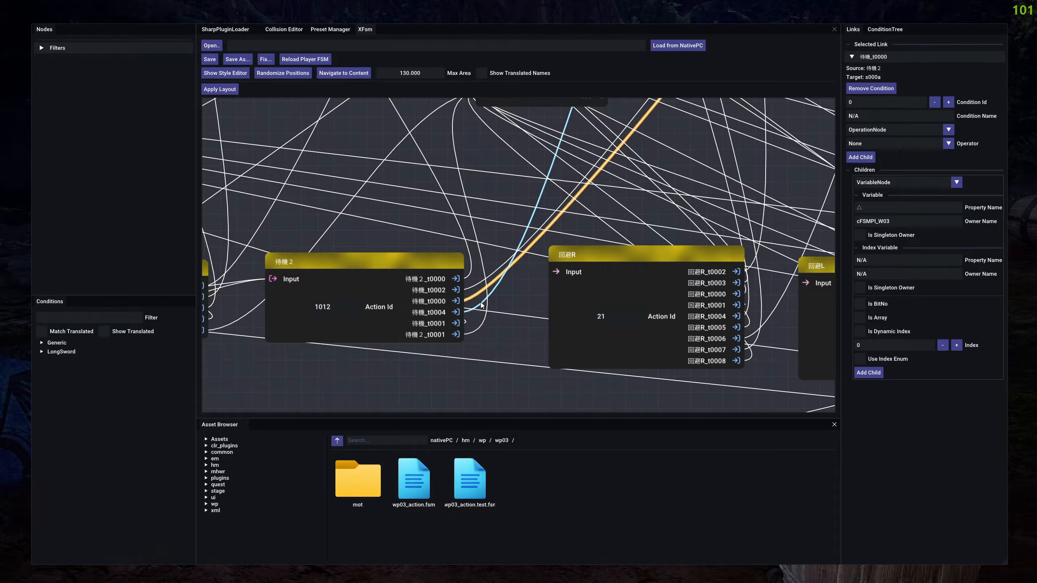
left_click(482, 304)
left_click(872, 59)
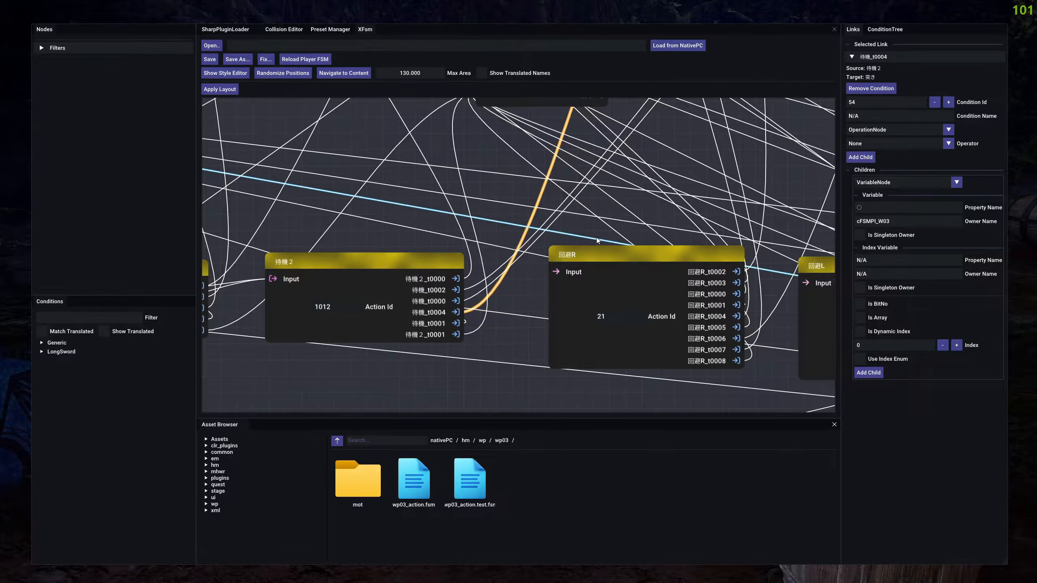
left_click(477, 285)
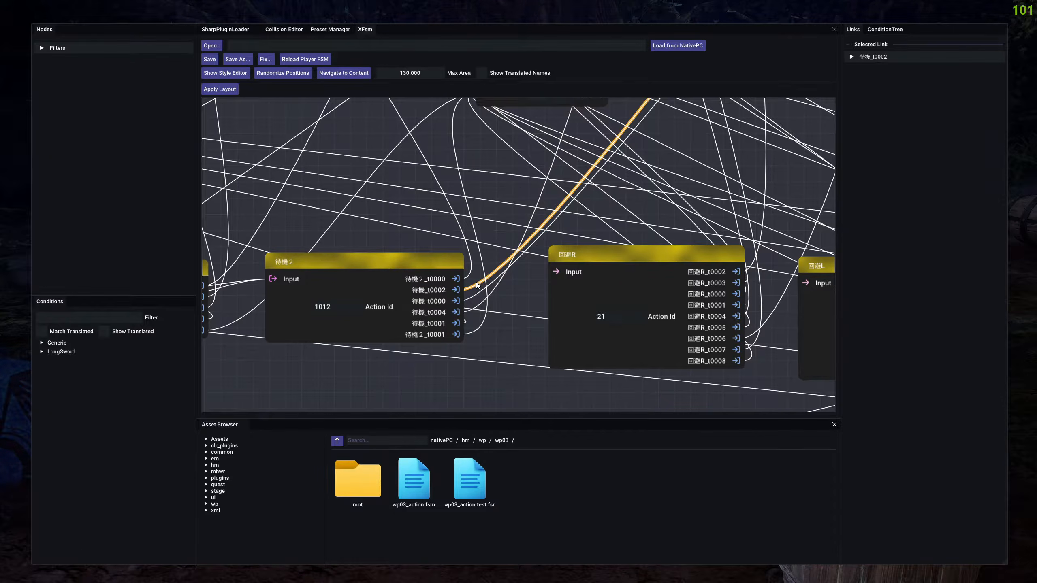
left_click(859, 54)
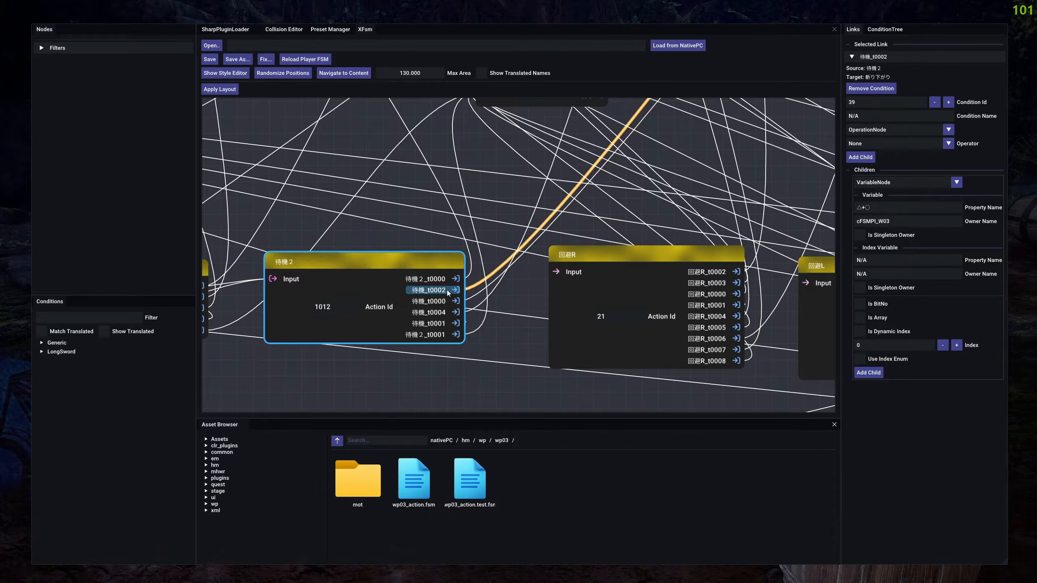
Insert a link before 待機_t0002 on the 待機２ node.
right_click(434, 292)
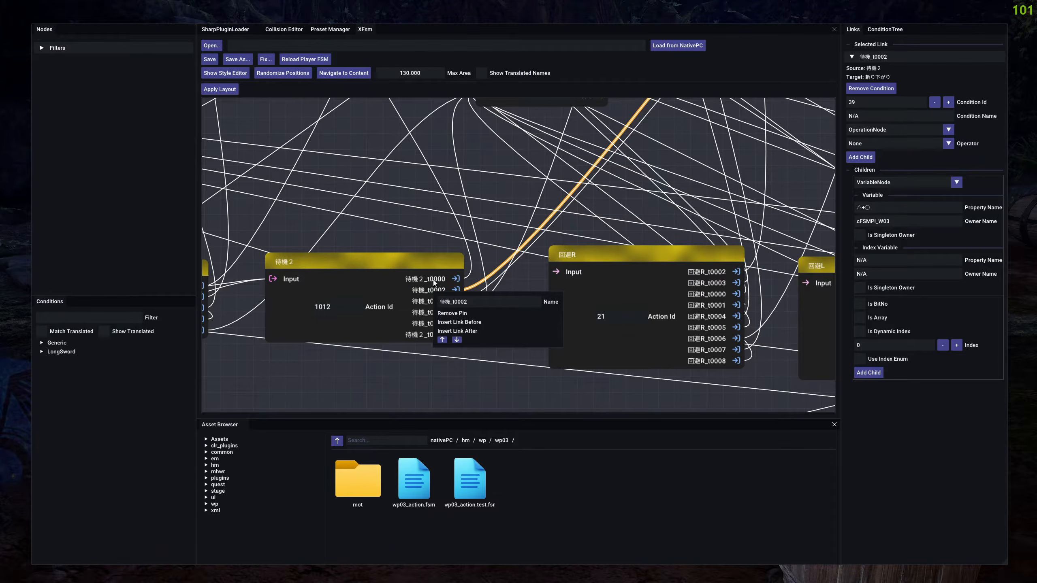
left_click(459, 322)
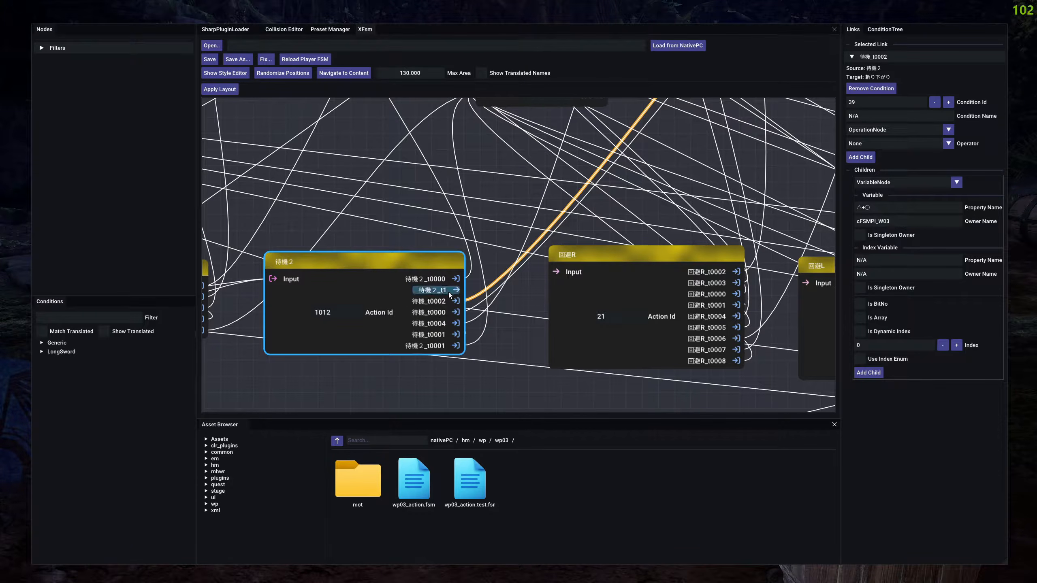
left_click_drag(456, 290, 505, 265)
left_click(505, 291)
Rename the newly inserted link pin on the 待機２ node to foresight_idle.
right_click(428, 290)
left_click_drag(470, 301, 370, 306)
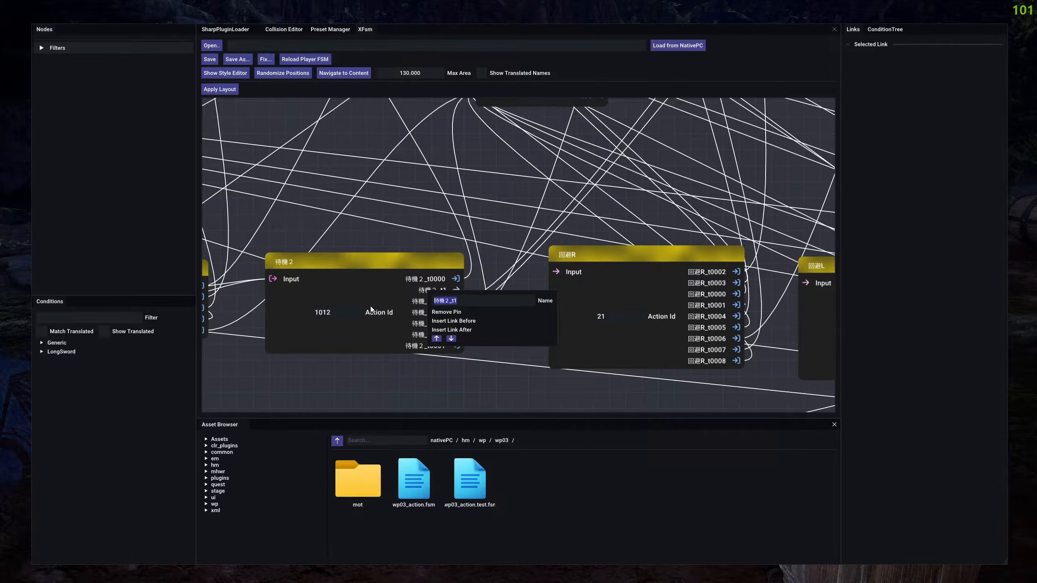
type("foresight_idle")
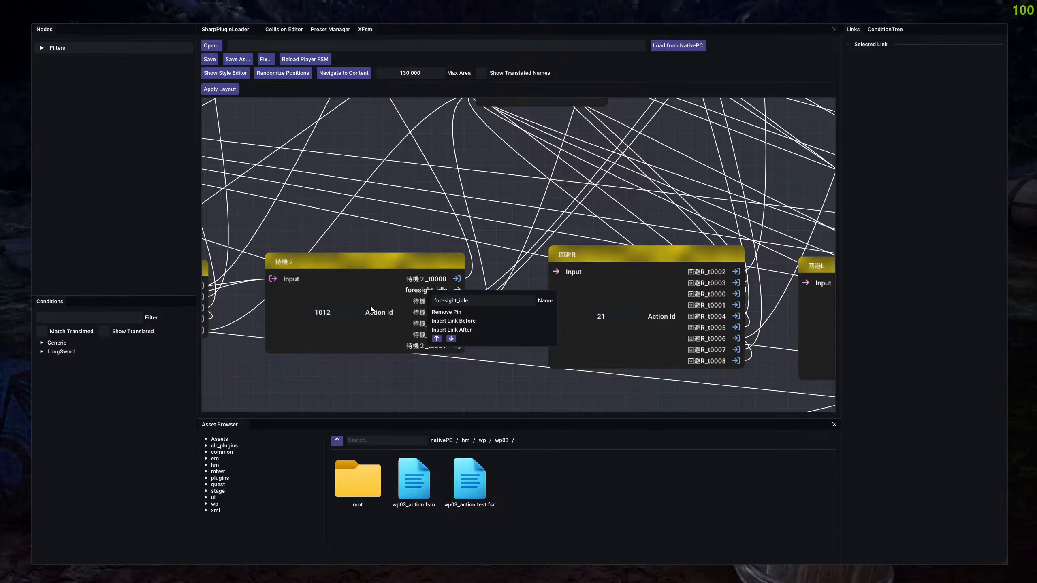
left_click(504, 259)
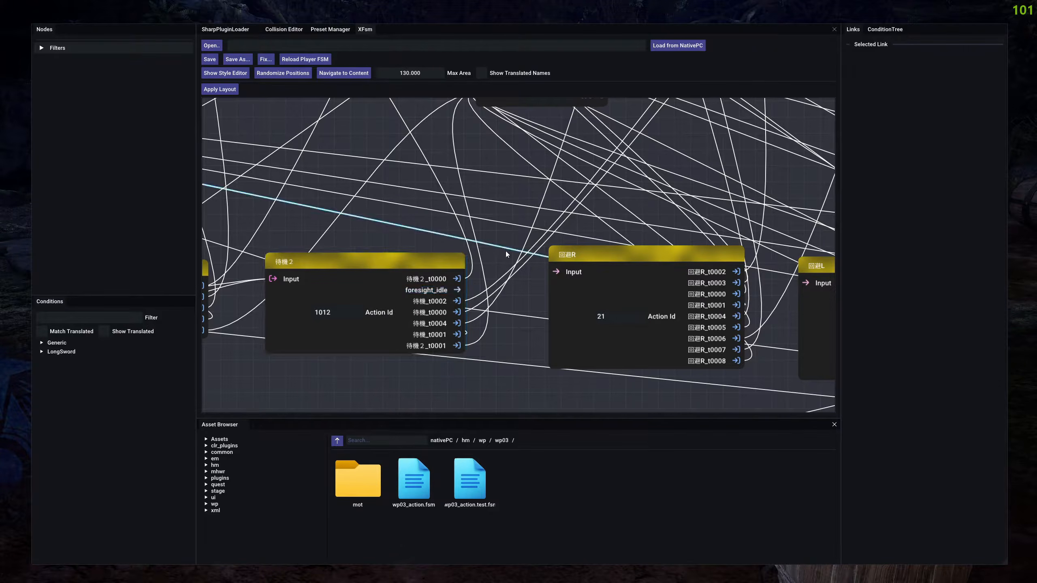
scroll(475, 292, "down", 3)
scroll(476, 292, "down", 3)
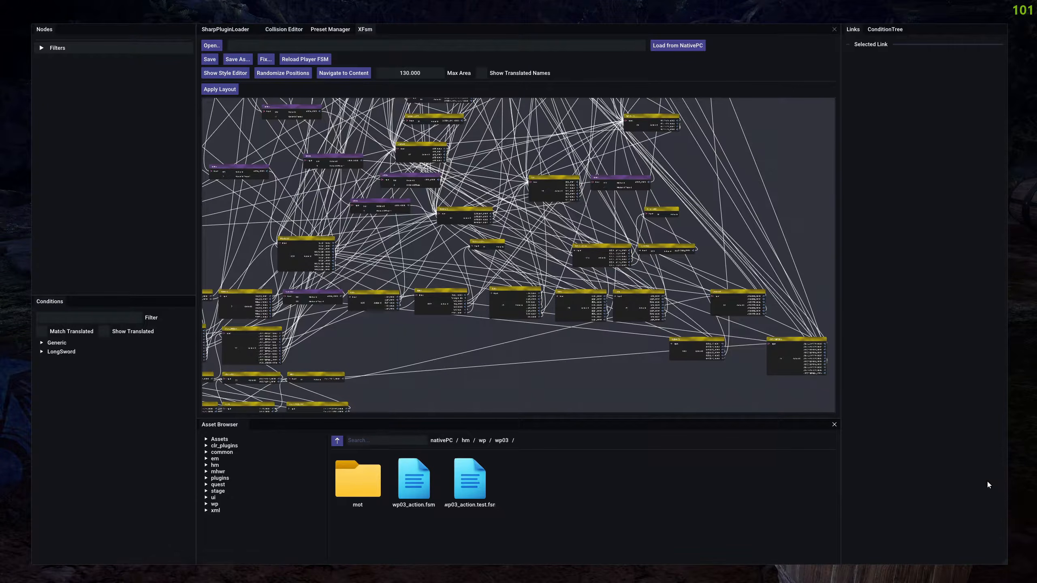
key("alt+Tab")
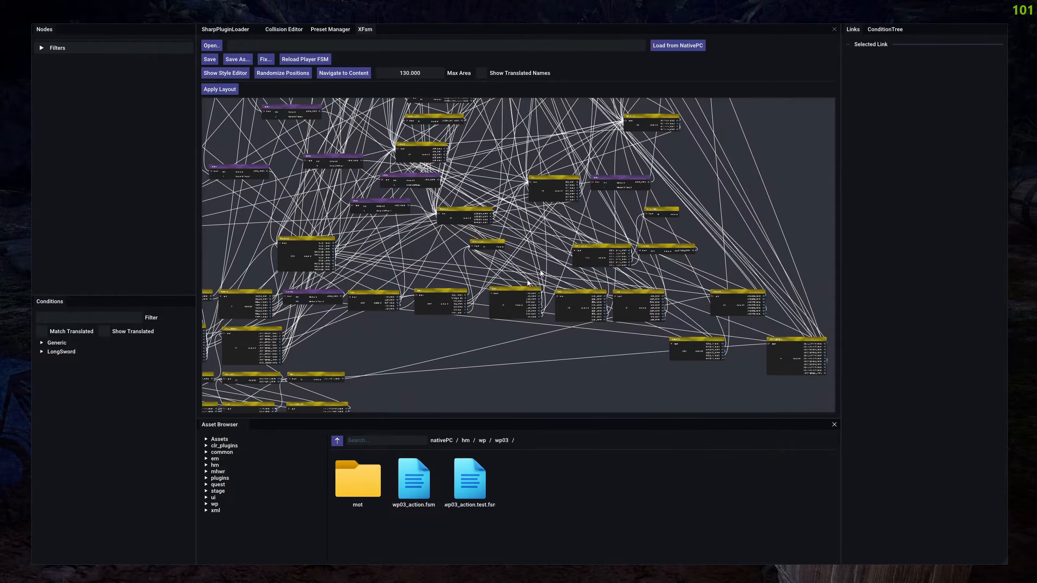
left_click(539, 285)
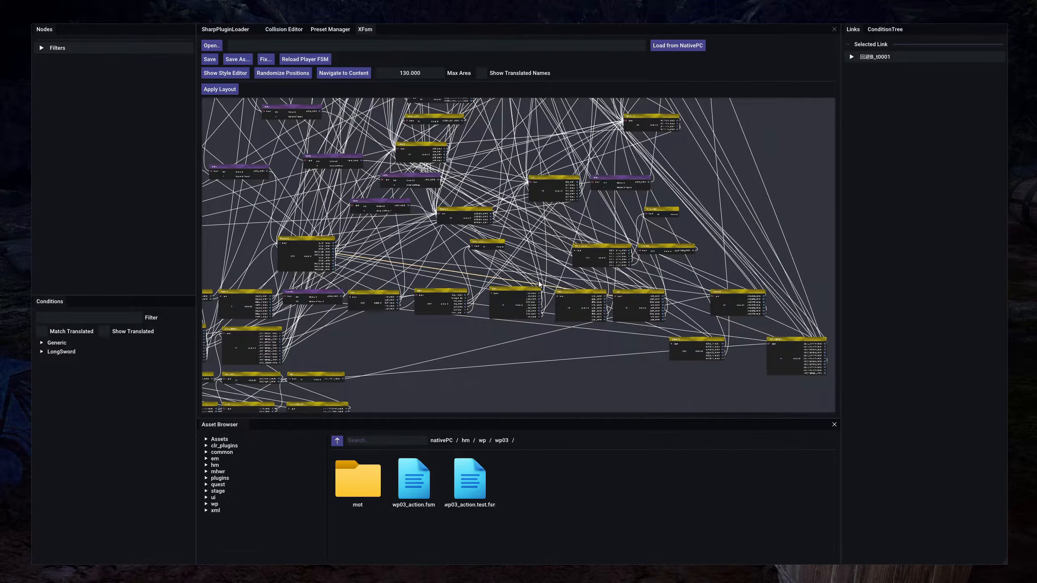
left_click(446, 336)
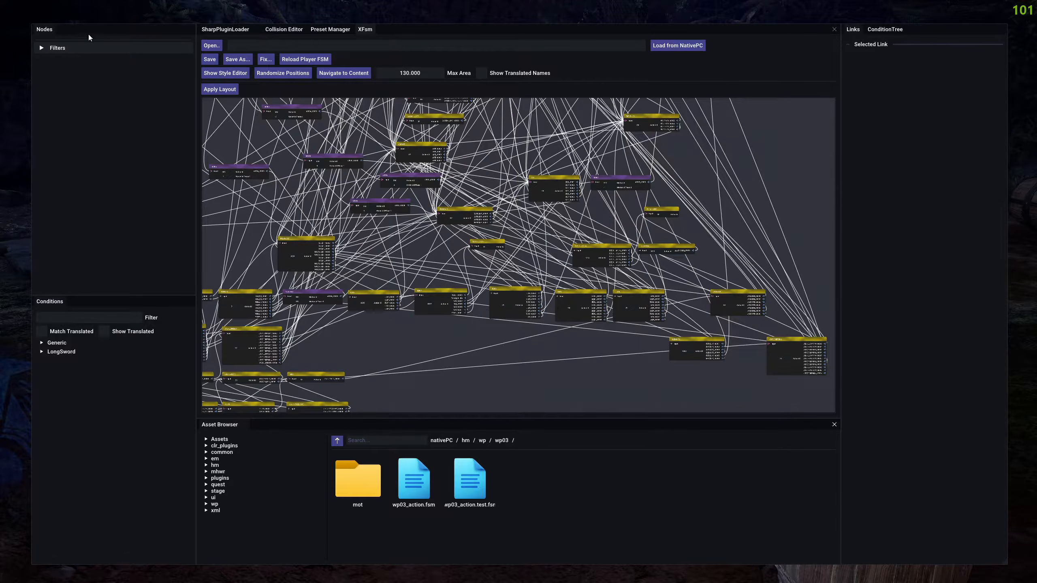
Highlight the graph nodes matching Action Id 86 and select the matching 見切り node.
left_click(81, 47)
left_click(64, 93)
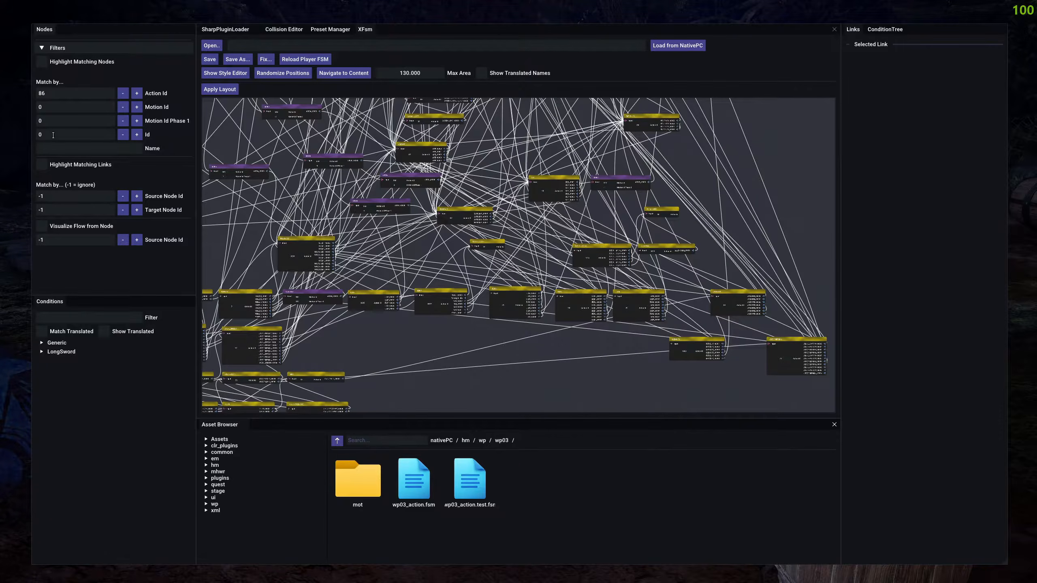
left_click(42, 165)
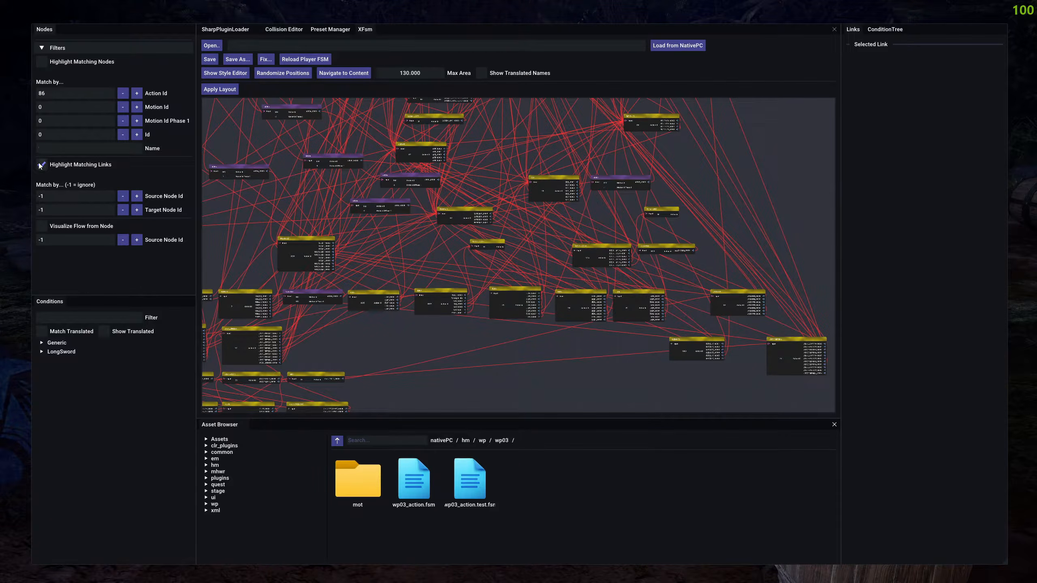
left_click(42, 165)
left_click(41, 62)
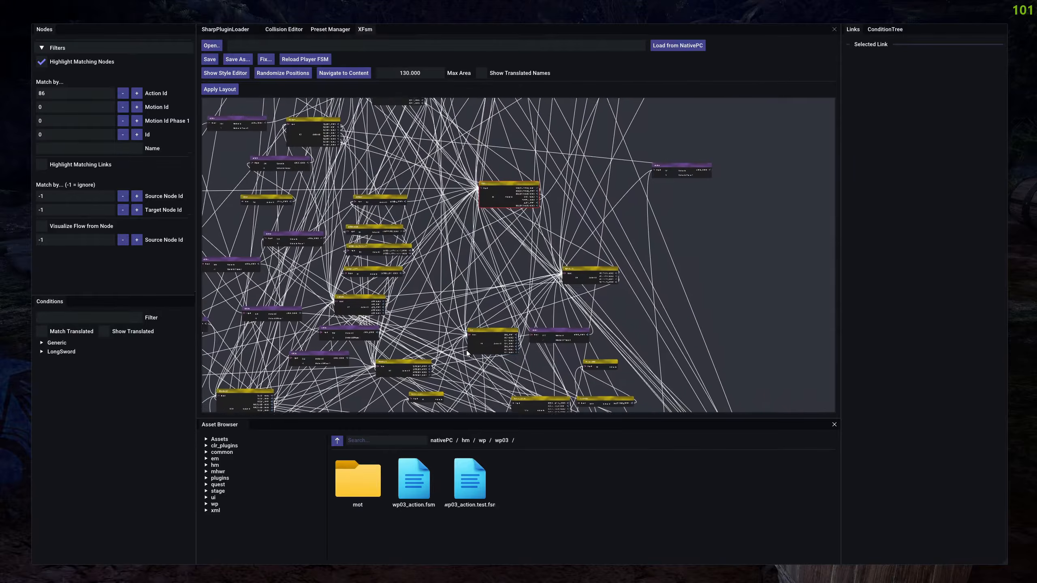
left_click(501, 197)
scroll(497, 182, "up", 5)
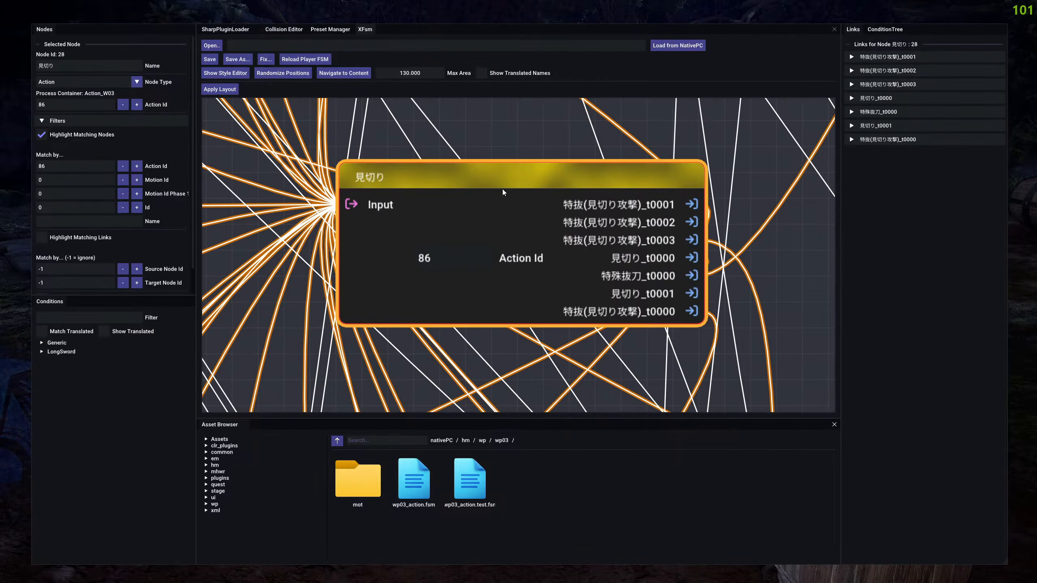
Connect the foresight_idle pin of the 待機２ node to the input of the 見切り node.
scroll(474, 234, "down", 10)
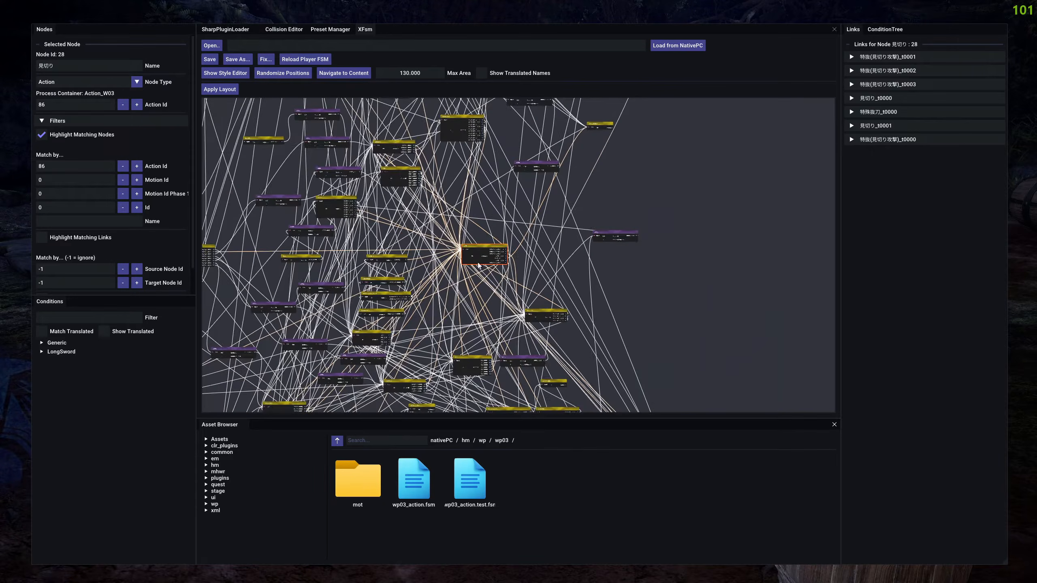
scroll(560, 221, "up", 8)
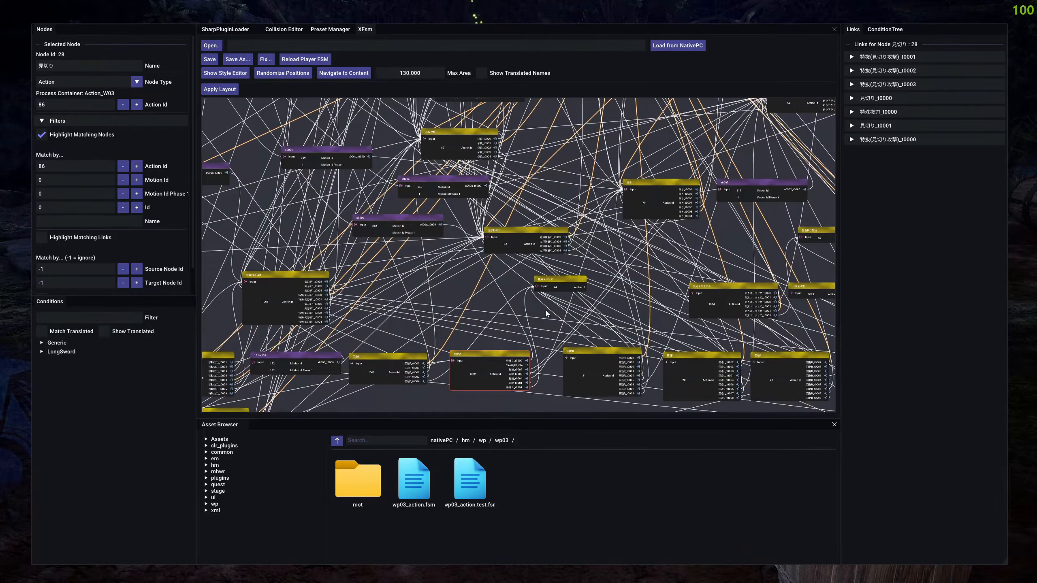
left_click_drag(538, 387, 542, 299)
left_click(539, 302)
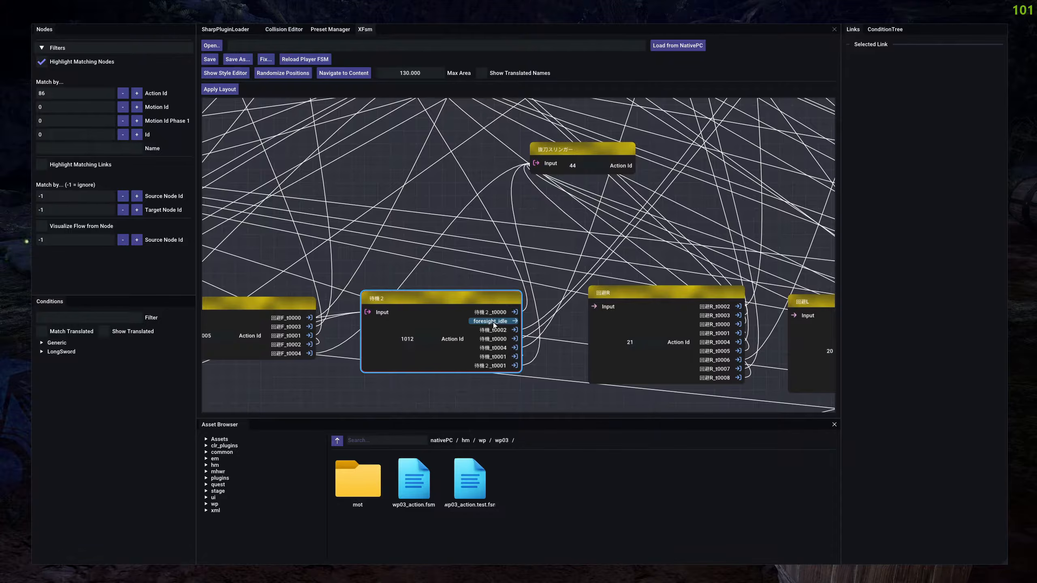
left_click_drag(505, 324, 666, 167)
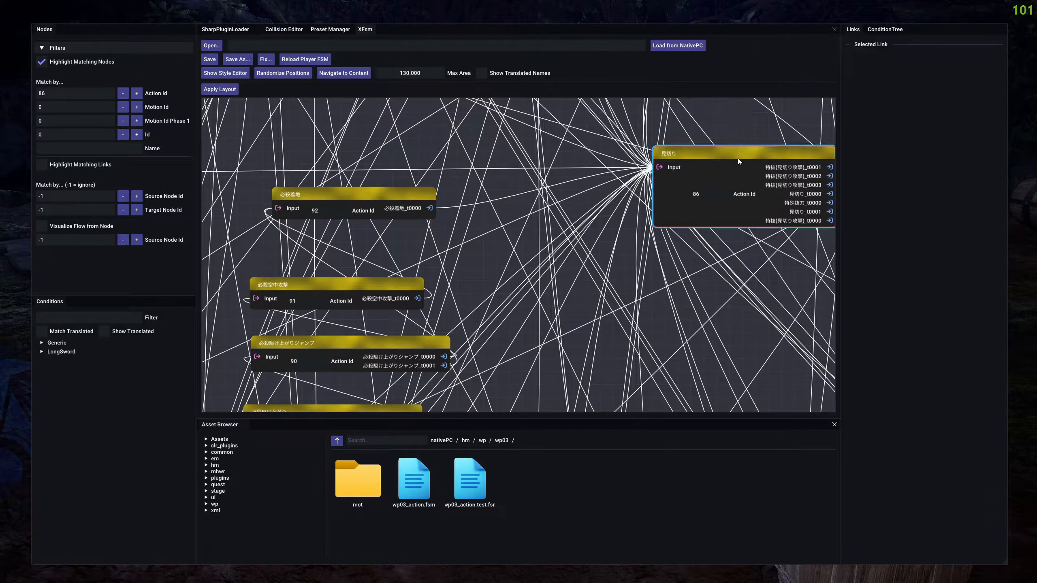
left_click_drag(644, 372, 703, 140)
left_click(708, 142)
left_click_drag(673, 326, 662, 101)
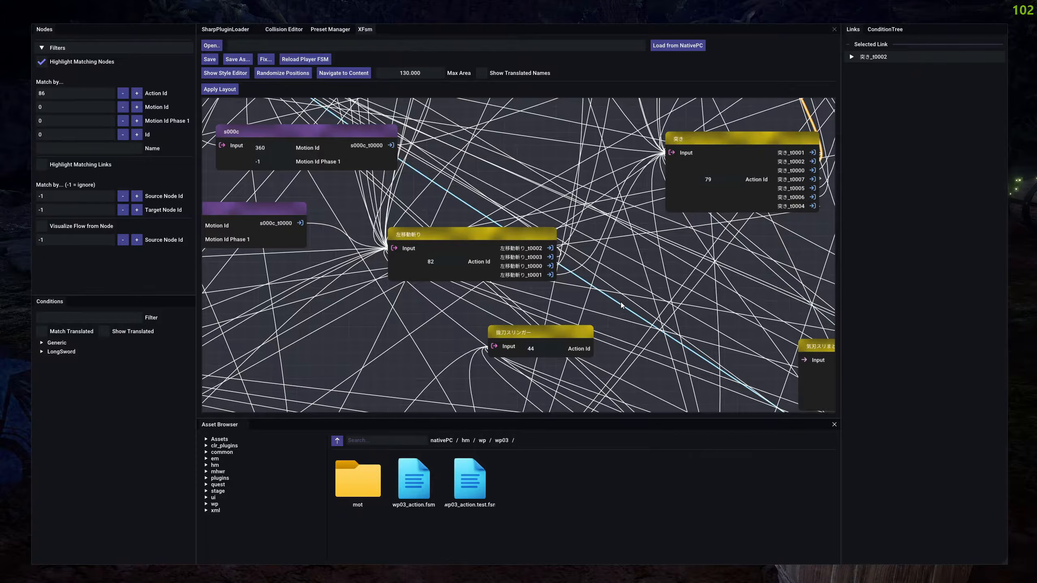
left_click_drag(619, 302, 586, 148)
Select the new link from 待機２ to 見切り and add a condition to it.
left_click(466, 331)
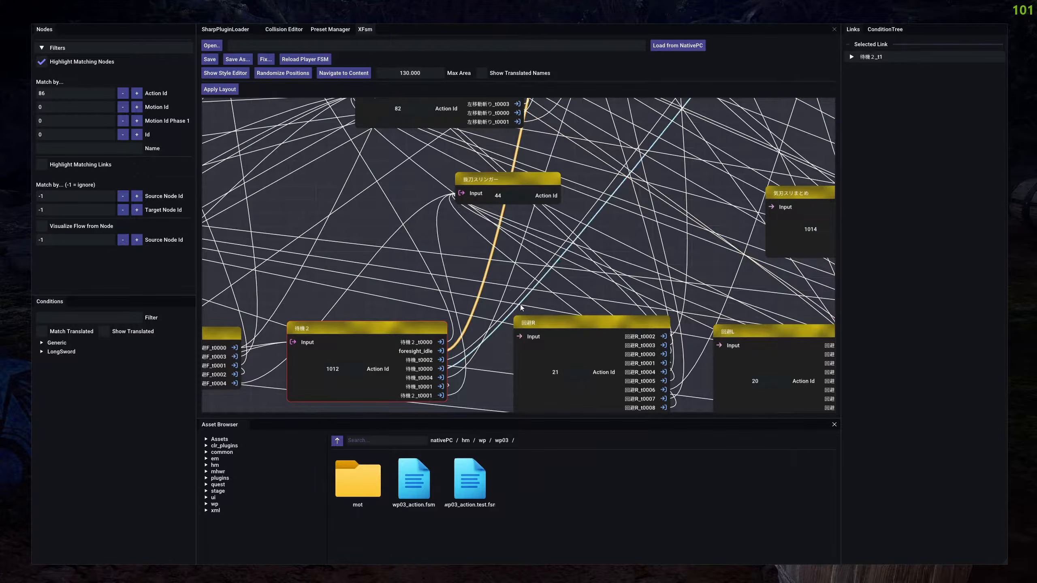
left_click(867, 58)
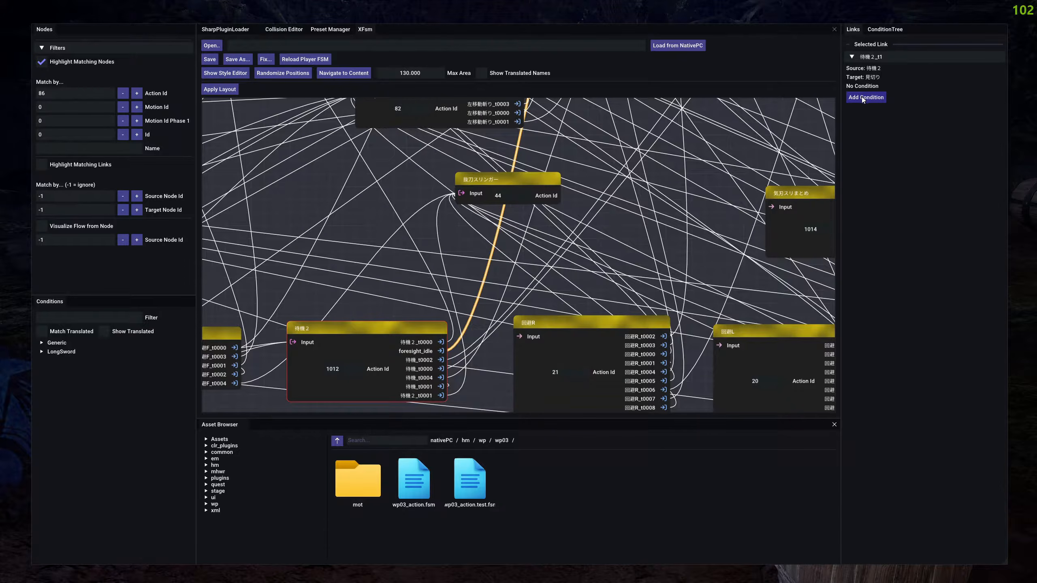
left_click(862, 97)
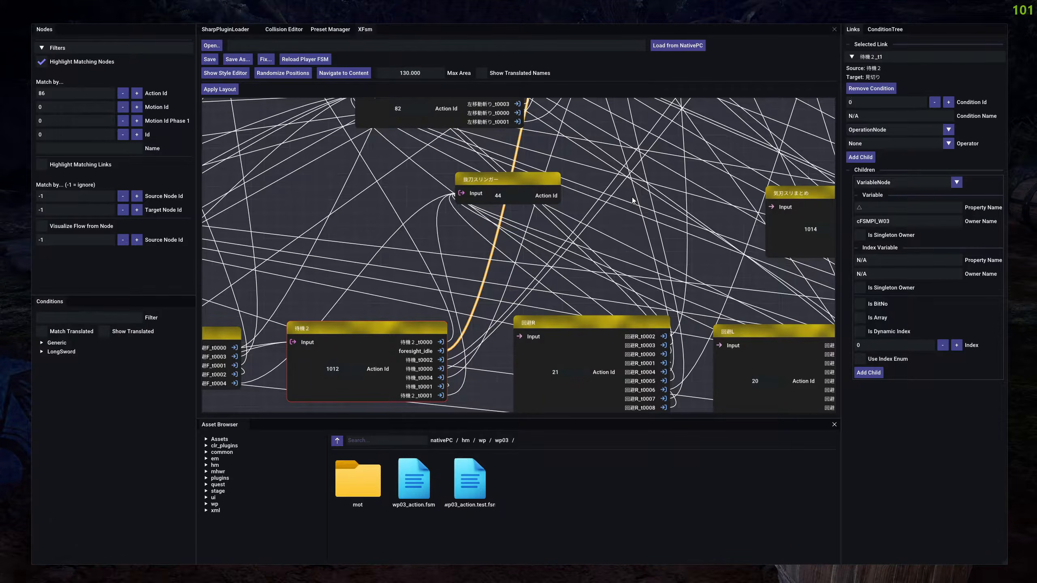
Locate the New TreeInfo condition in the condition tree and set the new link's Condition Id to 307.
left_click(874, 31)
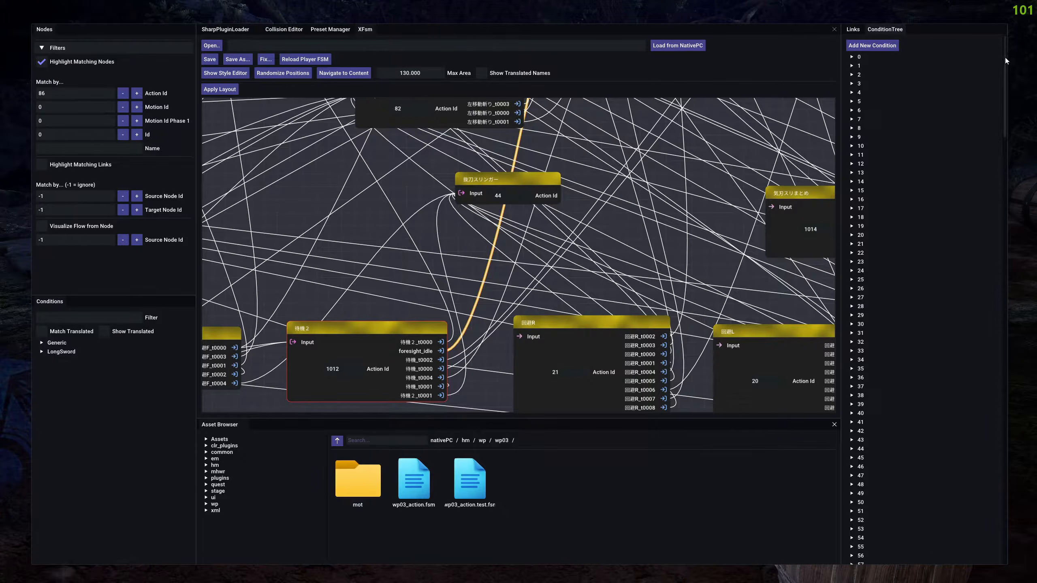
left_click_drag(1006, 57, 1010, 483)
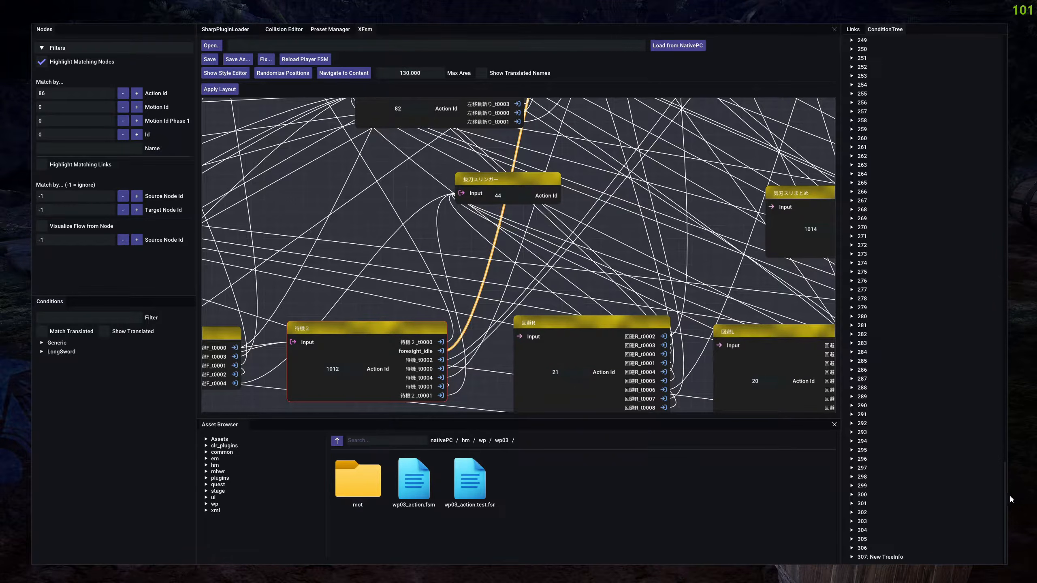
left_click(881, 556)
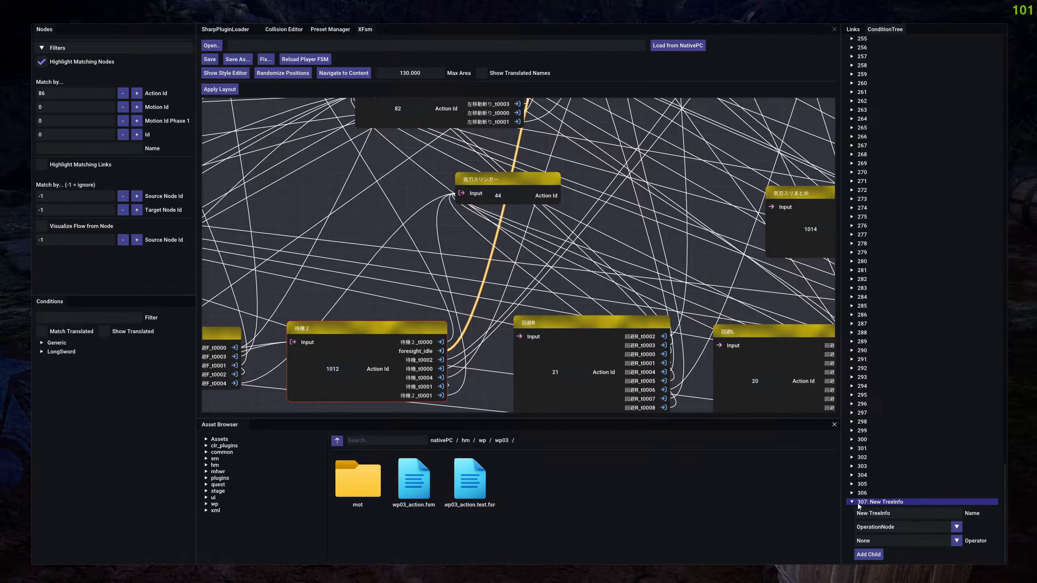
left_click(852, 30)
type("307")
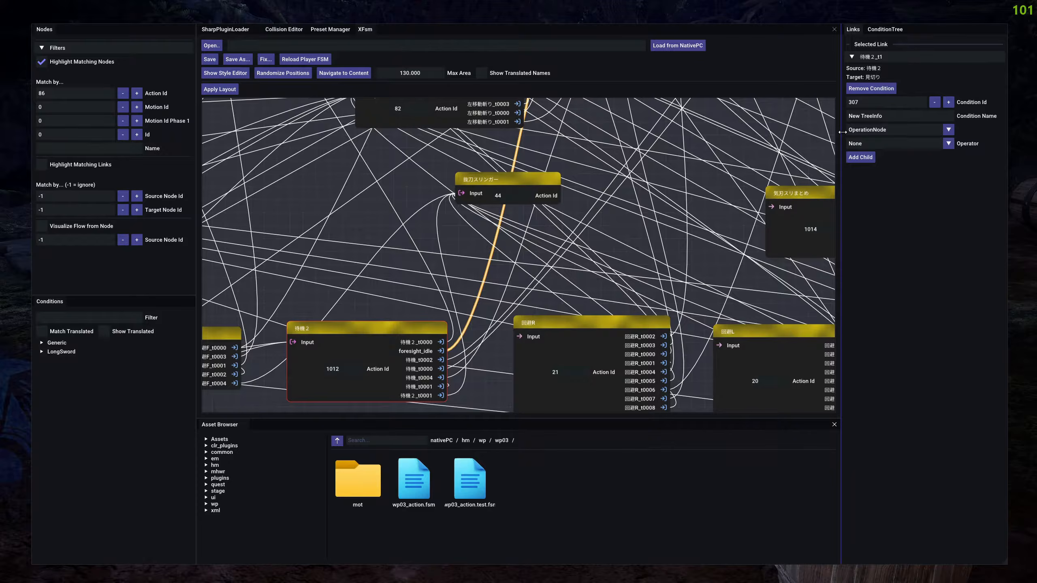
Keep OperationNode as the root type of the New TreeInfo condition and set its operator to And.
left_click(889, 127)
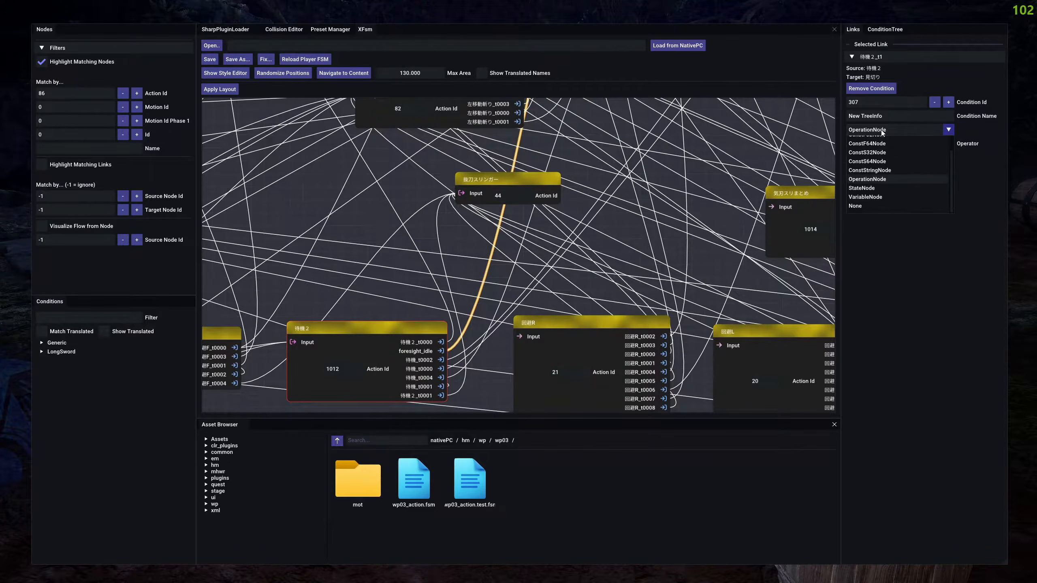
scroll(896, 162, "down", 2)
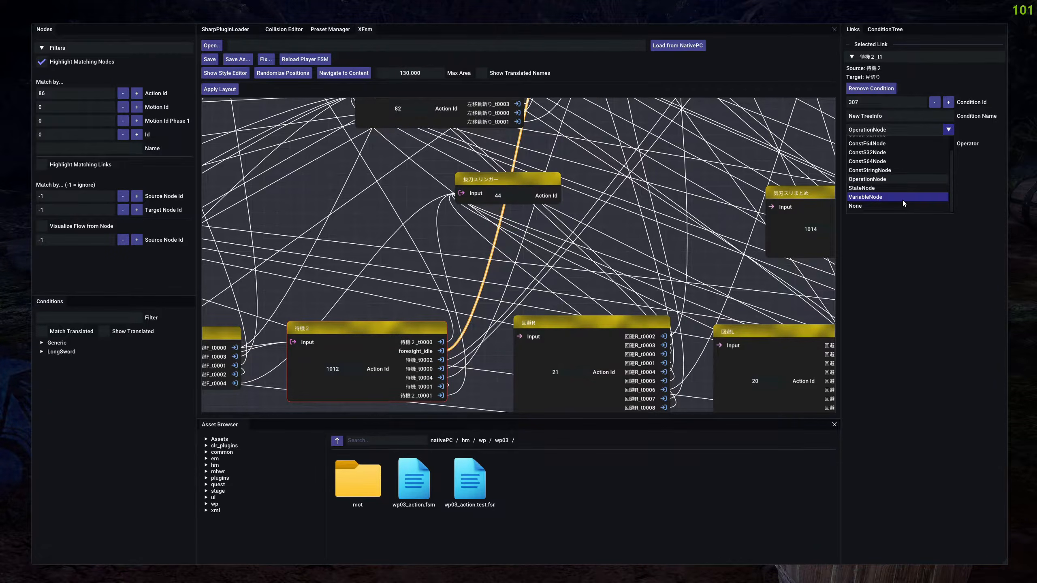
scroll(888, 177, "up", 2)
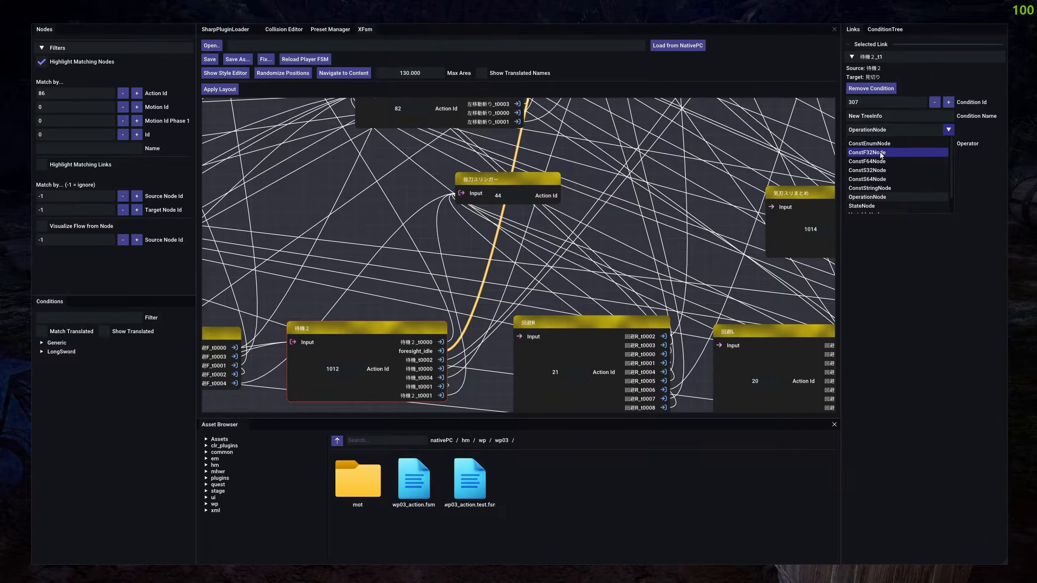
left_click(905, 277)
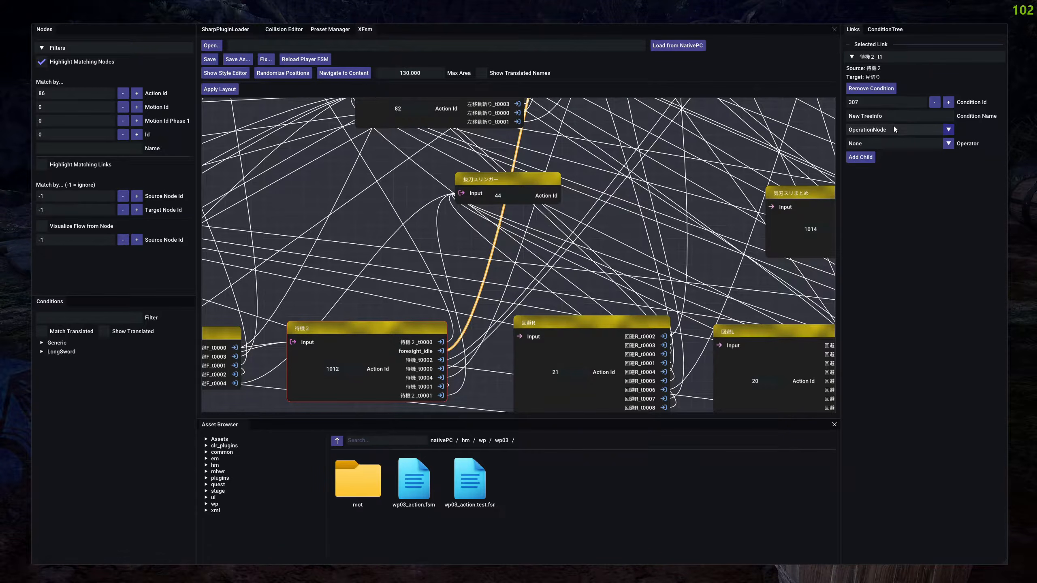
left_click(909, 141)
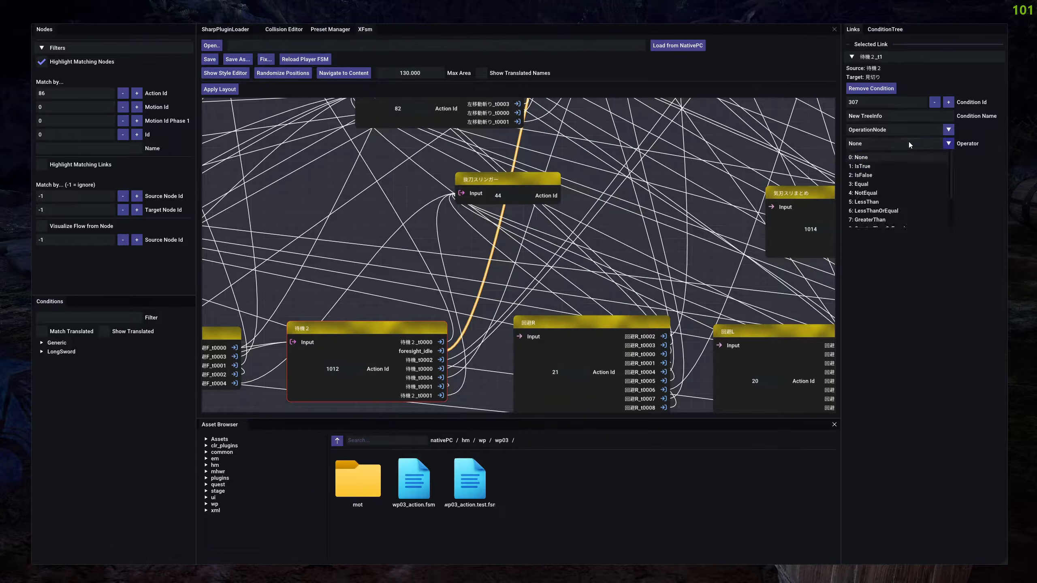
scroll(879, 175, "down", 2)
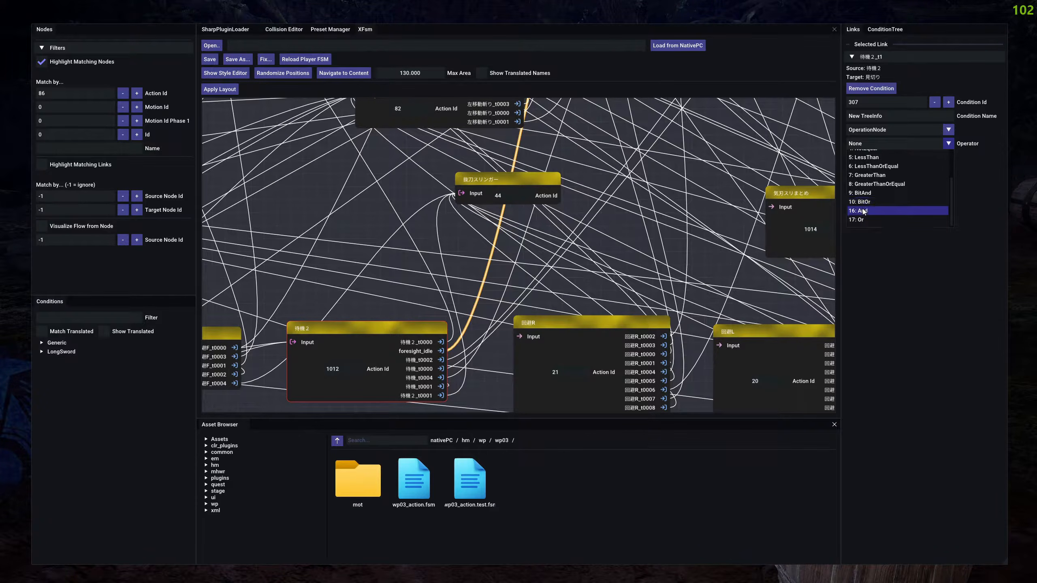
scroll(868, 206, "up", 2)
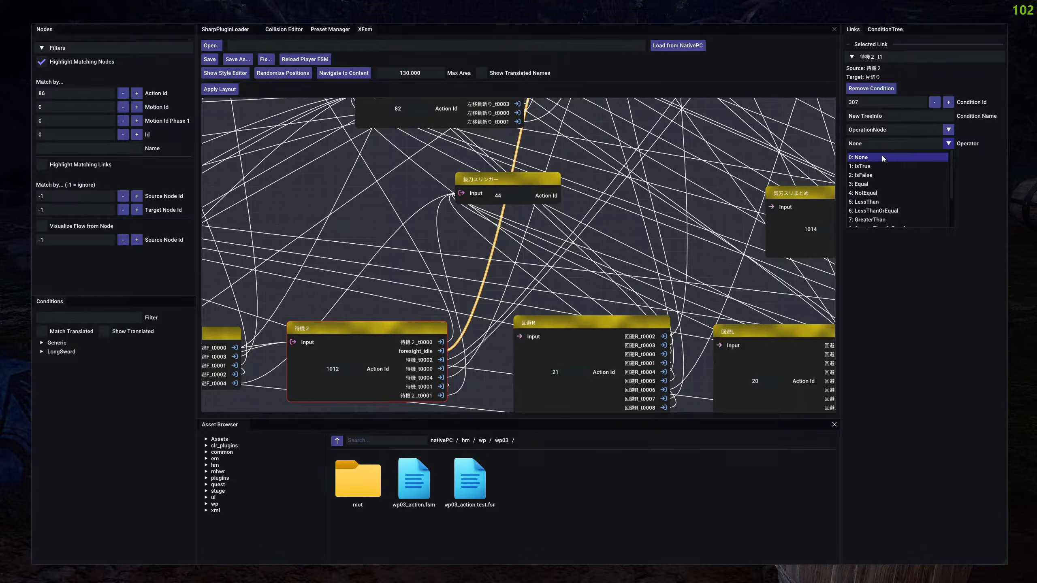
left_click(870, 141)
left_click(873, 139)
scroll(876, 184, "down", 2)
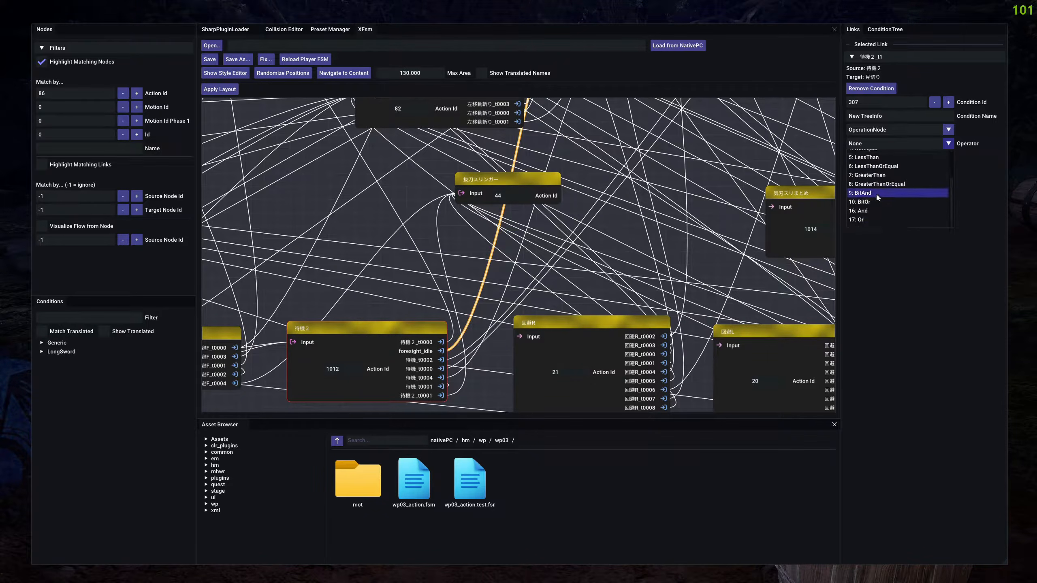
left_click(861, 209)
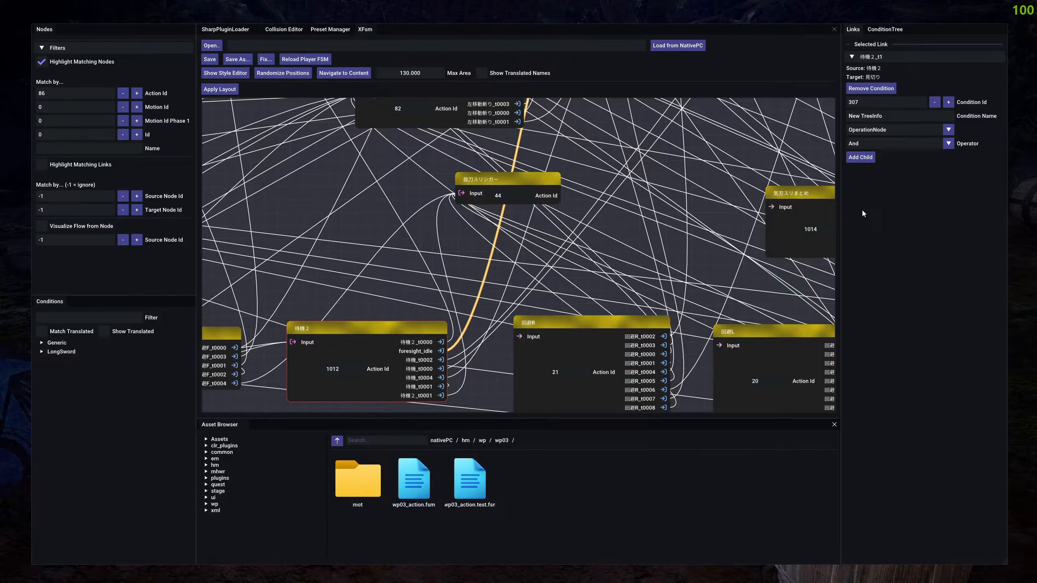
Add a VariableNode child to the And condition and set its variable's Property Name to R+○, copied from the Generic conditions.
left_click(859, 159)
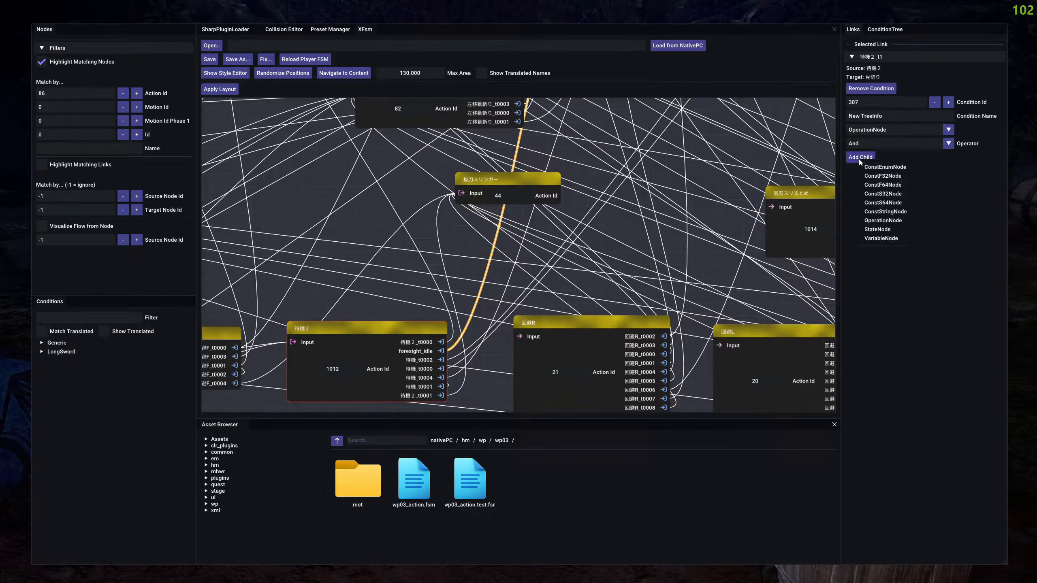
left_click(882, 239)
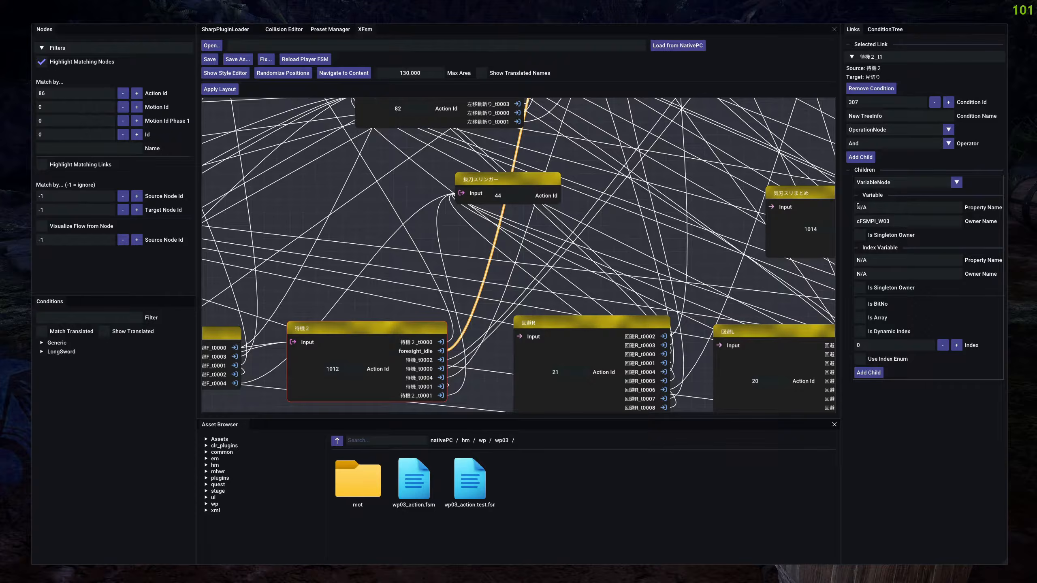
left_click(47, 344)
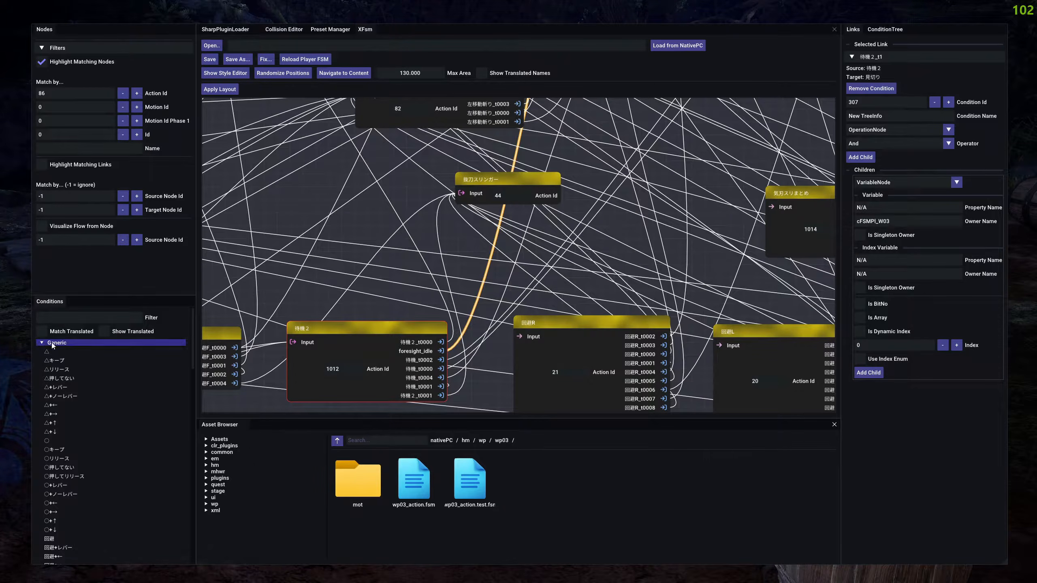
type("R+")
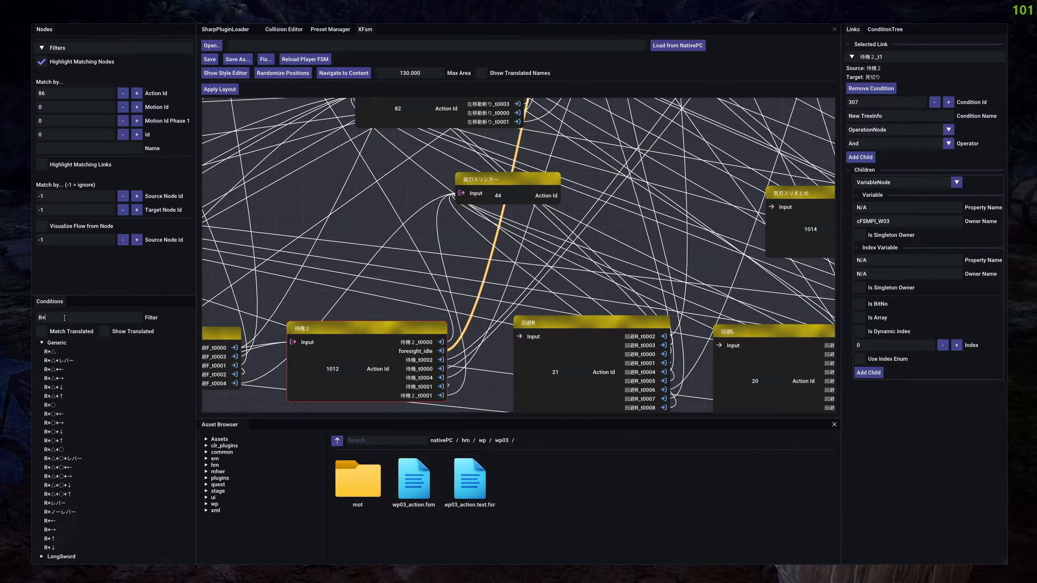
left_click(51, 406)
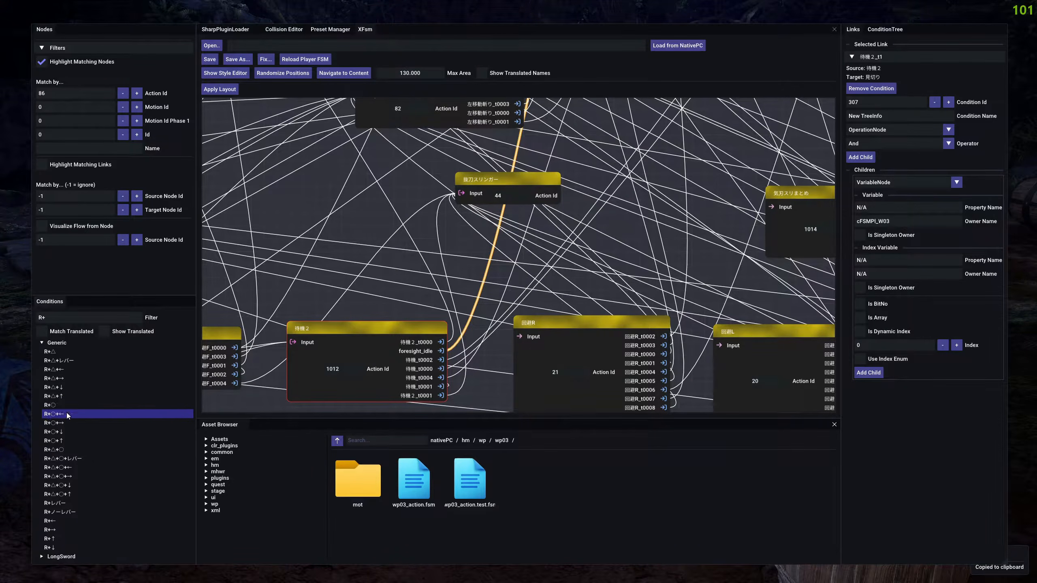
left_click(897, 207)
key("ctrl+a")
key("ctrl+v")
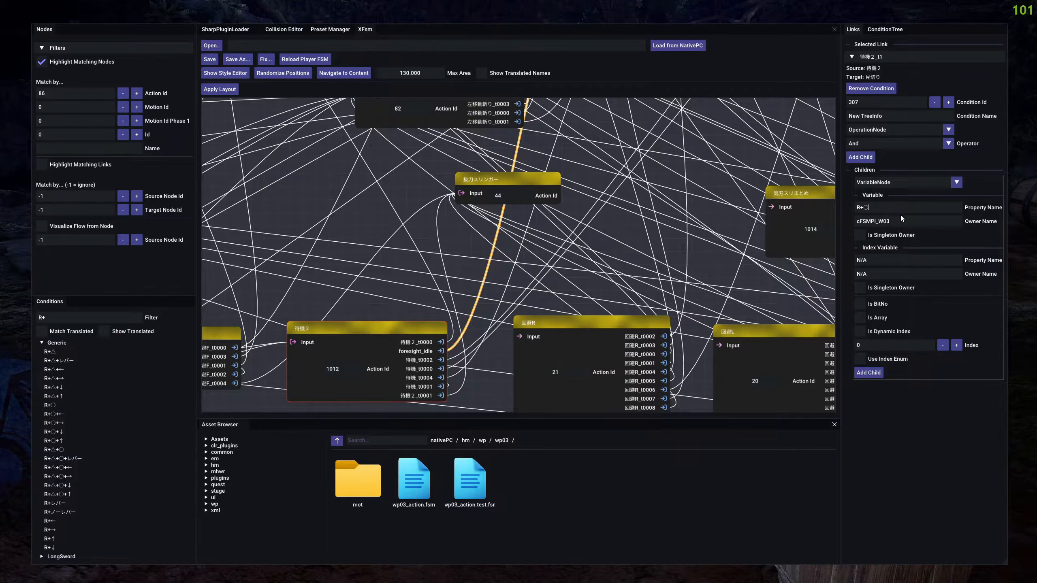
left_click_drag(914, 221, 843, 221)
left_click(992, 221)
left_click_drag(894, 207, 839, 209)
left_click(902, 207)
left_click(910, 222)
left_click_drag(915, 222, 855, 221)
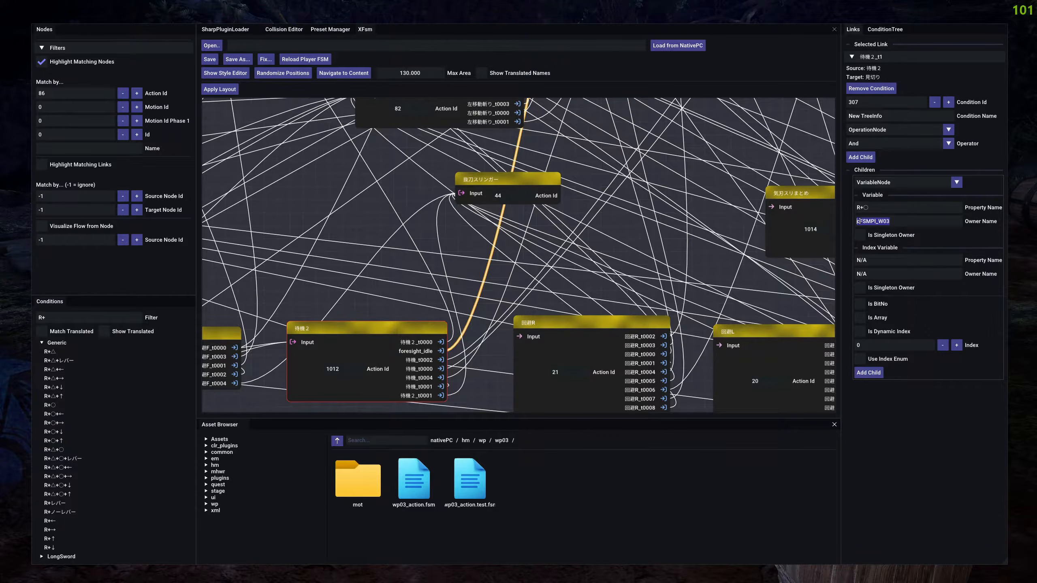
left_click(857, 222)
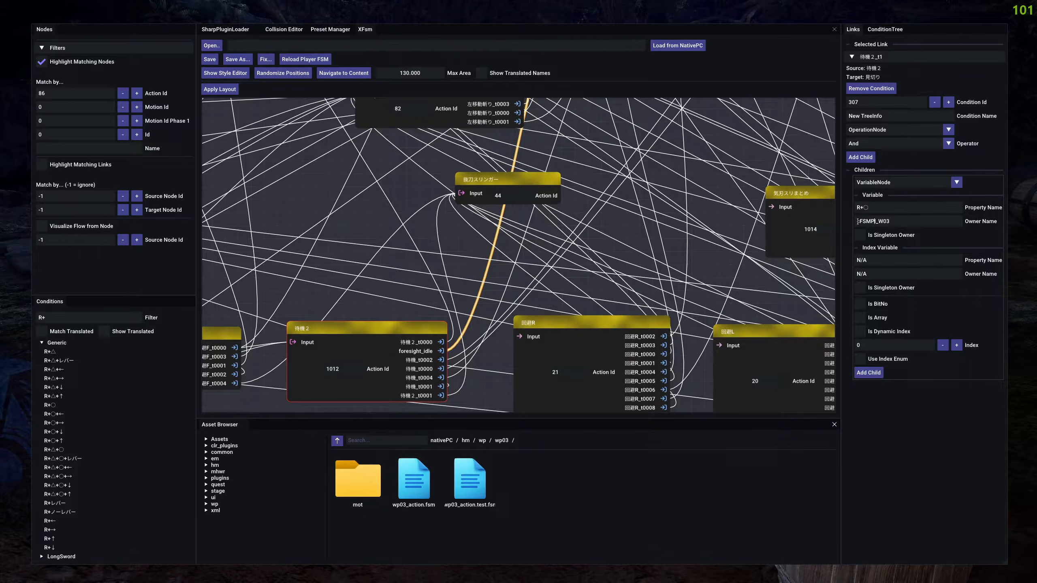
left_click_drag(857, 222, 884, 221)
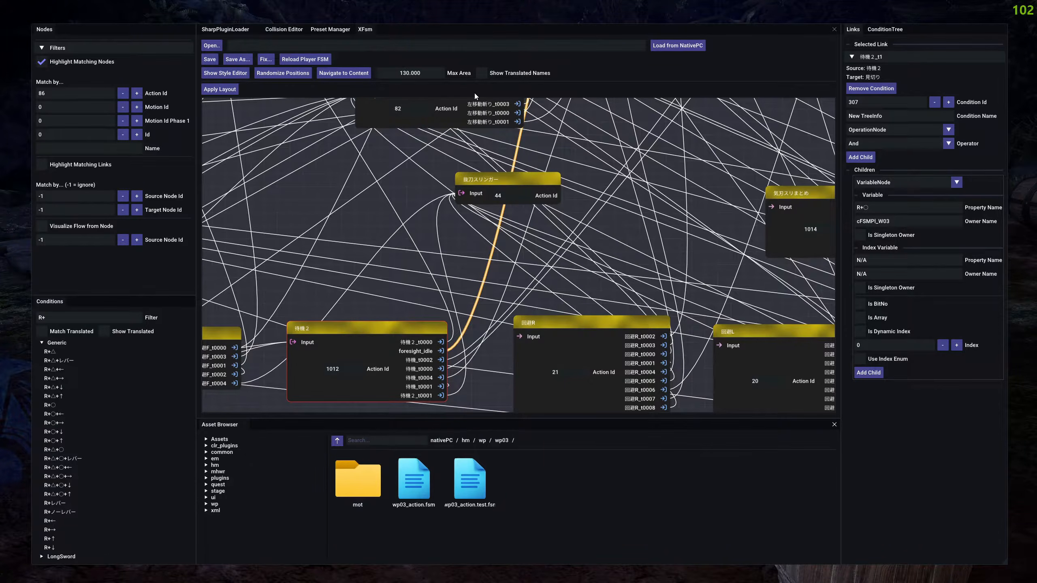
left_click_drag(383, 62, 366, 61)
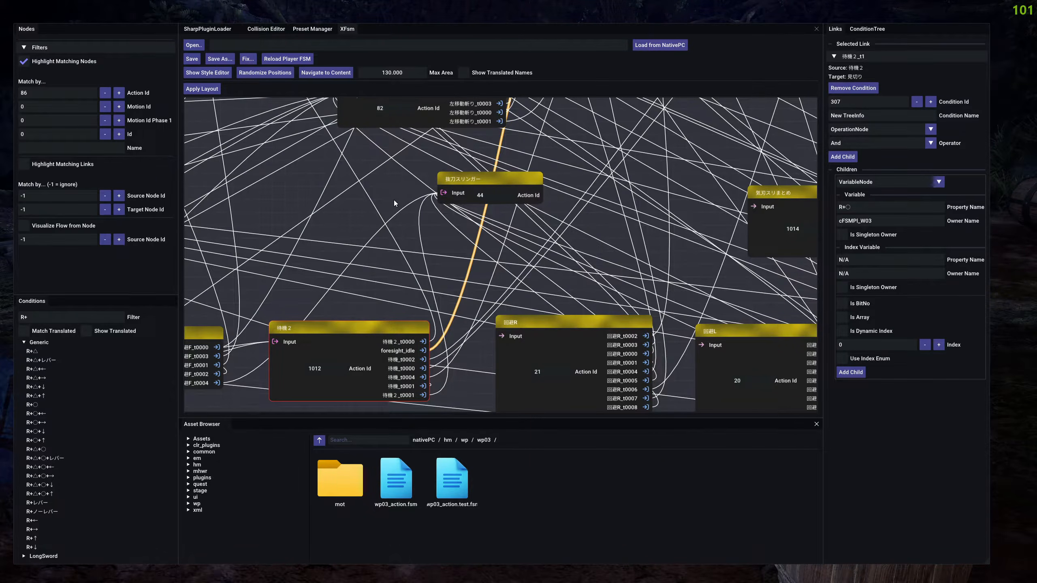
Hide the editor overlay to check the Long Sword's Foresight Slash input in the game, and show the overlay again.
key("F9")
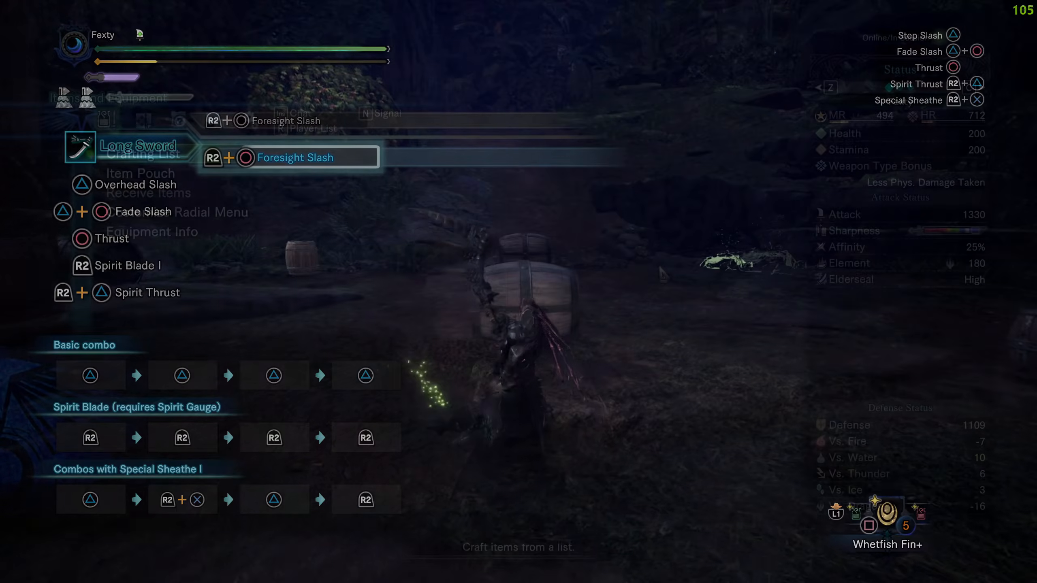
key("Escape")
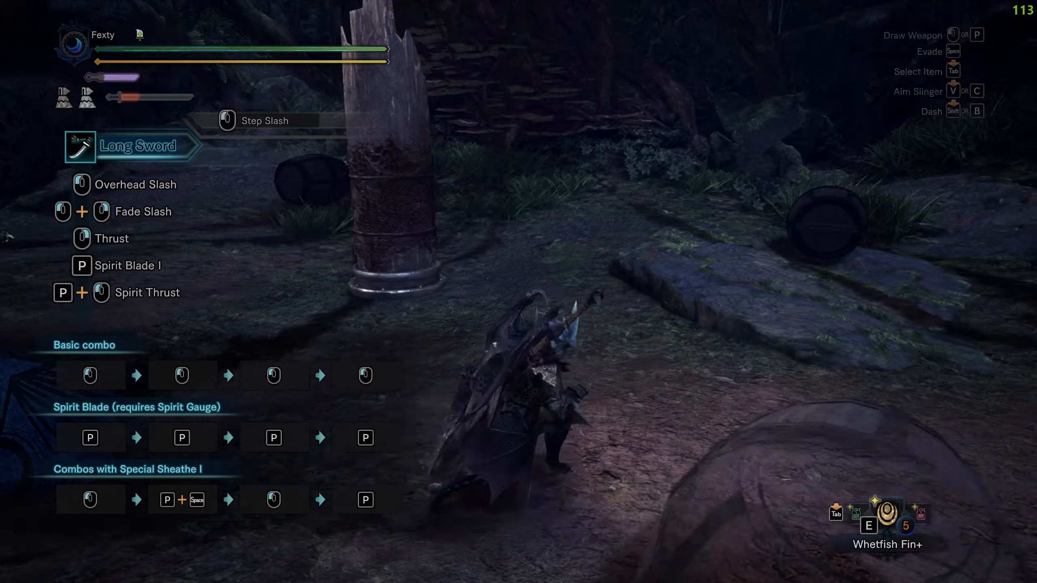
key("F9")
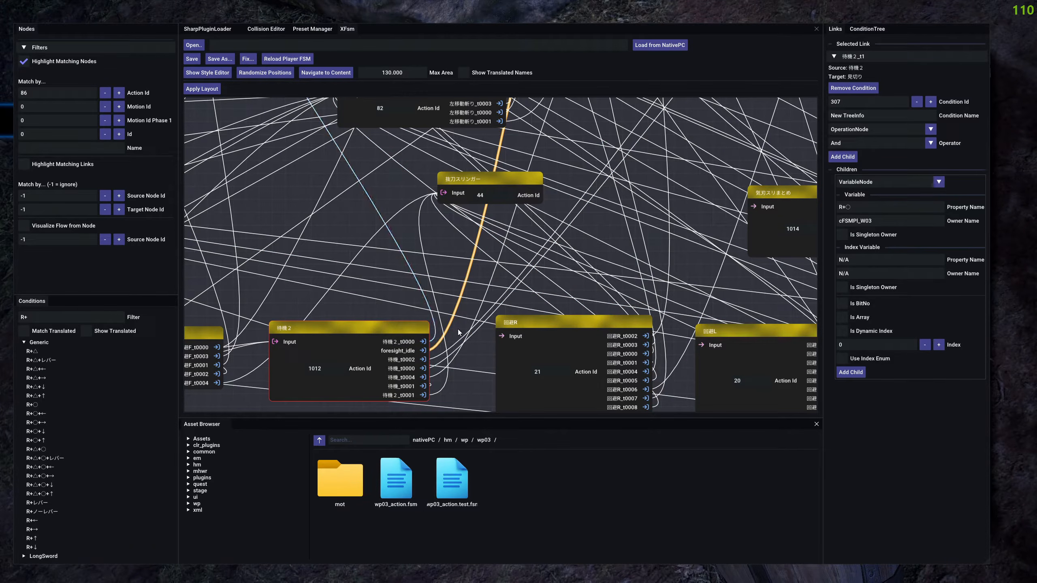
Show the LongSword conditions unfiltered with translated names and copy the condition "Aura level red or higher".
left_click(47, 341)
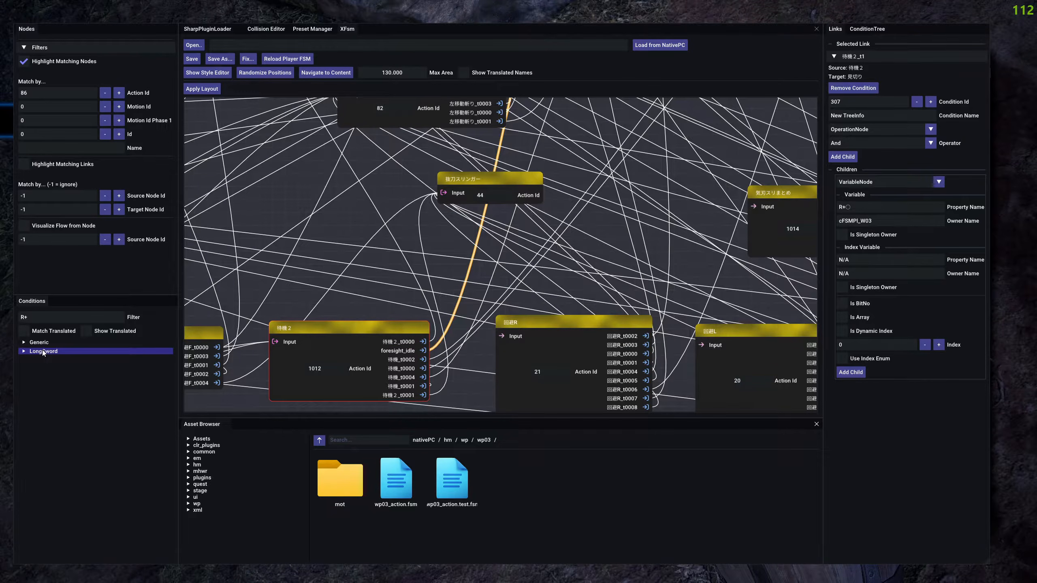
left_click(51, 351)
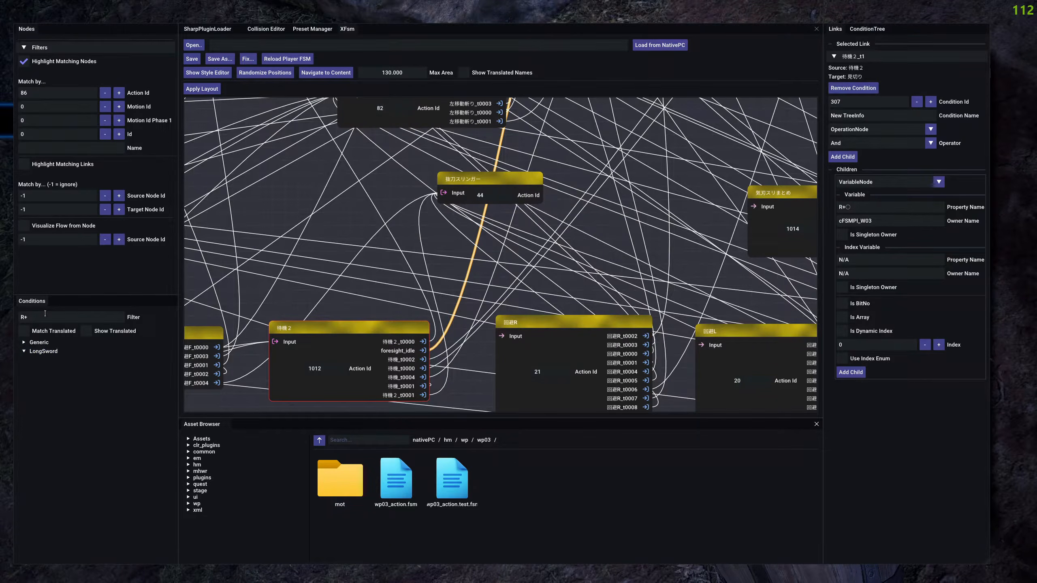
key("BackSpace")
left_click(93, 331)
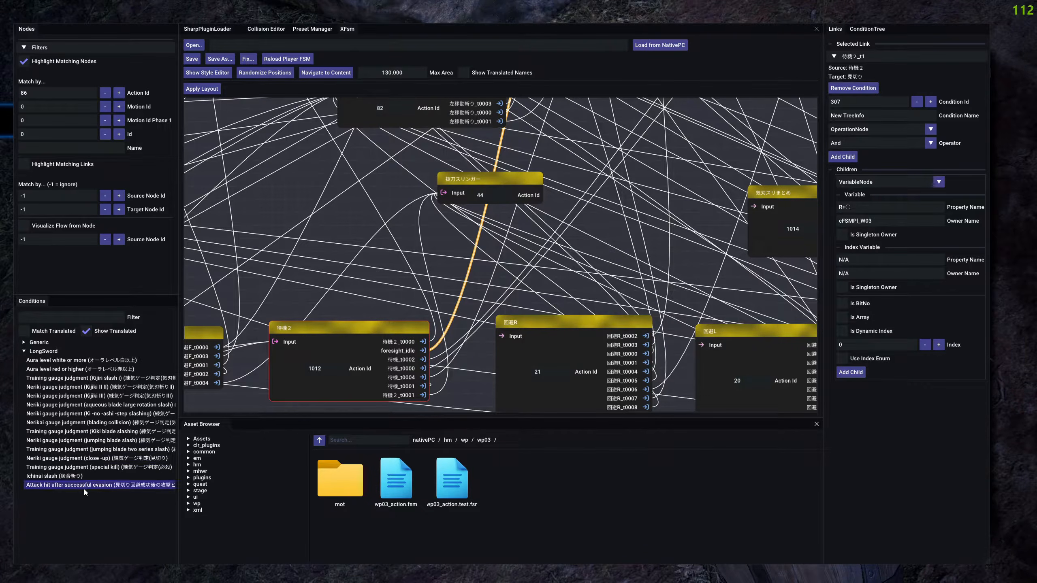
left_click(92, 360)
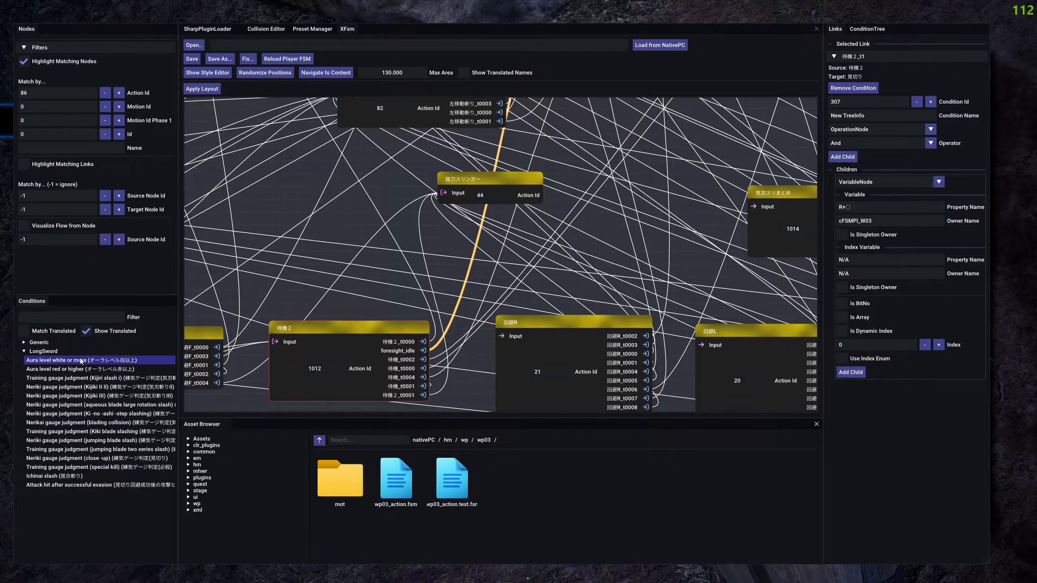
left_click(38, 369)
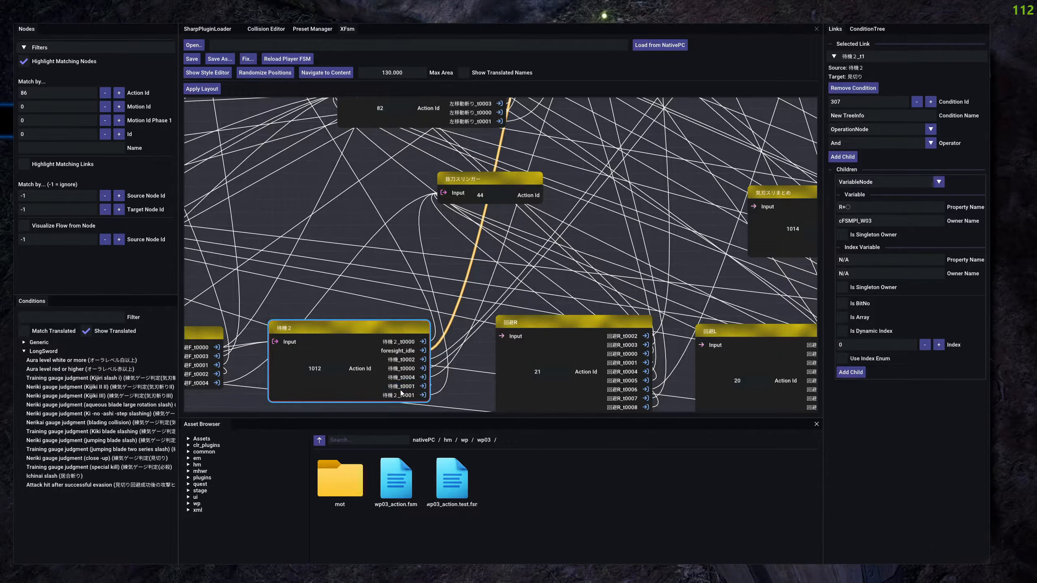
left_click(55, 367)
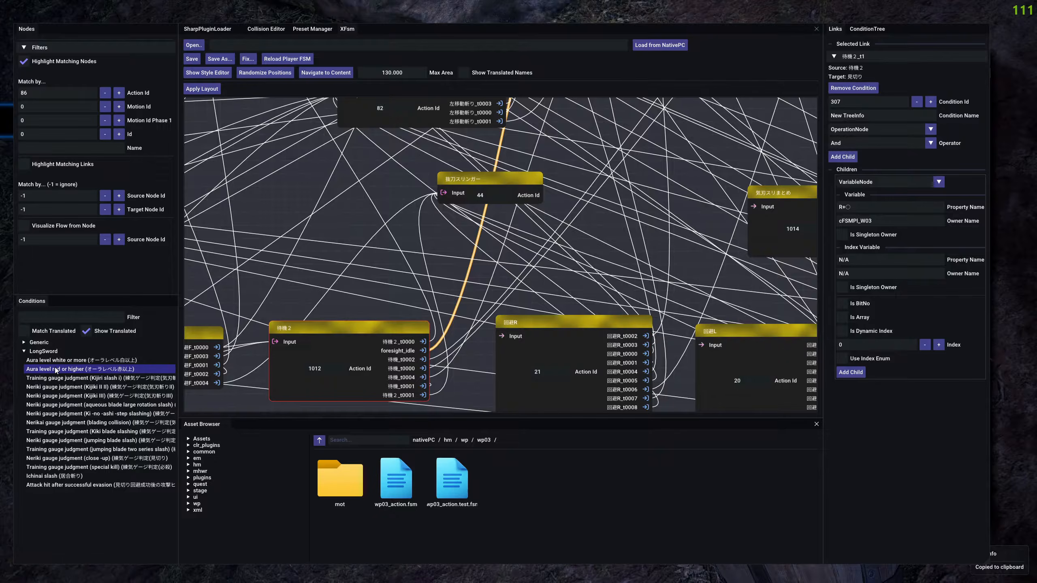
Add a second VariableNode child to the And condition and set its variable's Property Name to オーラレベル赤以上.
left_click_drag(907, 436, 903, 434)
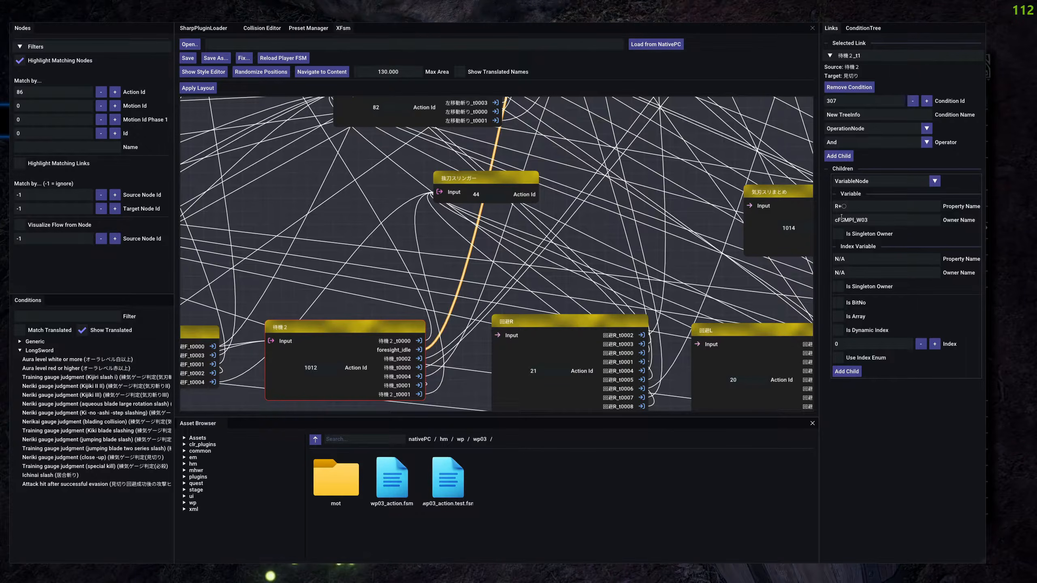
left_click(843, 155)
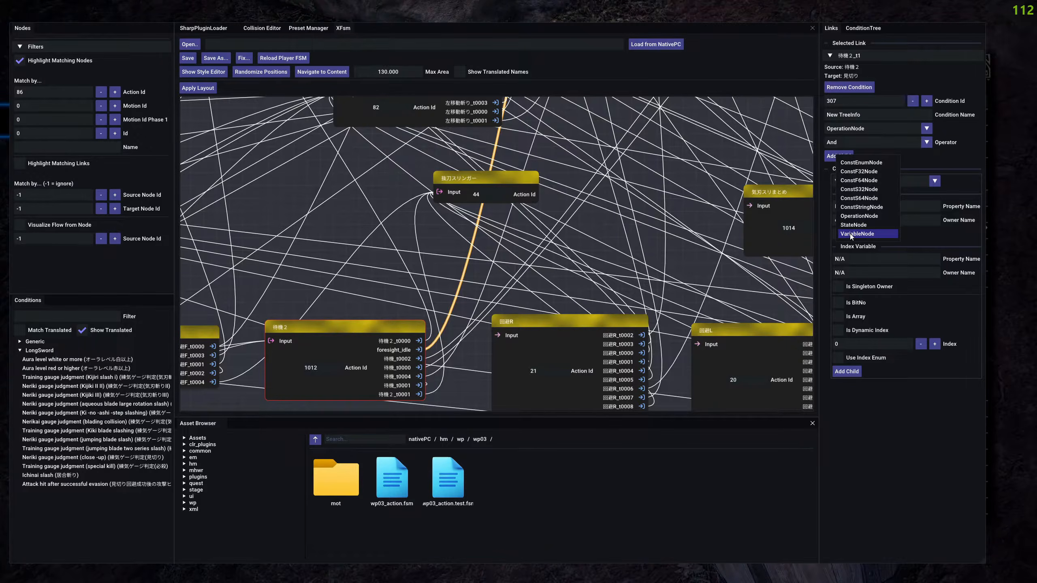
left_click(873, 233)
scroll(895, 335, "down", 1)
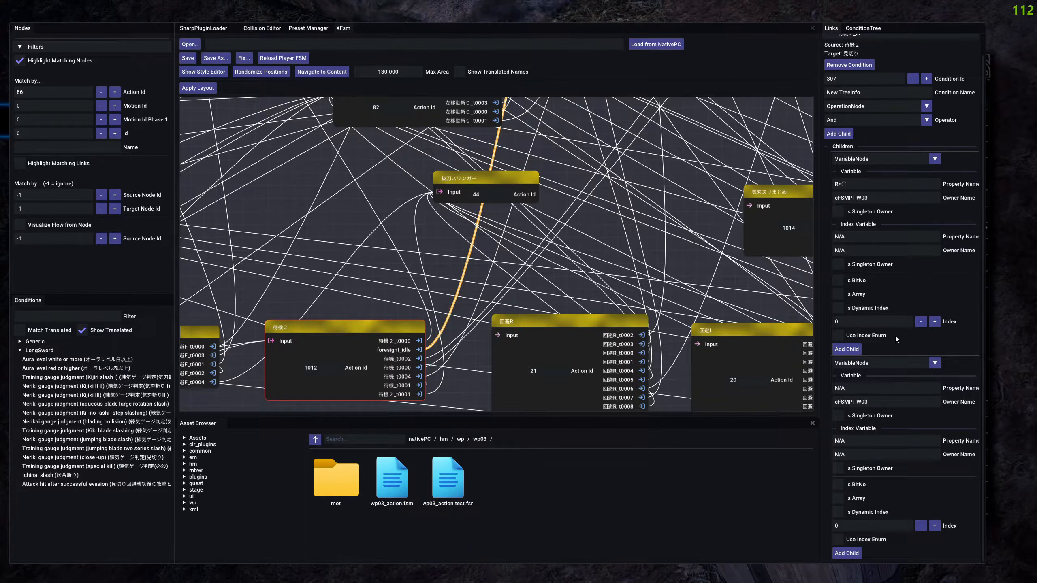
key("ctrl+a")
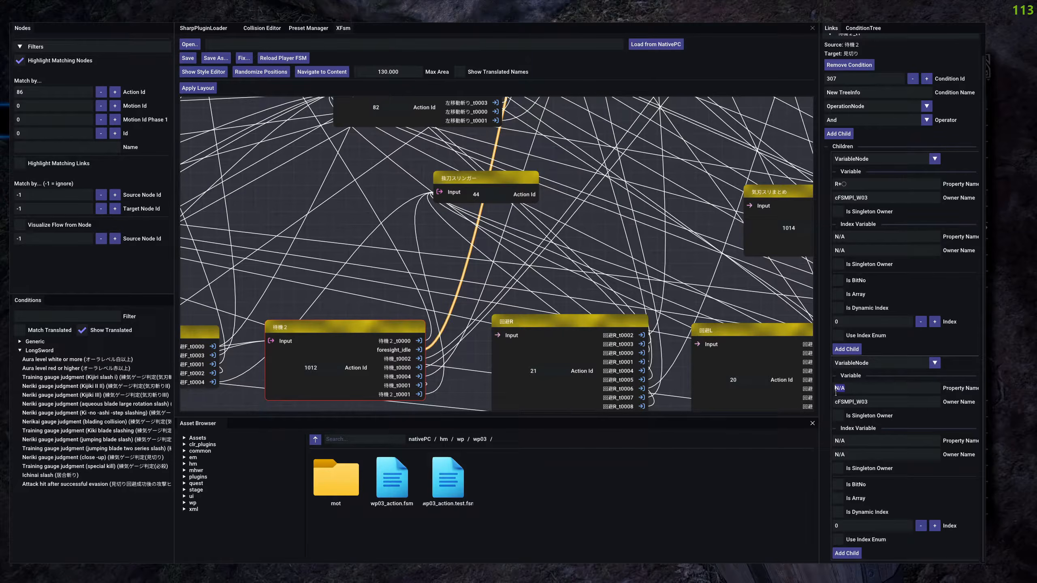
key("ctrl+v")
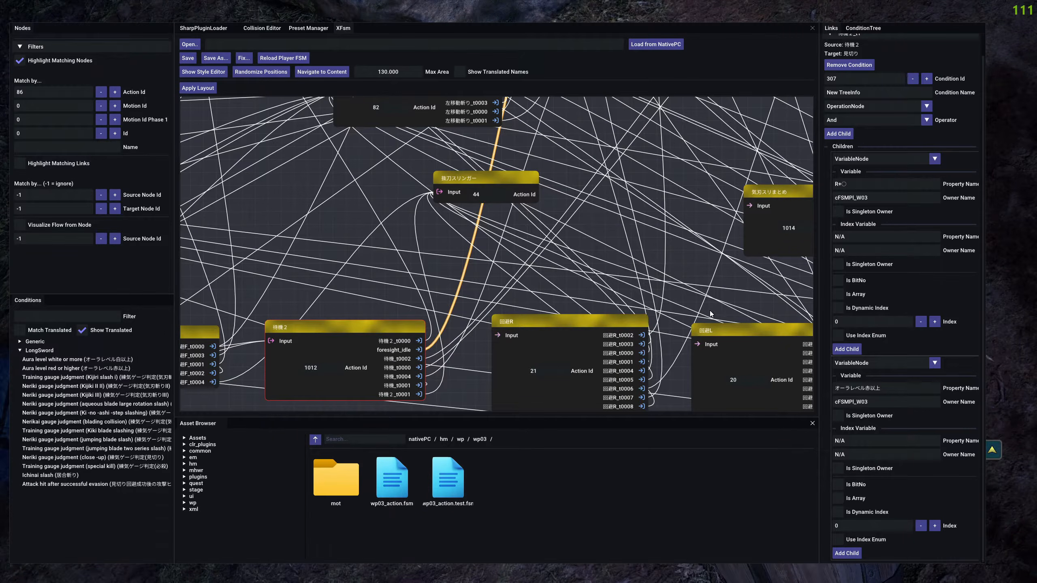
Hide the editor overlay and dismiss the open game menus to return to the hunter view.
key("F9")
key("Escape")
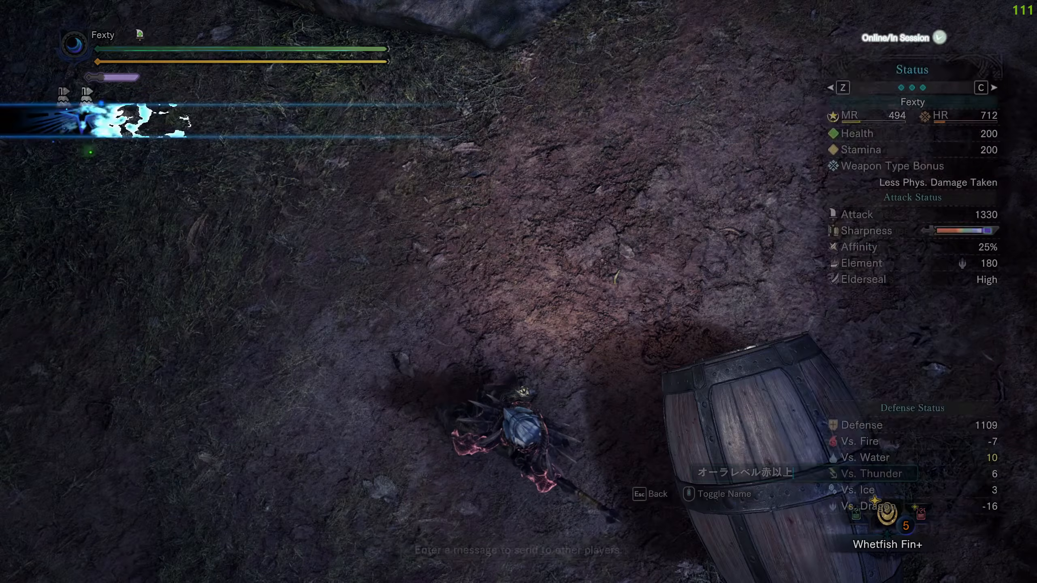
key("Escape")
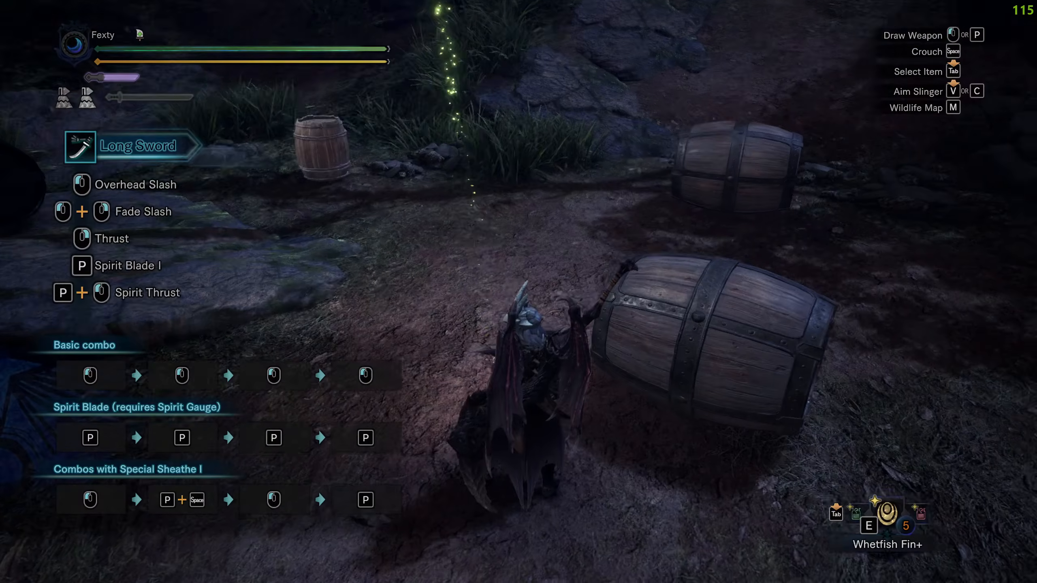
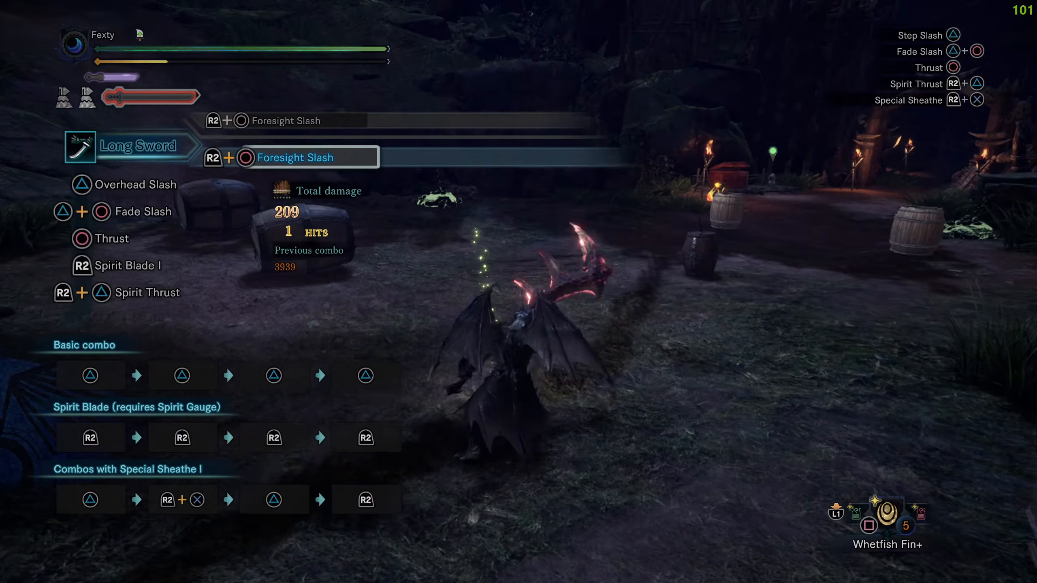
Show the editor overlay again and clear the selected link in the node graph.
key("F9")
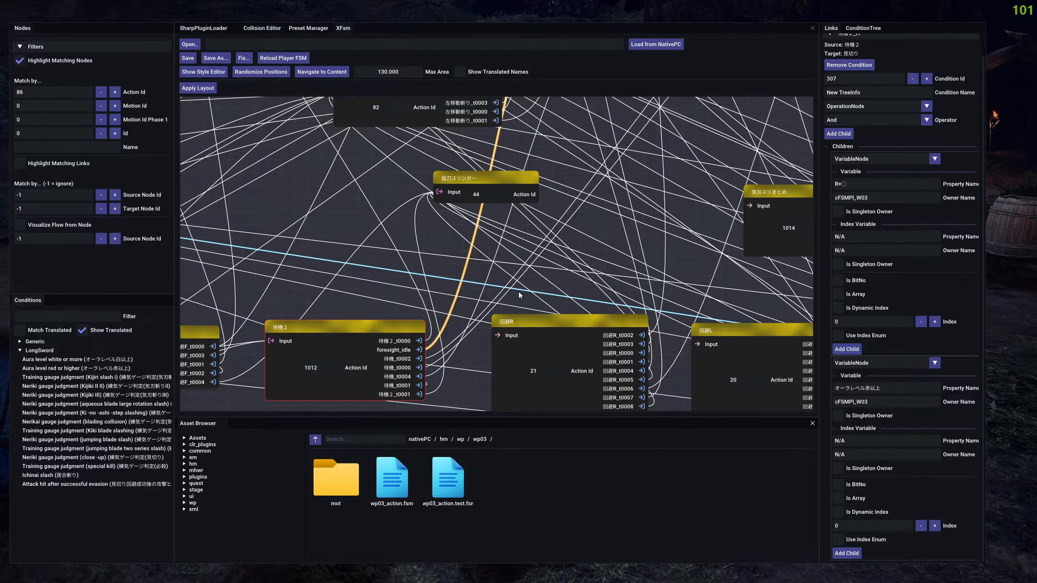
left_click(382, 313)
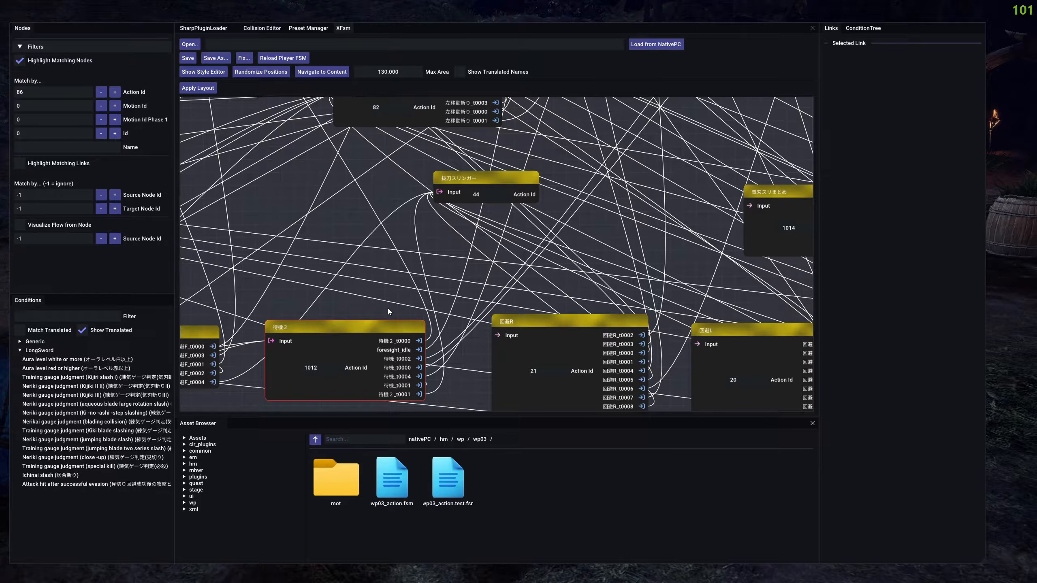
key("super")
Highlight the nodes matching Action Id 102 and move the 居合気刃 node slightly upward in the graph.
left_click_drag(608, 225, 568, 220)
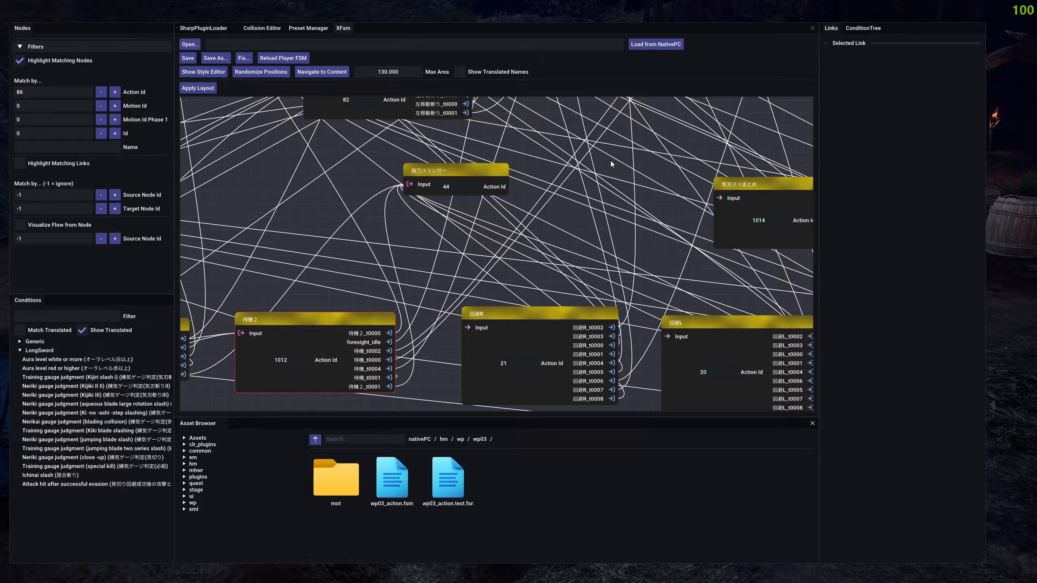
left_click_drag(547, 123, 603, 233)
left_click(604, 246)
scroll(610, 218, "down", 4)
scroll(611, 220, "up", 3)
left_click_drag(641, 135, 596, 366)
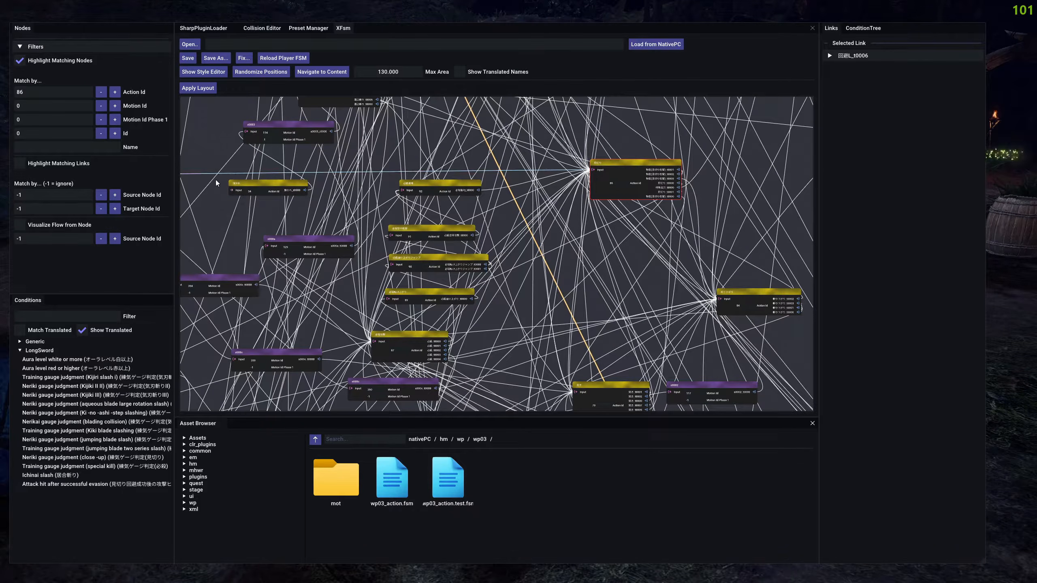
left_click(44, 90)
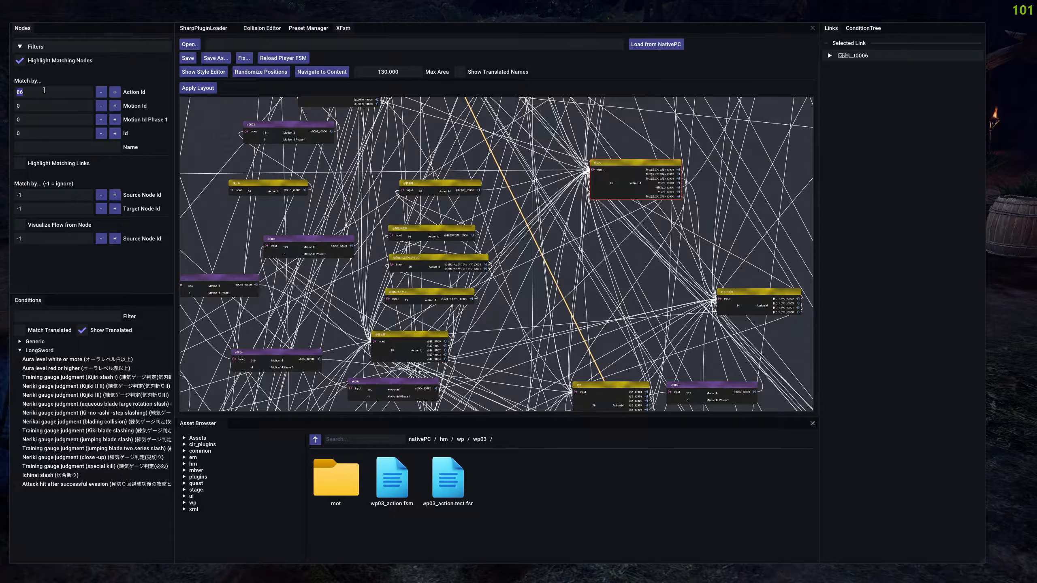
type("102")
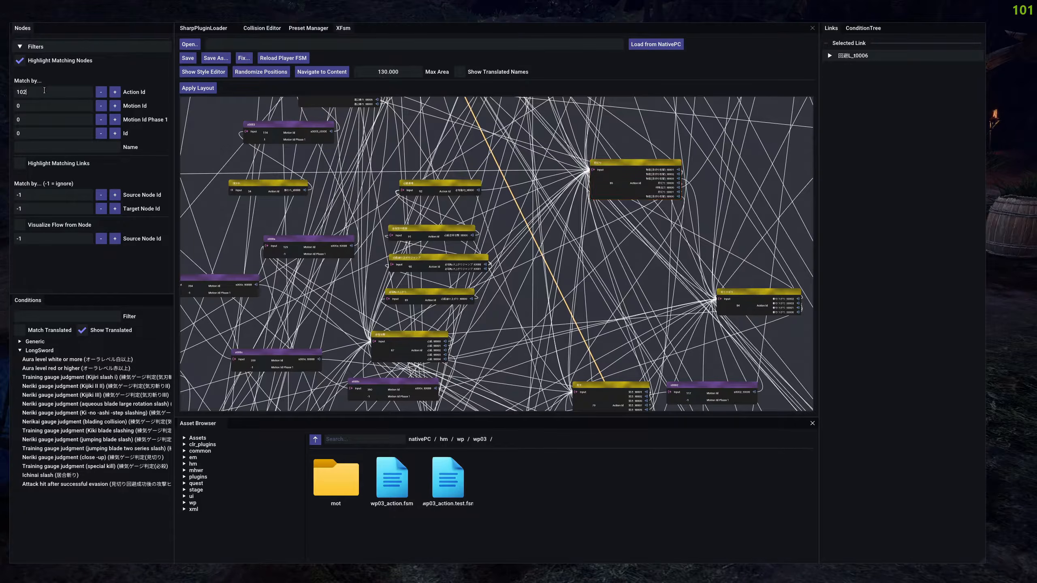
scroll(397, 160, "down", 4)
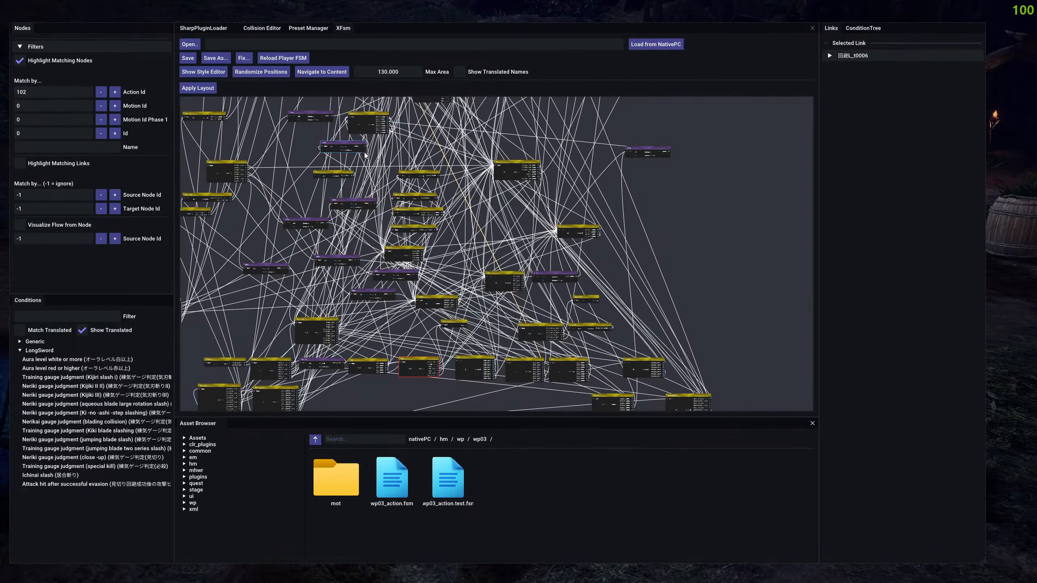
left_click(510, 163)
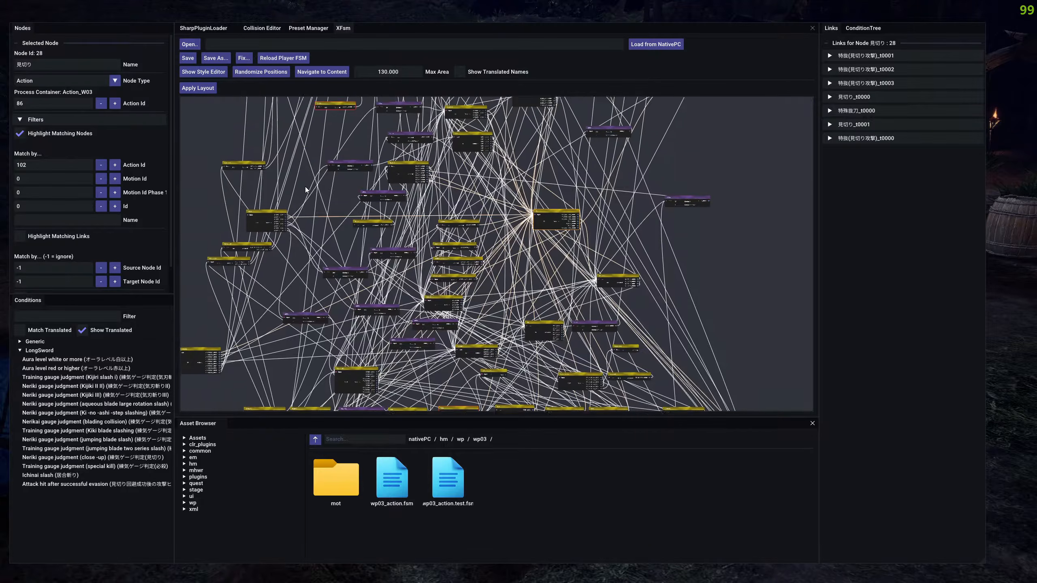
scroll(399, 221, "up", 8)
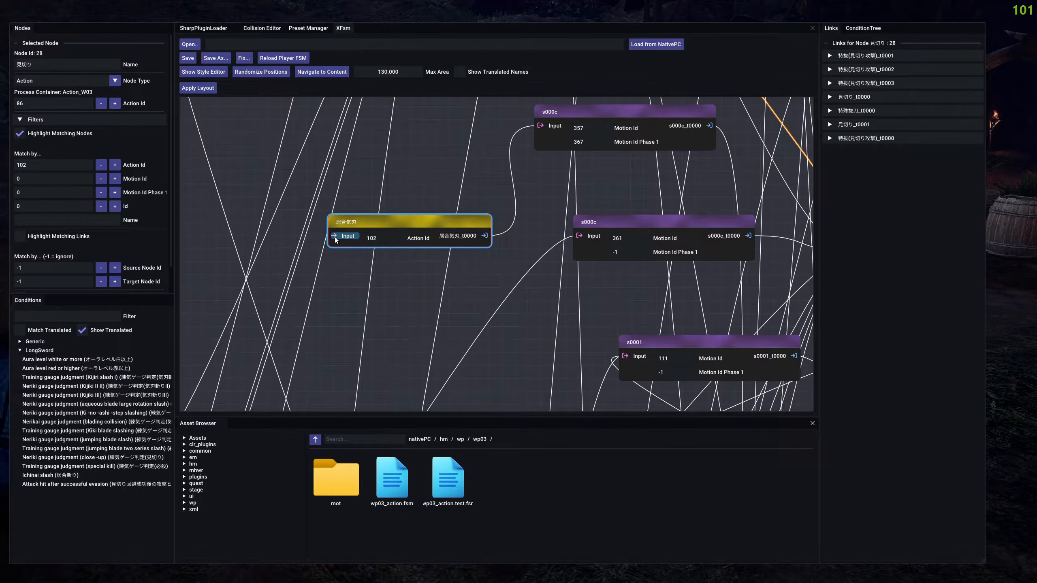
left_click_drag(353, 230, 371, 207)
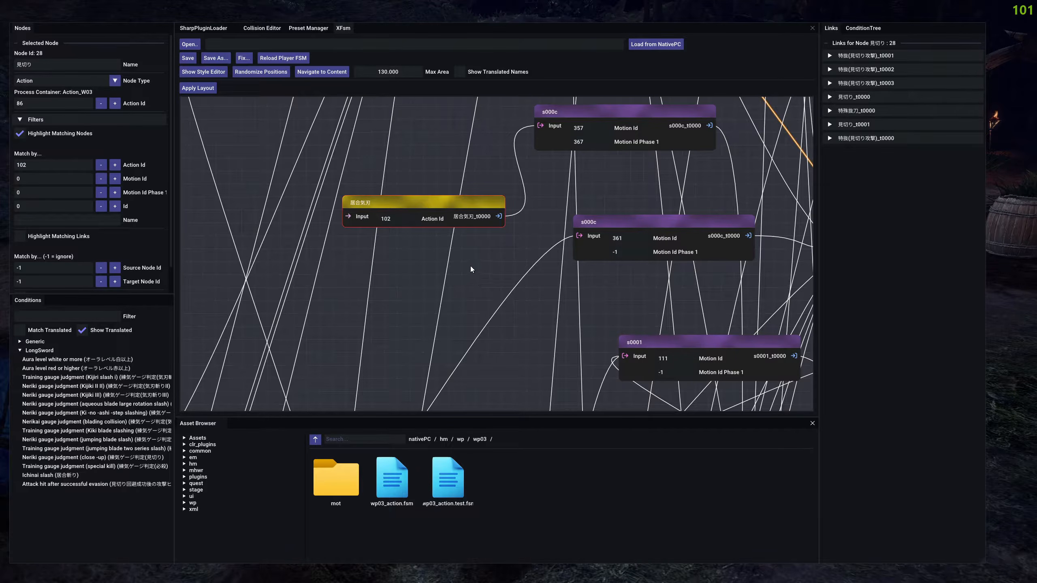
Return to the 見切り node and expand its 見切り_t0001 link to examine the target and condition.
left_click_drag(477, 267, 428, 239)
scroll(429, 240, "down", 5)
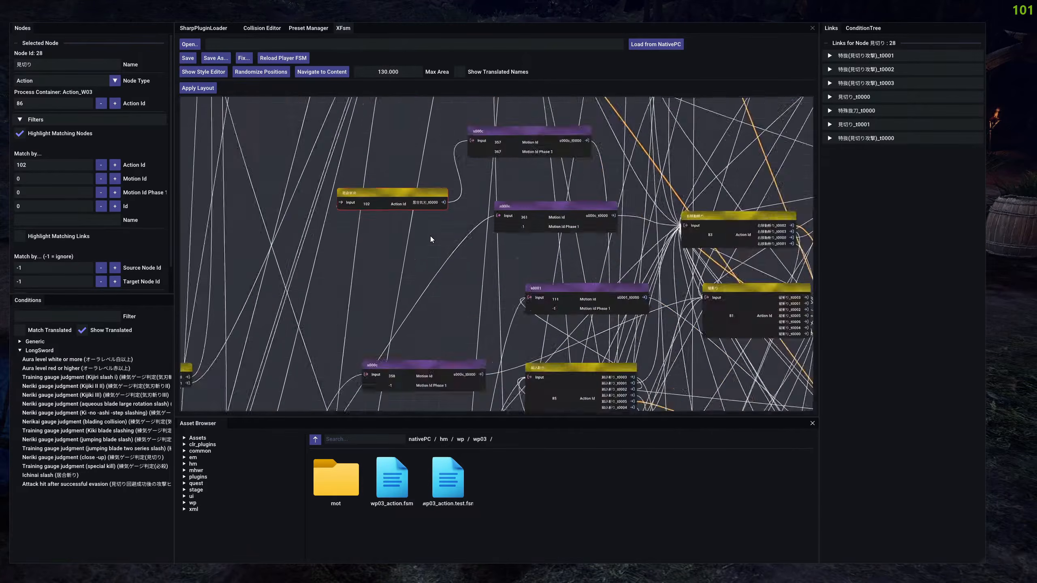
left_click_drag(427, 238, 384, 223)
scroll(359, 215, "up", 3)
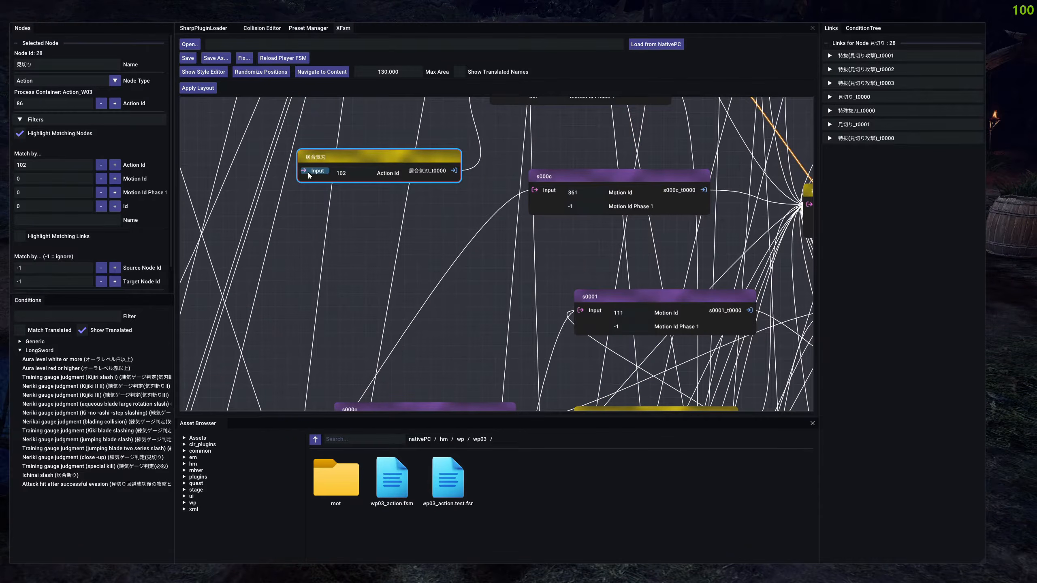
left_click_drag(357, 247, 326, 199)
scroll(400, 207, "down", 3)
left_click_drag(420, 251, 242, 180)
left_click_drag(682, 281, 546, 224)
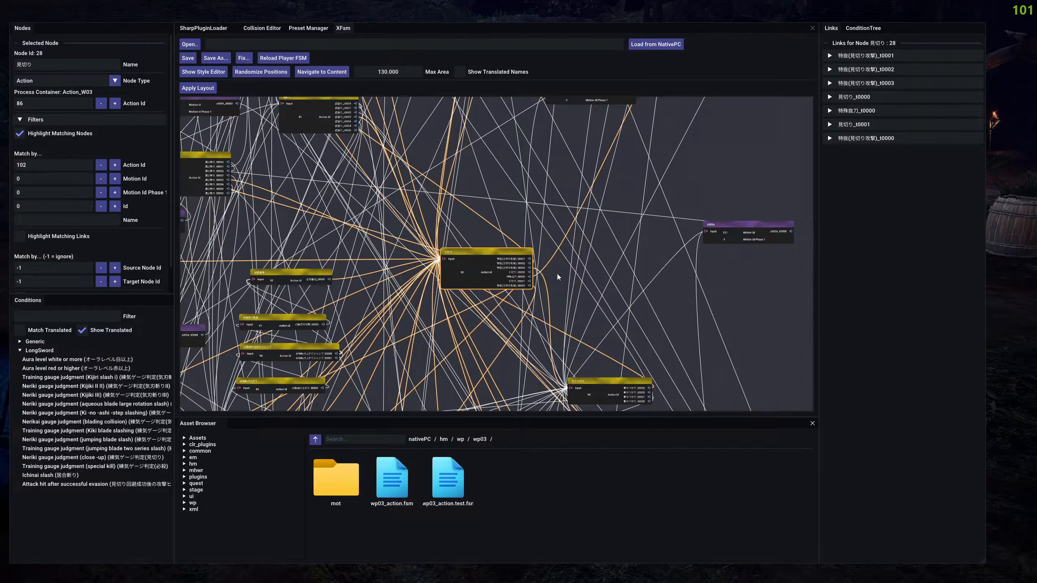
scroll(558, 277, "up", 5)
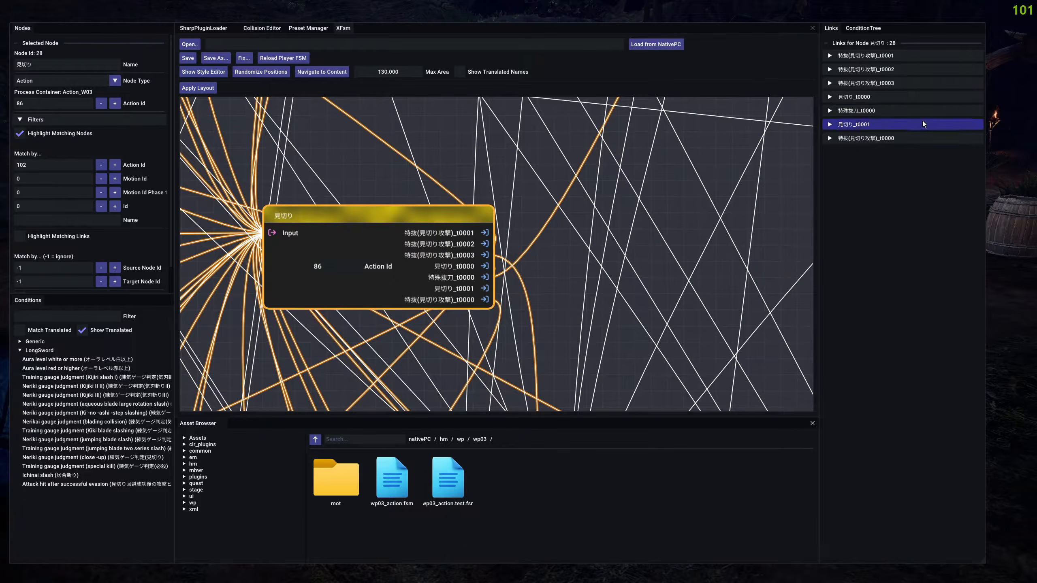
left_click(887, 124)
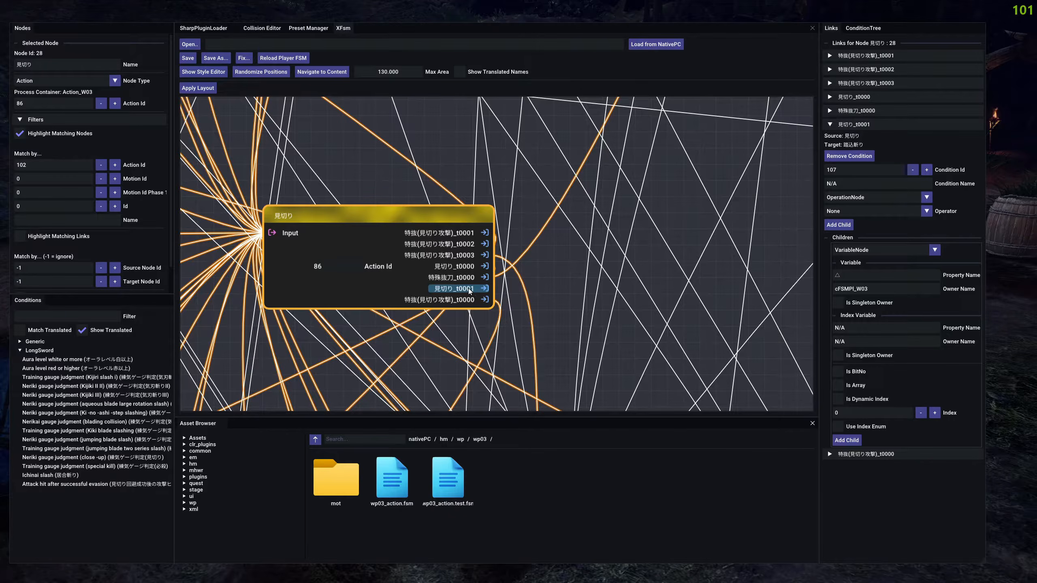
Reconnect the 見切り_t0001 output of 見切り to the input of the 居合気刃 node and select the new link.
scroll(469, 289, "down", 5)
left_click_drag(469, 288, 293, 172)
left_click_drag(661, 250, 316, 145)
scroll(388, 259, "up", 3)
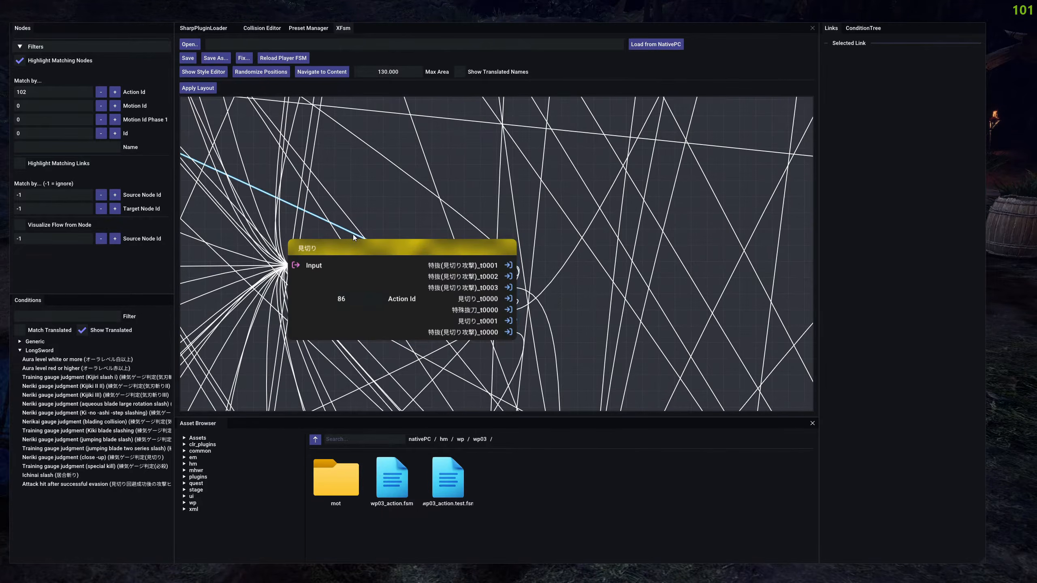
left_click(346, 230)
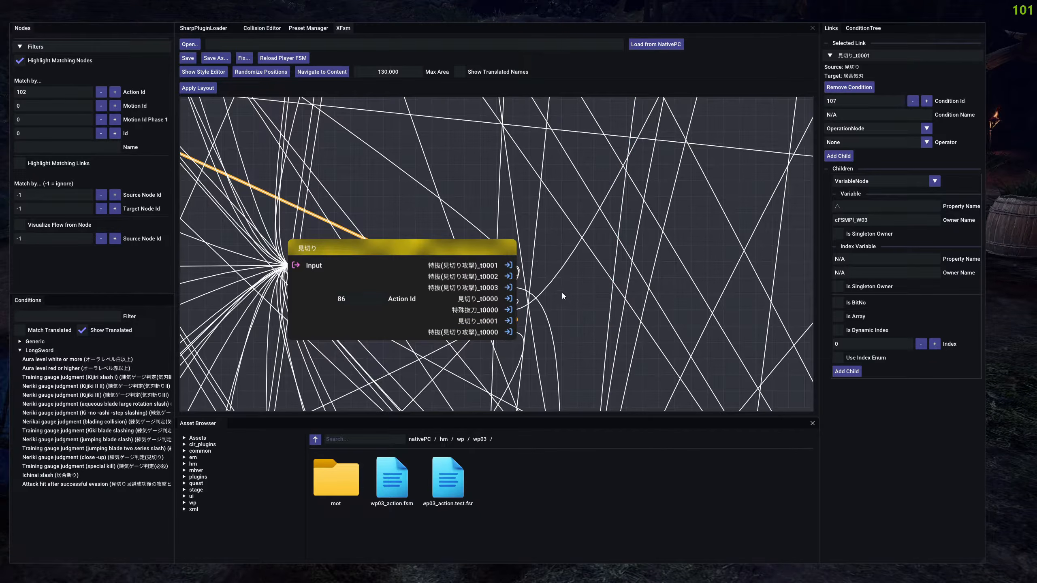
Reload the player FSM, hide the overlay to test Foresight Slash into Iai Spirit Slash in the game, and show the overlay again.
scroll(483, 177, "down", 3)
left_click_drag(462, 163, 561, 178)
scroll(561, 179, "down", 2)
left_click_drag(440, 141, 512, 257)
left_click(512, 257)
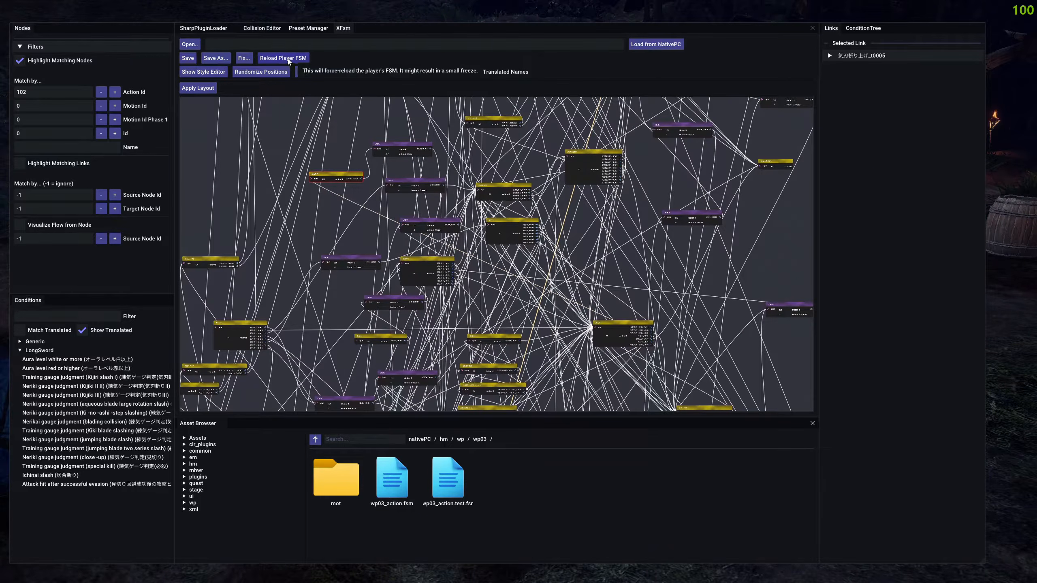
key("F9")
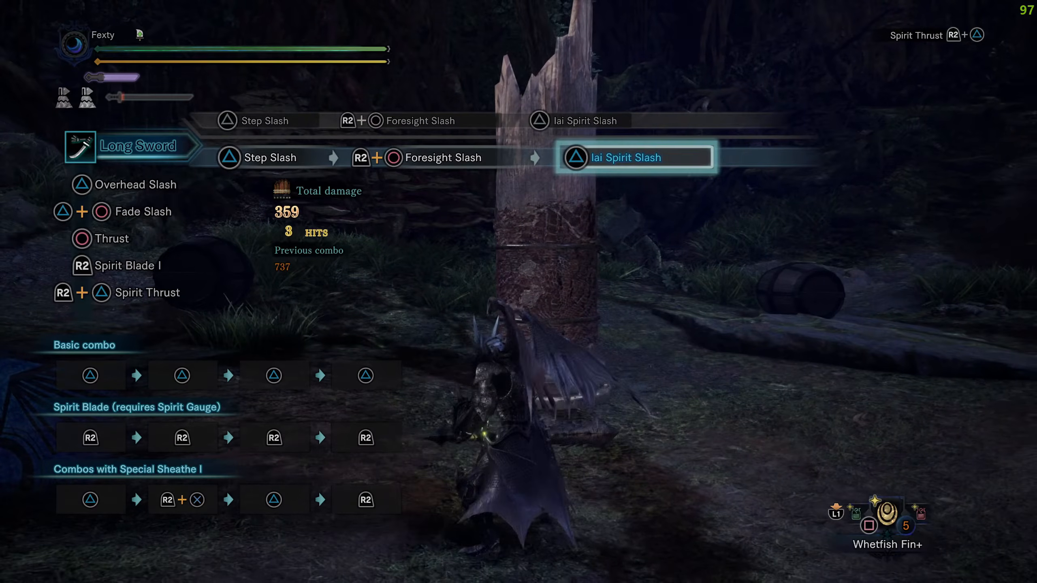
key("F9")
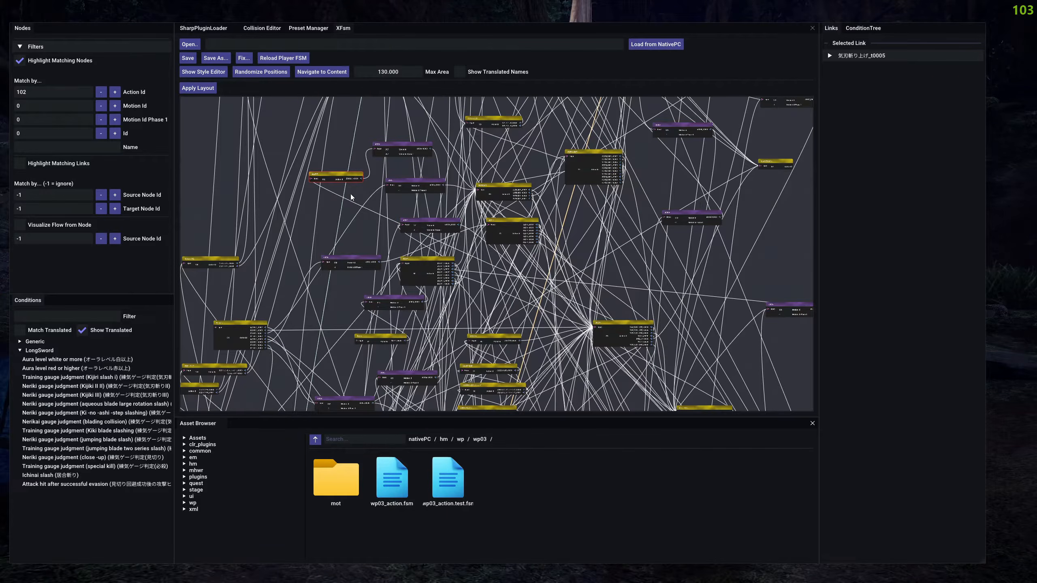
Select the 居合気刃_t0000 link leaving the 居合気刃 node and expand it to examine its condition.
left_click_drag(353, 188, 343, 204)
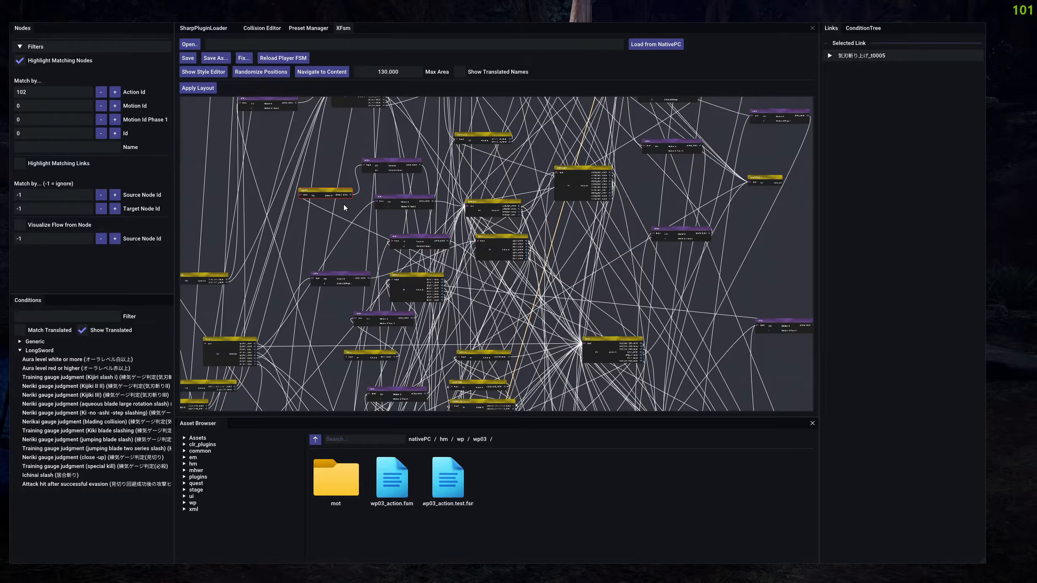
scroll(344, 204, "up", 5)
left_click(326, 193)
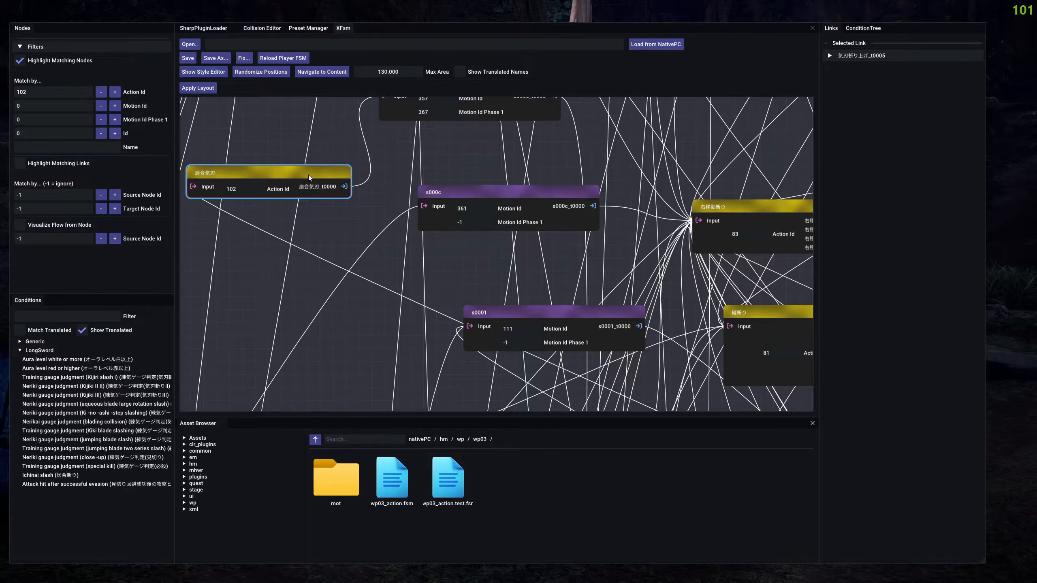
left_click(369, 165)
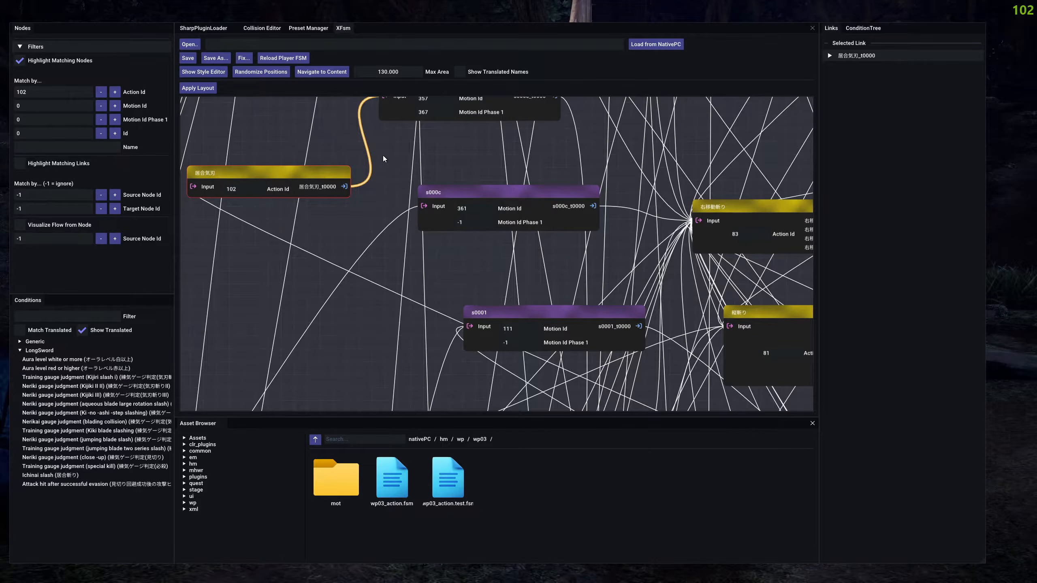
left_click(853, 56)
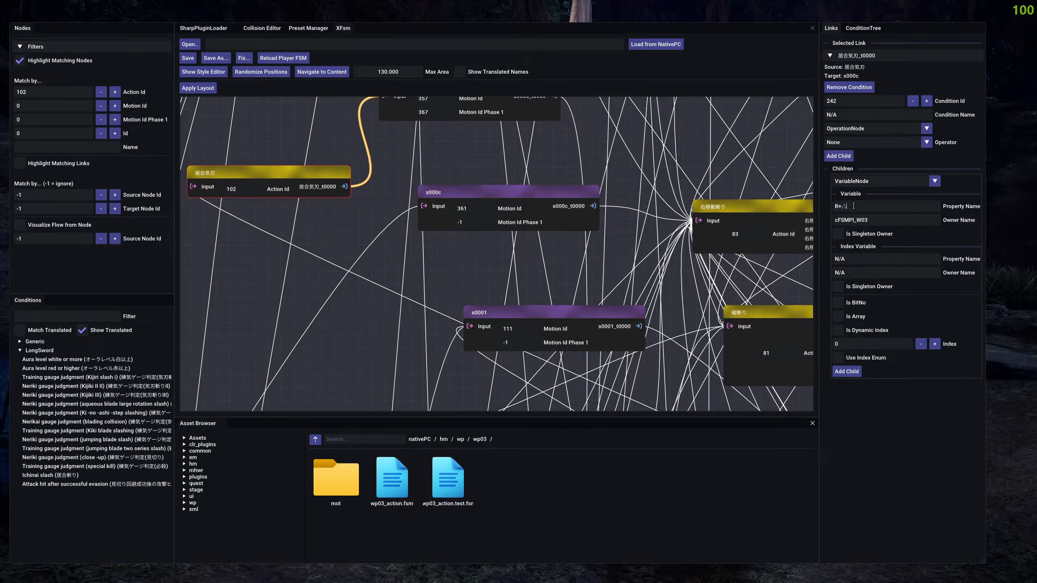
Insert a new link after 居合気刃_t0000 on the 居合気刃 node and clear the selection.
right_click(316, 186)
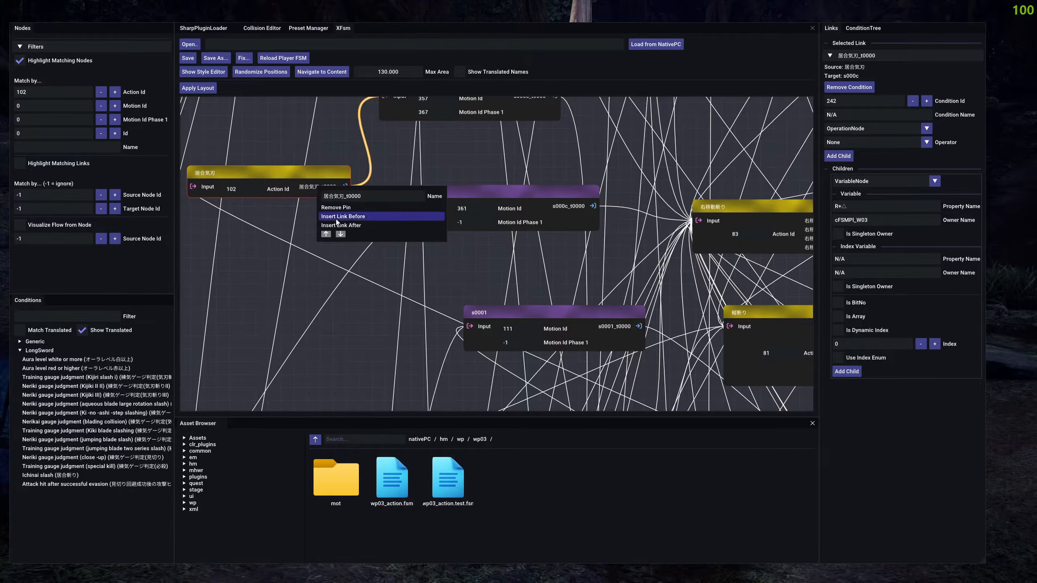
left_click(358, 225)
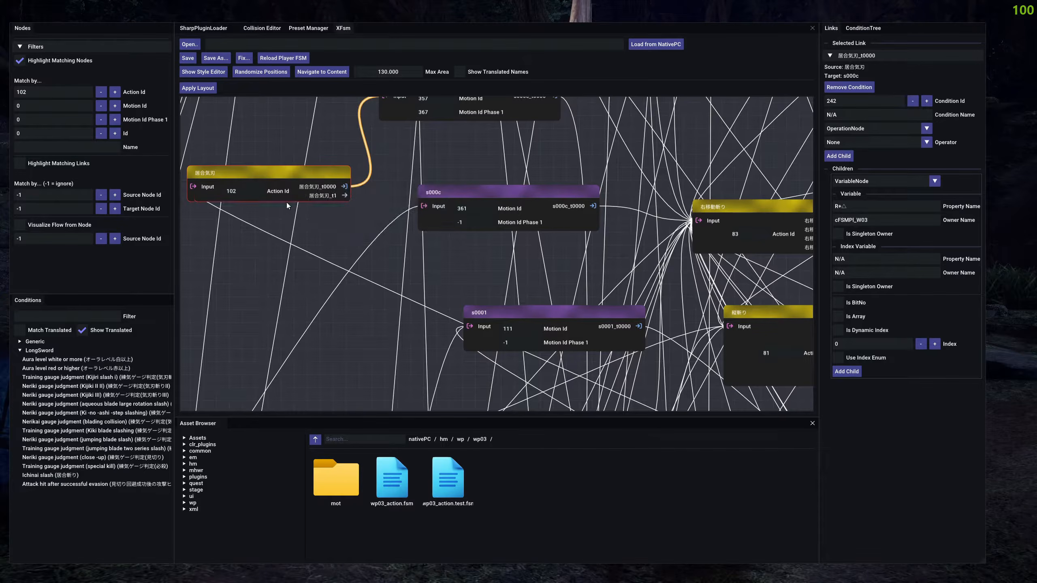
left_click(342, 226)
Highlight the nodes matching Action Id 69 and shift the 気刃大回転斬り node slightly in the graph.
scroll(342, 225, "down", 3)
scroll(342, 223, "down", 3)
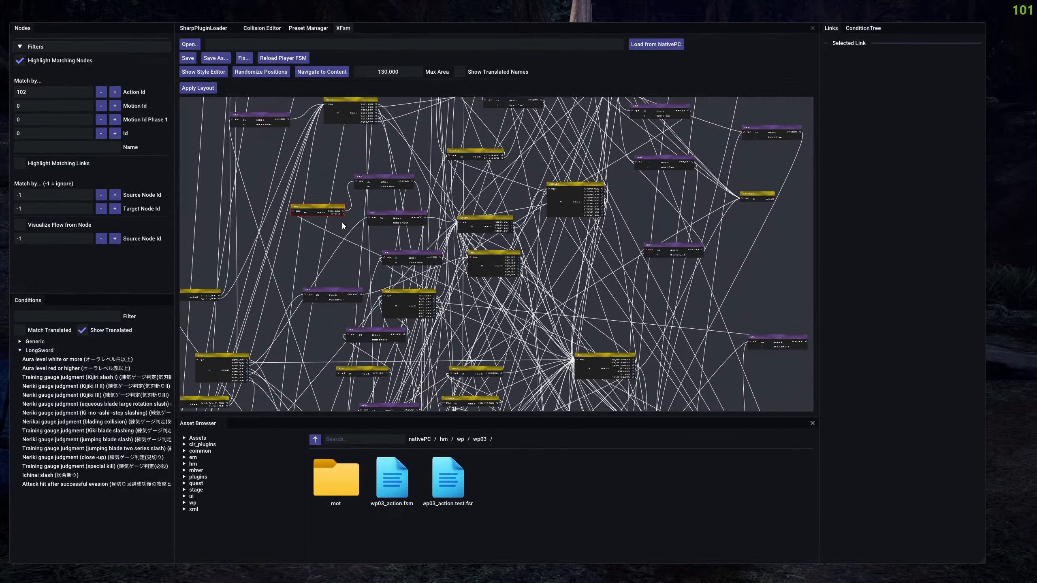
left_click(41, 90)
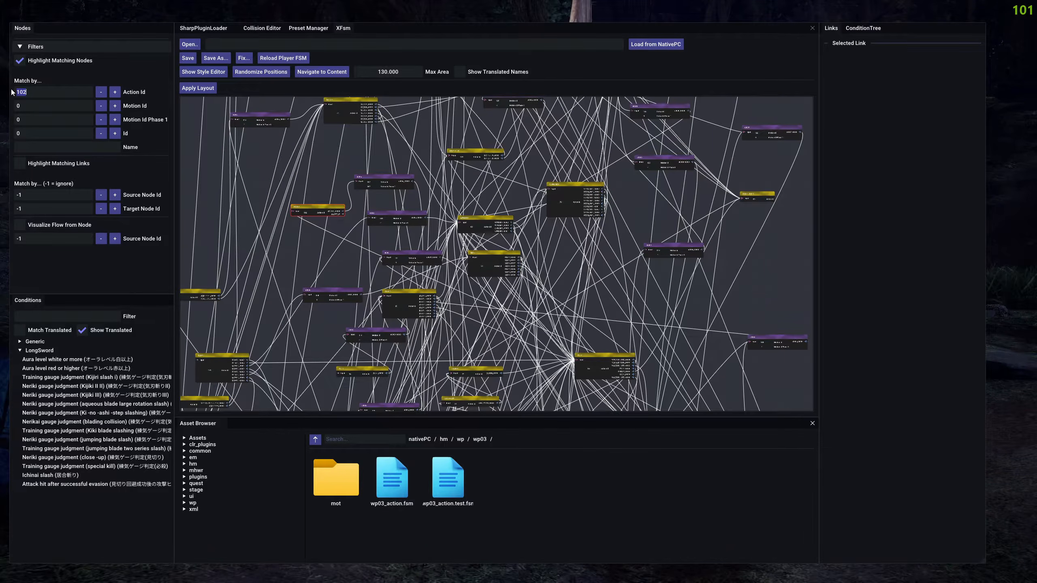
type("69")
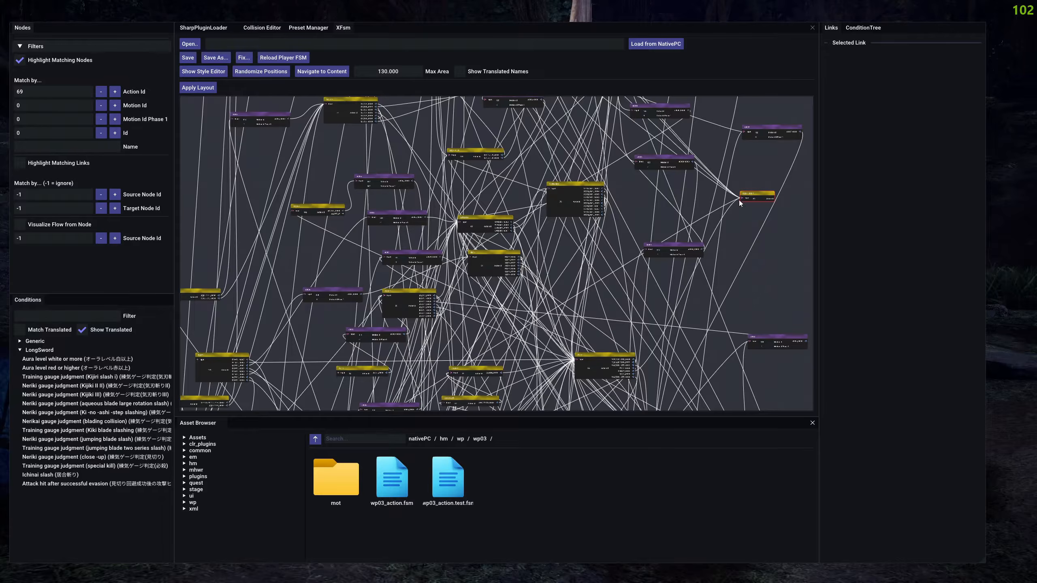
left_click_drag(763, 193, 754, 200)
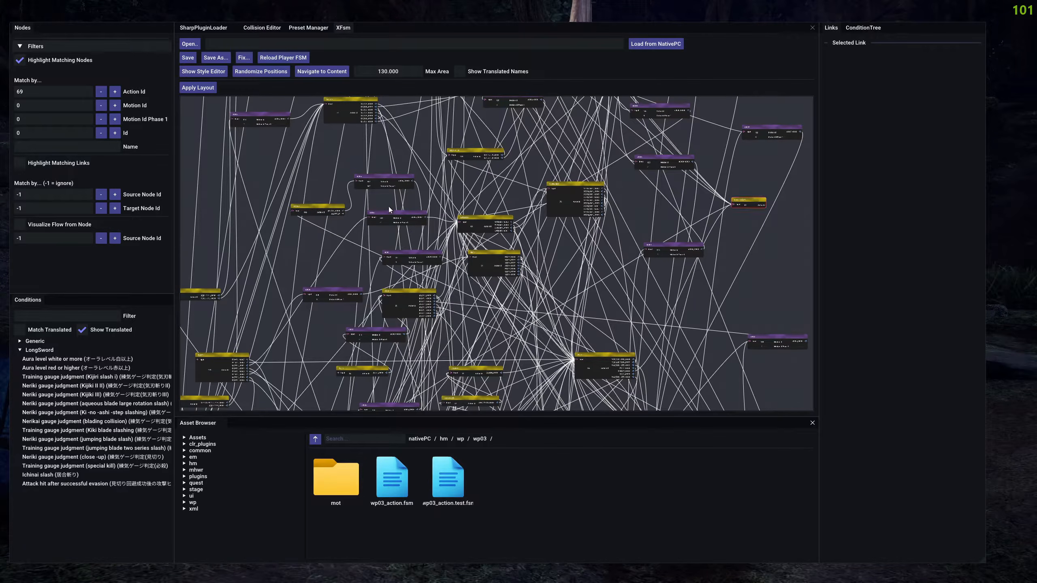
Connect the 居合気刃_t1 output of 居合気刃 to the input of the 気刃大回転斬り node.
scroll(331, 217, "up", 4)
left_click(351, 207)
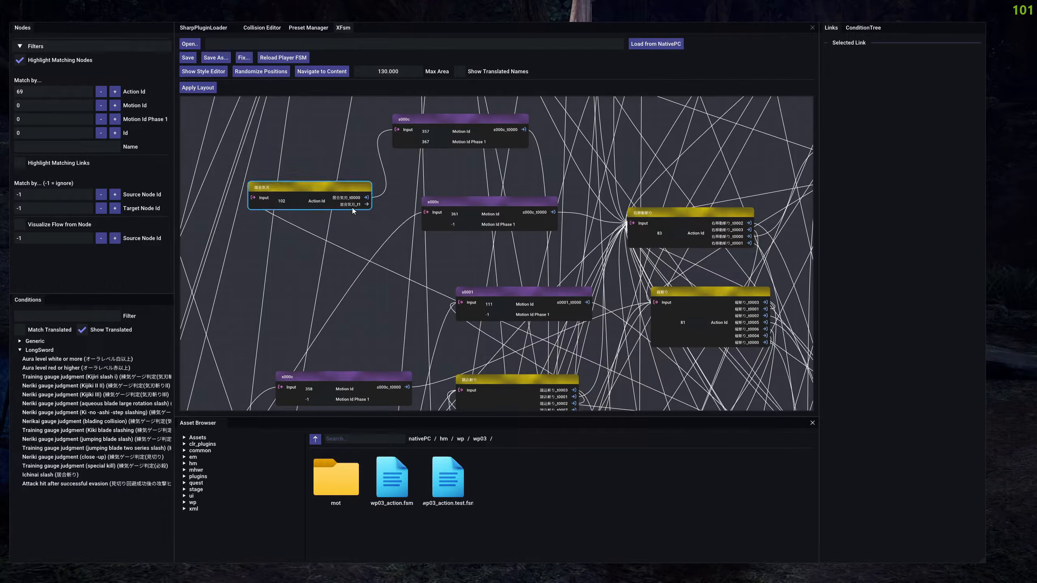
left_click_drag(353, 204, 553, 186)
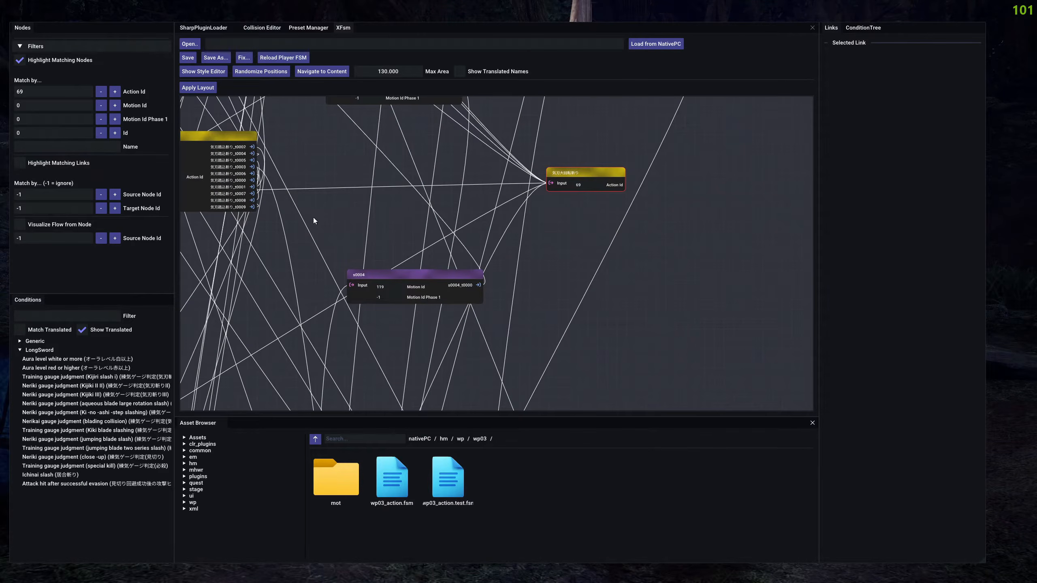
left_click_drag(311, 218, 693, 218)
left_click_drag(364, 227, 791, 229)
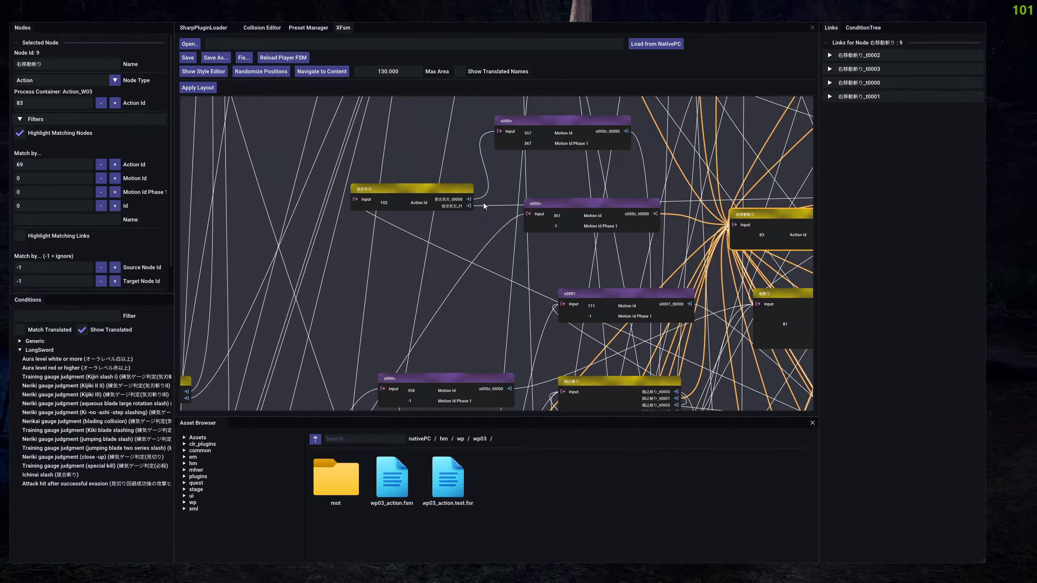
Select the 居合気刃_t1 link, expand its details and add a condition to it.
left_click(486, 206)
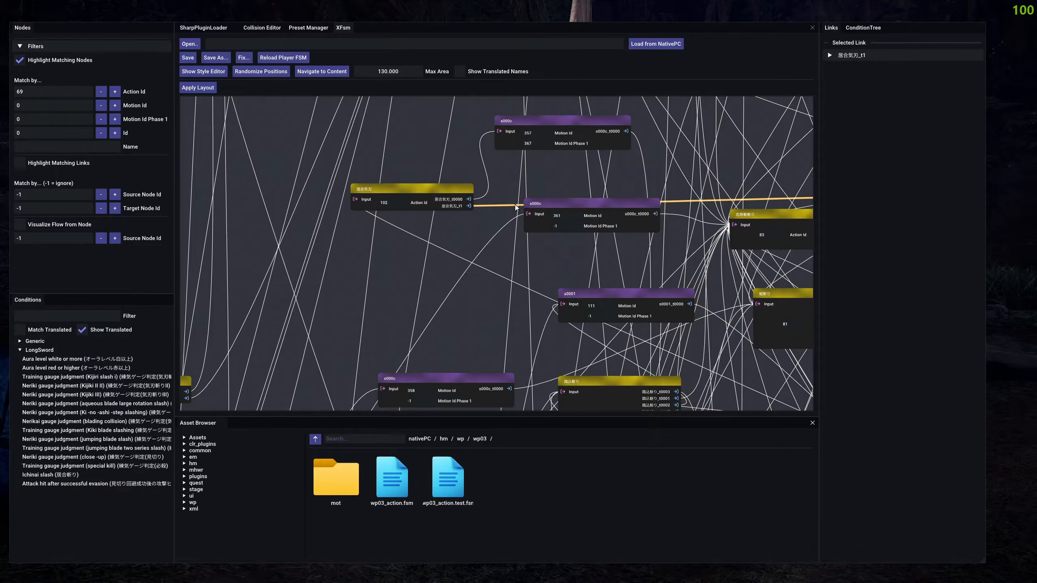
left_click(865, 57)
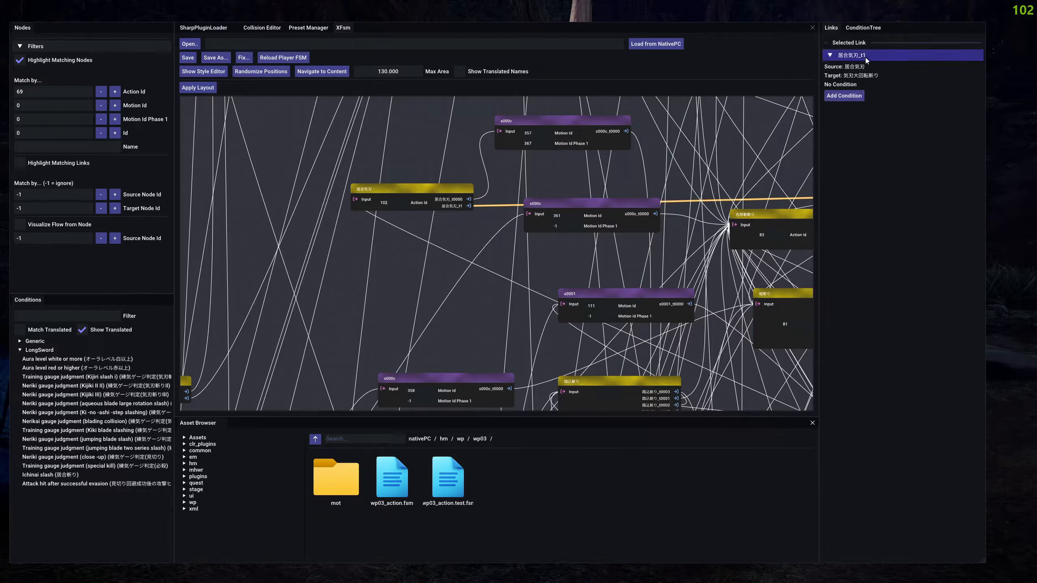
left_click(844, 99)
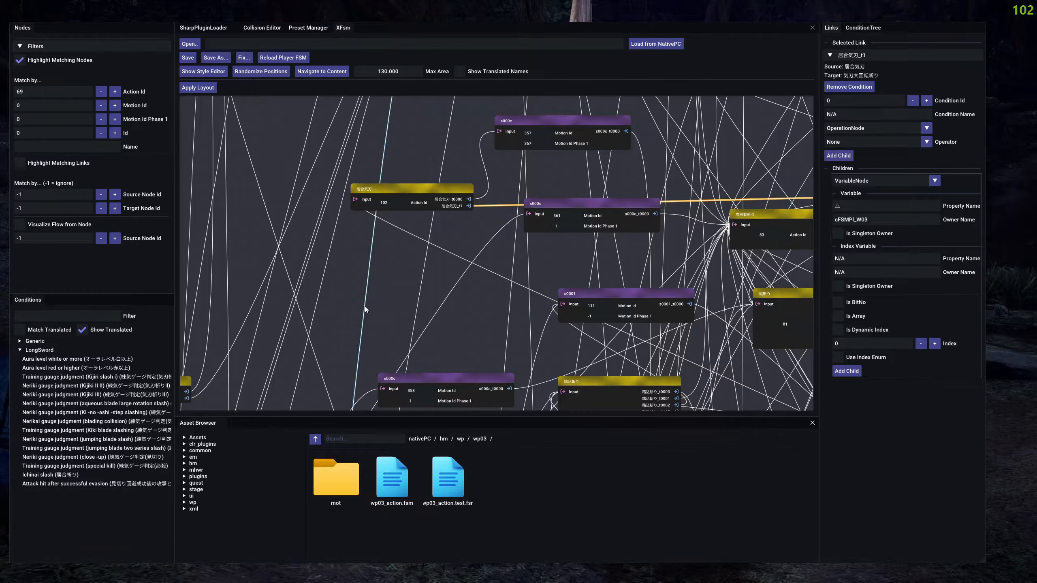
Collapse the LongSword conditions, expand the Generic ones and look through the available button-input conditions.
left_click(33, 350)
left_click(33, 342)
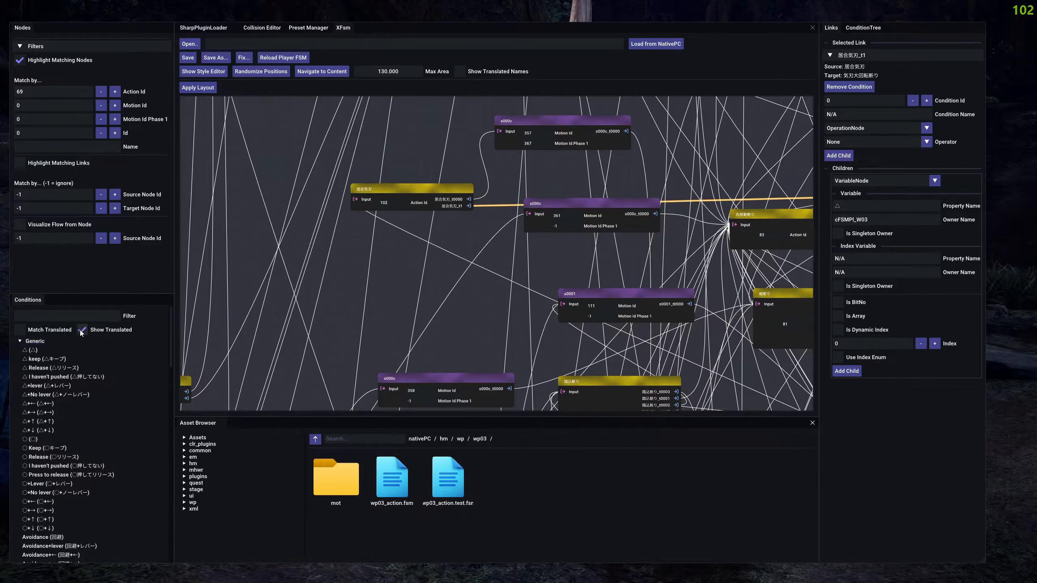
scroll(90, 411, "down", 5)
scroll(112, 409, "down", 5)
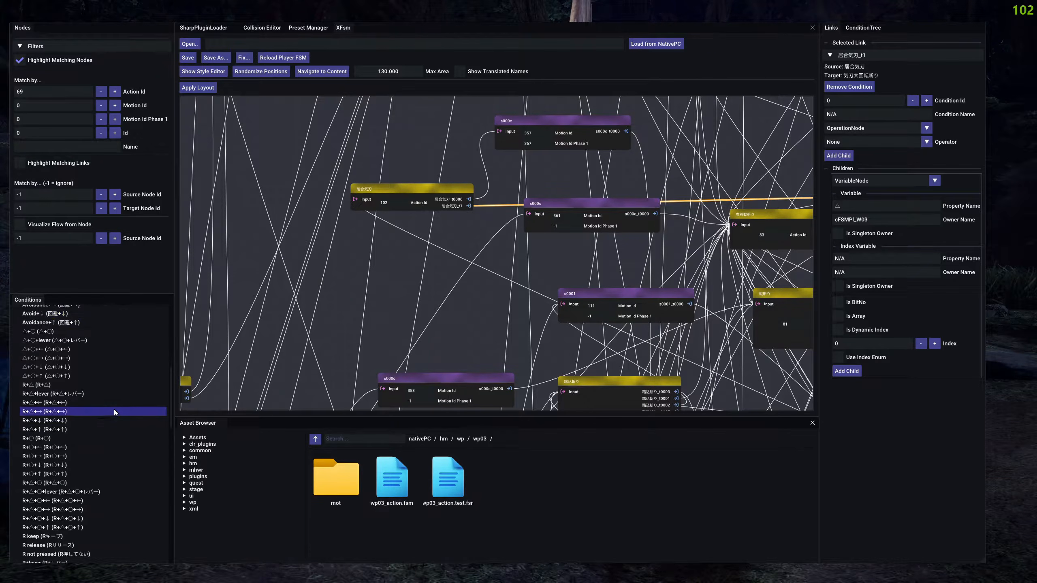
scroll(113, 409, "down", 5)
scroll(112, 405, "down", 5)
scroll(108, 404, "up", 15)
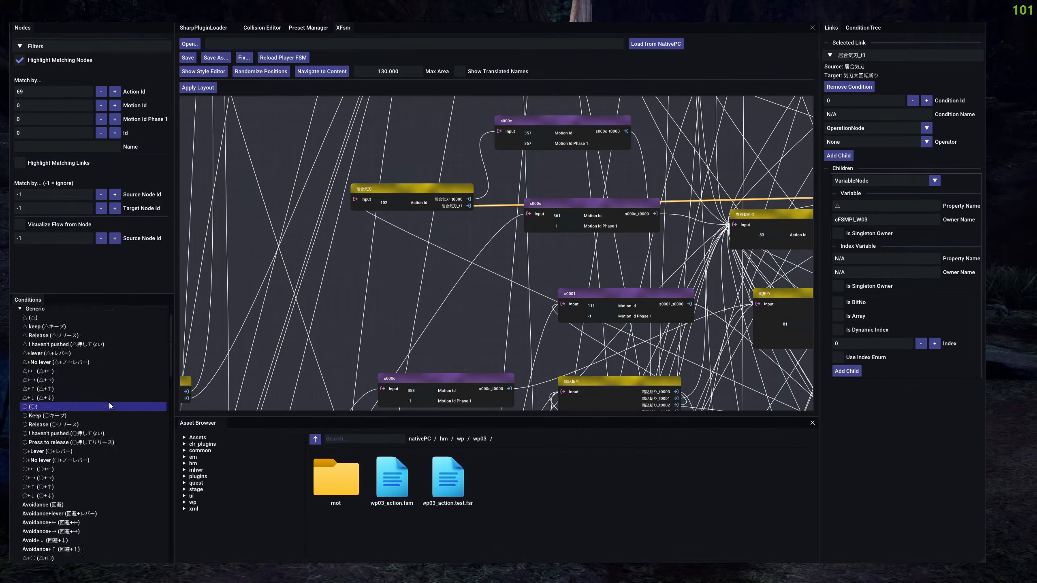
scroll(102, 398, "up", 2)
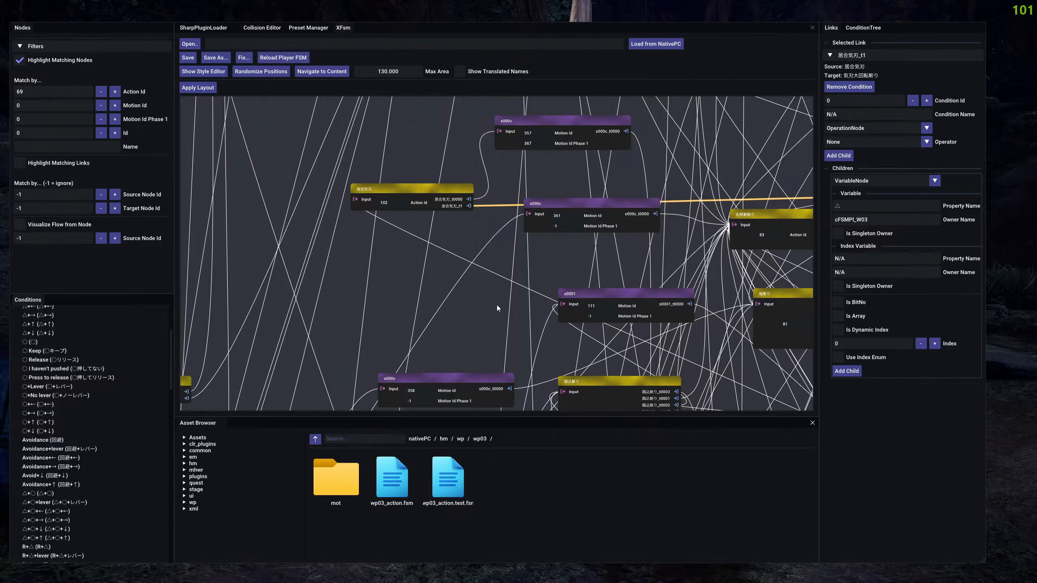
Collapse the 307: New TreeInfo entry in the condition tree and add another new condition to the tree.
left_click(862, 29)
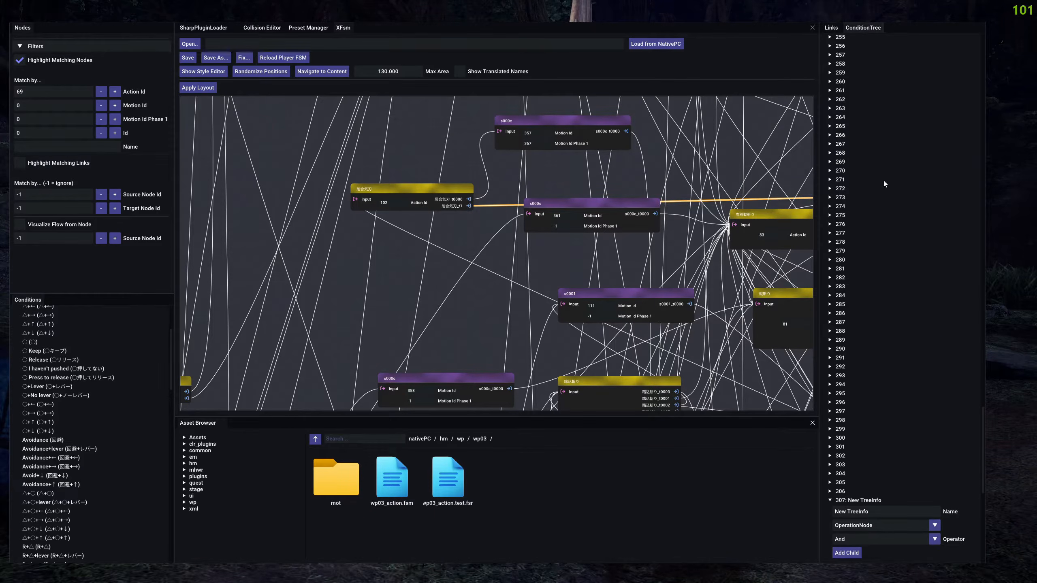
left_click(848, 501)
left_click(849, 381)
left_click(848, 379)
left_click(851, 343)
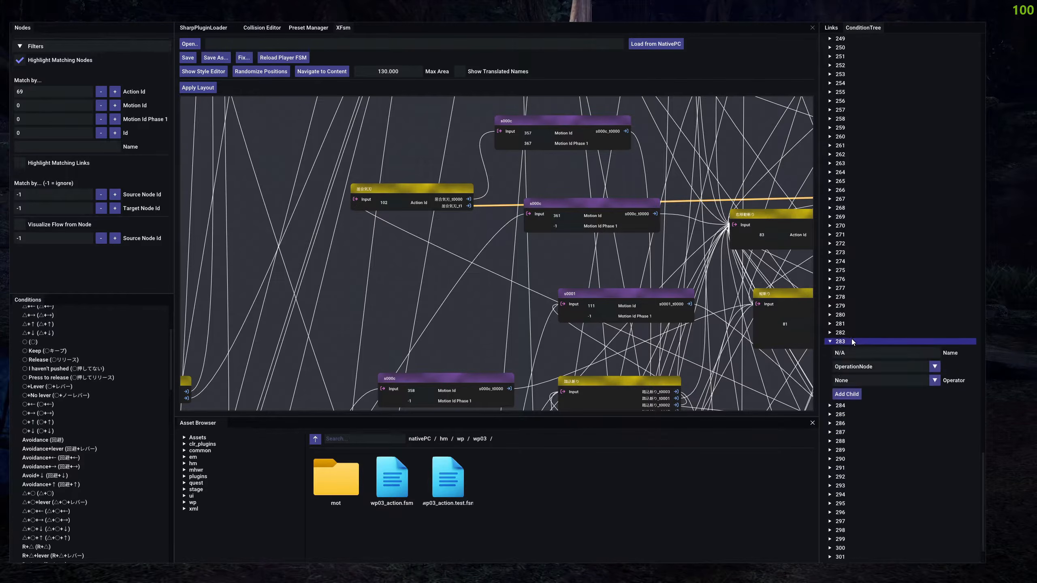
left_click(849, 289)
left_click(848, 288)
left_click_drag(983, 470, 967, 35)
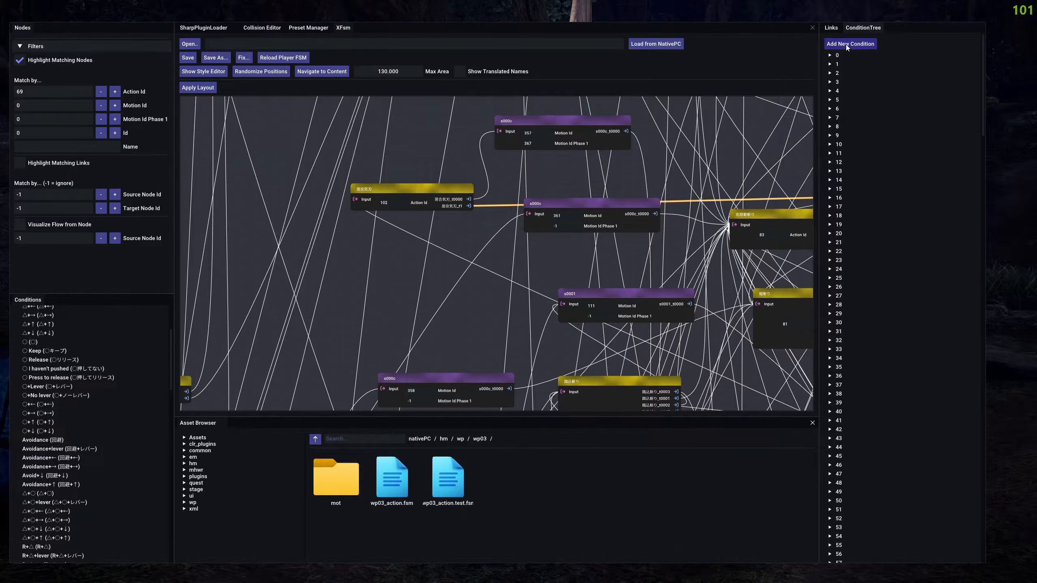
left_click_drag(984, 57, 1009, 551)
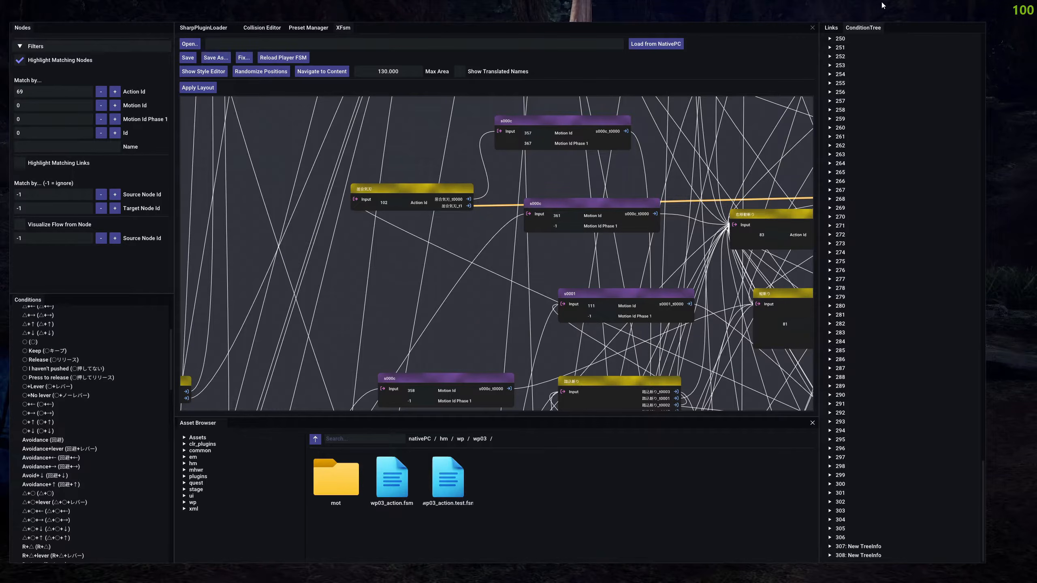
Set the Condition Id of the 居合気刃_t1 link to 308 and keep its operator at None.
left_click(823, 28)
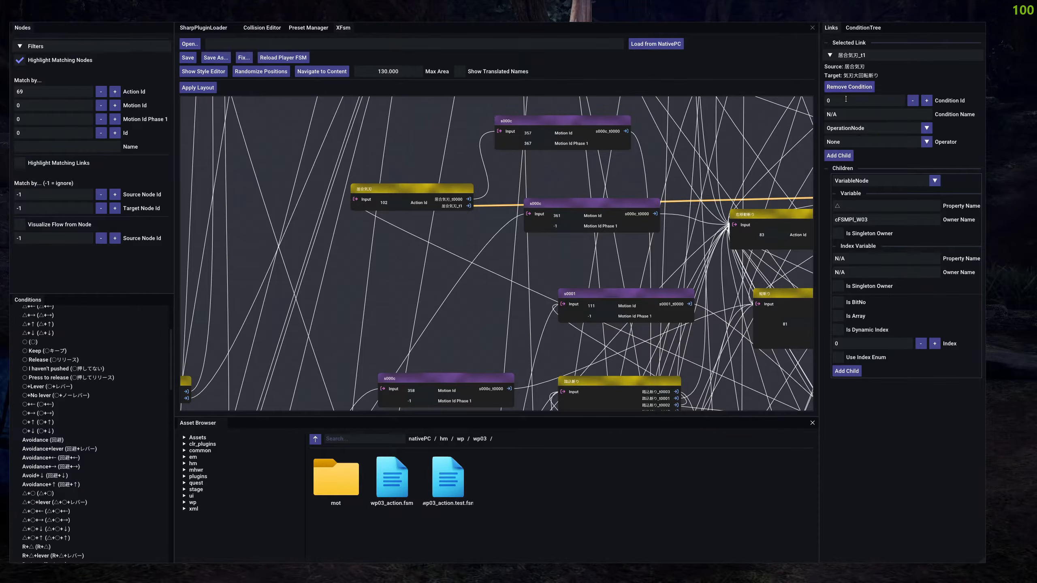
type("308")
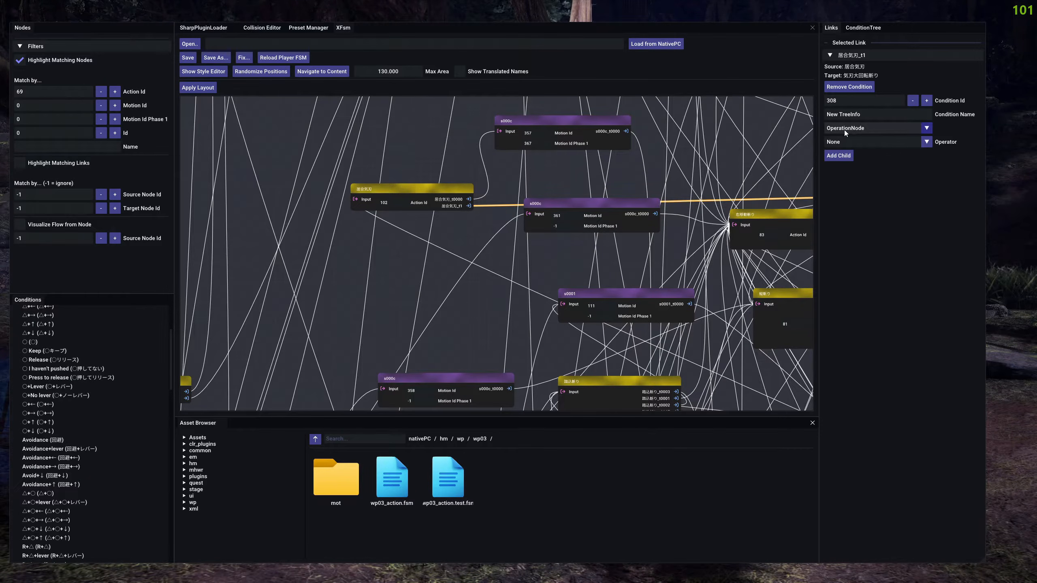
left_click(846, 141)
left_click(840, 157)
left_click(841, 141)
scroll(851, 196, "down", 2)
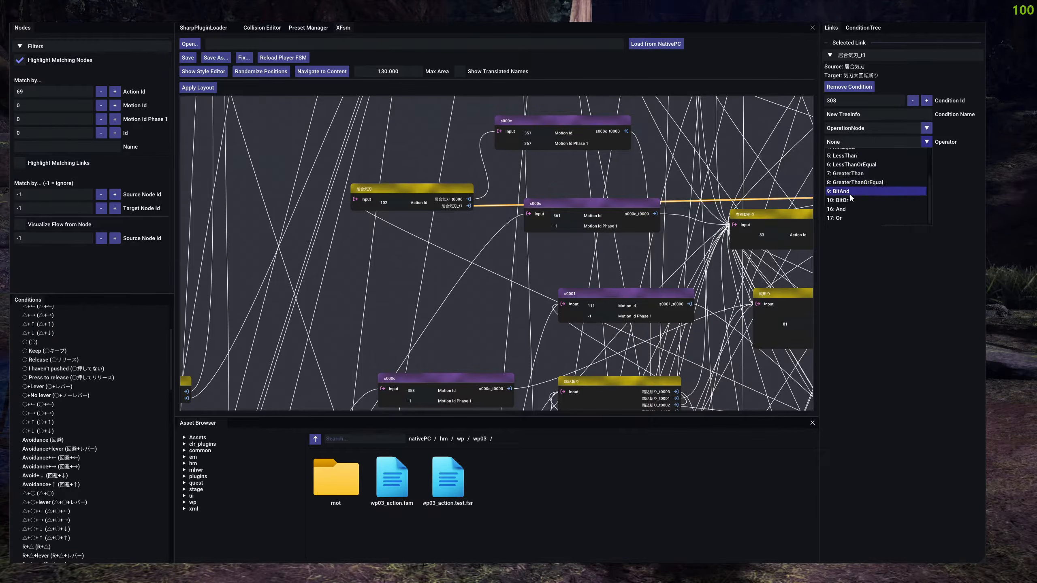
left_click(878, 142)
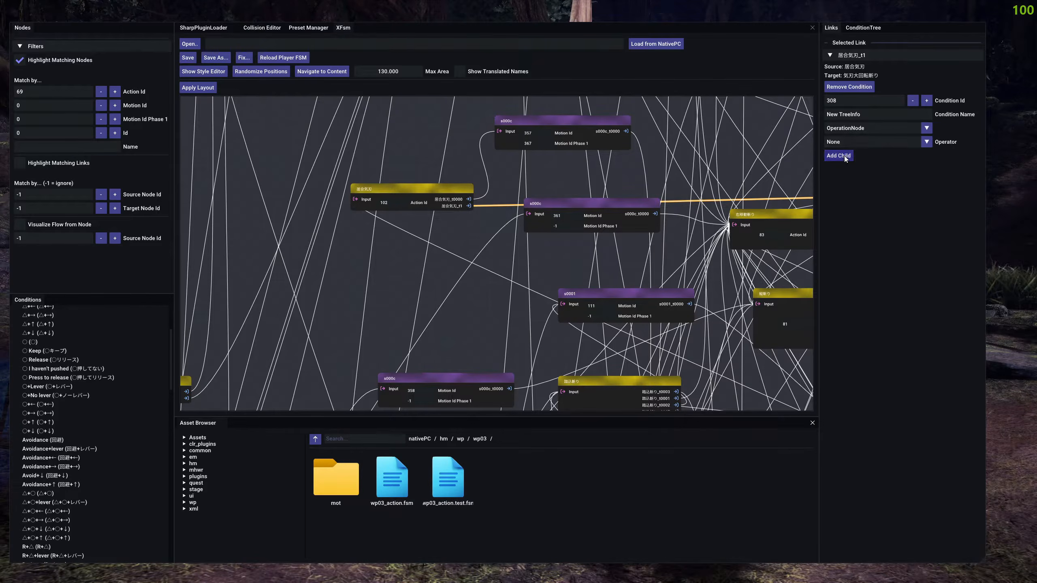
Add a VariableNode child to condition 308 and set its Property Name to 回避, copied from the Avoidance condition.
left_click(843, 157)
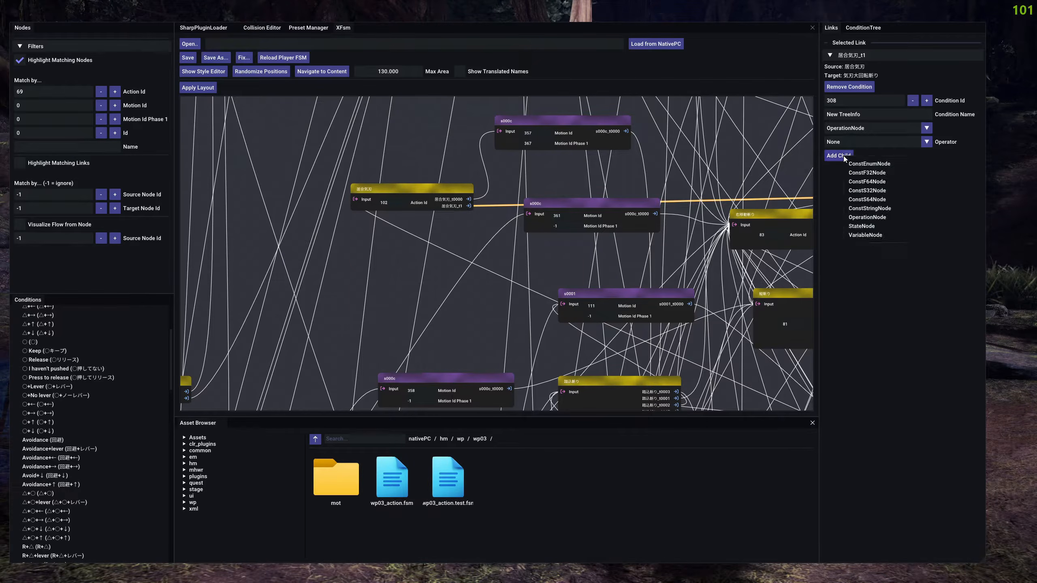
left_click(861, 235)
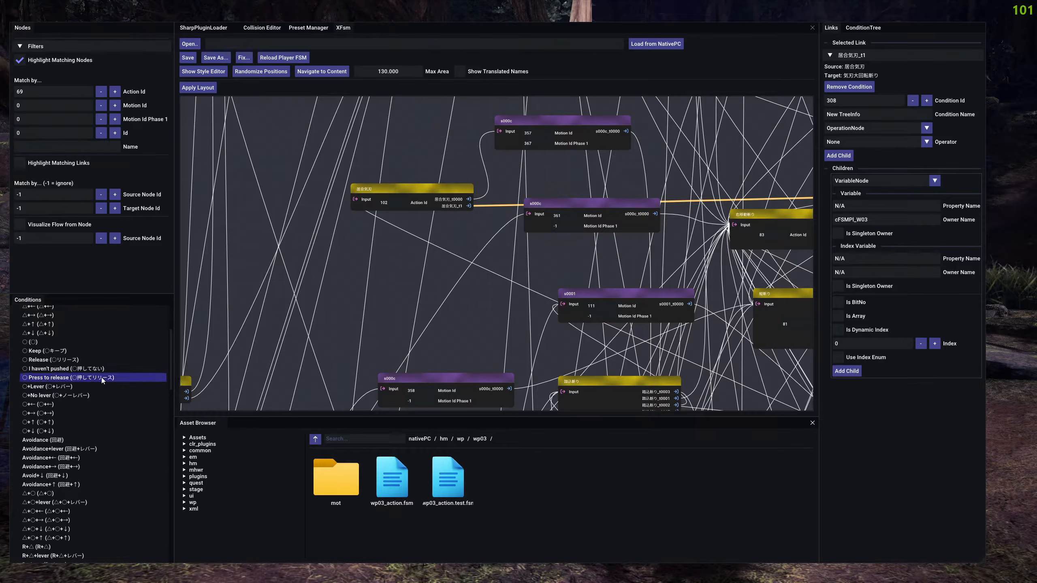
left_click(41, 443)
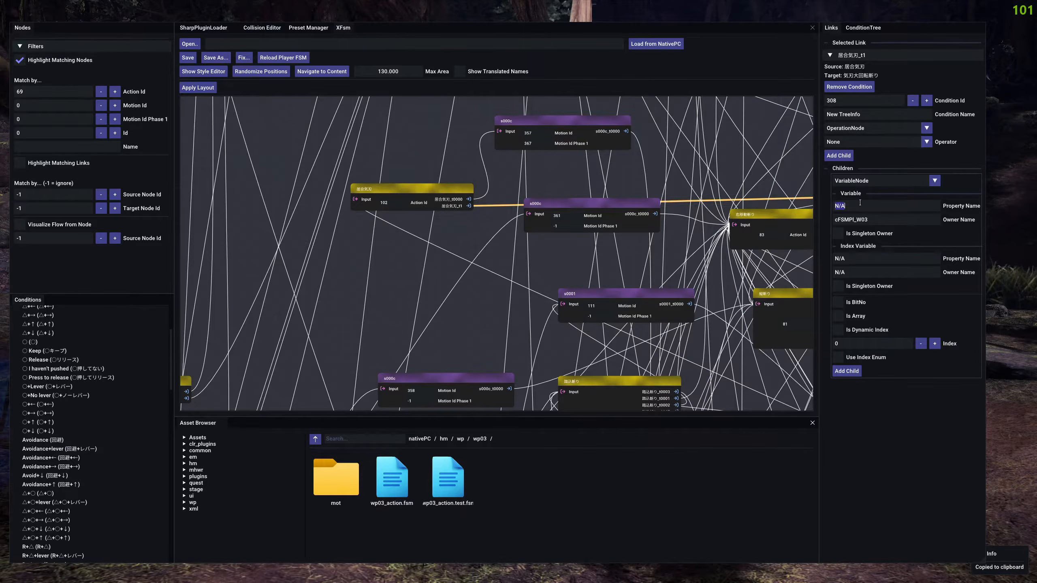
key("ctrl+v")
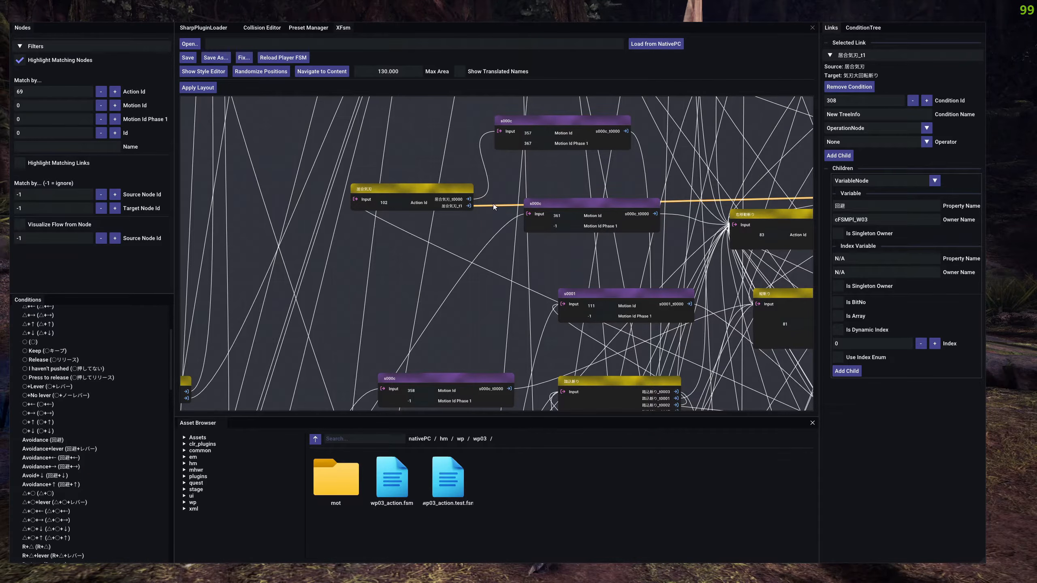
Clear the link selection, save the edited FSM and reload the player FSM in the game.
left_click(480, 224)
scroll(474, 219, "down", 5)
scroll(474, 221, "up", 5)
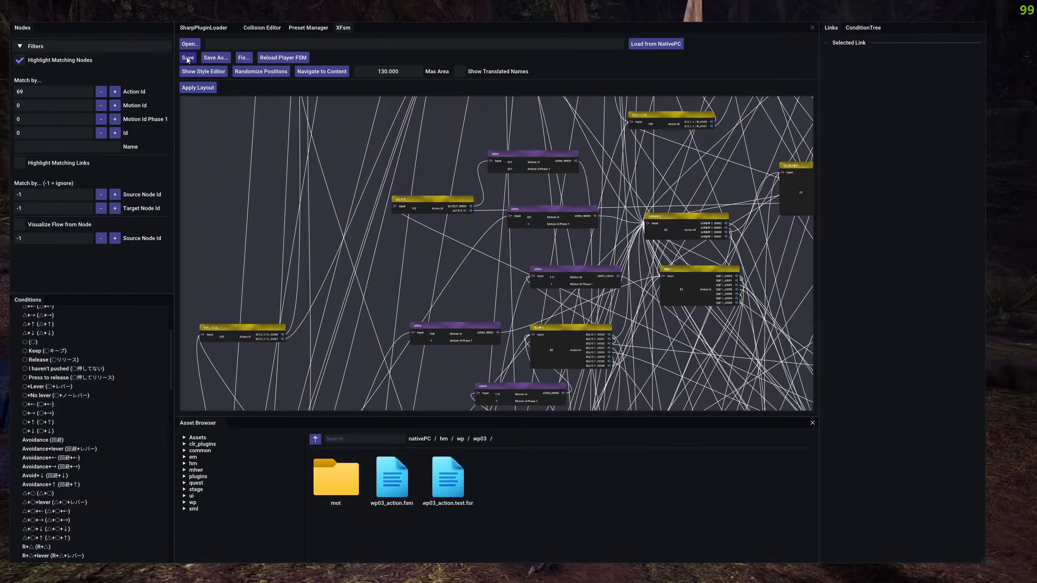
left_click(282, 57)
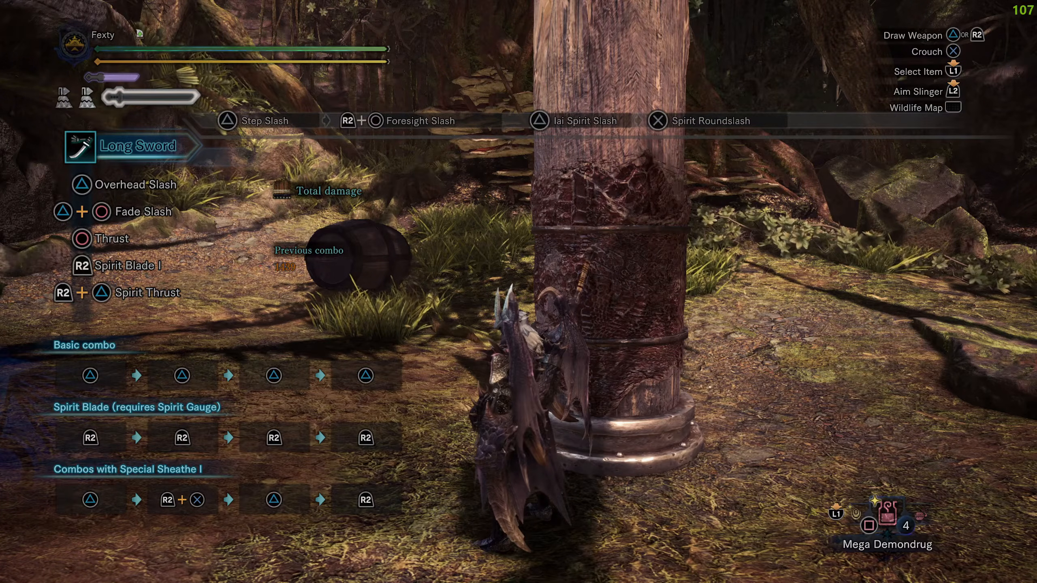
Reopen the editor overlay and look over the rewired node graph around the highlighted action node.
key("F9")
scroll(480, 324, "down", 4)
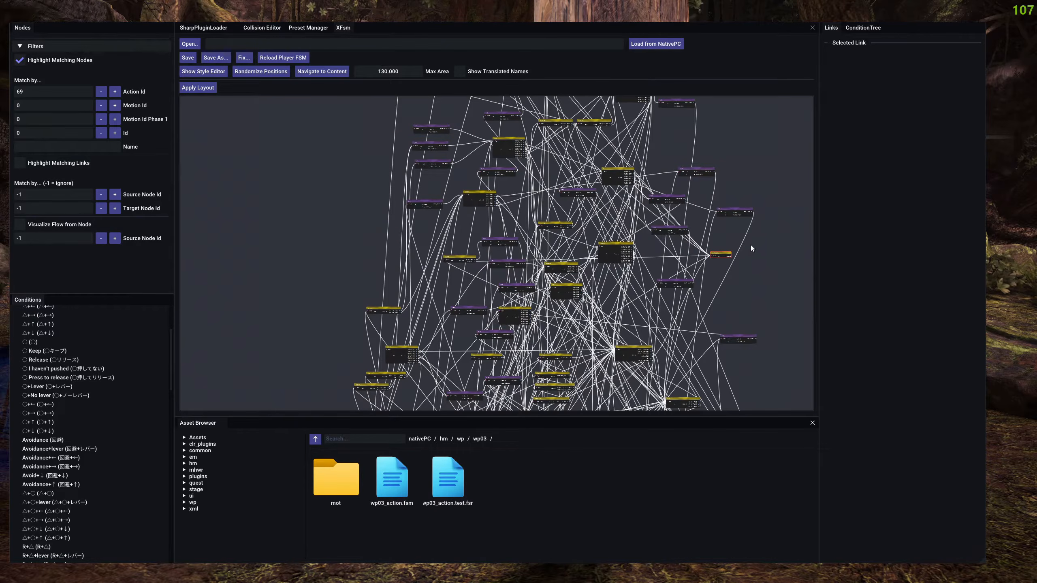
left_click_drag(674, 308, 582, 191)
left_click(598, 300)
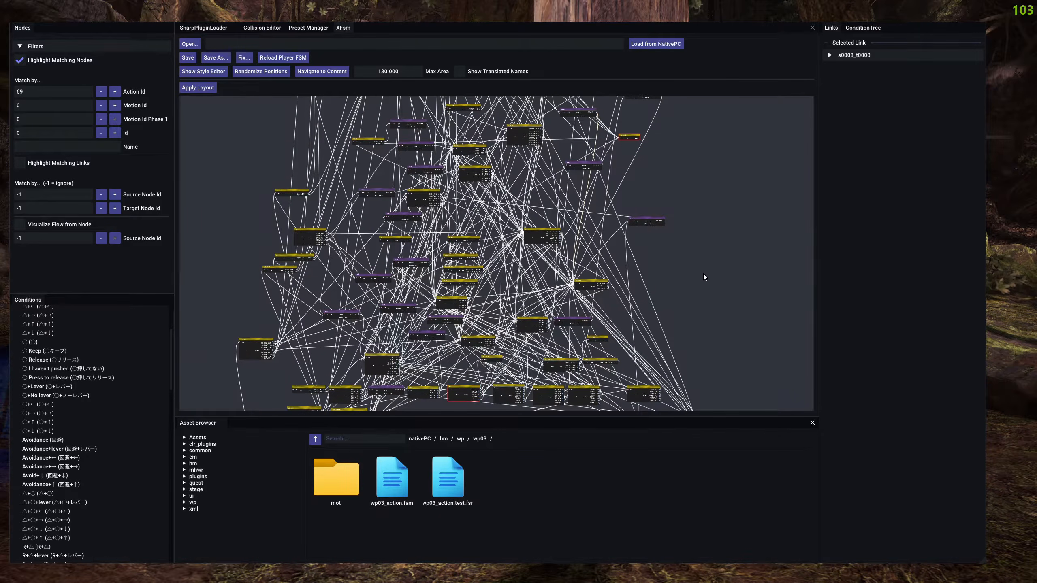
scroll(701, 274, "up", 2)
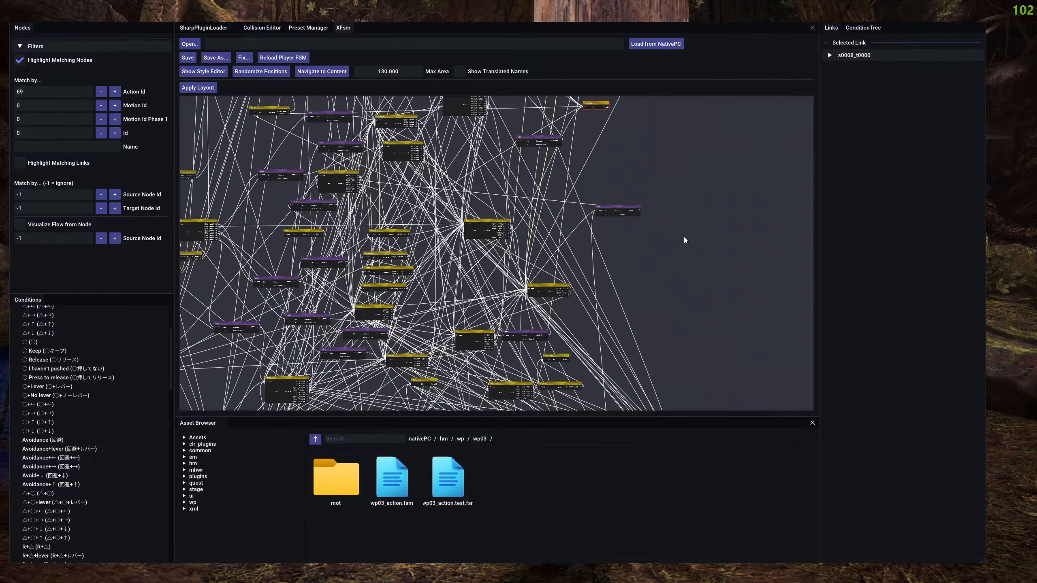
left_click_drag(660, 165, 646, 199)
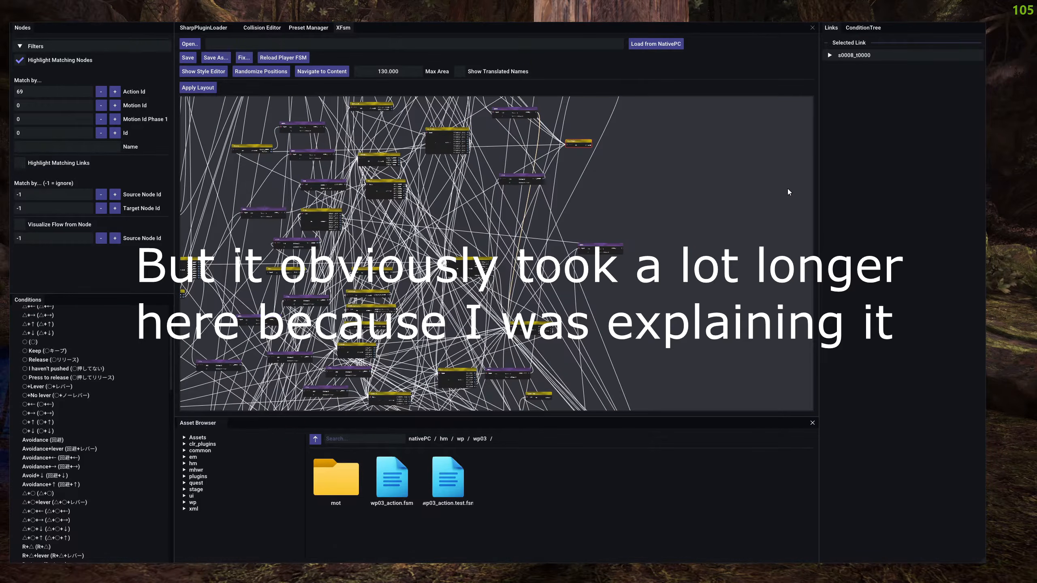
scroll(619, 188, "up", 5)
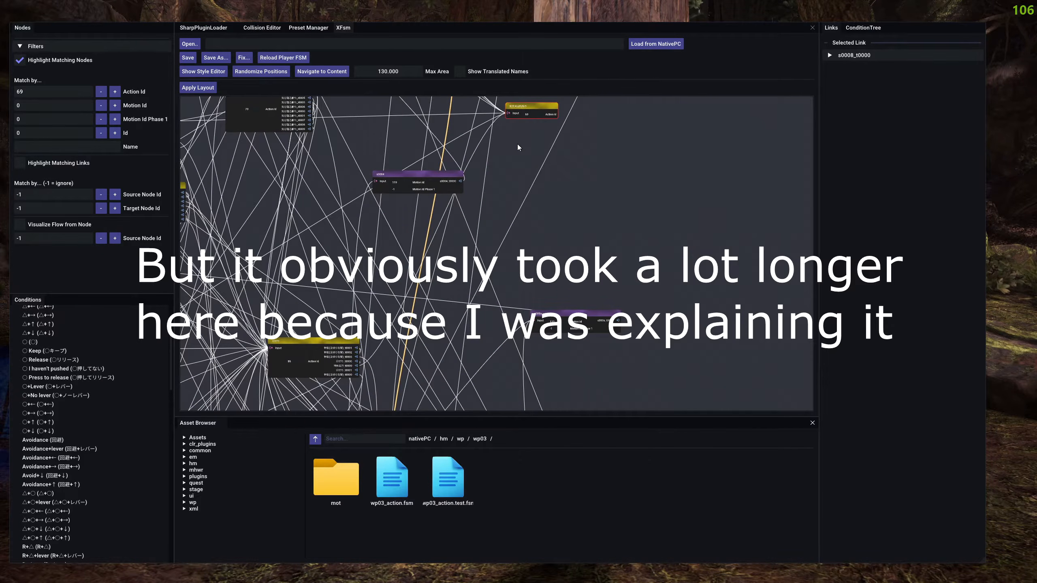
left_click_drag(518, 144, 520, 185)
left_click(537, 194)
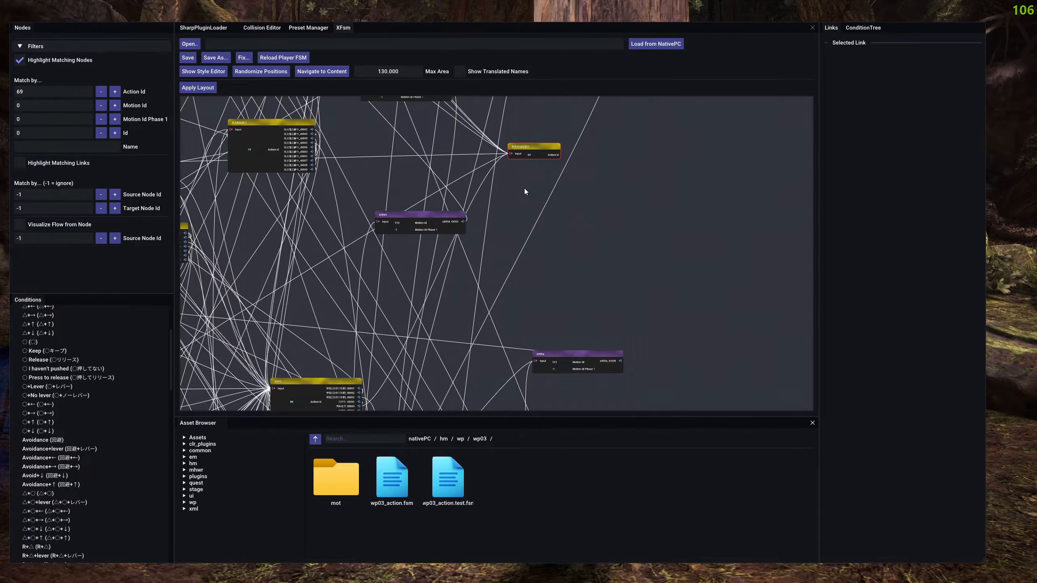
left_click_drag(527, 192, 545, 193)
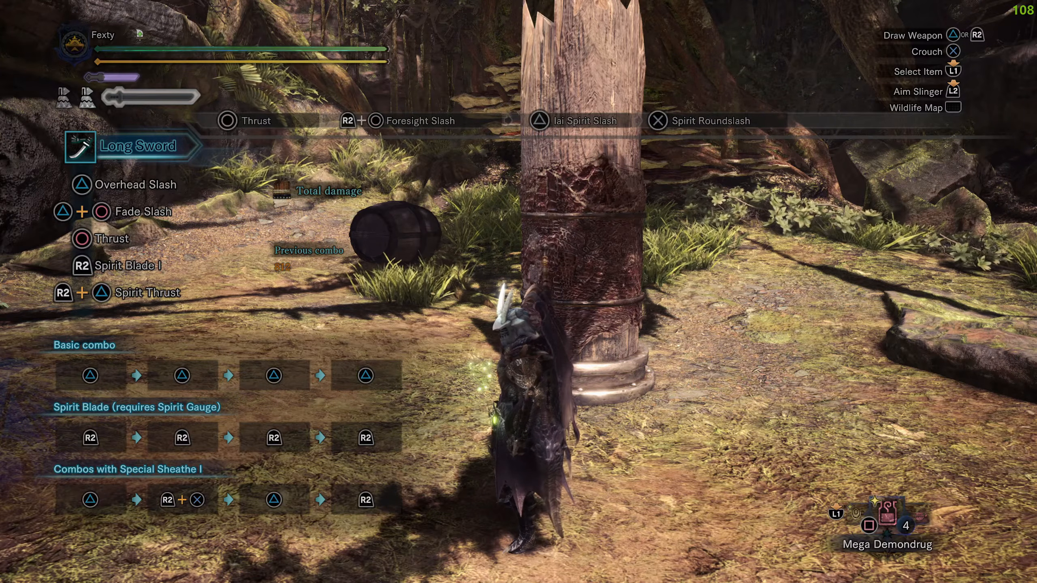
Reopen the editor overlay, resize the side panels around the graph and shift the purple node beside the red-outlined node slightly.
key("F9")
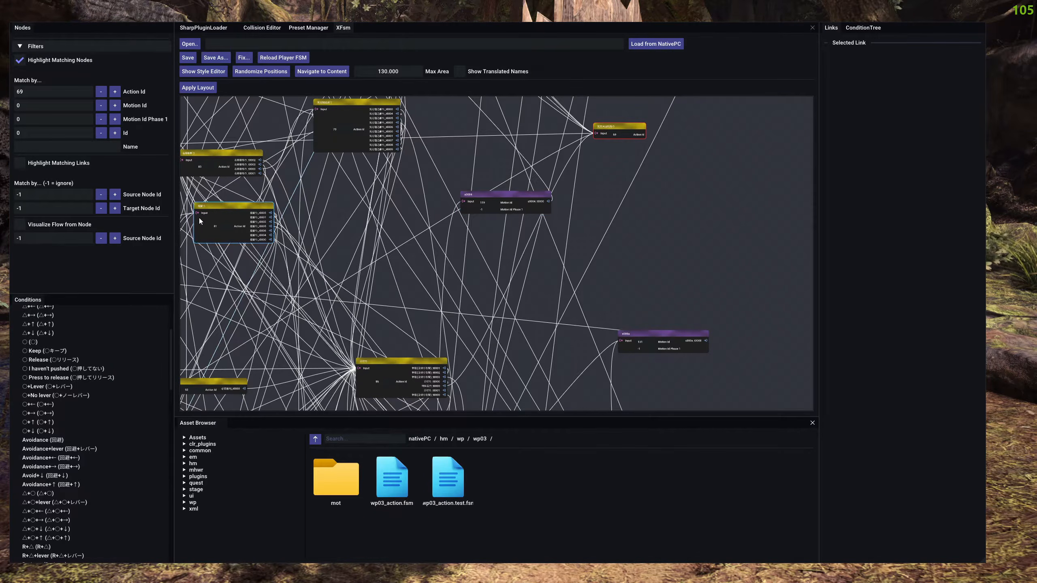
left_click_drag(173, 258, 168, 260)
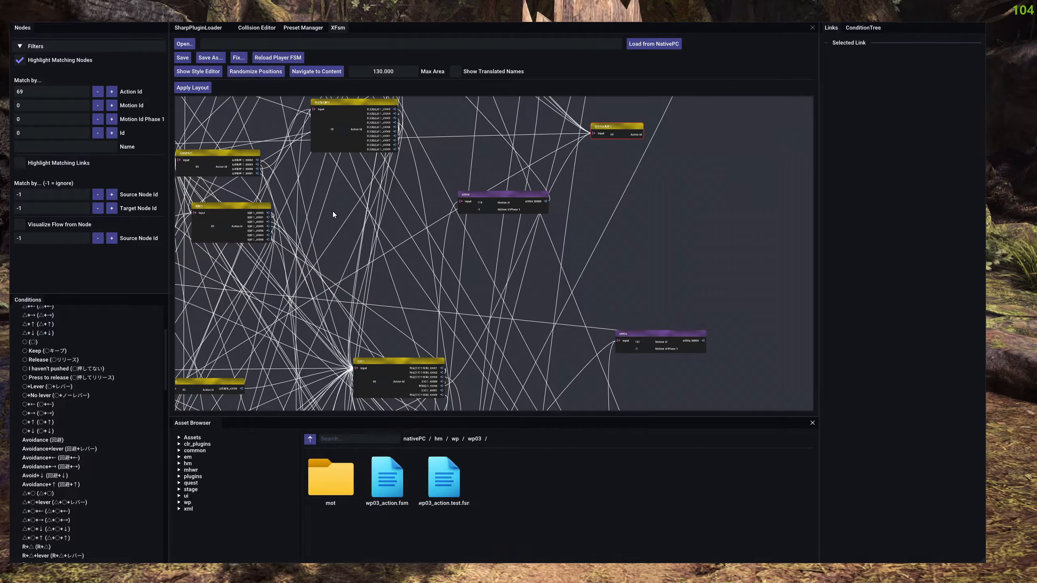
left_click_drag(819, 234, 864, 236)
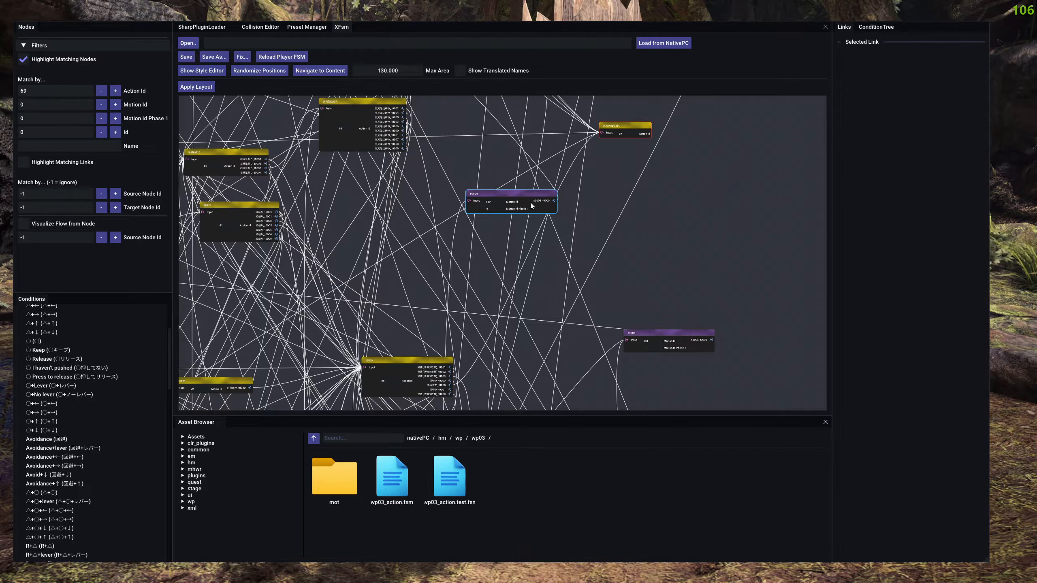
left_click_drag(522, 200, 510, 203)
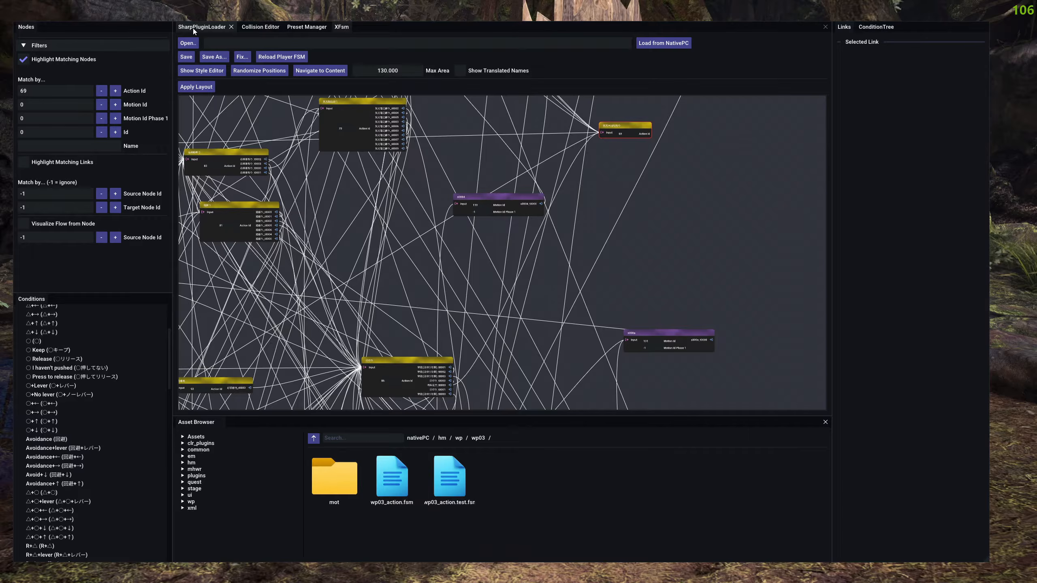
Open the Player Animation Viewer in SharpPluginLoader, select the uPlayer entity and move the Animation Viewer window slightly.
left_click(206, 26)
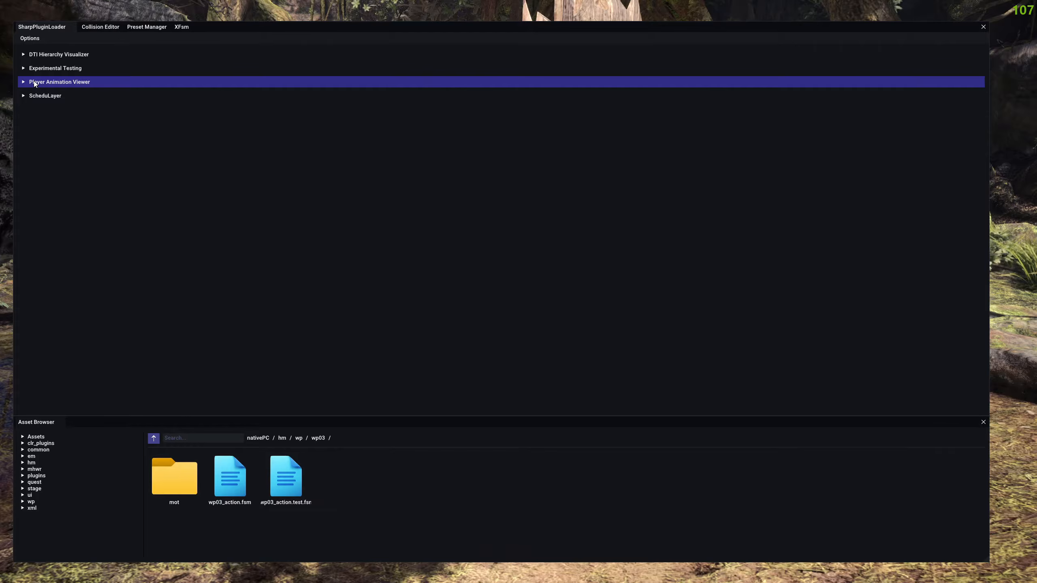
left_click(56, 83)
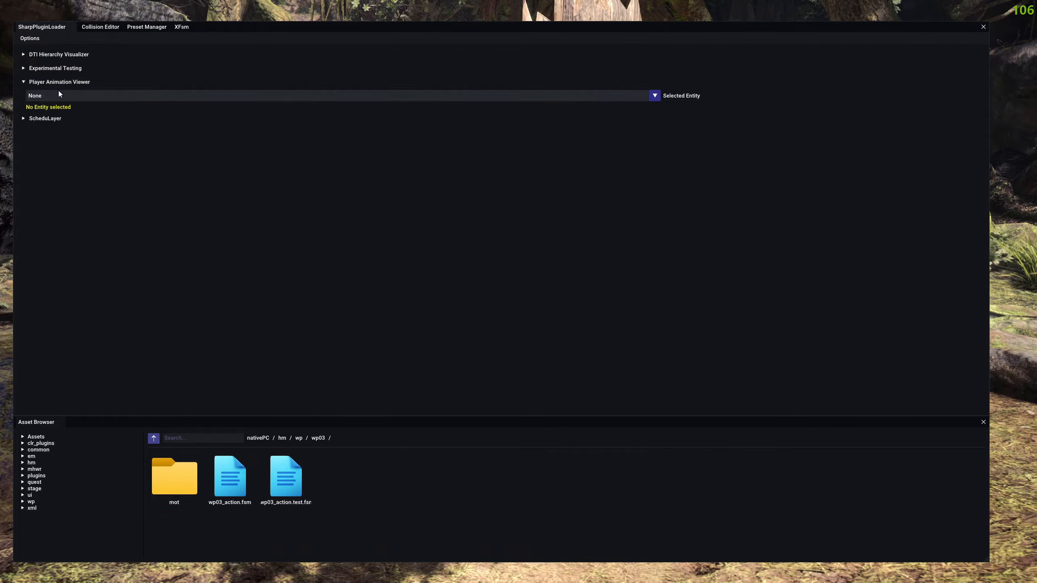
left_click(50, 97)
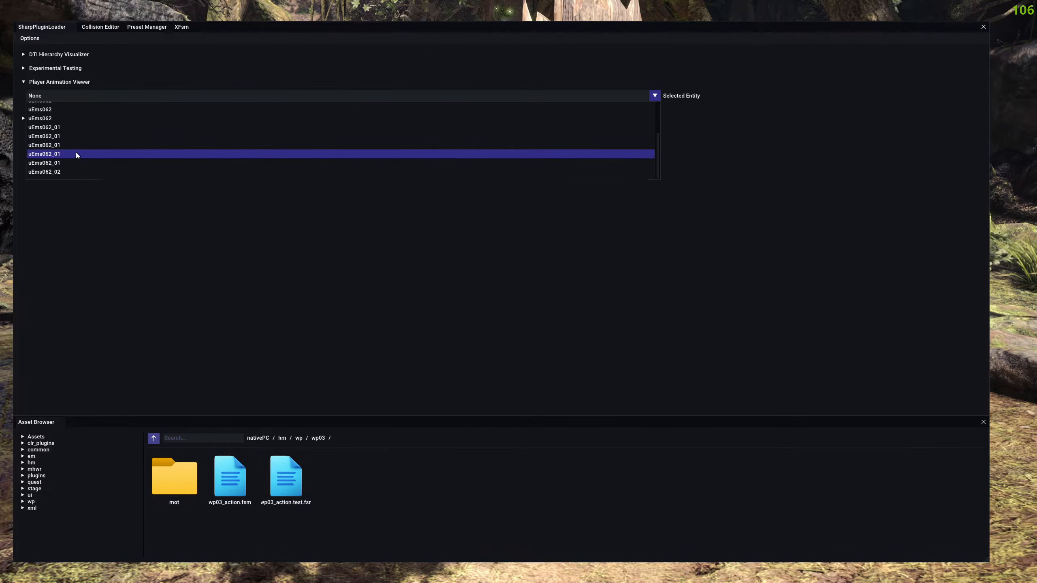
left_click(40, 109)
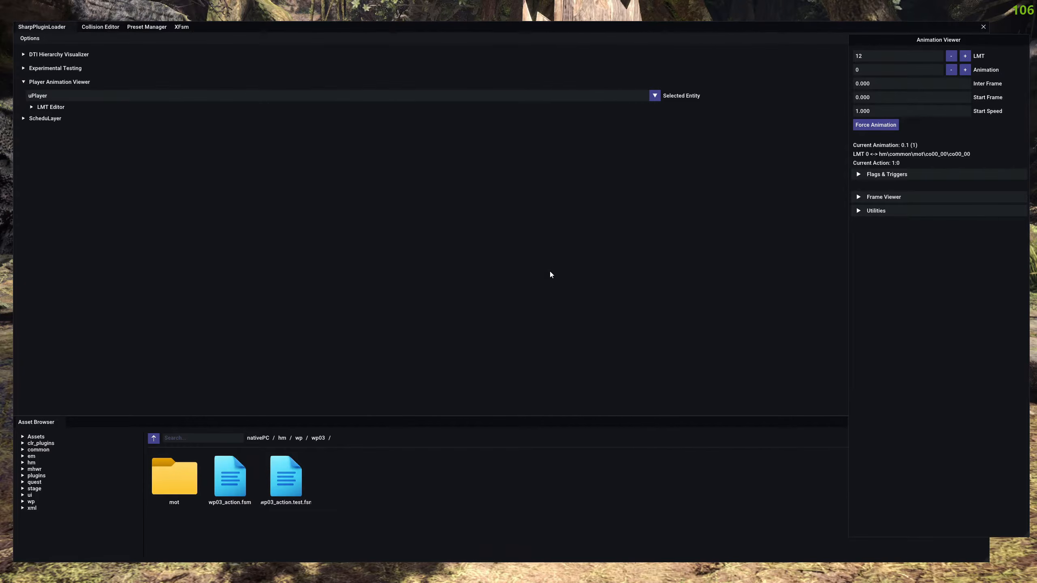
left_click_drag(926, 265, 926, 275)
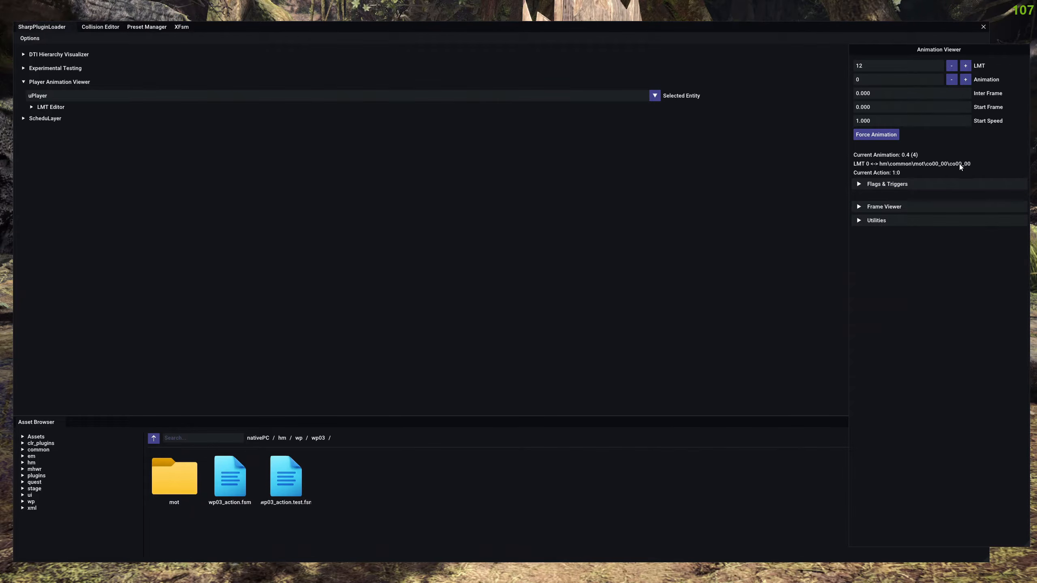
Hide the Asset Browser and narrow the SharpPluginLoader window so the game shows between it and the Animation Viewer.
left_click(519, 182)
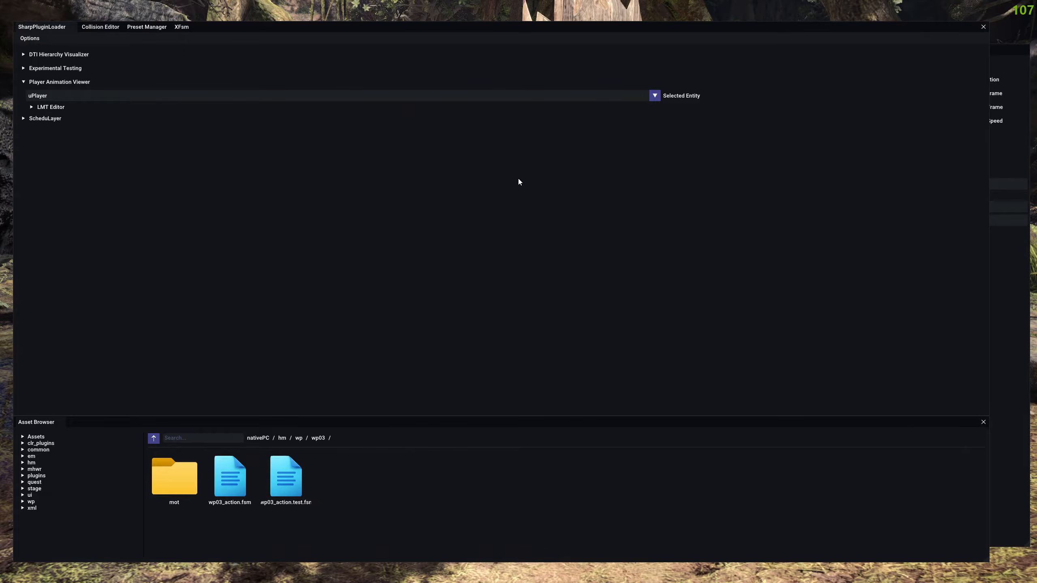
key("ctrl+space")
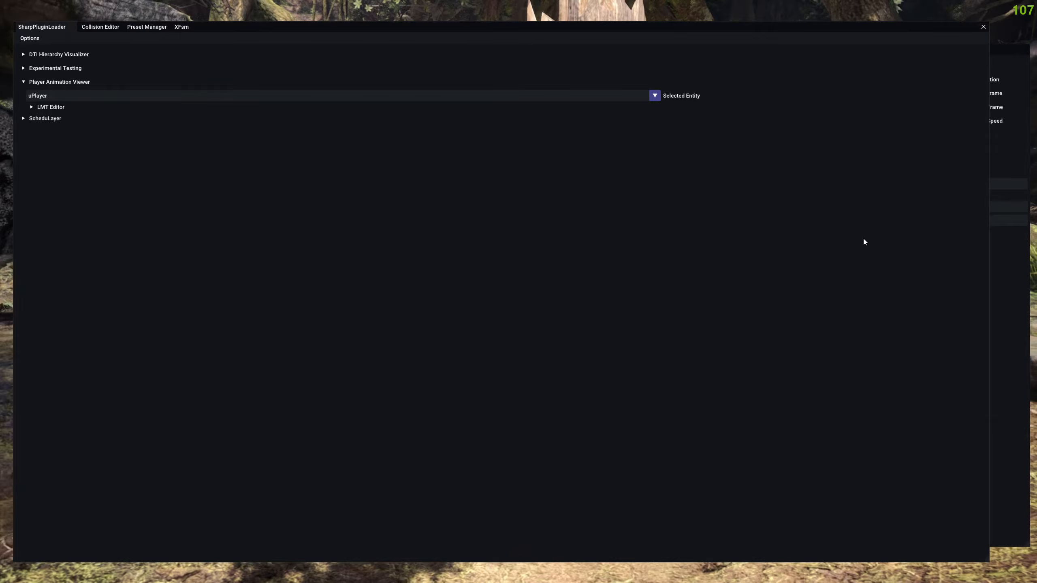
left_click_drag(989, 239, 194, 256)
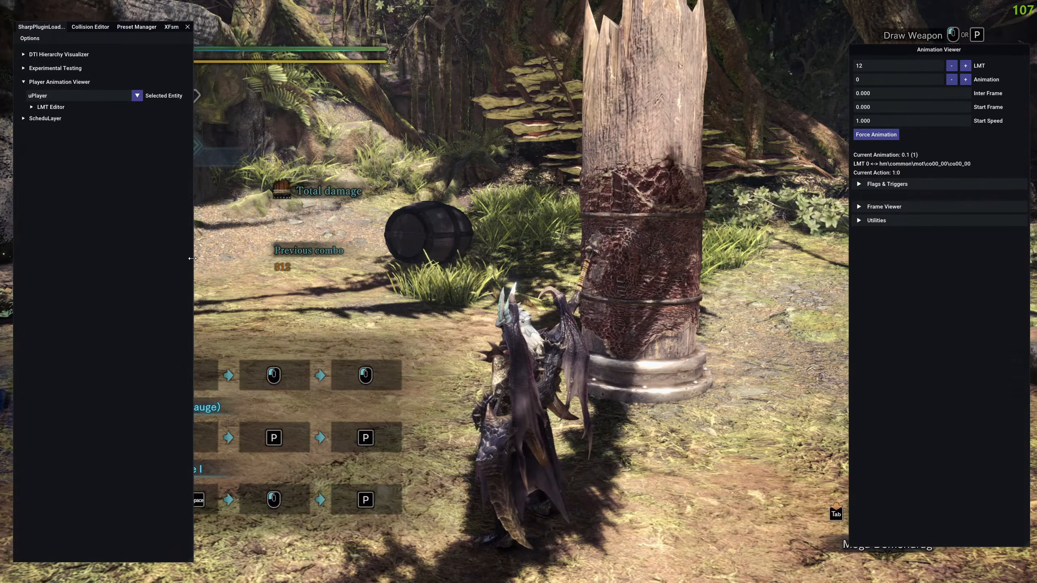
Return control to the game and perform Long Sword attacks on the post while watching the Animation Viewer's current animation.
key("F9")
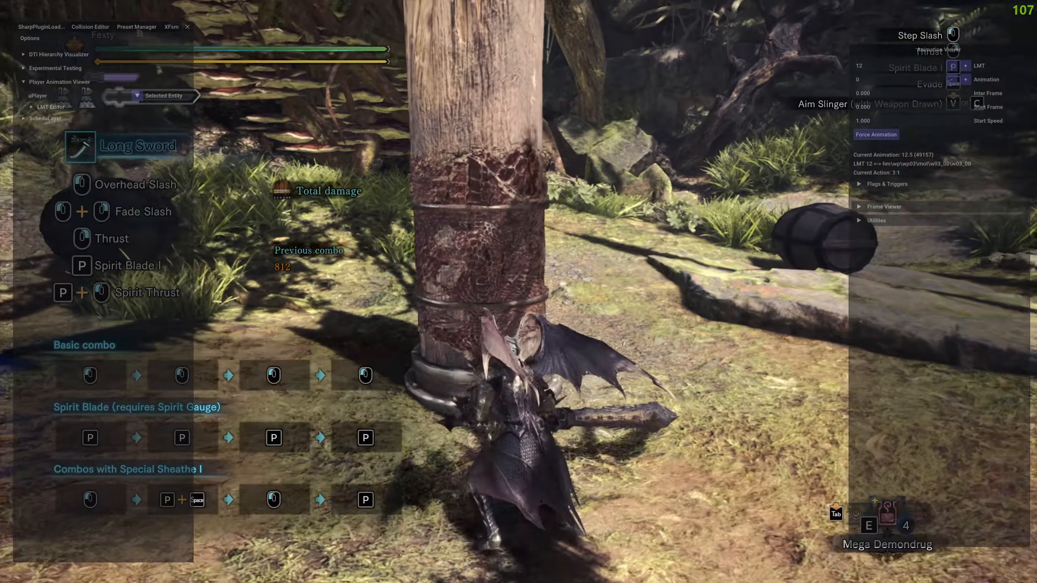
right_click(519, 292)
left_click(518, 292)
key("a")
left_click(519, 291)
right_click(518, 291)
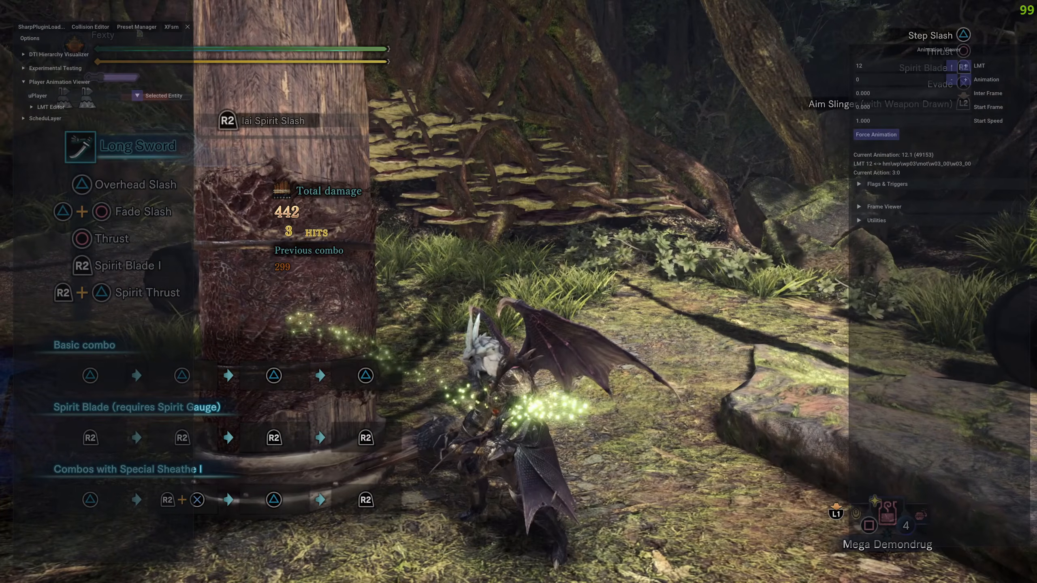
Play animation 309 of LMT 12 on the player, then pause it in the Frame Viewer at about frame 8.4.
key("Escape")
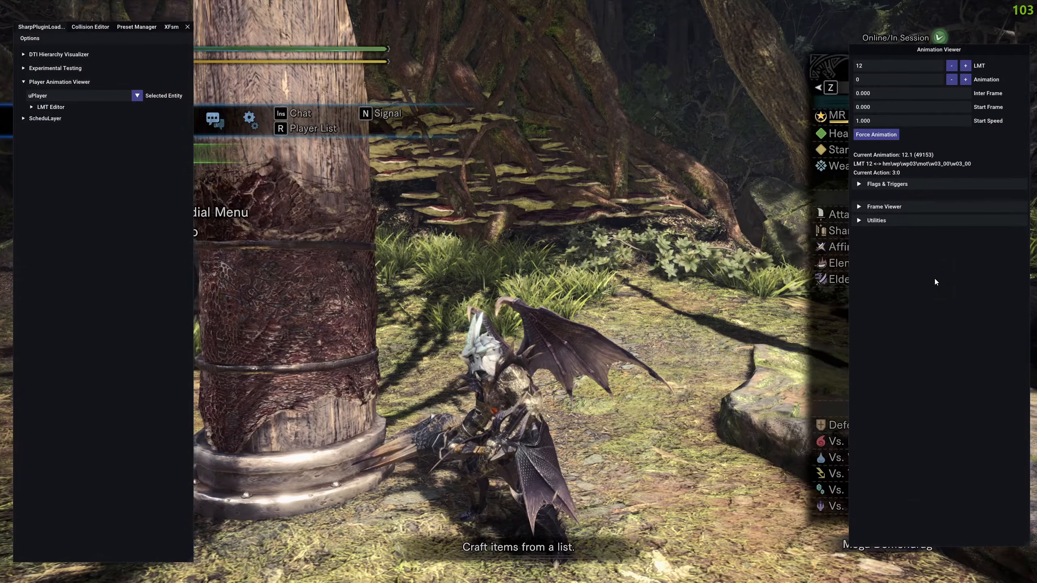
left_click(871, 82)
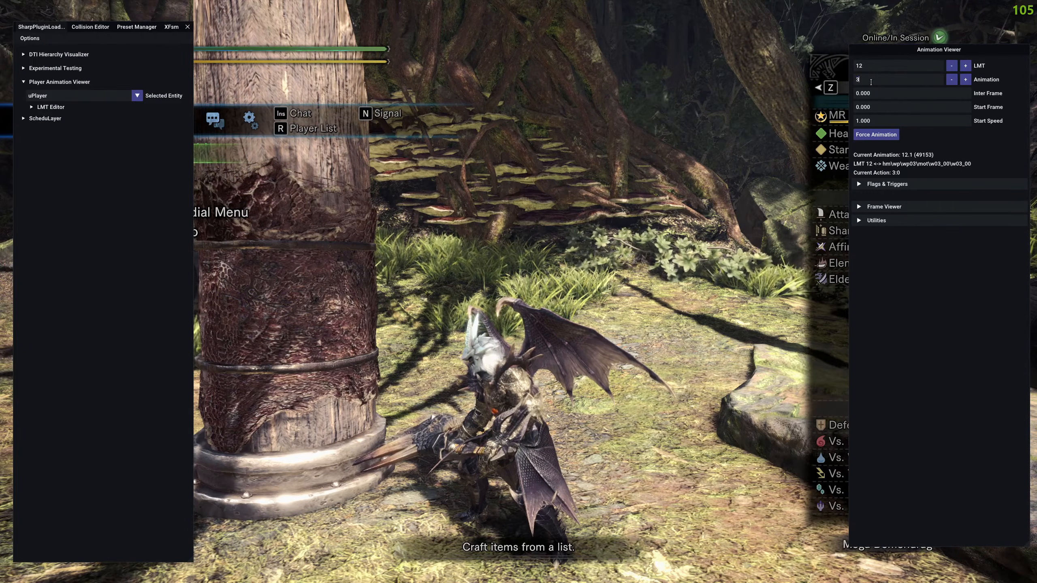
left_click(896, 208)
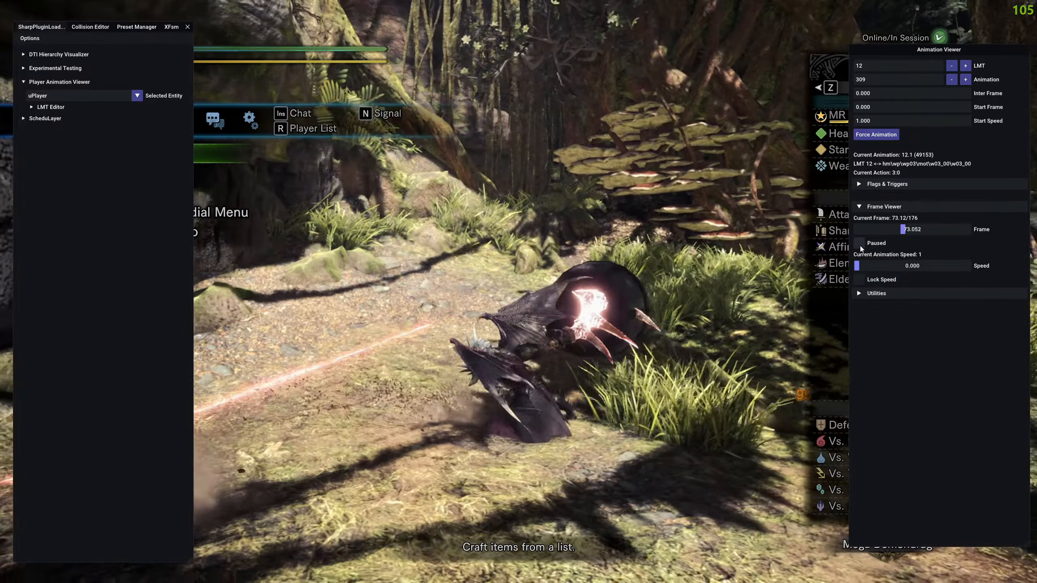
left_click(860, 244)
left_click_drag(922, 231, 861, 238)
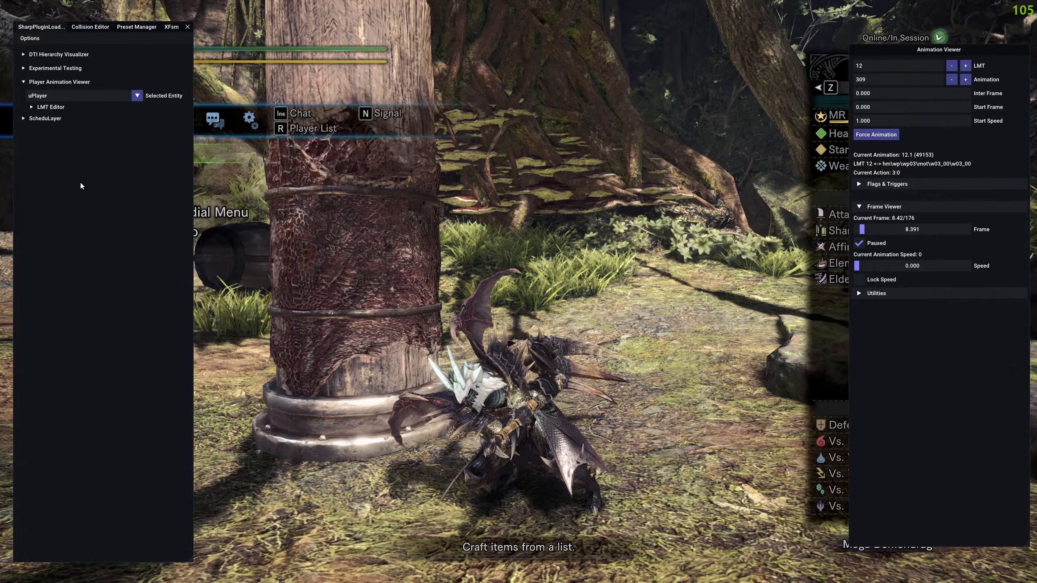
Widen the SharpPluginLoader window and load hm\wp\wp03\mot\w03_00\w03_00 in the LMT Editor.
left_click_drag(194, 193, 765, 222)
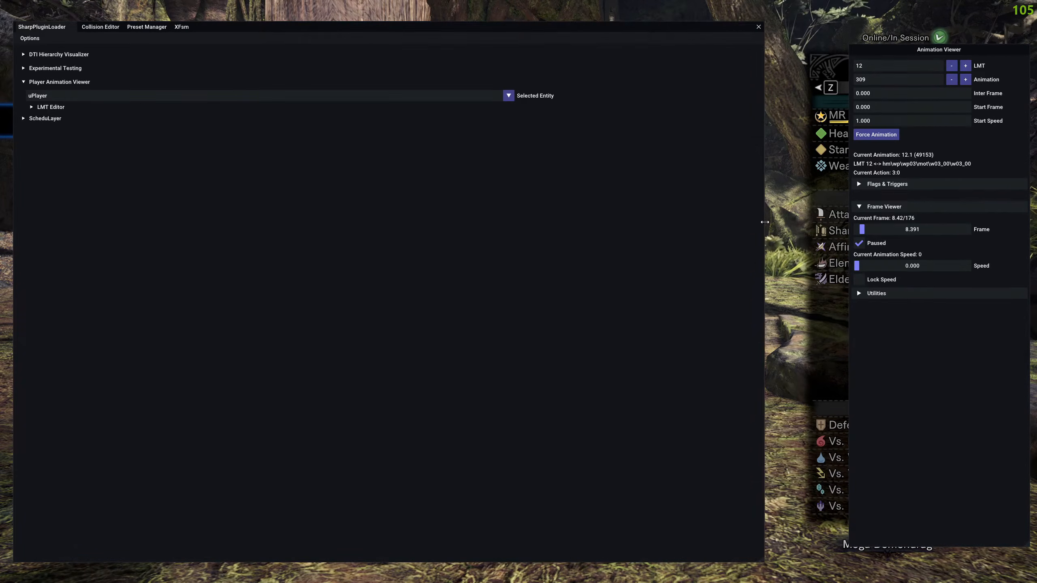
left_click(43, 106)
left_click(60, 130)
scroll(66, 176, "down", 1)
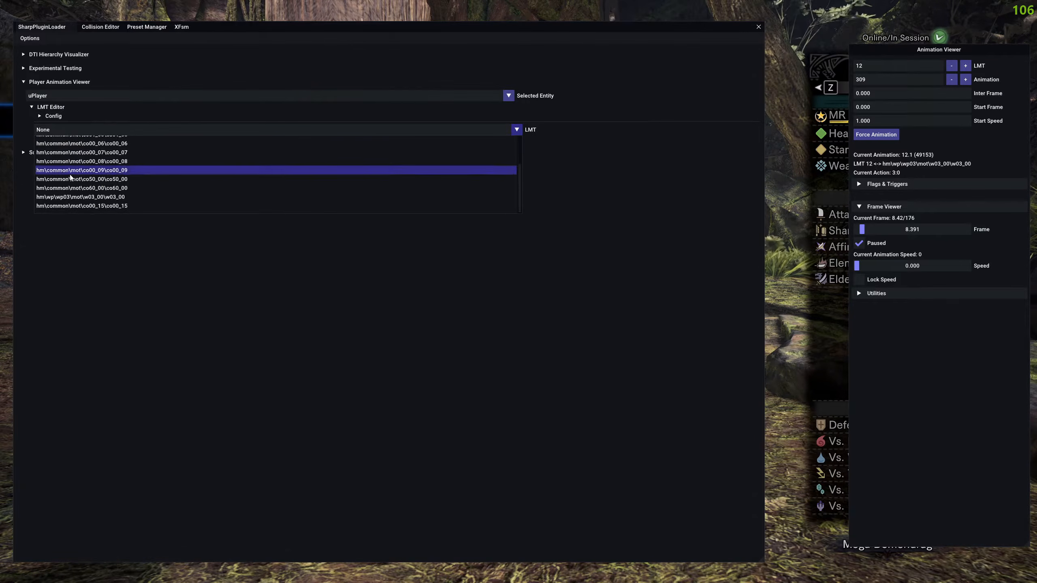
left_click(117, 197)
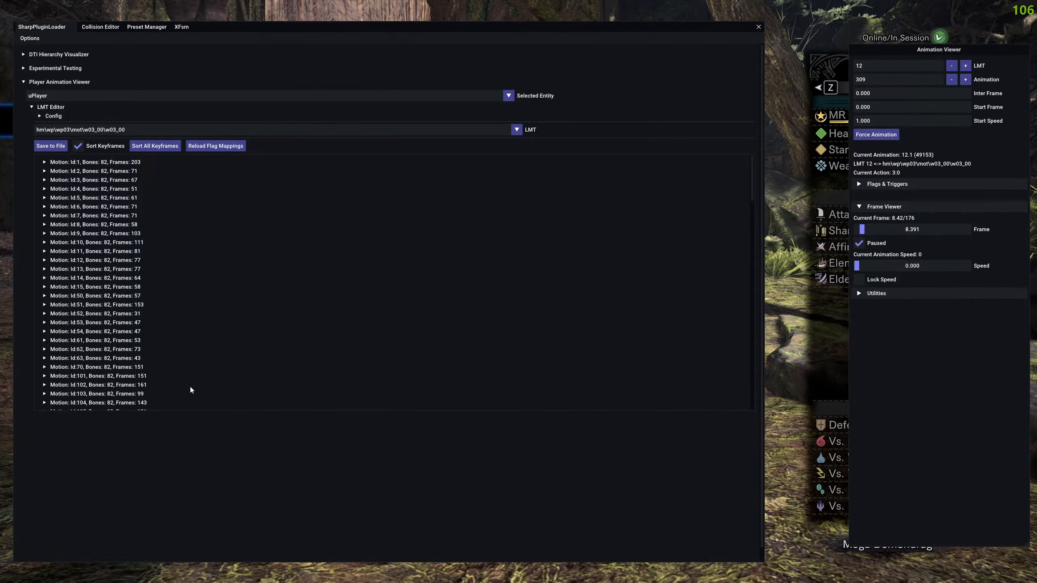
Look through the motion list of w03_00 for the motion with Id 309.
scroll(157, 258, "down", 8)
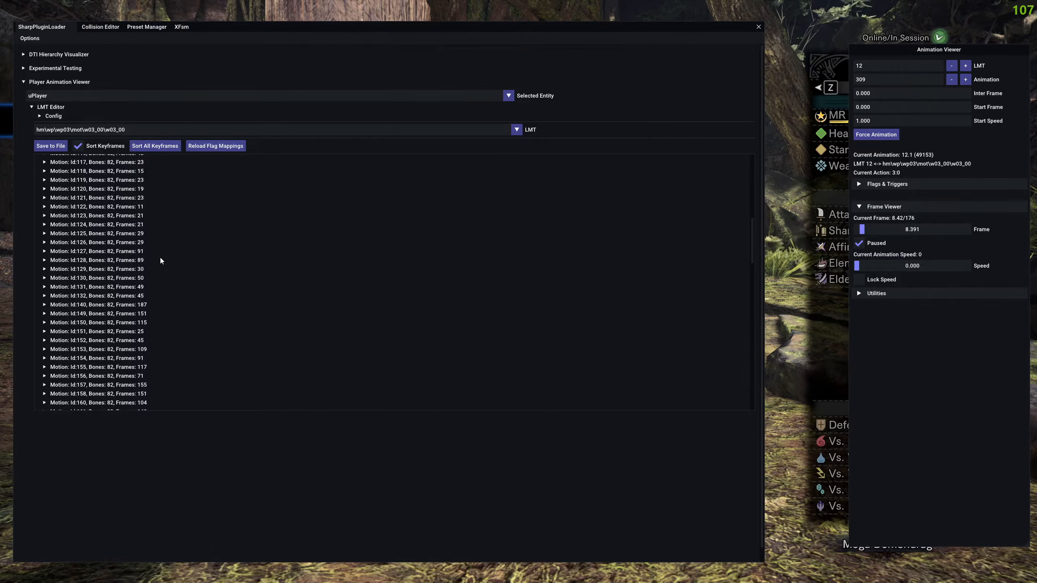
scroll(160, 259, "up", 6)
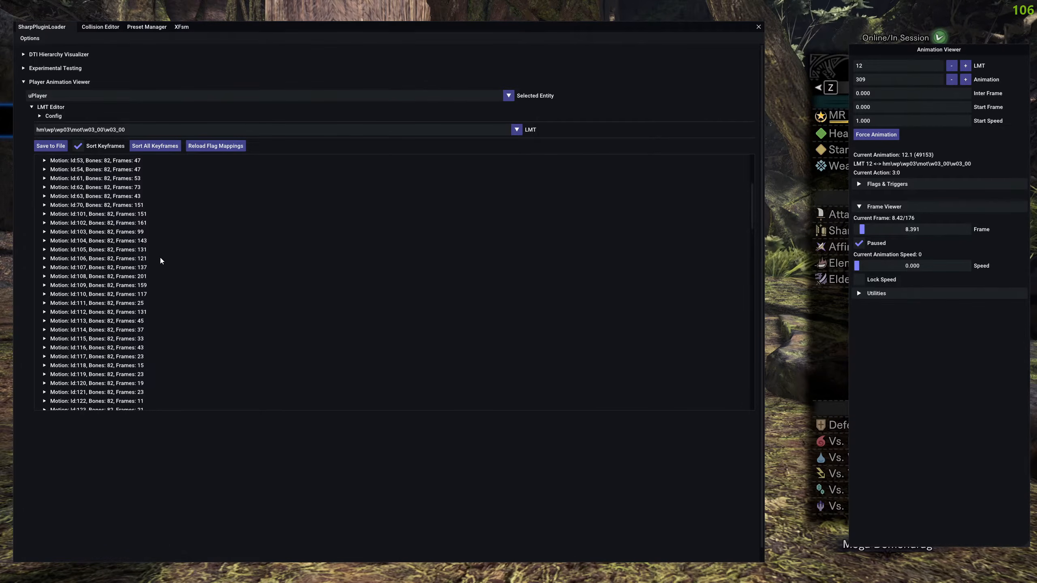
scroll(160, 260, "up", 2)
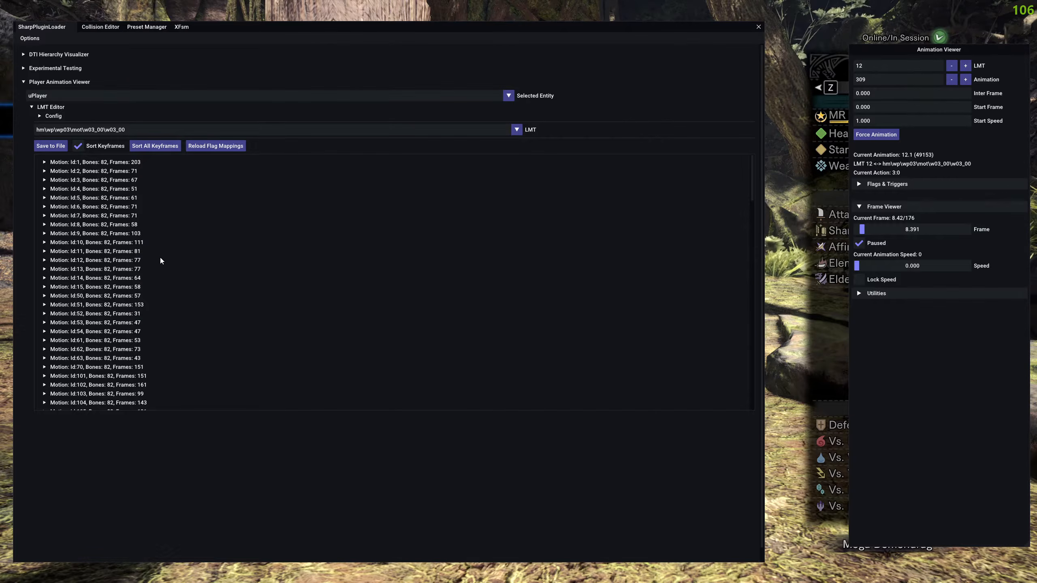
left_click(122, 250)
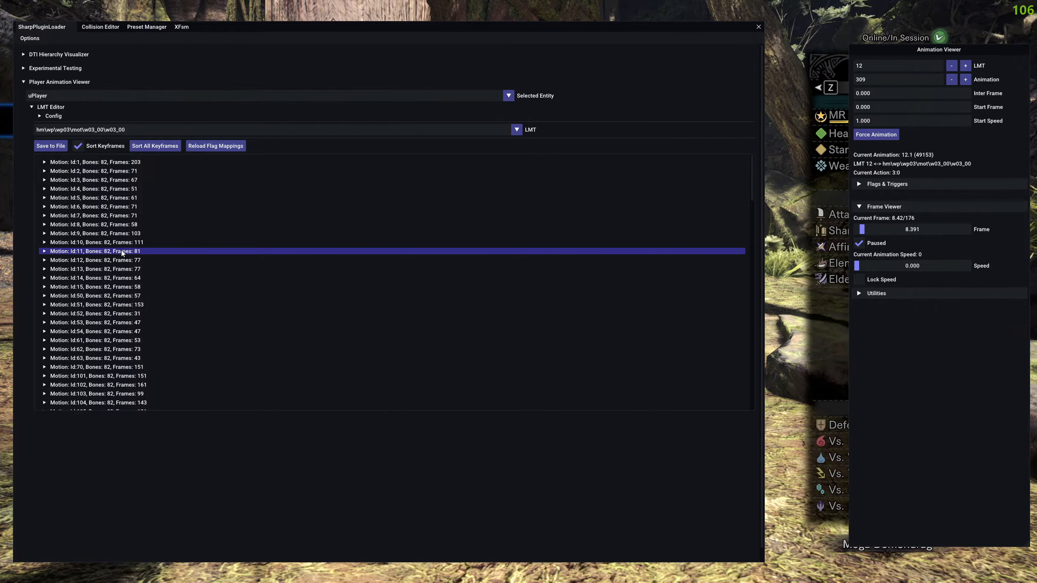
scroll(87, 252, "down", 3)
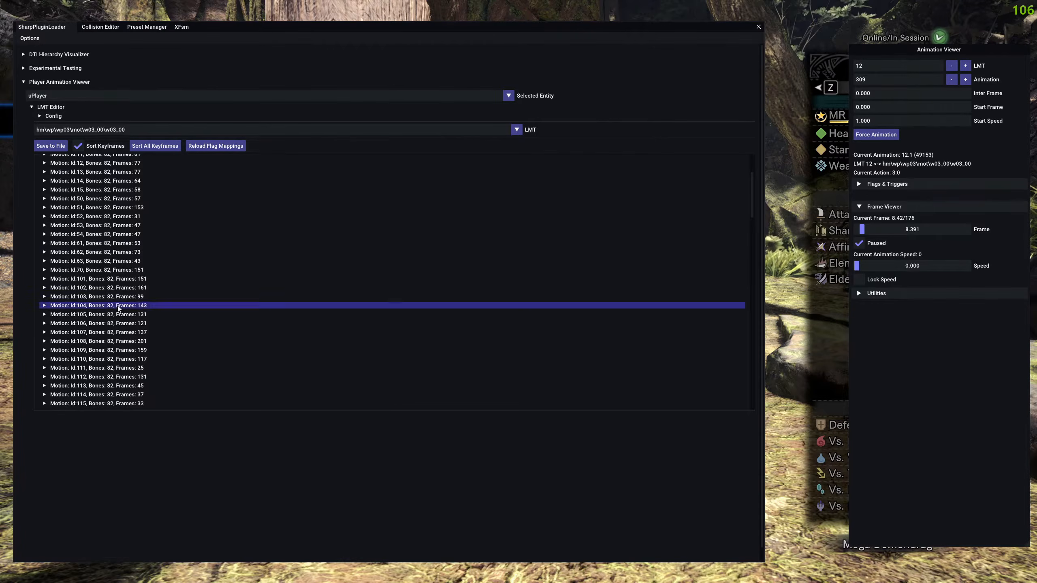
scroll(154, 306, "down", 10)
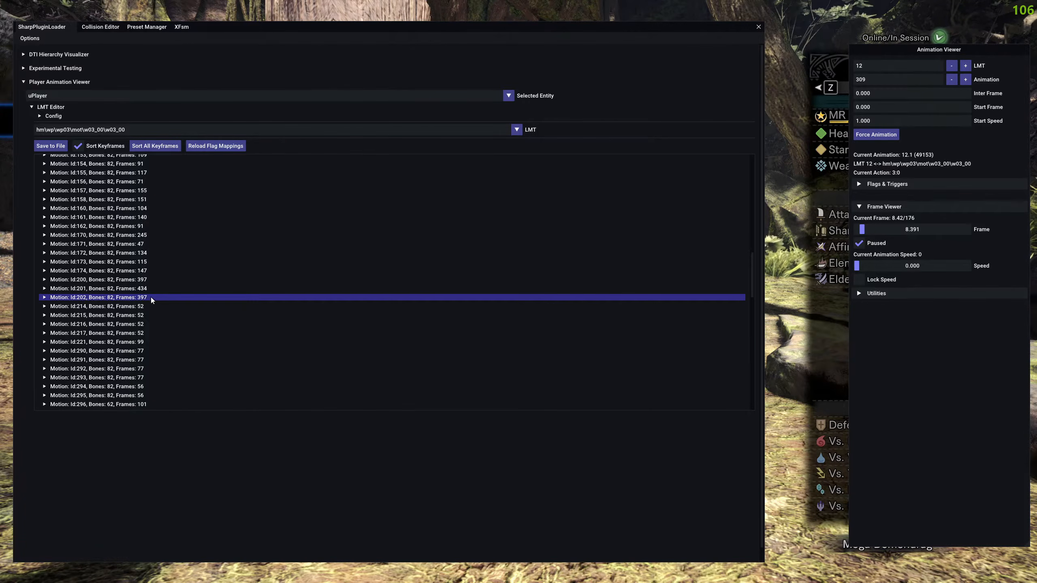
scroll(136, 309, "up", 3)
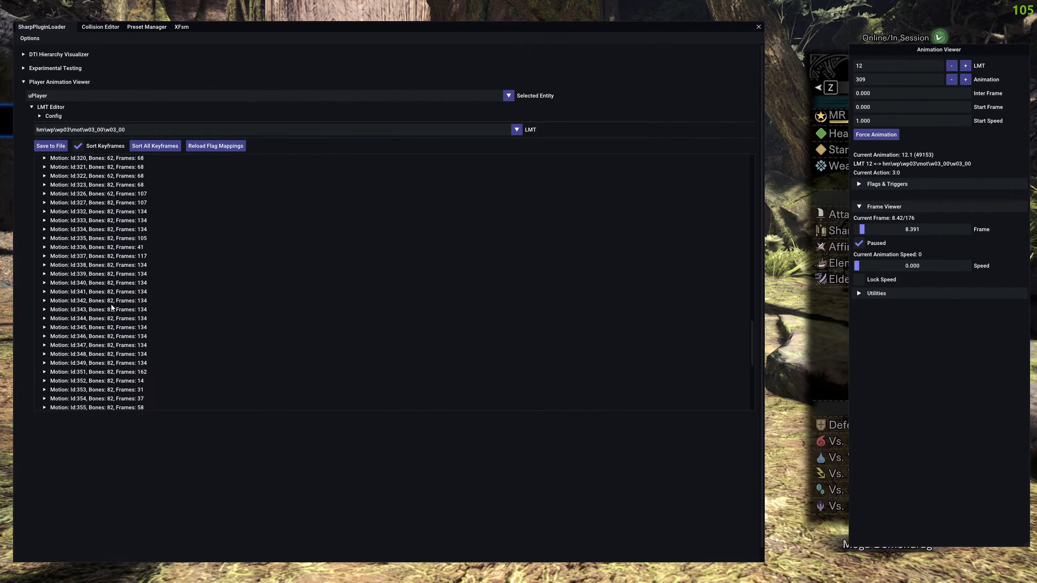
scroll(98, 279, "up", 3)
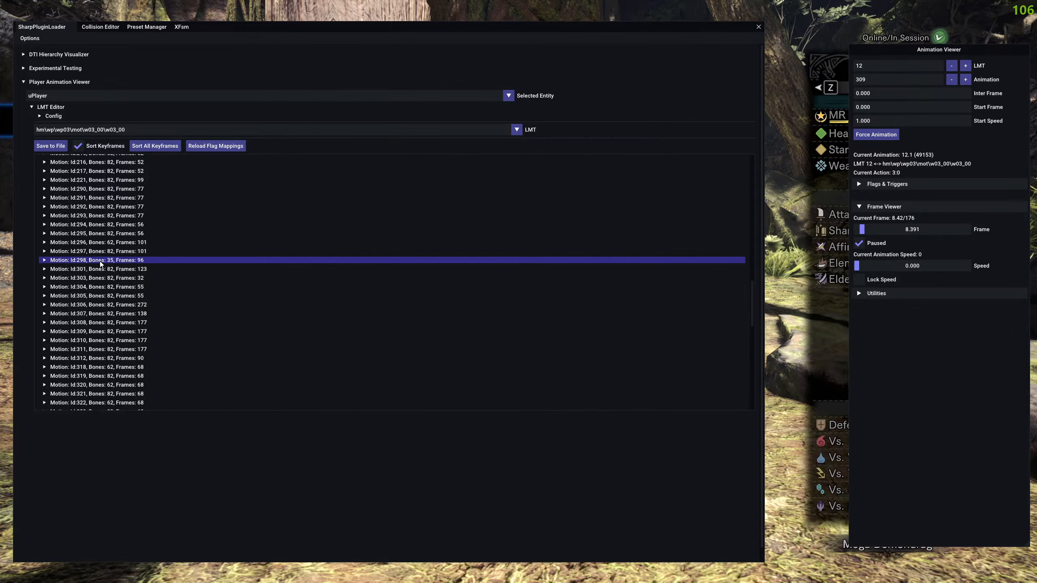
Expand motion 309 and its nTimelineParam::PlMotionInput track, then inspect the mFlag keyframe at frame 120.
left_click(100, 331)
scroll(115, 280, "down", 3)
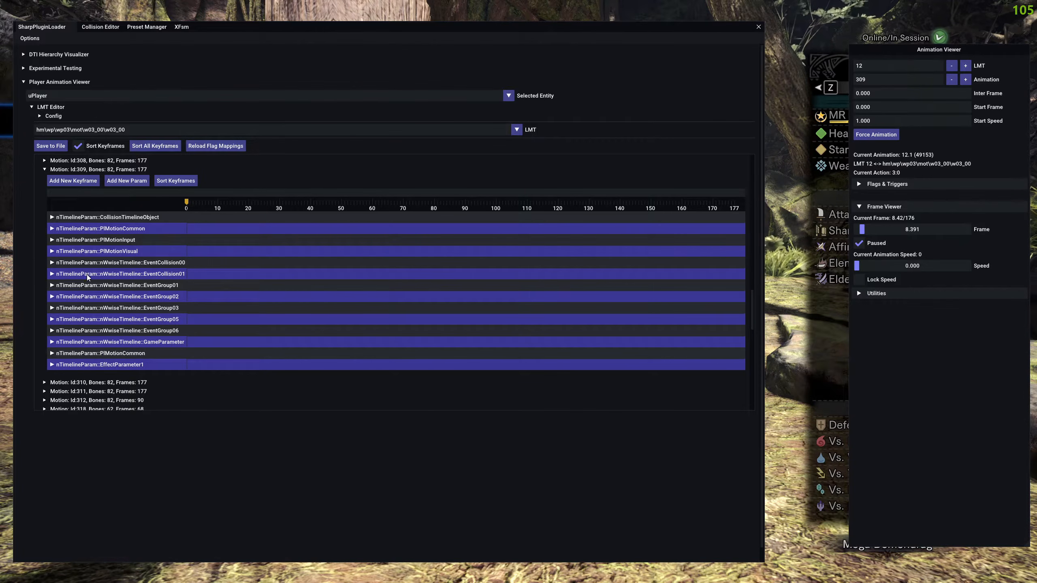
left_click(108, 240)
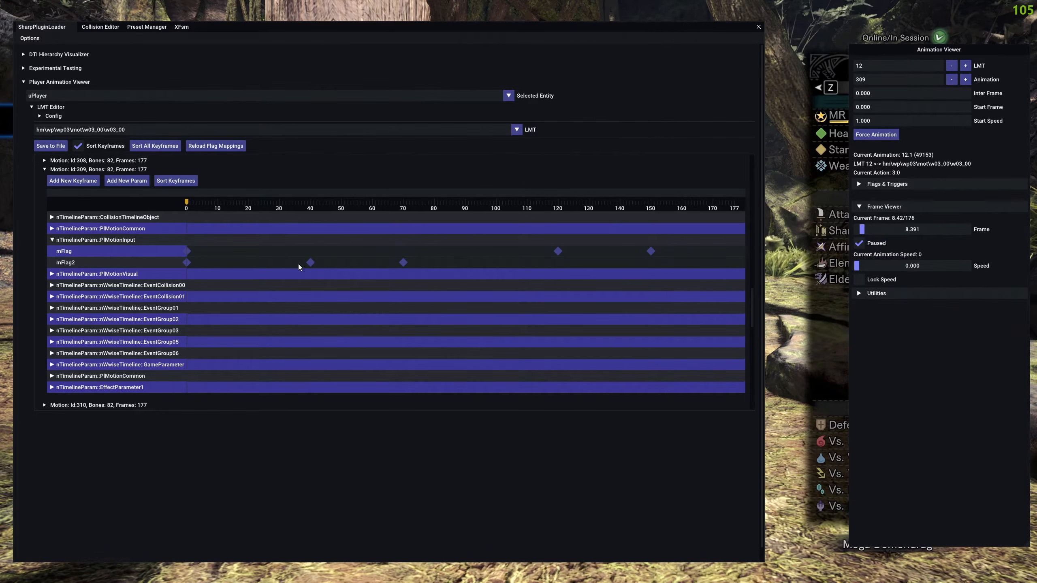
left_click(558, 251)
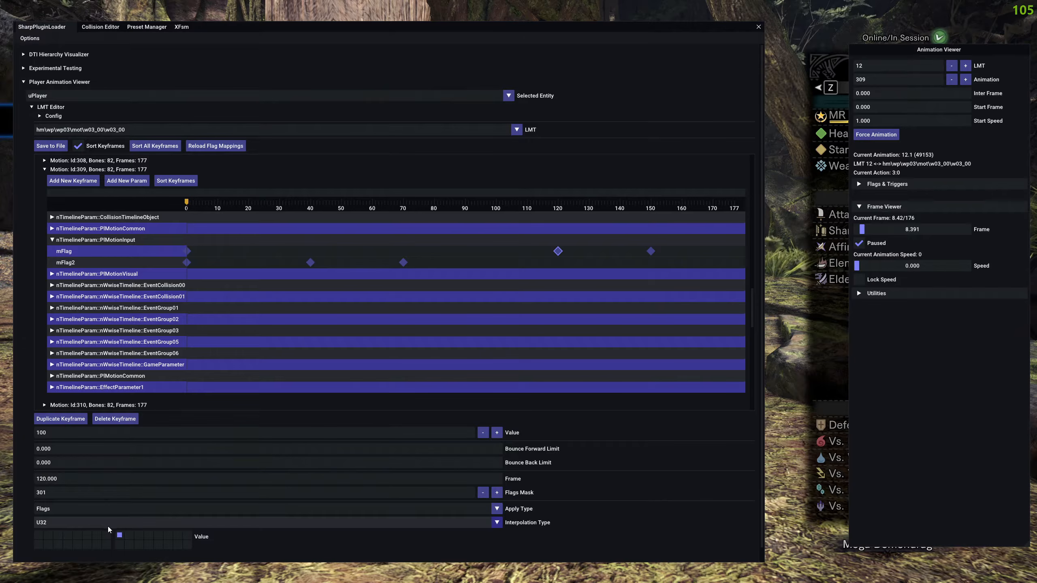
mouse_move(119, 536)
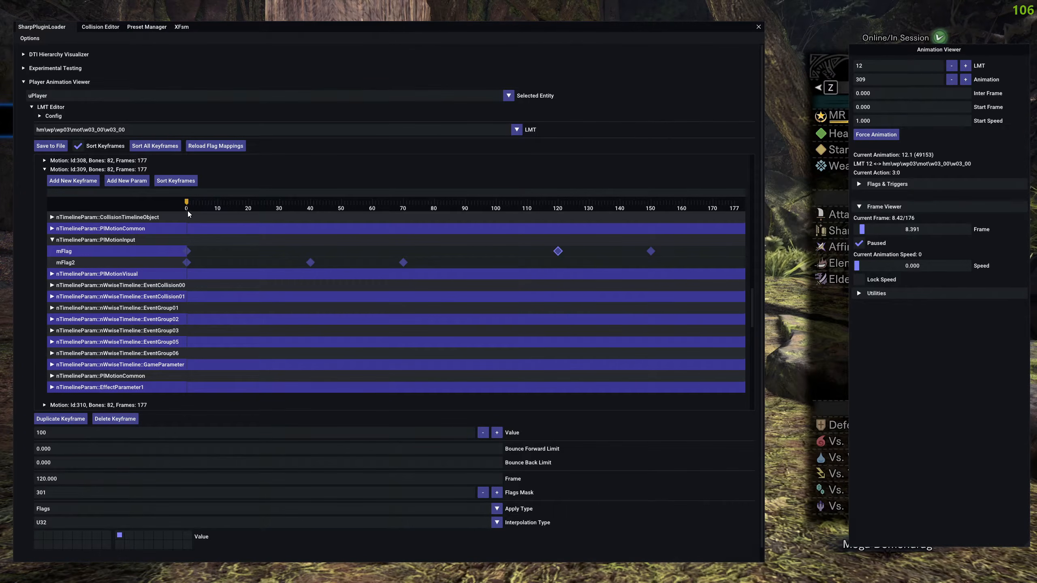
Move the timeline marker to frame 120, inspect the mFlag keyframe at frame 150 and move the marker there.
left_click(555, 229)
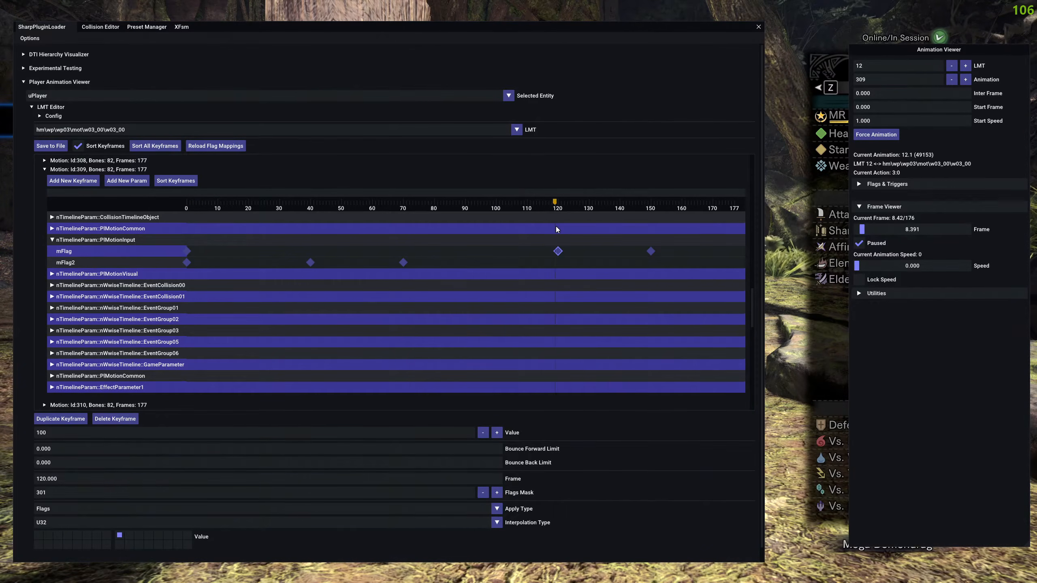
left_click(558, 229)
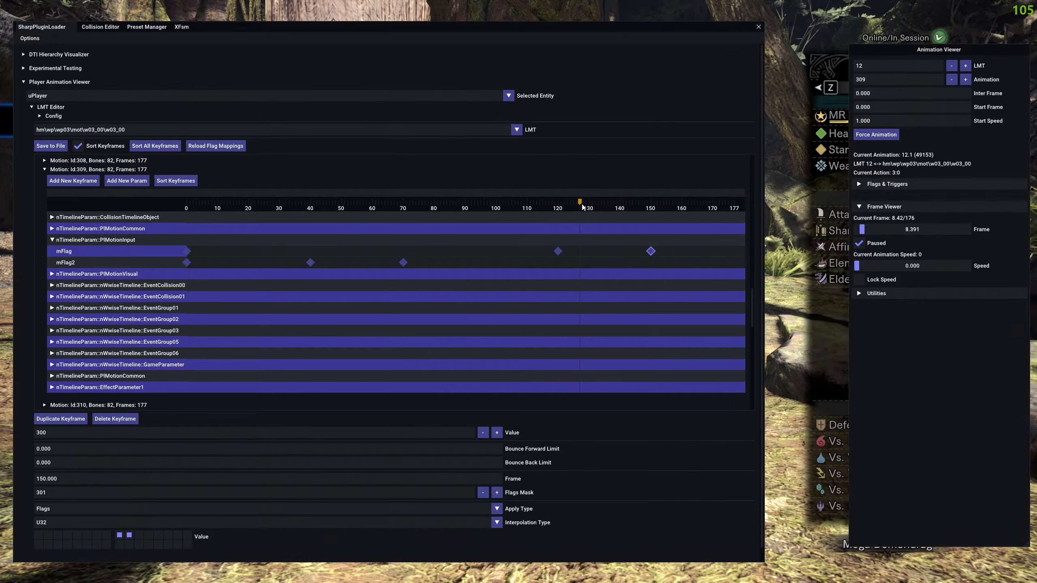
left_click_drag(582, 204, 653, 208)
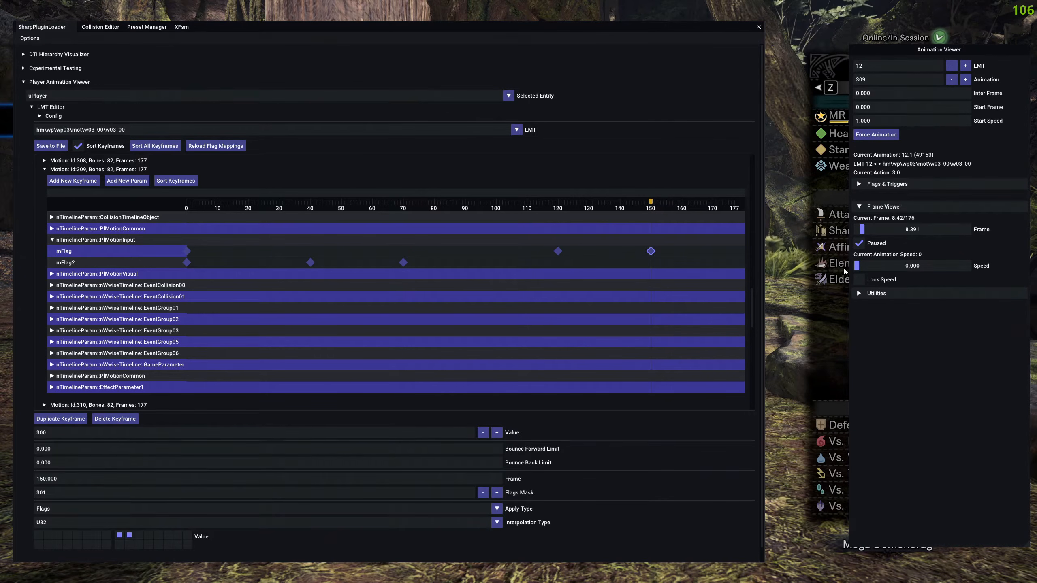
Narrow the editor window to uncover the character and scrub the paused animation to about frame 81.
left_click_drag(764, 94, 279, 152)
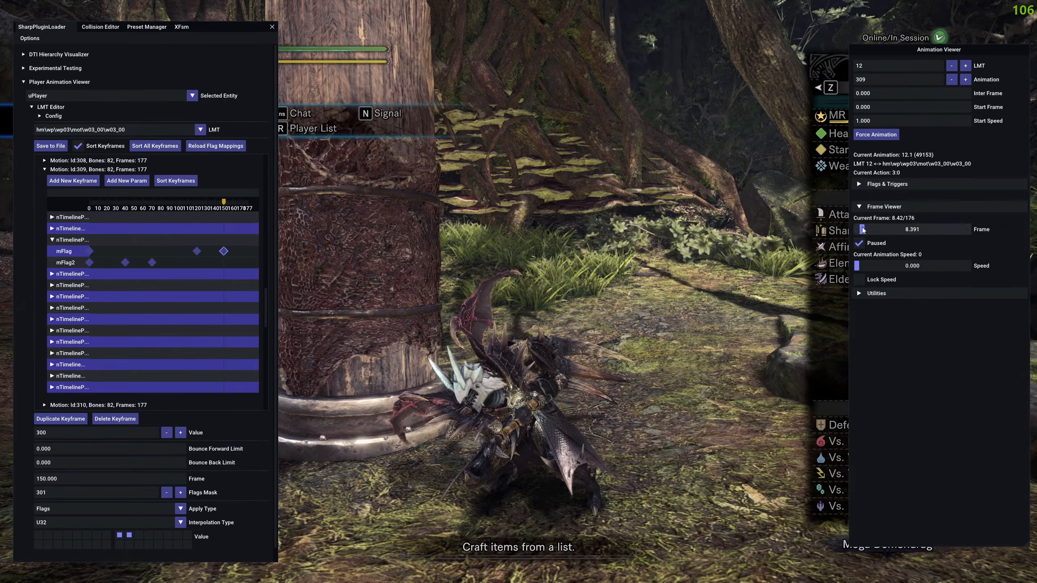
left_click_drag(861, 230, 907, 239)
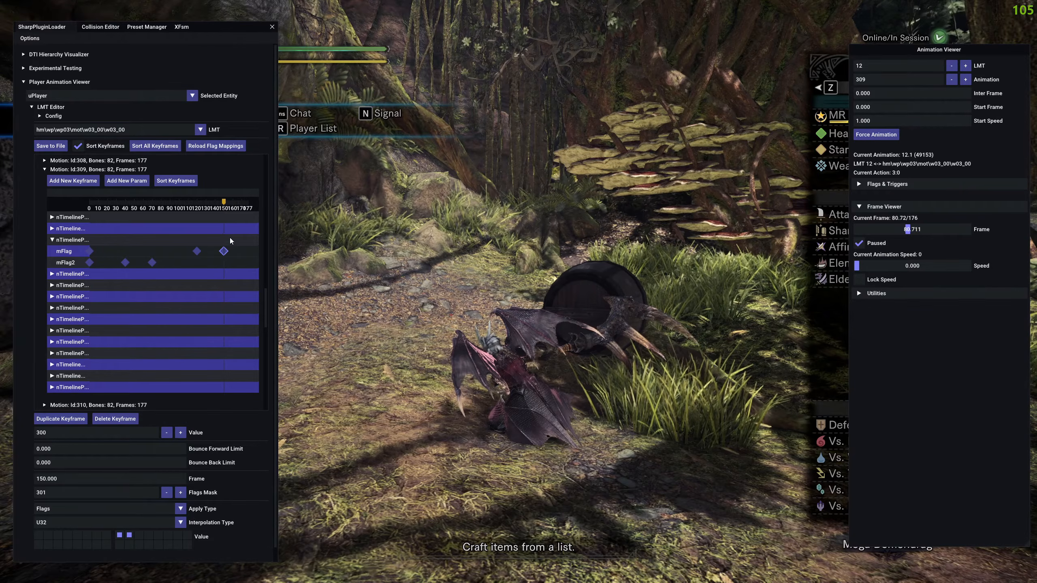
Widen the editor window and move motion 309's mFlag keyframes at frames 120 and 150 to frames 50 and 80.
left_click_drag(277, 274, 601, 286)
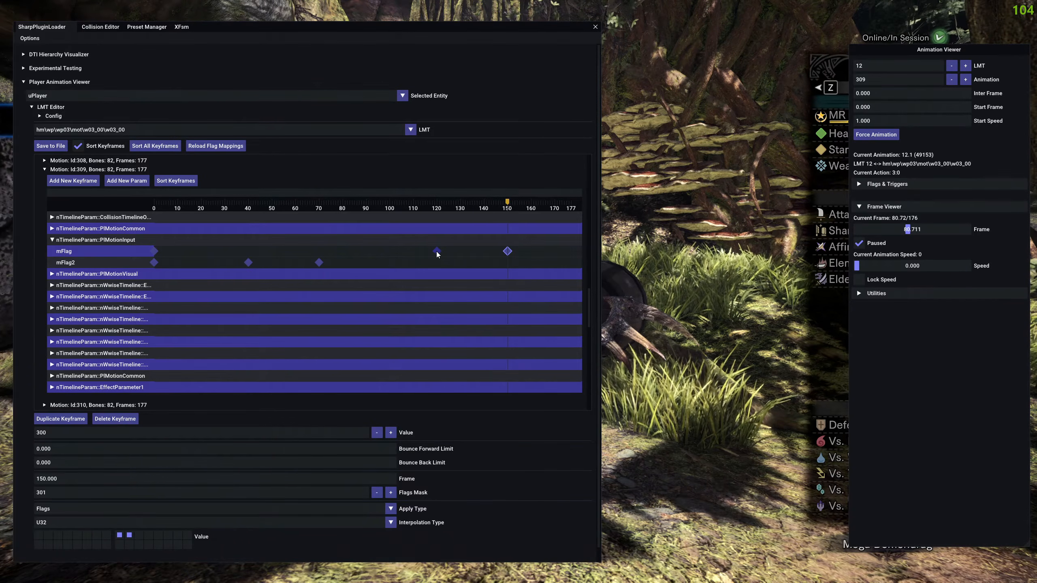
left_click_drag(436, 252, 272, 249)
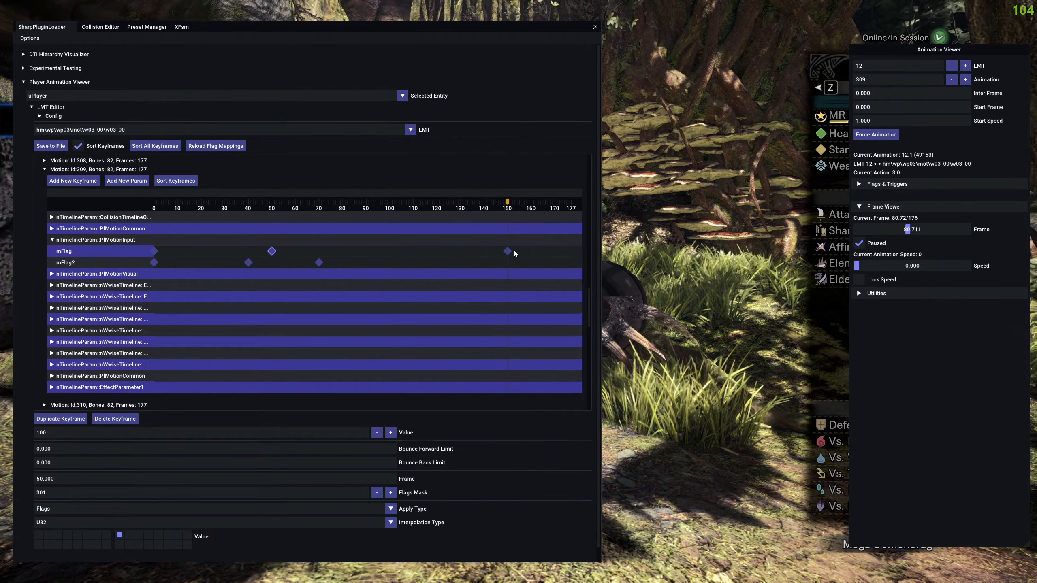
left_click_drag(502, 253, 341, 249)
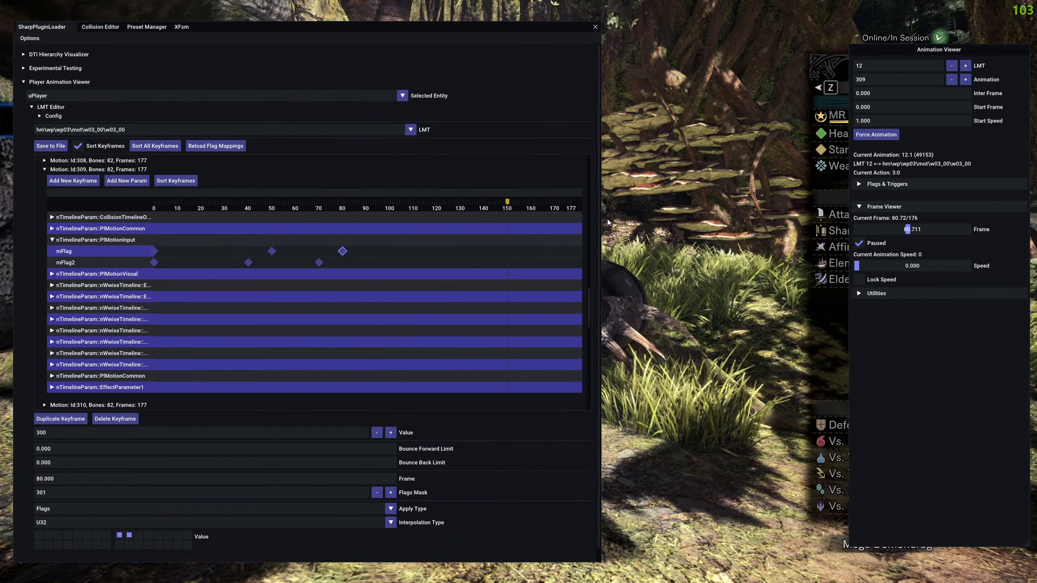
Narrow the editor window, hide the overlay and resume play to try the retimed Long Sword move at the post.
left_click_drag(601, 227, 318, 231)
key("F9")
key("Right")
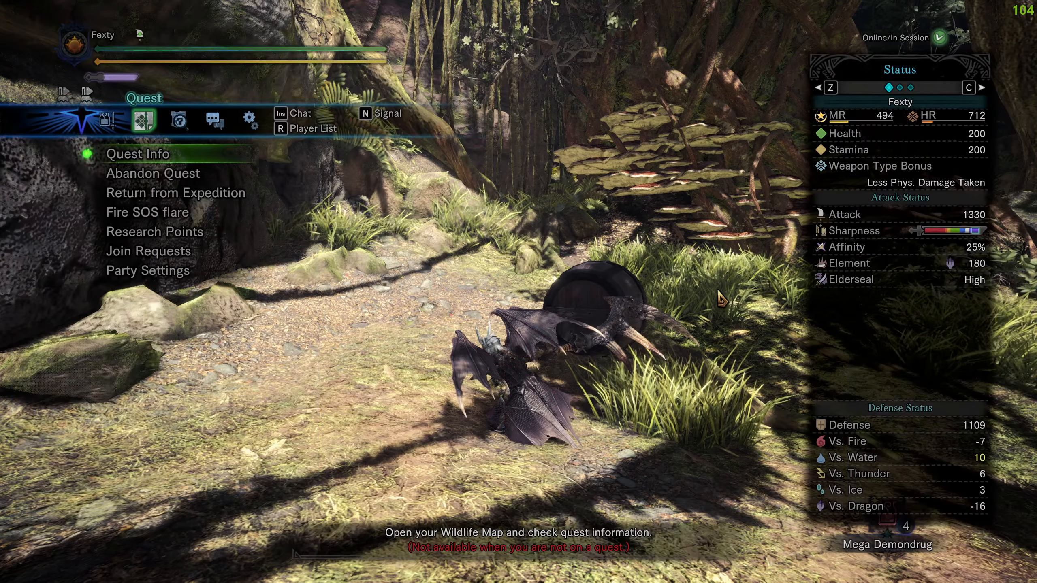
key("F9")
key("F9")
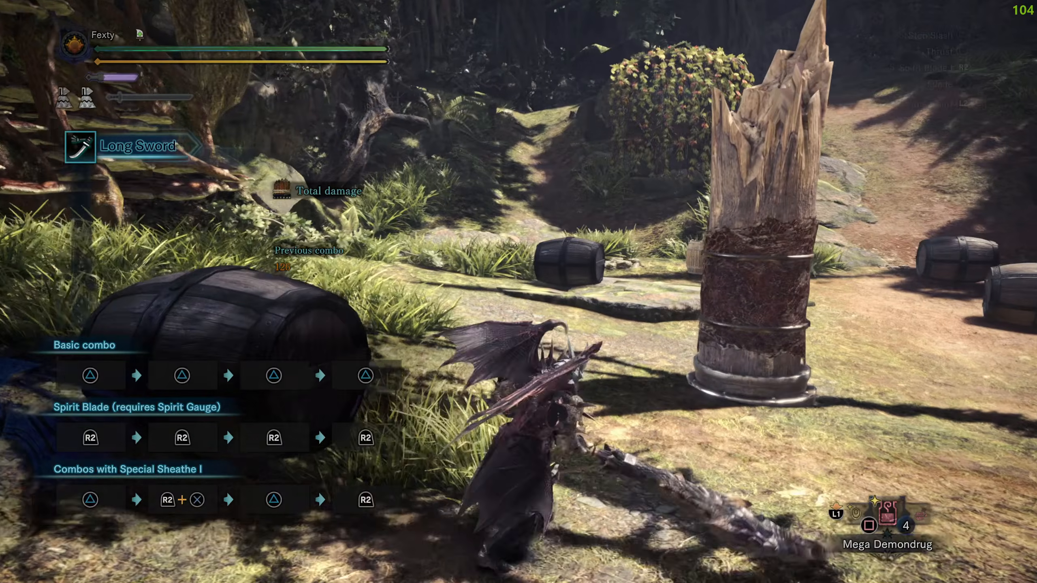
key("w")
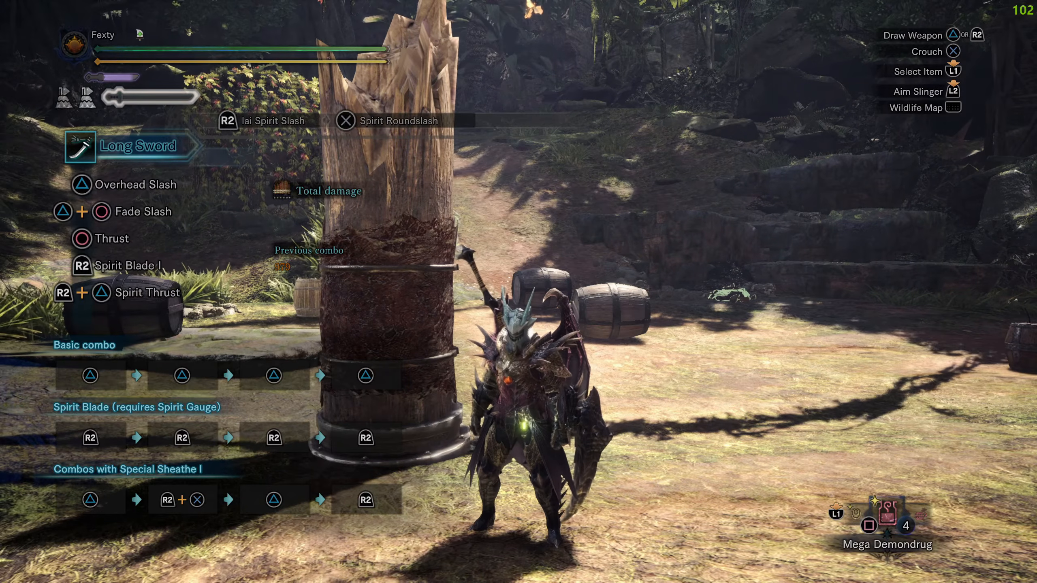
Bring up the overlay, widen the editor window beside the Animation Viewer and switch from XFsm to the SharpPluginLoader page.
key("F9")
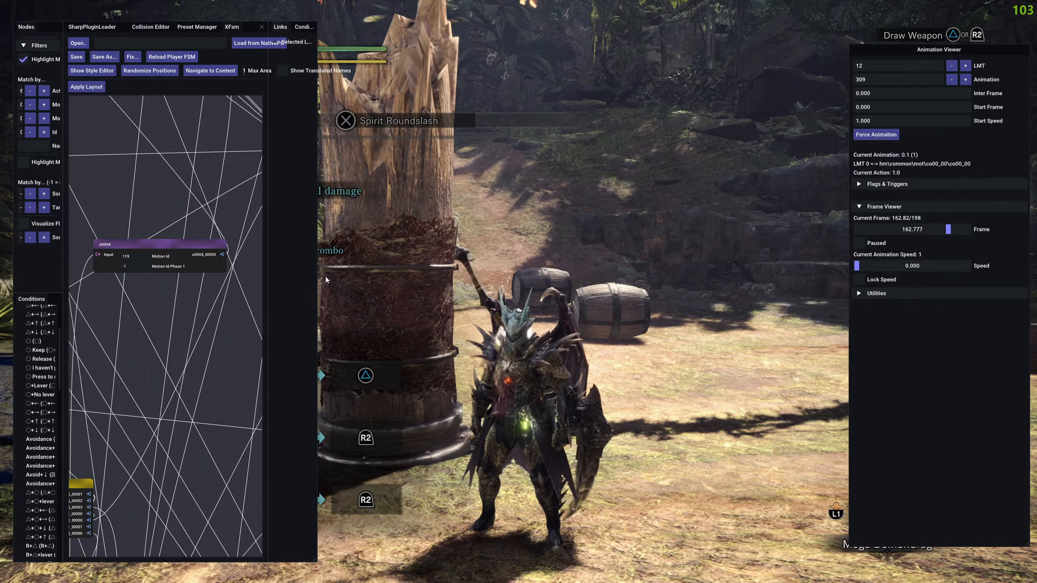
left_click_drag(318, 281, 832, 298)
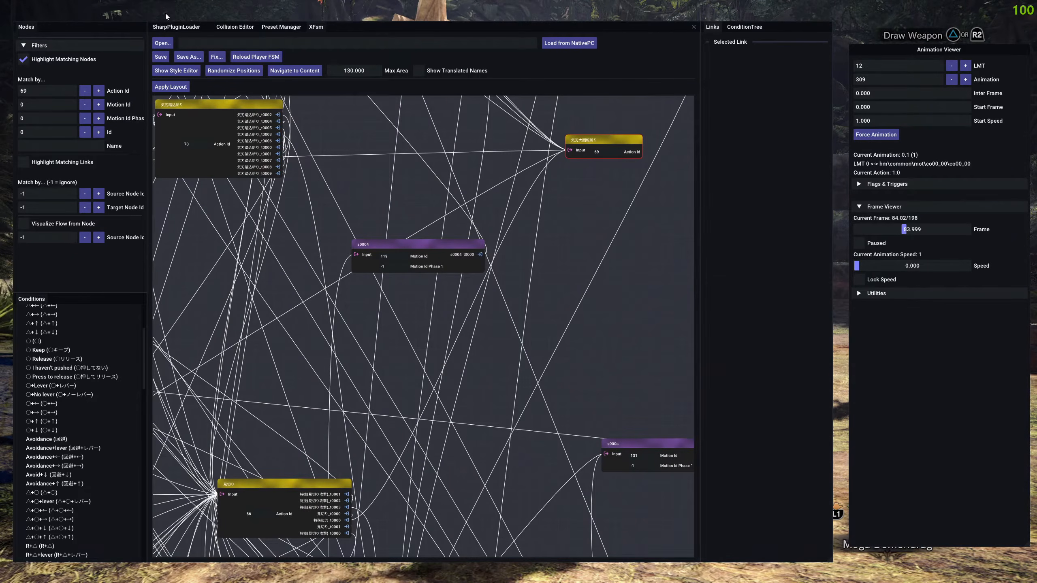
left_click(175, 28)
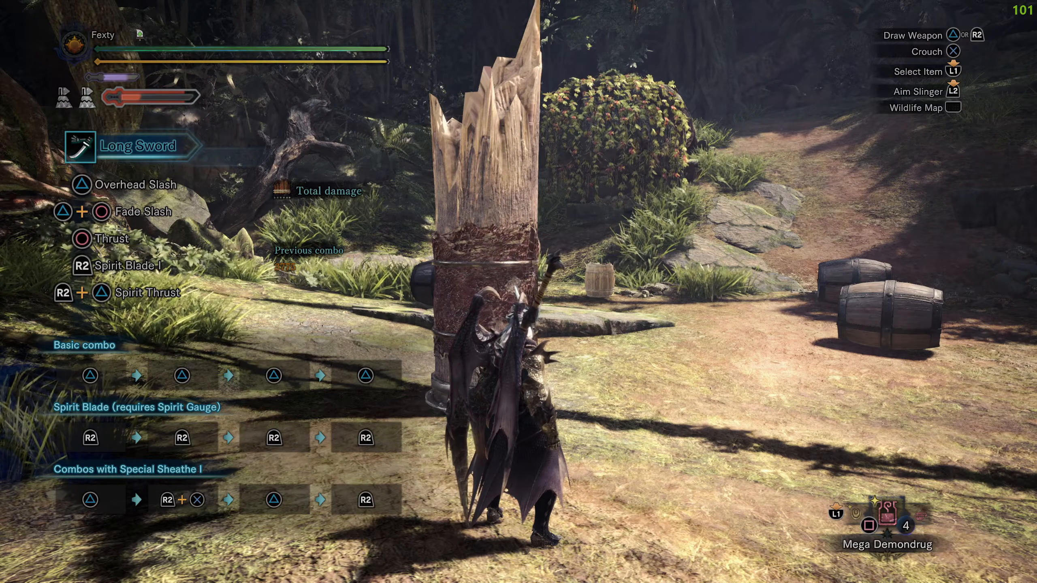
Switch from the game to the OBS window.
key("alt+Tab")
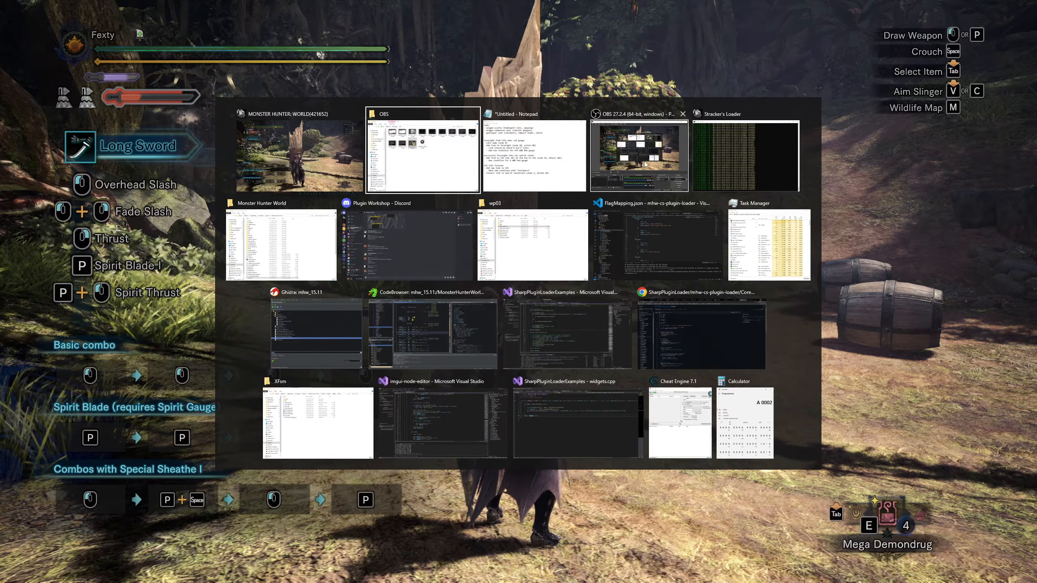
left_click(645, 164)
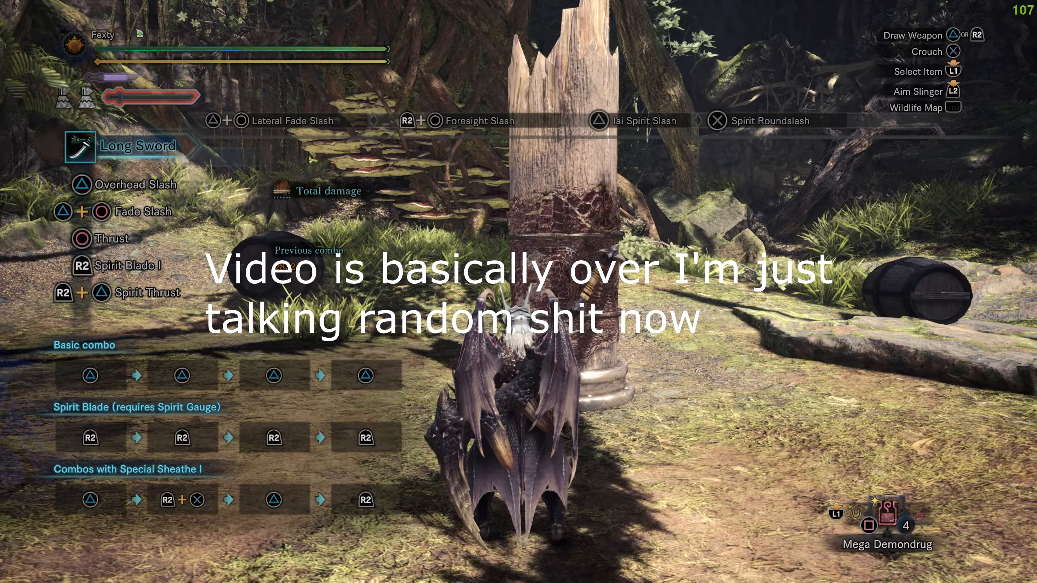
Show the overlay again, widen the editor window and survey the XFsm node graph around the highlighted Action Id 69 node.
key("F9")
left_click_drag(256, 288, 929, 281)
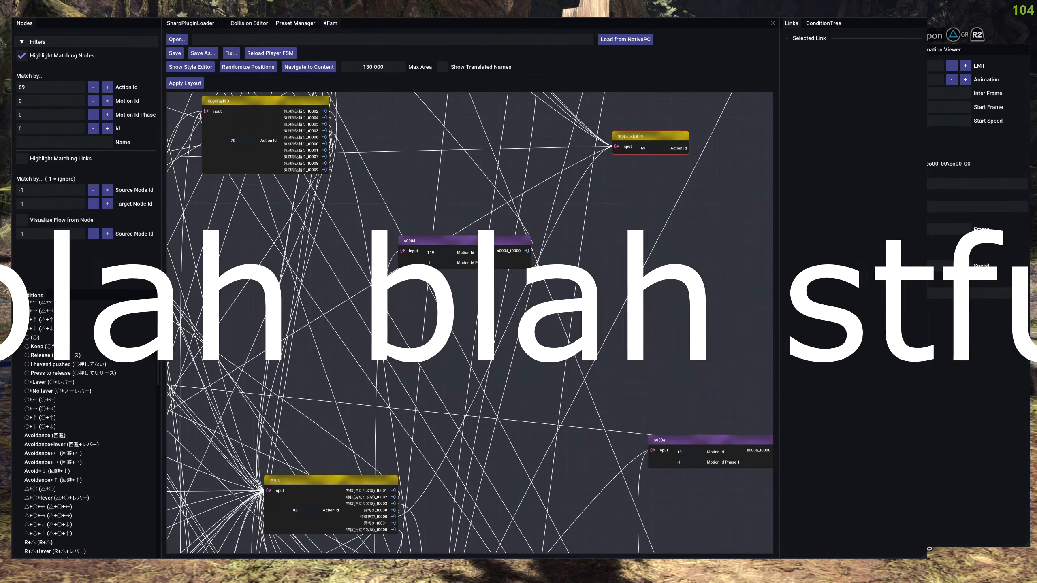
scroll(620, 246, "down", 5)
scroll(523, 253, "up", 5)
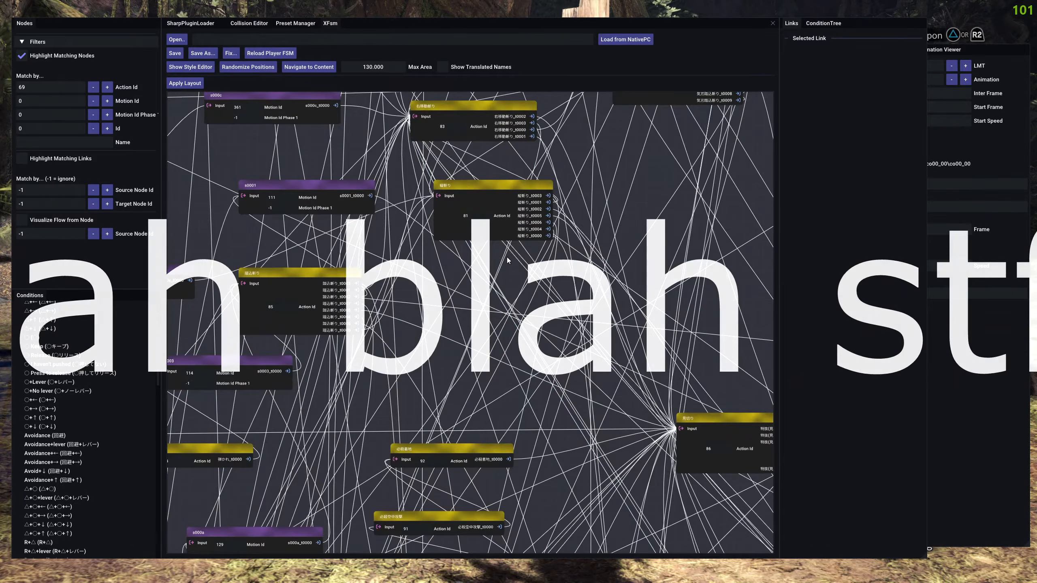
left_click_drag(631, 212, 551, 247)
scroll(552, 245, "down", 5)
scroll(551, 247, "up", 3)
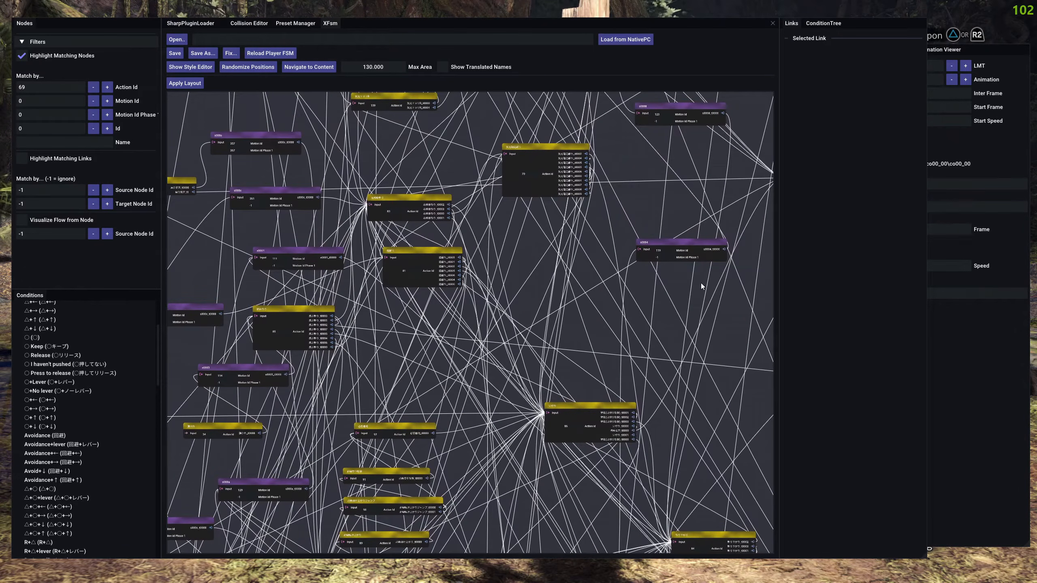
left_click_drag(683, 281, 554, 323)
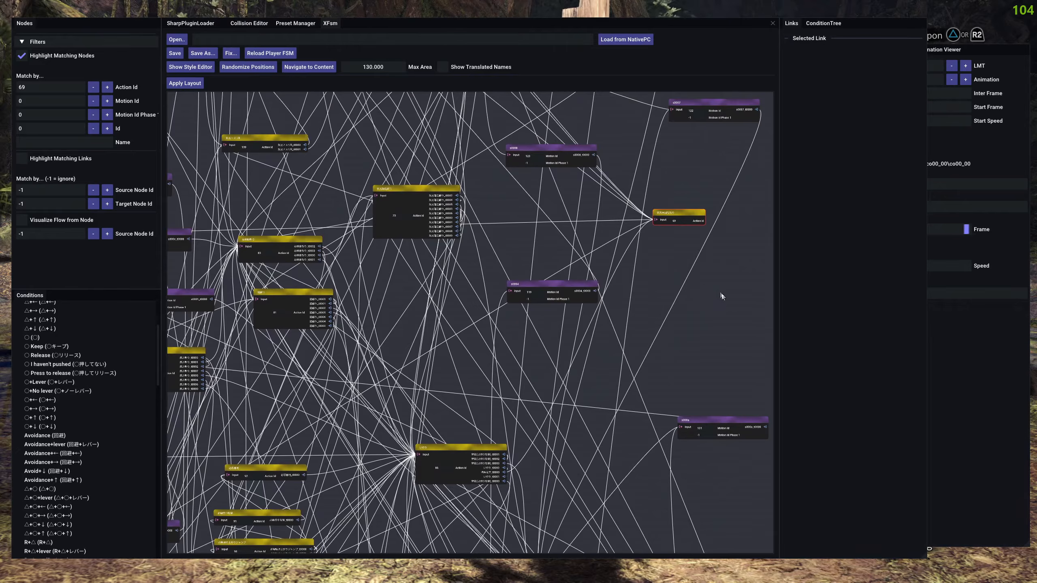
scroll(703, 286, "down", 3)
left_click_drag(678, 283, 672, 265)
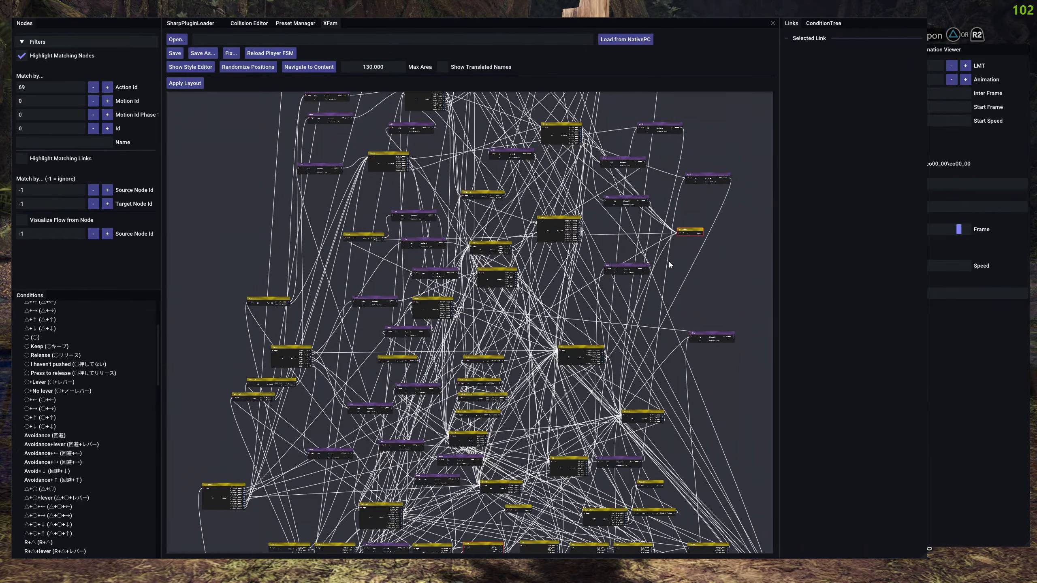